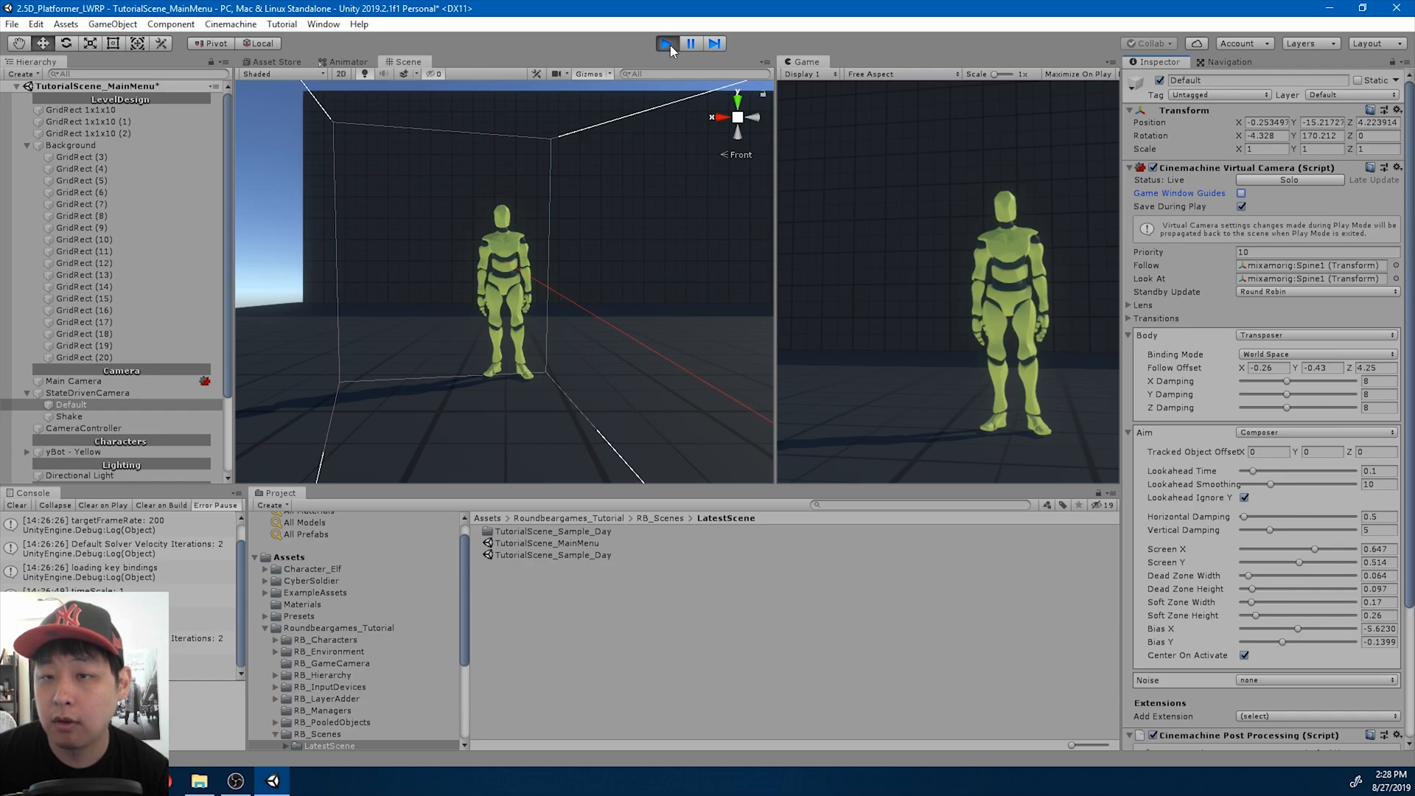
- Make the Hierarchy taller and collapse the Background group so the end of the object list is reachable
{"action": "scroll", "coordinate": [148, 400], "scroll_direction": "down", "scroll_amount": 2}
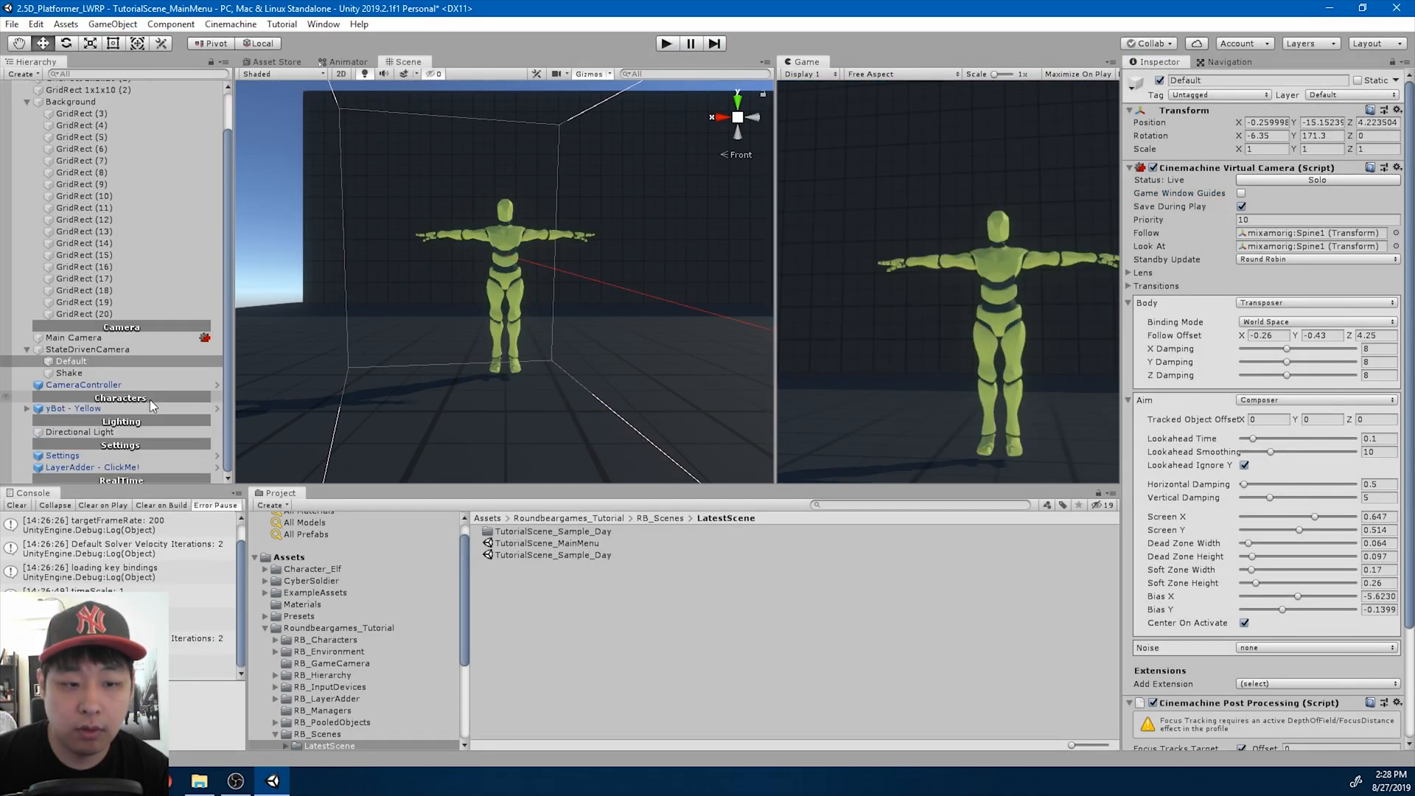
{"action": "left_click_drag", "start_coordinate": [225, 489], "coordinate": [226, 510]}
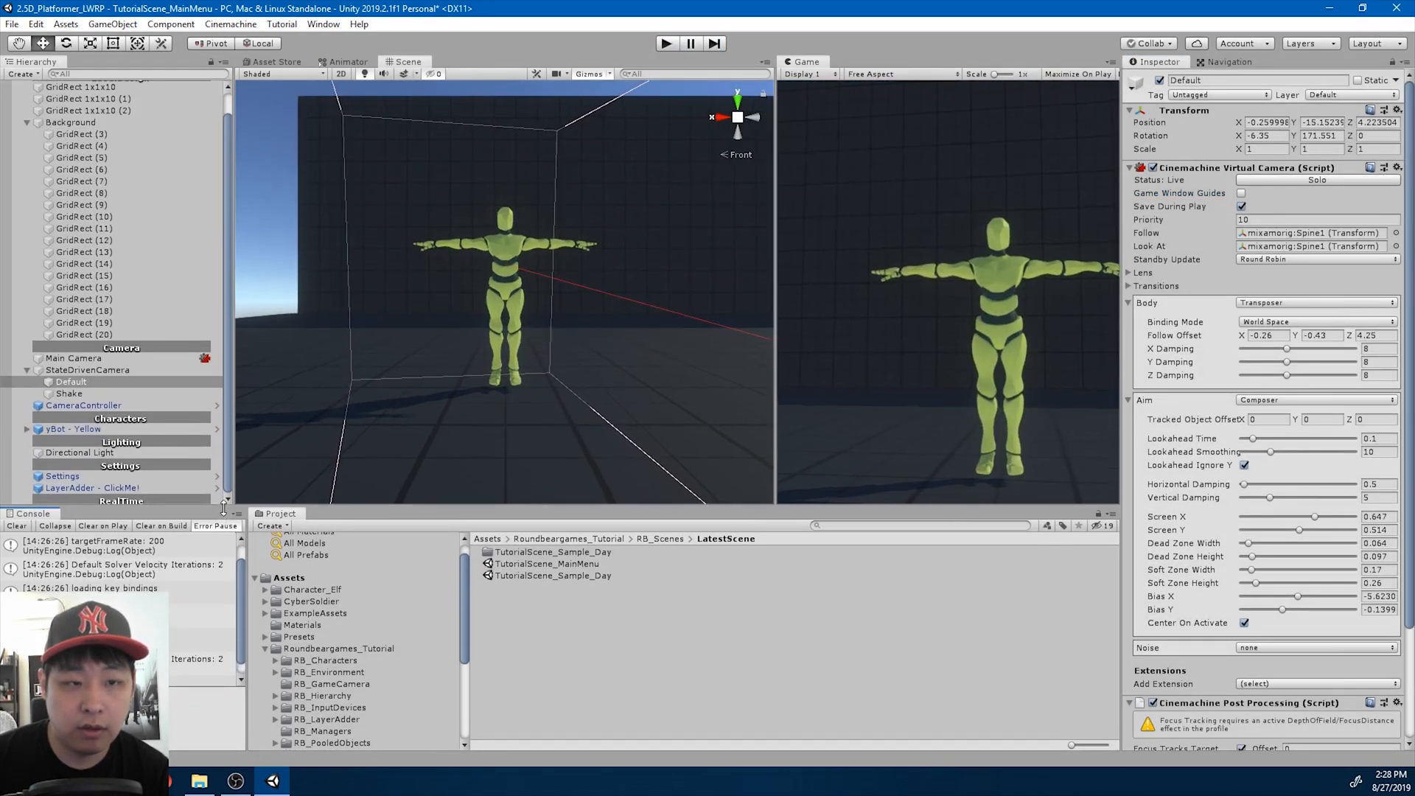
{"action": "scroll", "coordinate": [80, 153], "scroll_direction": "up", "scroll_amount": 3}
{"action": "left_click", "coordinate": [27, 145]}
{"action": "left_click", "coordinate": [140, 364]}
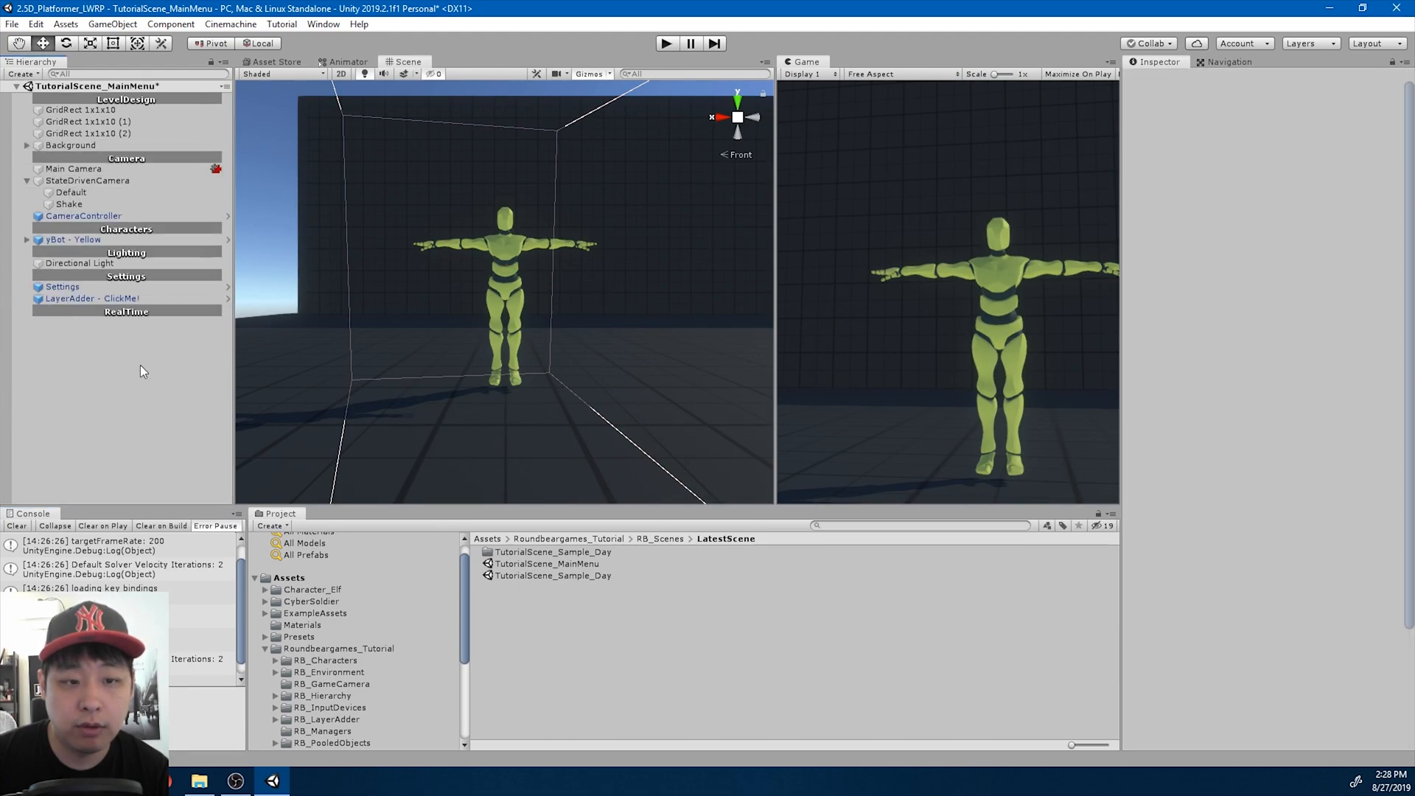
- Create an empty object named ---UI as a section header below RealTime in the scene hierarchy
{"action": "right_click", "coordinate": [140, 364]}
{"action": "left_click", "coordinate": [221, 504]}
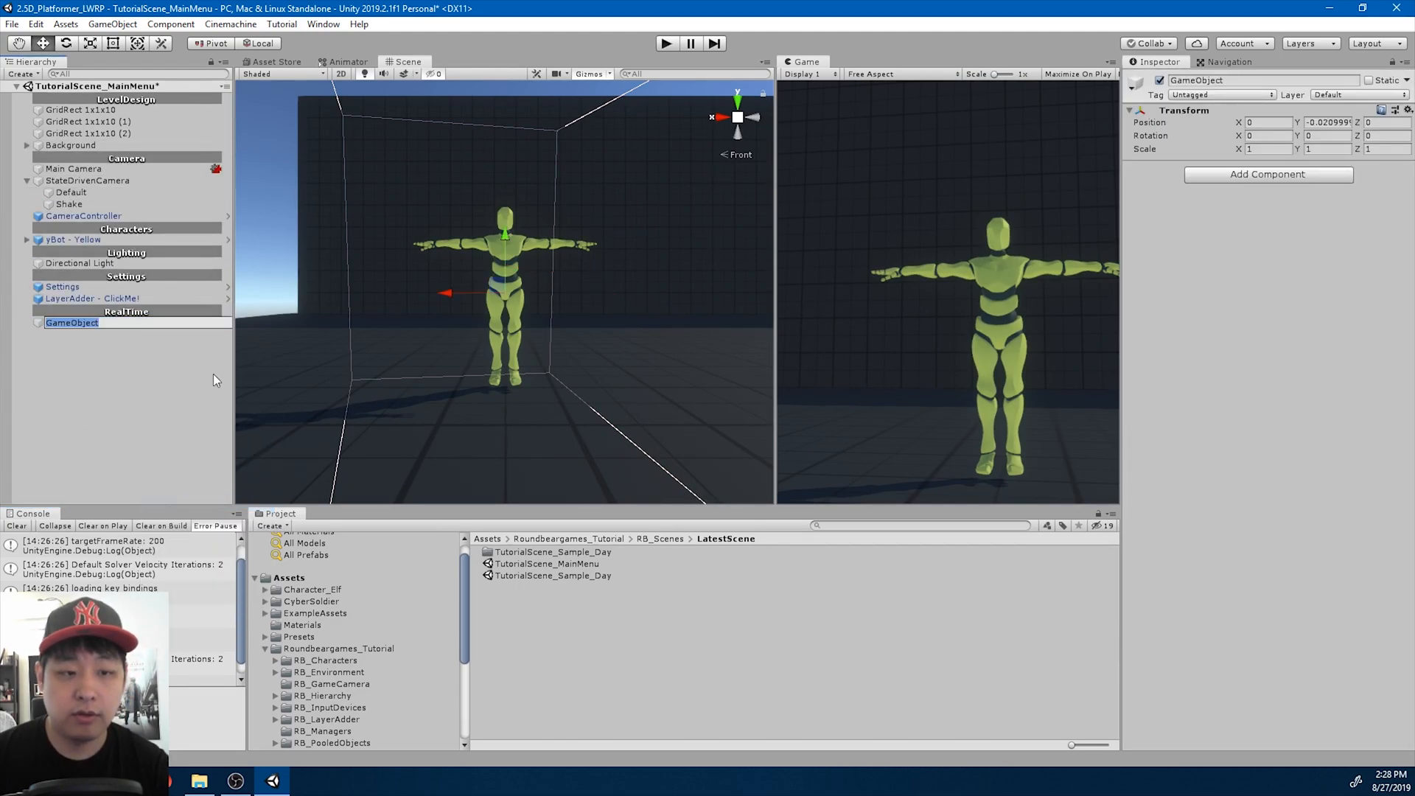
{"action": "left_click", "coordinate": [1241, 80]}
{"action": "type", "text": "---UI"}
{"action": "key", "text": "Return"}
{"action": "left_click_drag", "start_coordinate": [159, 319], "coordinate": [158, 328]}
{"action": "left_click", "coordinate": [181, 372]}
- Add a TextMeshPro UI text object to the scene and import the TMP Essentials resources
{"action": "right_click", "coordinate": [146, 391]}
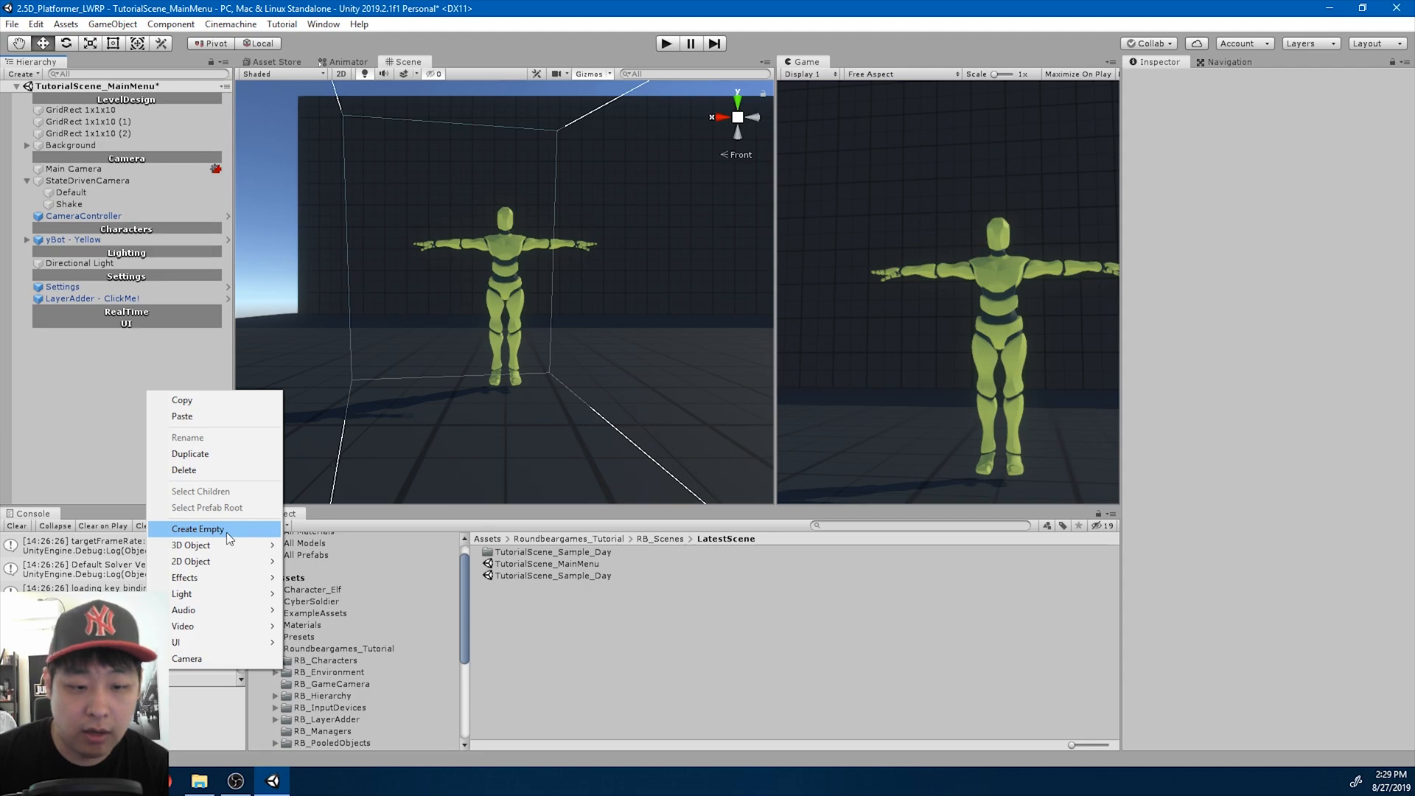
{"action": "mouse_move", "coordinate": [219, 640]}
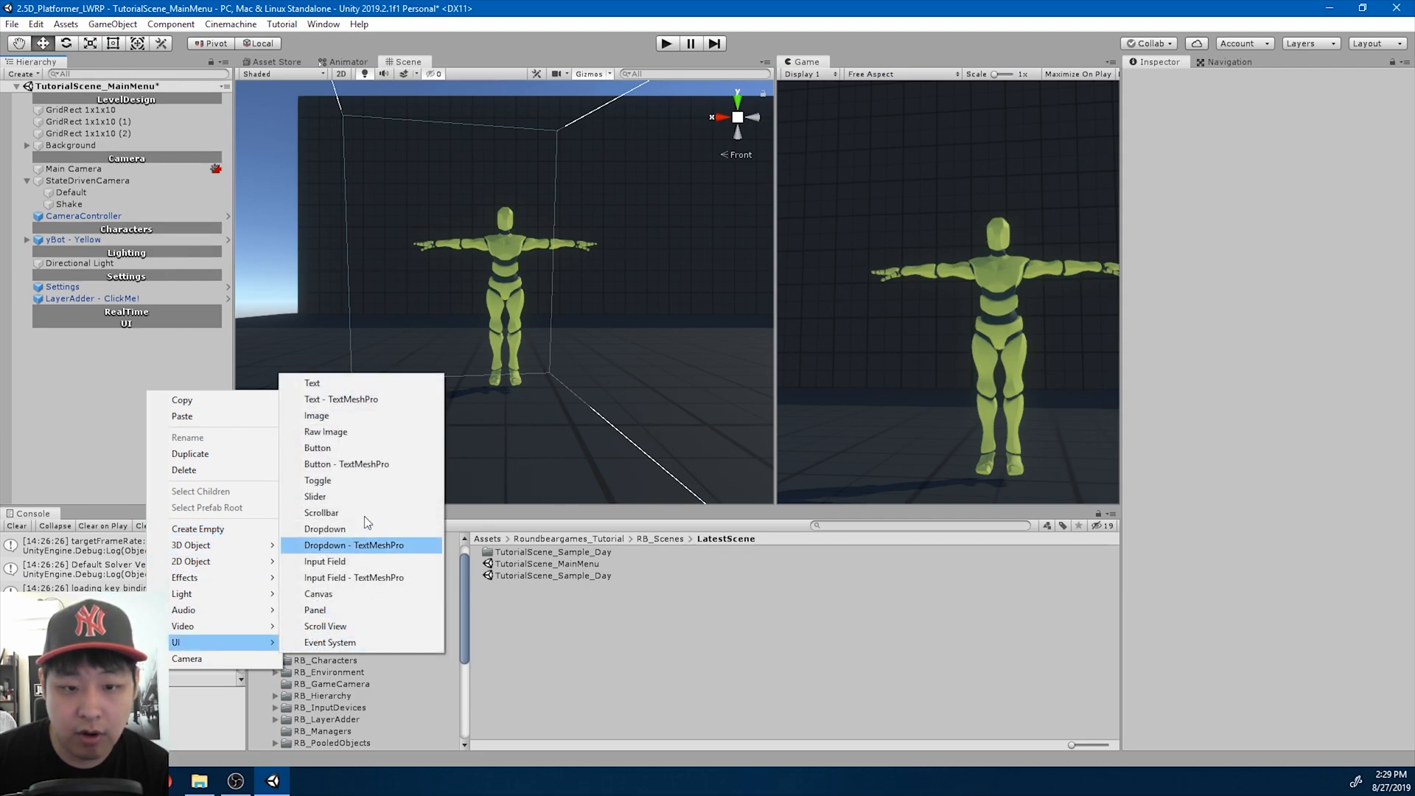
{"action": "left_click", "coordinate": [361, 399]}
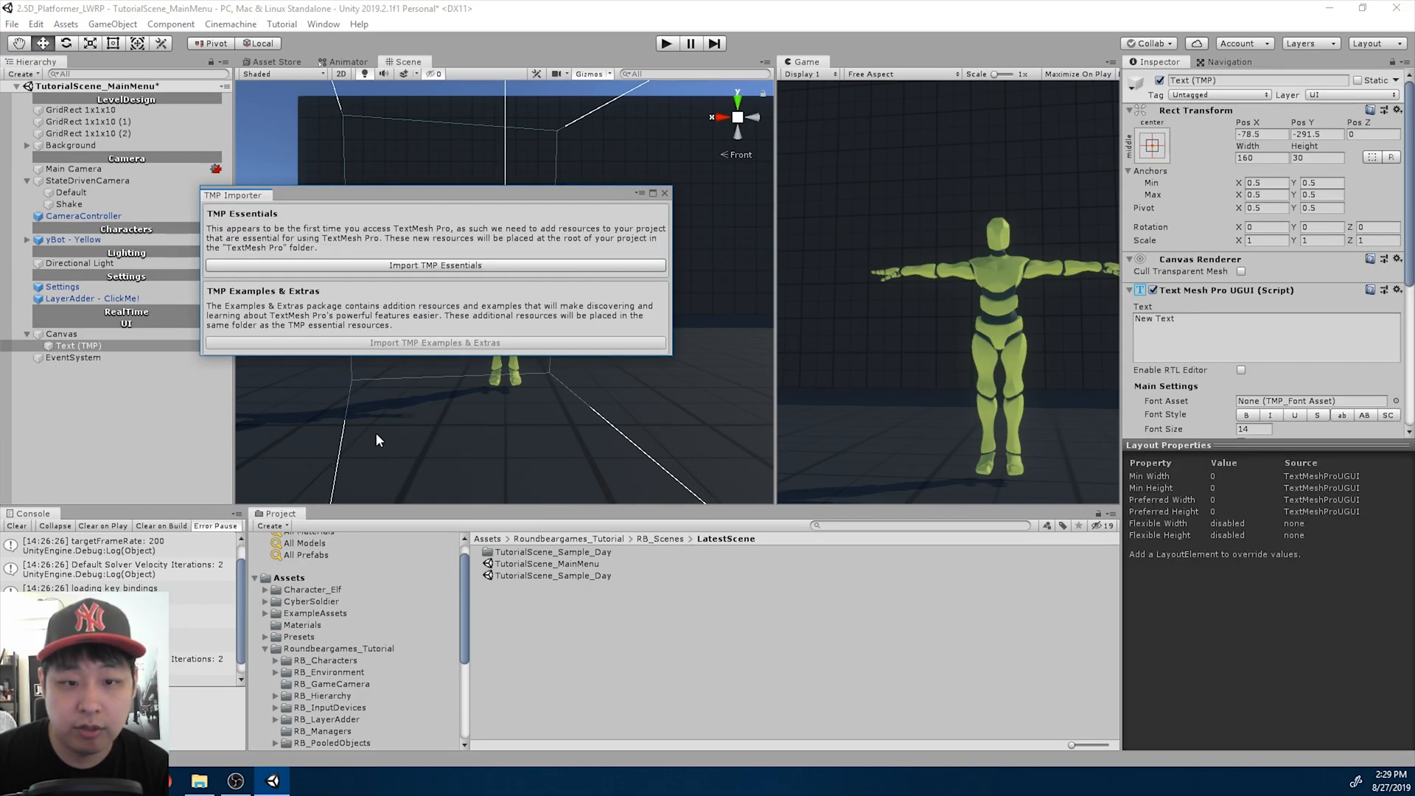
{"action": "left_click", "coordinate": [435, 266]}
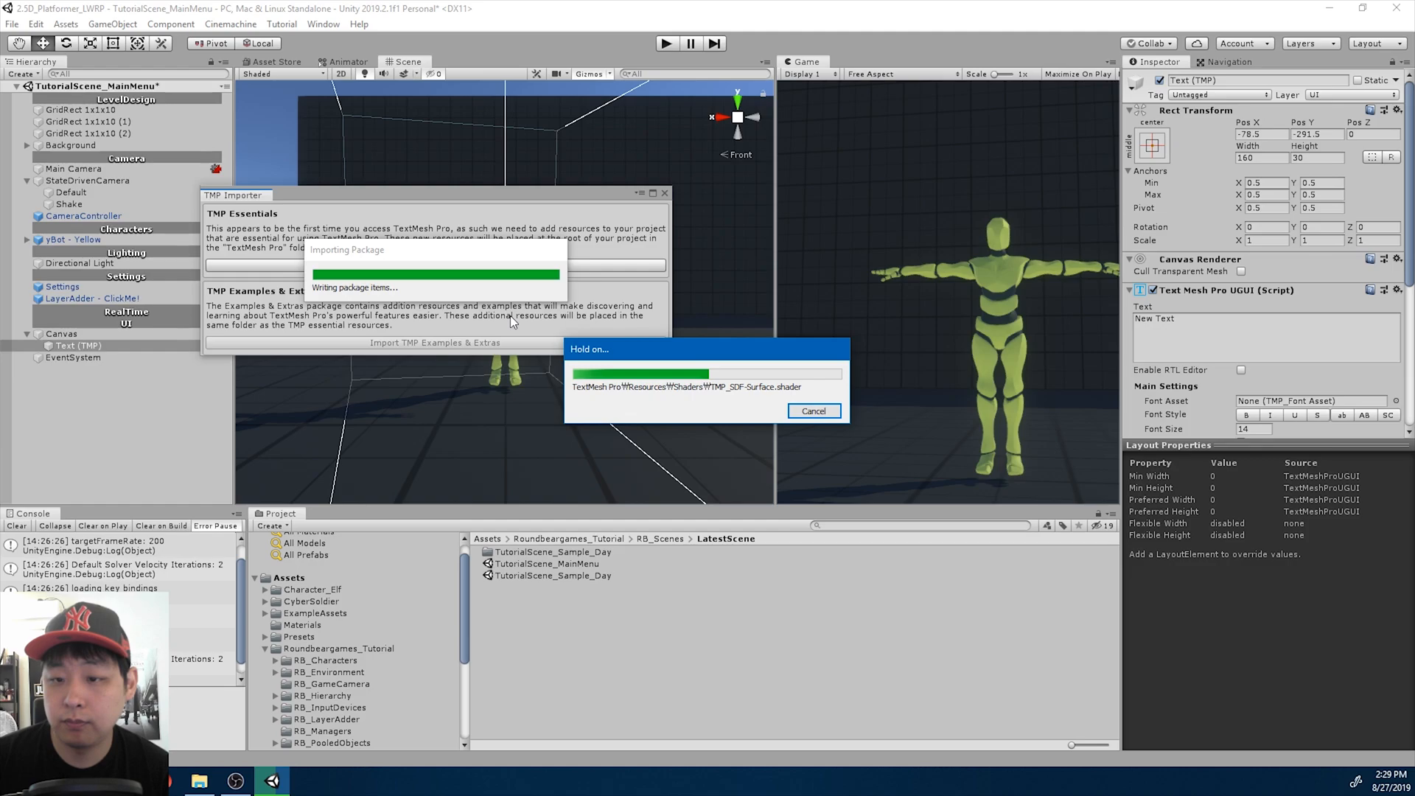
{"action": "left_click", "coordinate": [664, 193]}
- Look up the TextMesh Pro package in the Package Manager by searching for "text"
{"action": "left_click", "coordinate": [322, 25]}
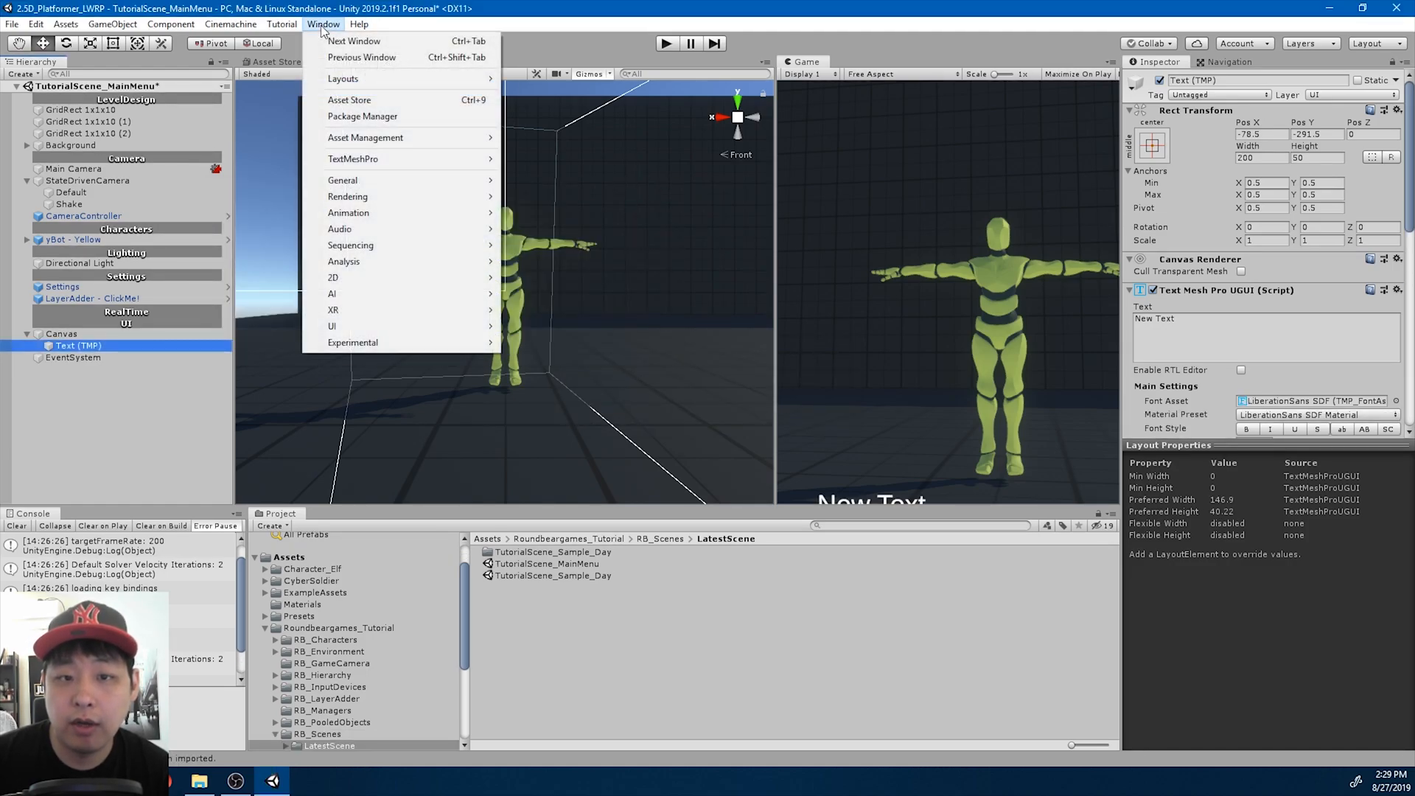
{"action": "left_click", "coordinate": [381, 118]}
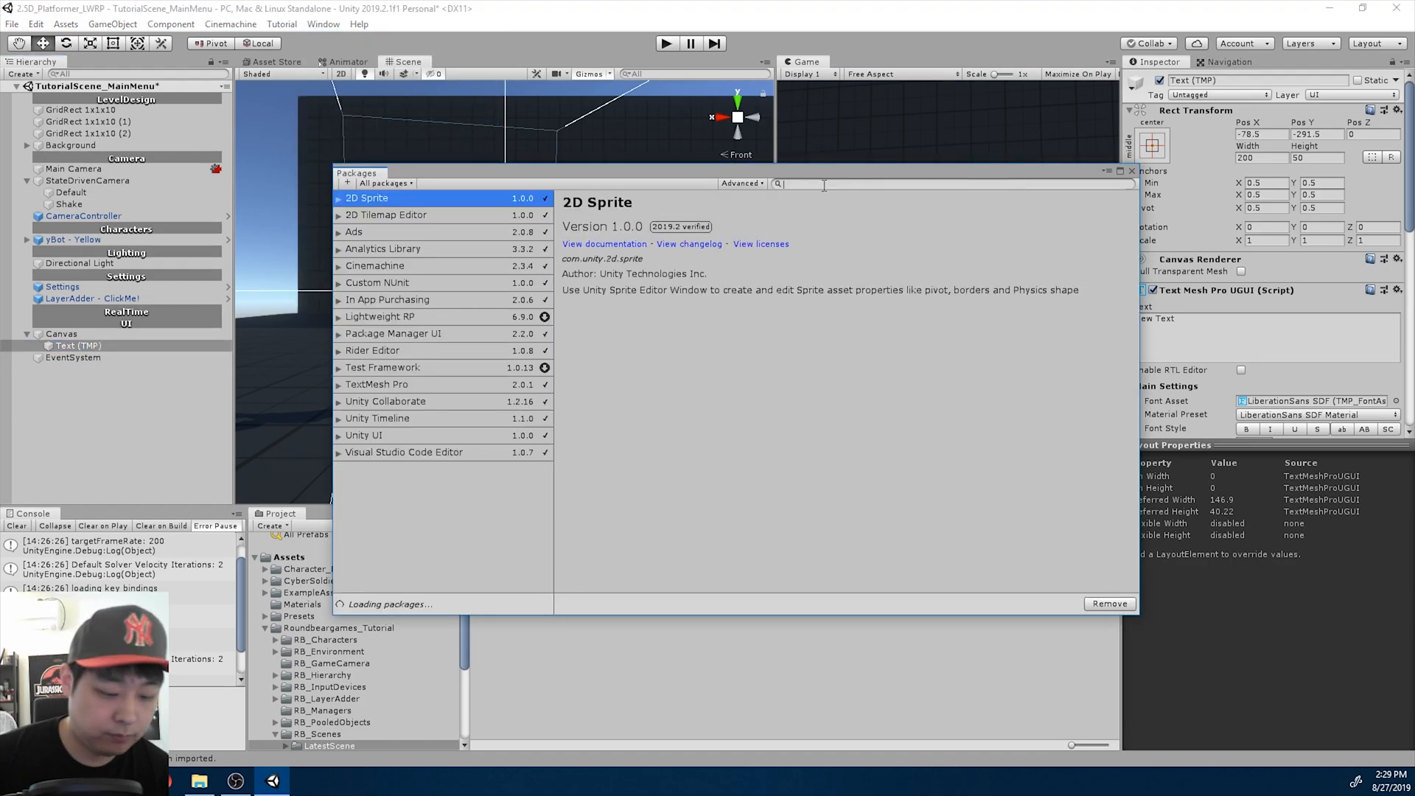
{"action": "type", "text": "text"}
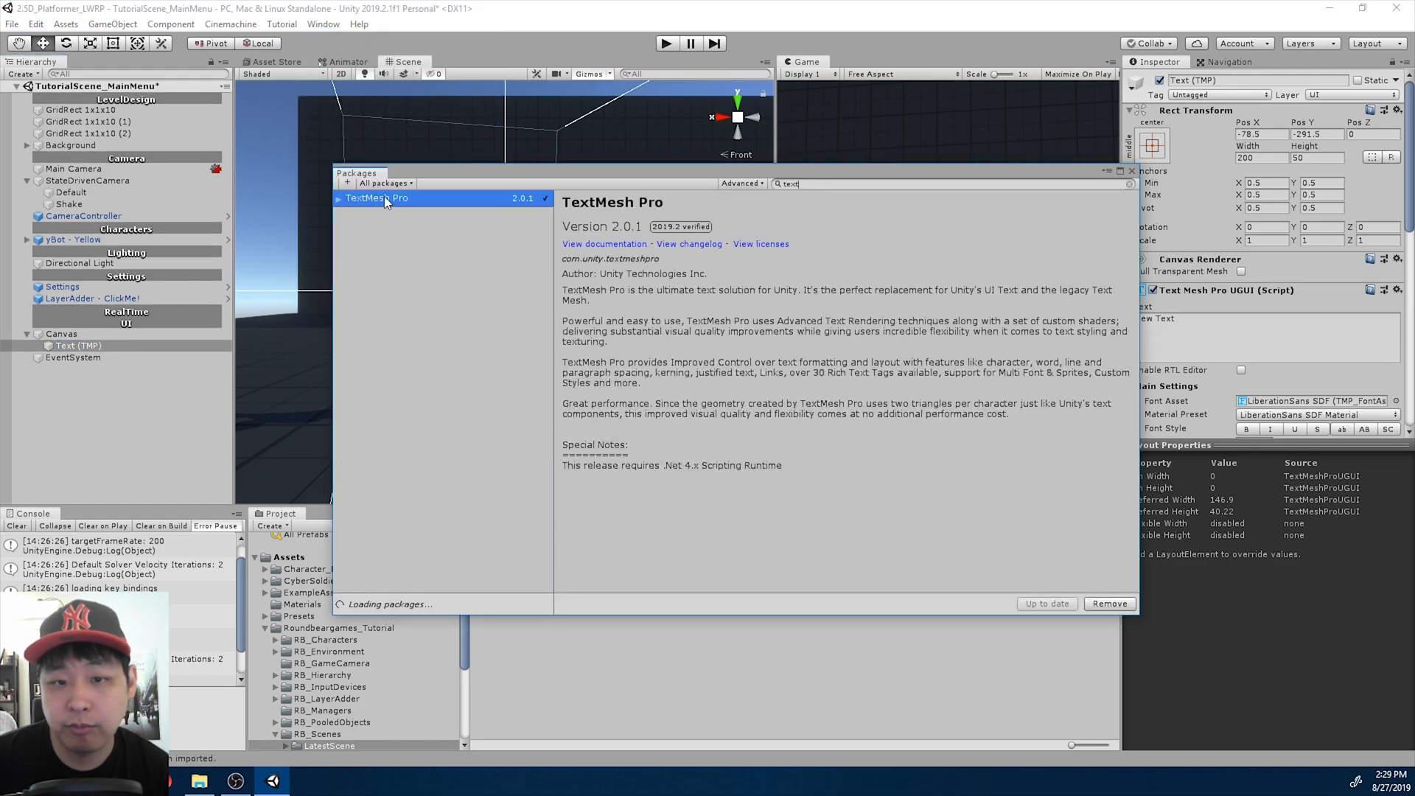
{"action": "left_click", "coordinate": [1132, 172]}
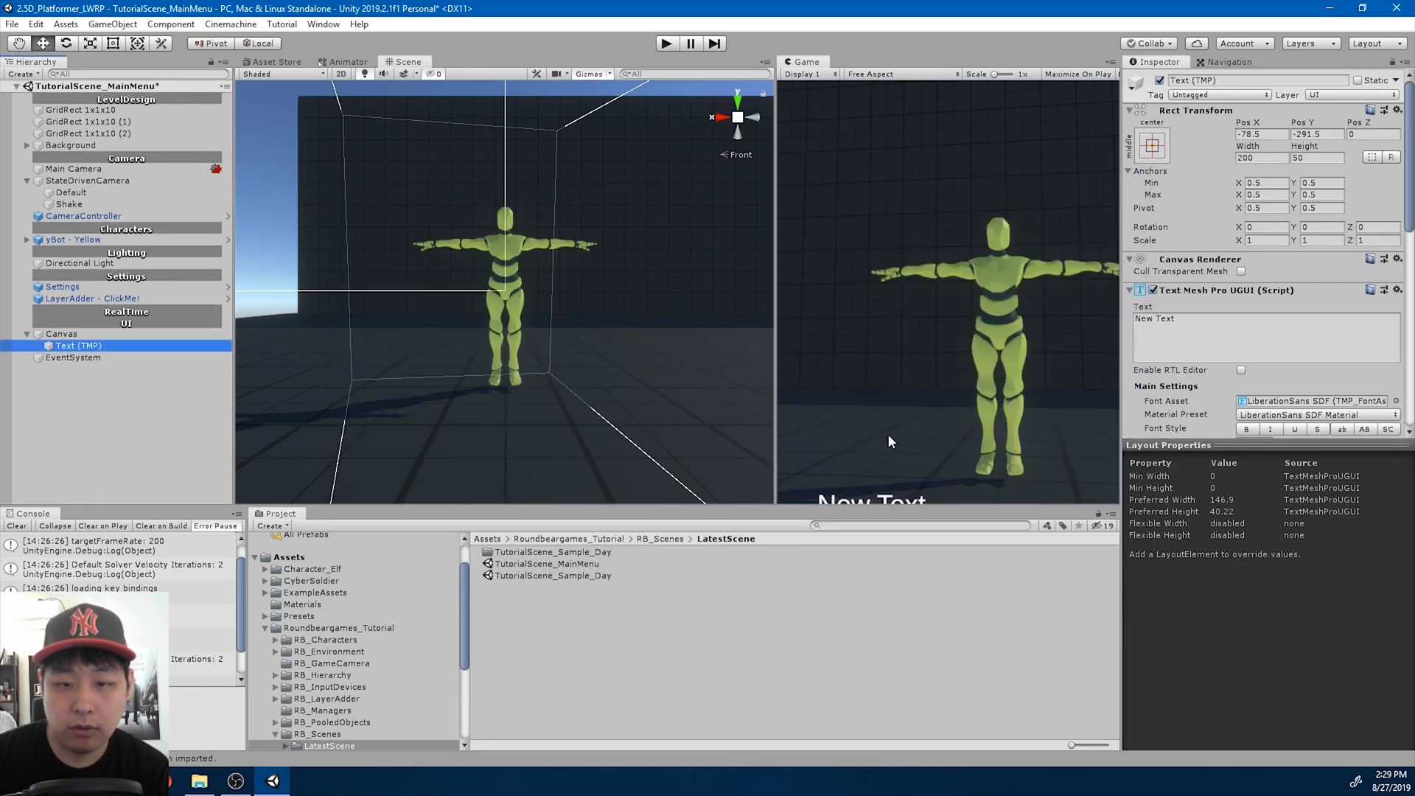
- Show the scene in 2D and move the new text into the canvas to about Pos X -100, Pos Y 53
{"action": "double_click", "coordinate": [78, 346]}
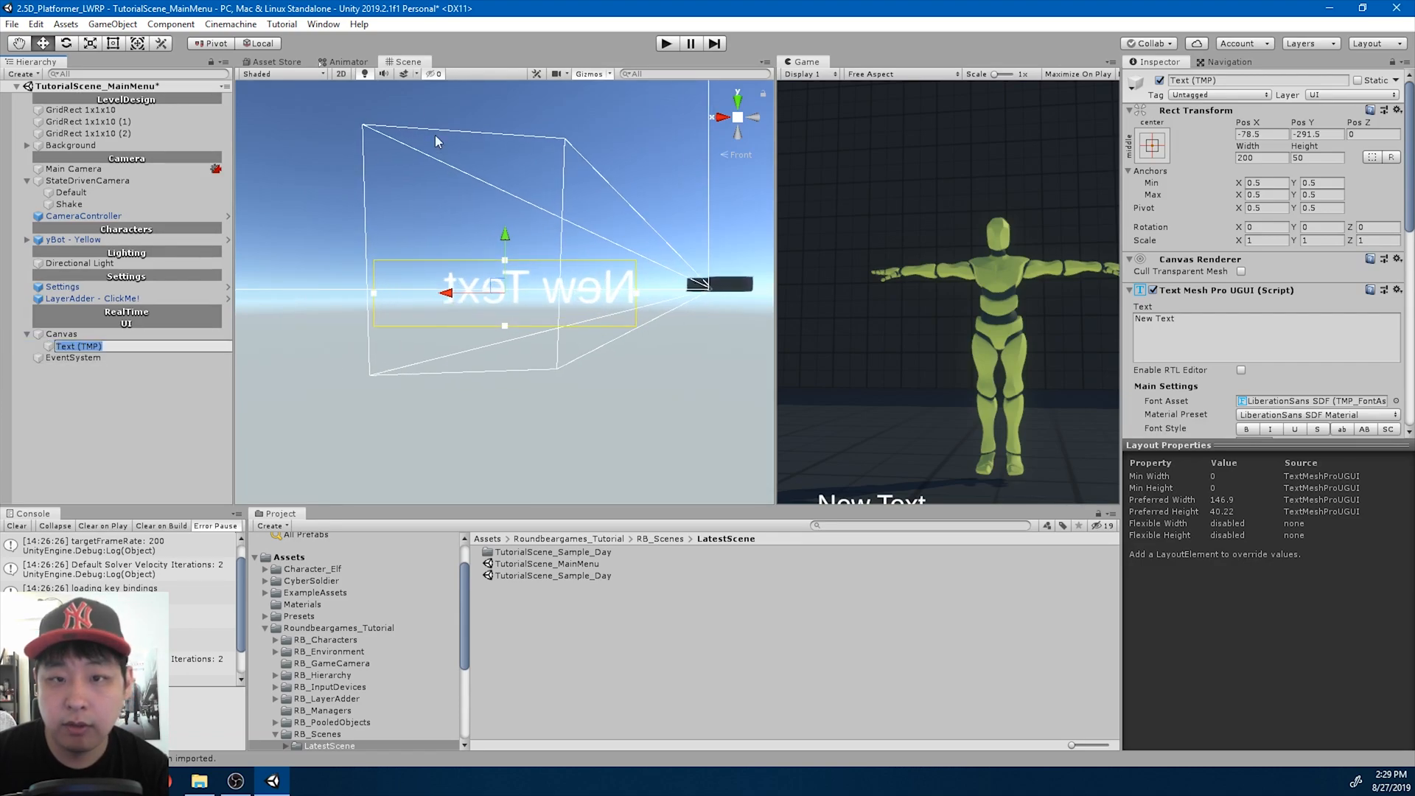
{"action": "left_click", "coordinate": [341, 73]}
{"action": "key", "text": "t"}
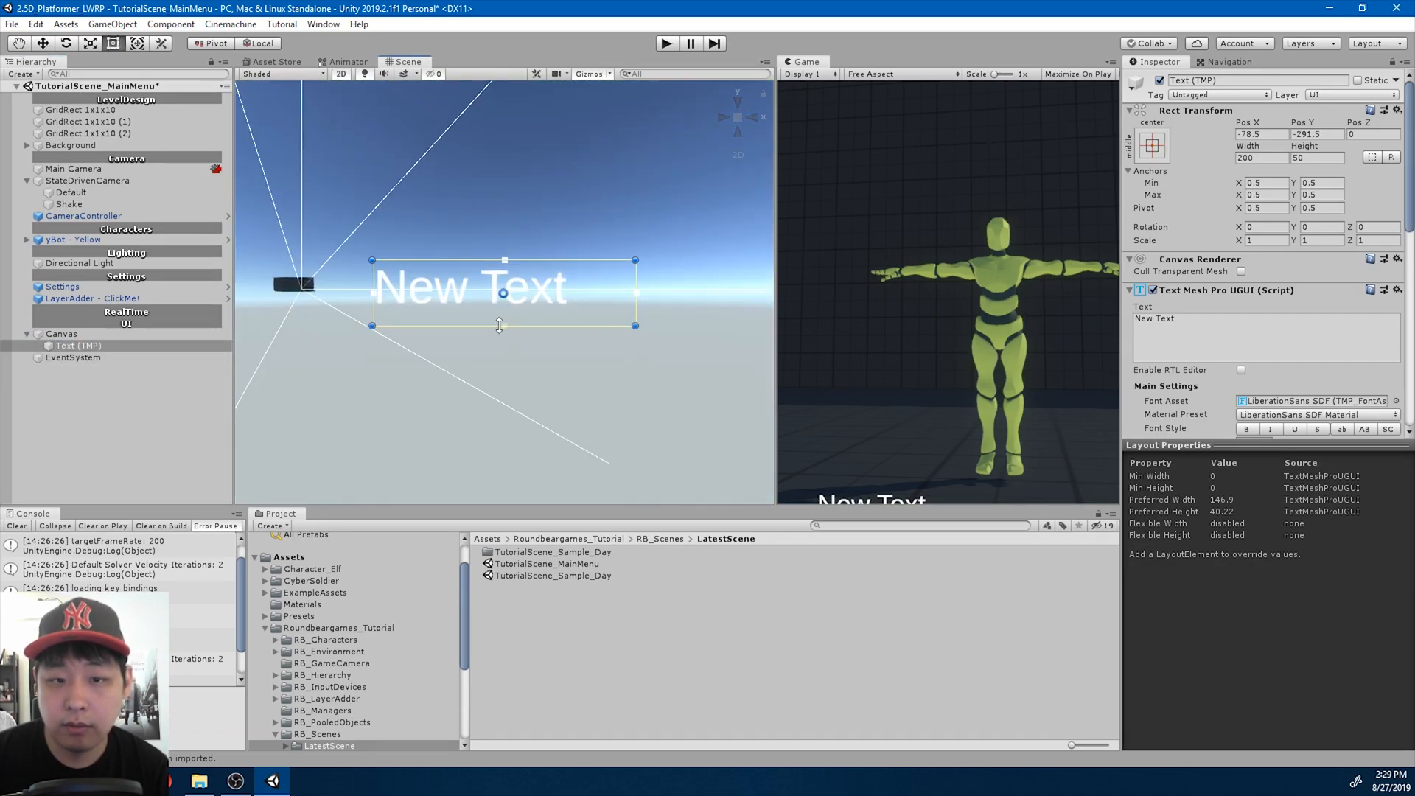
{"action": "scroll", "coordinate": [497, 312], "scroll_direction": "down", "scroll_amount": 4}
{"action": "left_click_drag", "start_coordinate": [489, 308], "coordinate": [482, 174]}
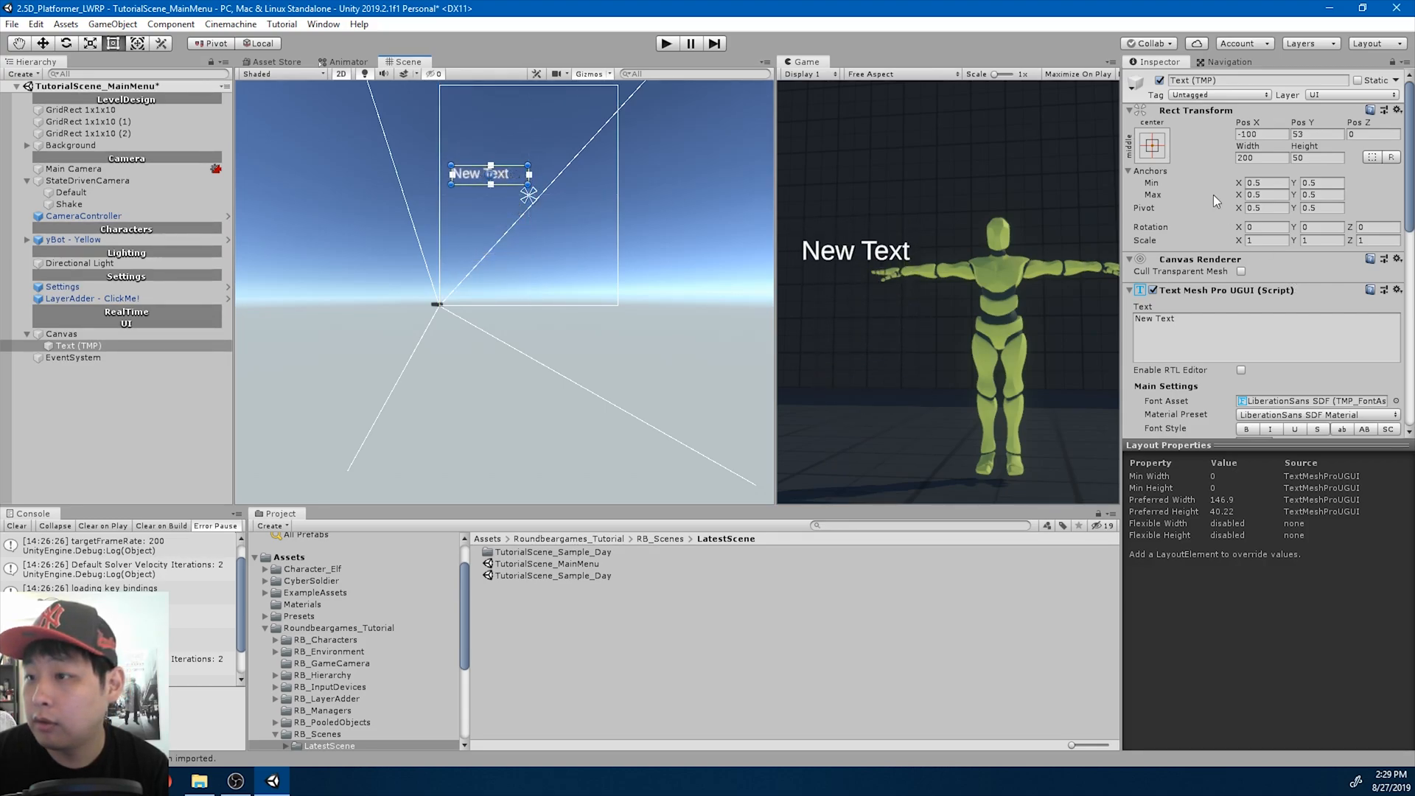
- Enable Maximize On Play for the Game view and preview the text in Play mode
{"action": "left_click", "coordinate": [1154, 147]}
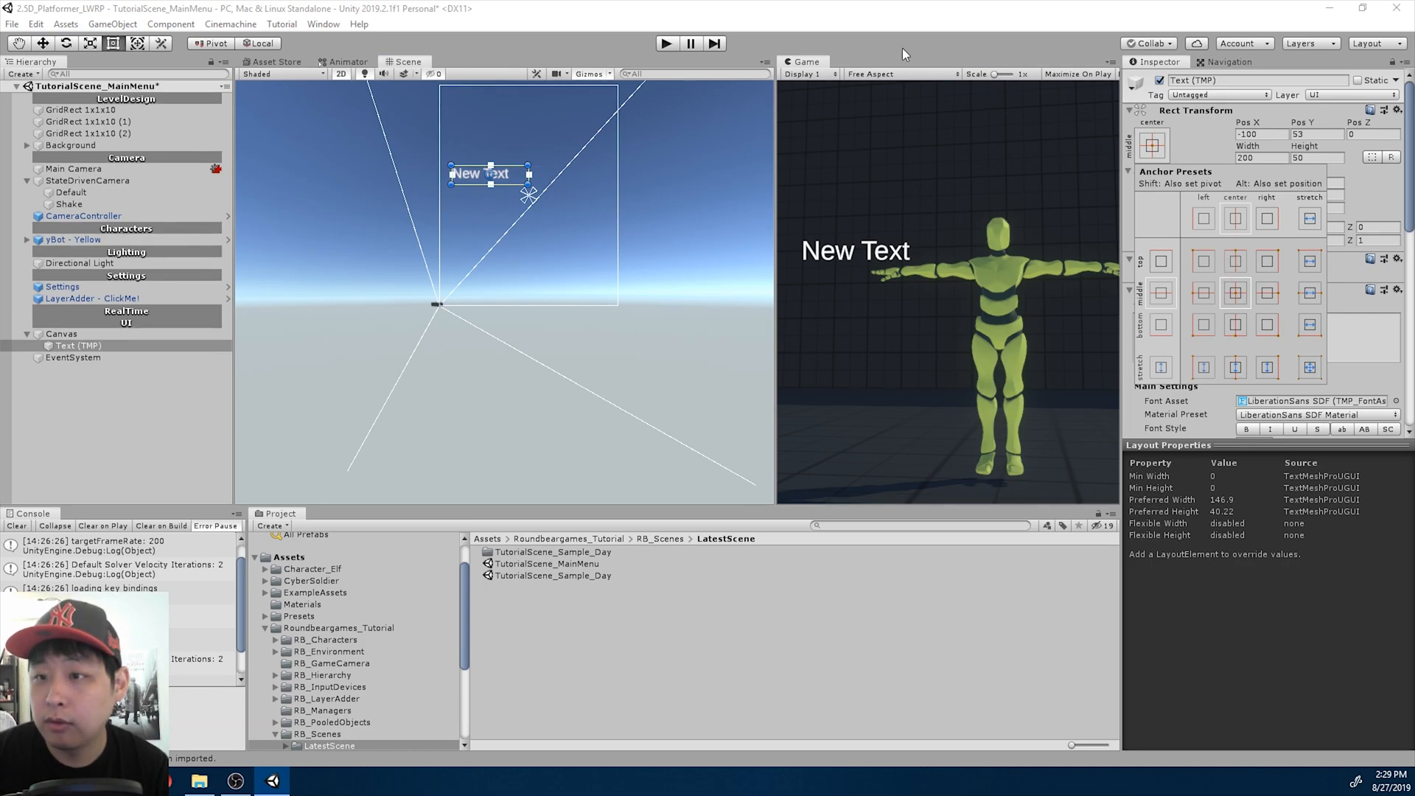
{"action": "left_click", "coordinate": [674, 46]}
{"action": "left_click", "coordinate": [668, 46]}
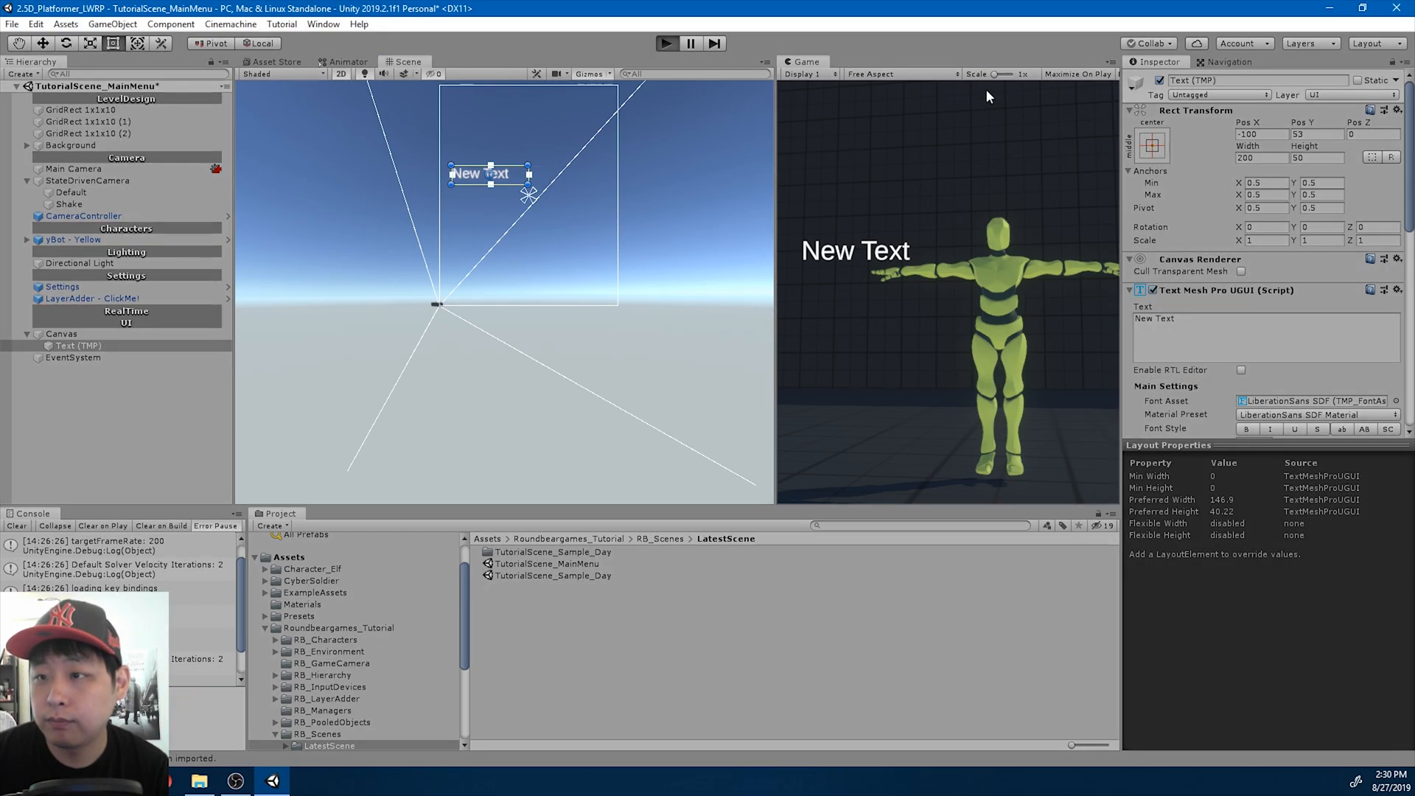
{"action": "left_click", "coordinate": [1060, 76]}
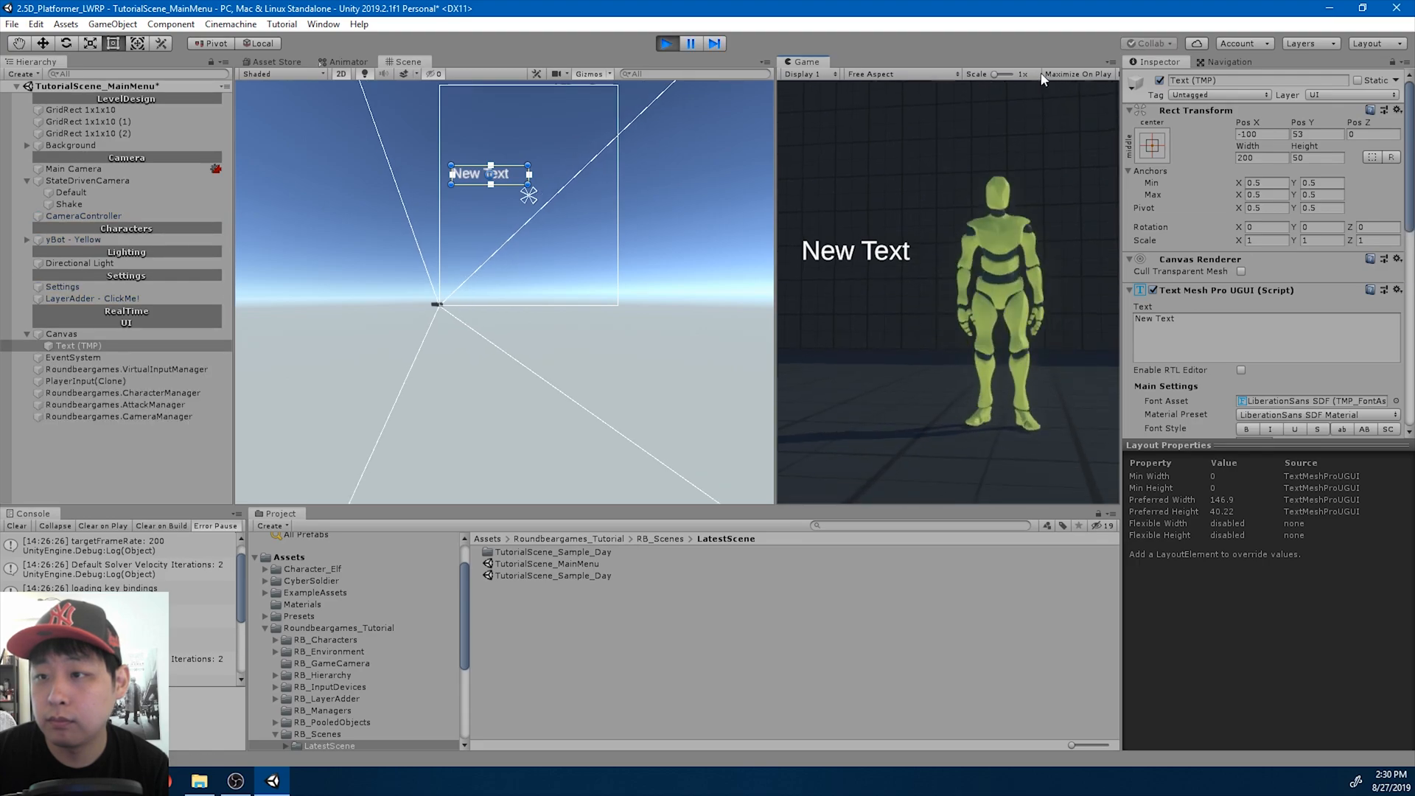
{"action": "left_click", "coordinate": [697, 42]}
{"action": "left_click", "coordinate": [698, 42]}
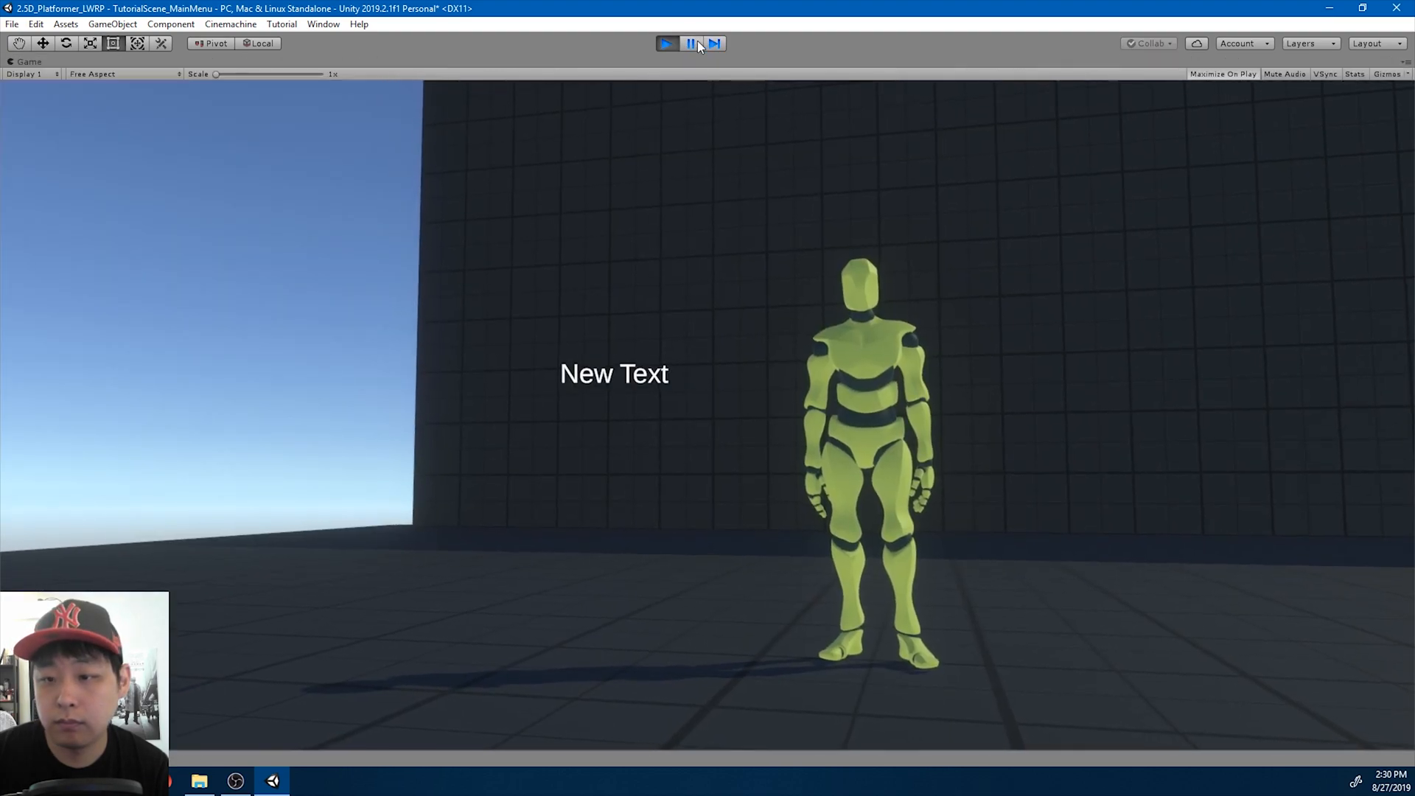
{"action": "left_click", "coordinate": [668, 44]}
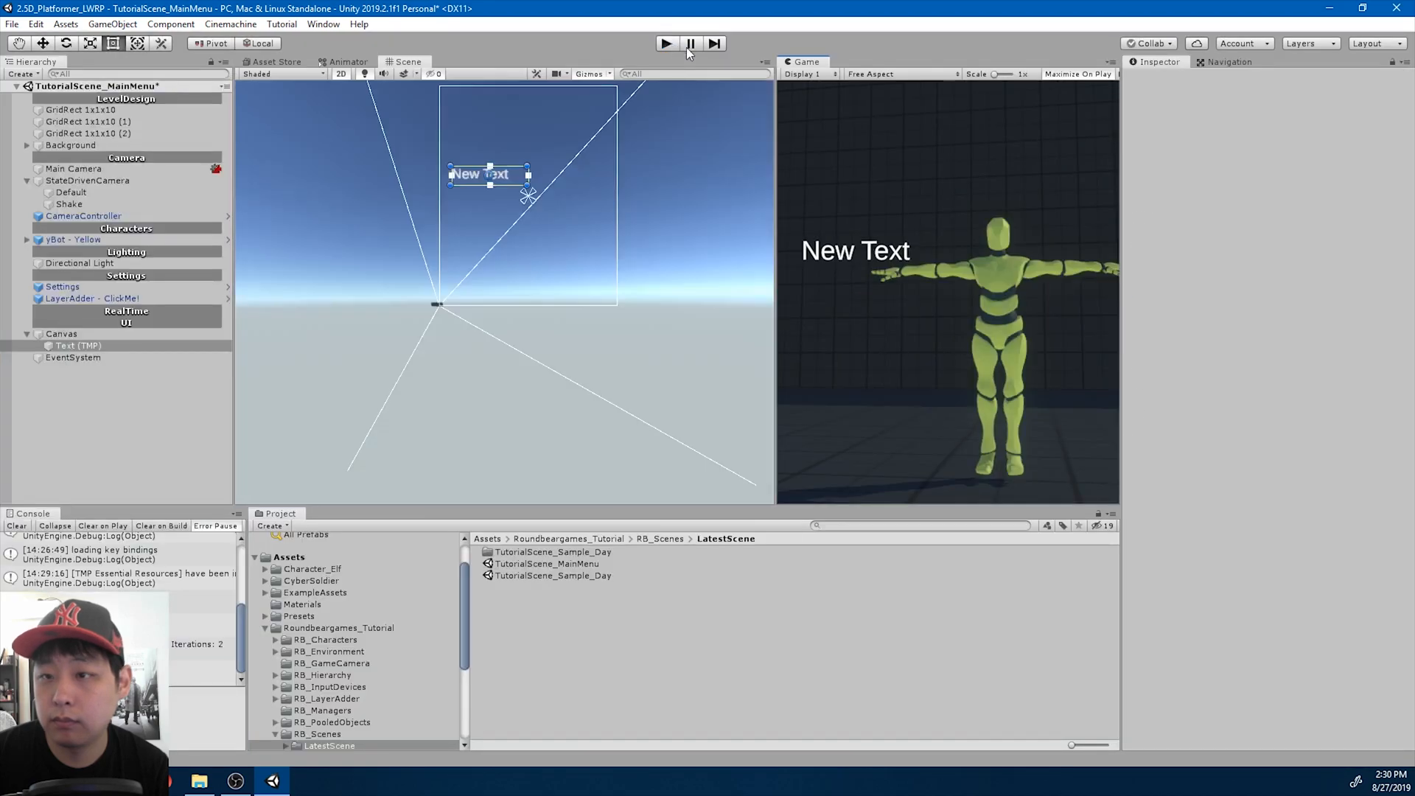
- Set the Game view's aspect ratio to 16:10 and preview the scene in Play mode
{"action": "left_click", "coordinate": [908, 75]}
{"action": "left_click", "coordinate": [906, 161]}
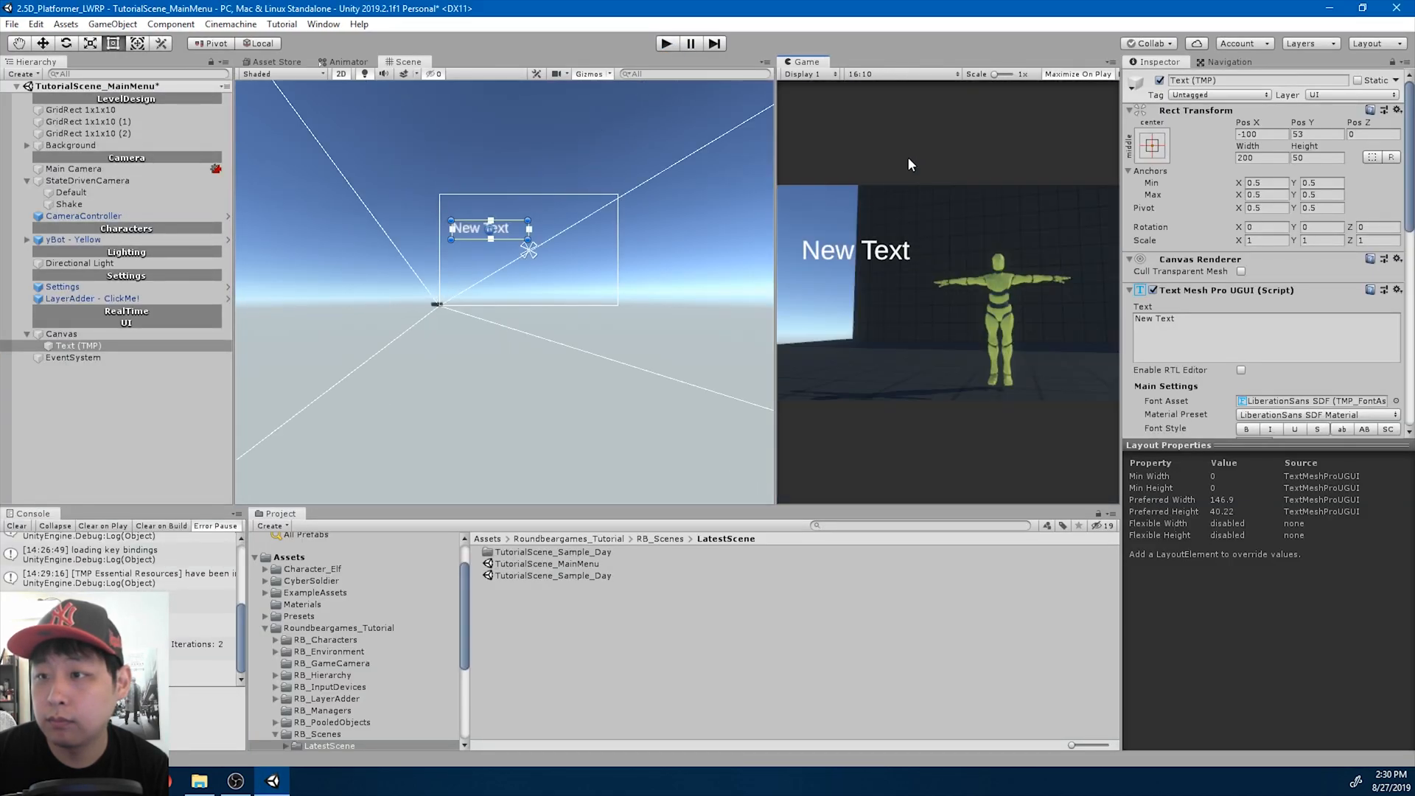
{"action": "left_click", "coordinate": [667, 44]}
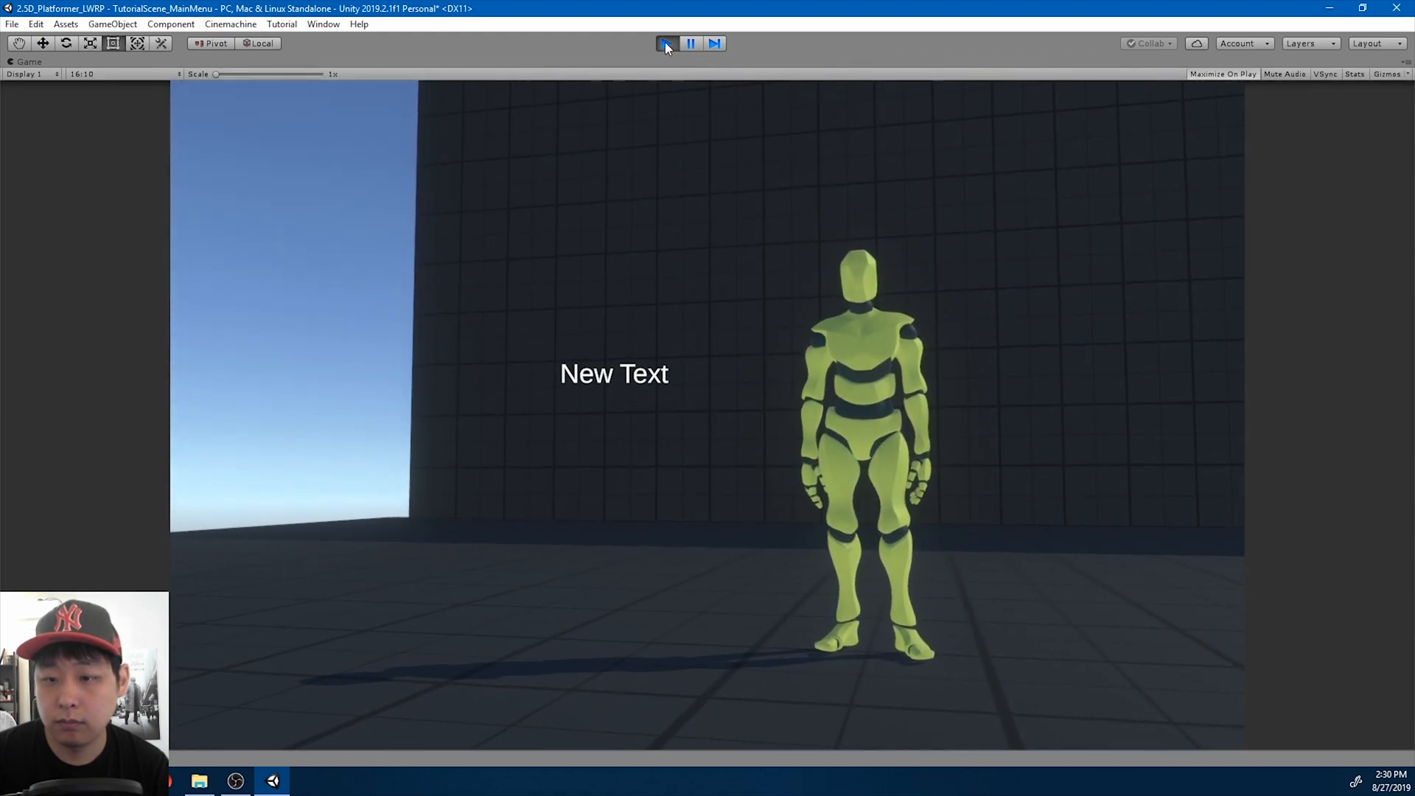
{"action": "left_click", "coordinate": [661, 44]}
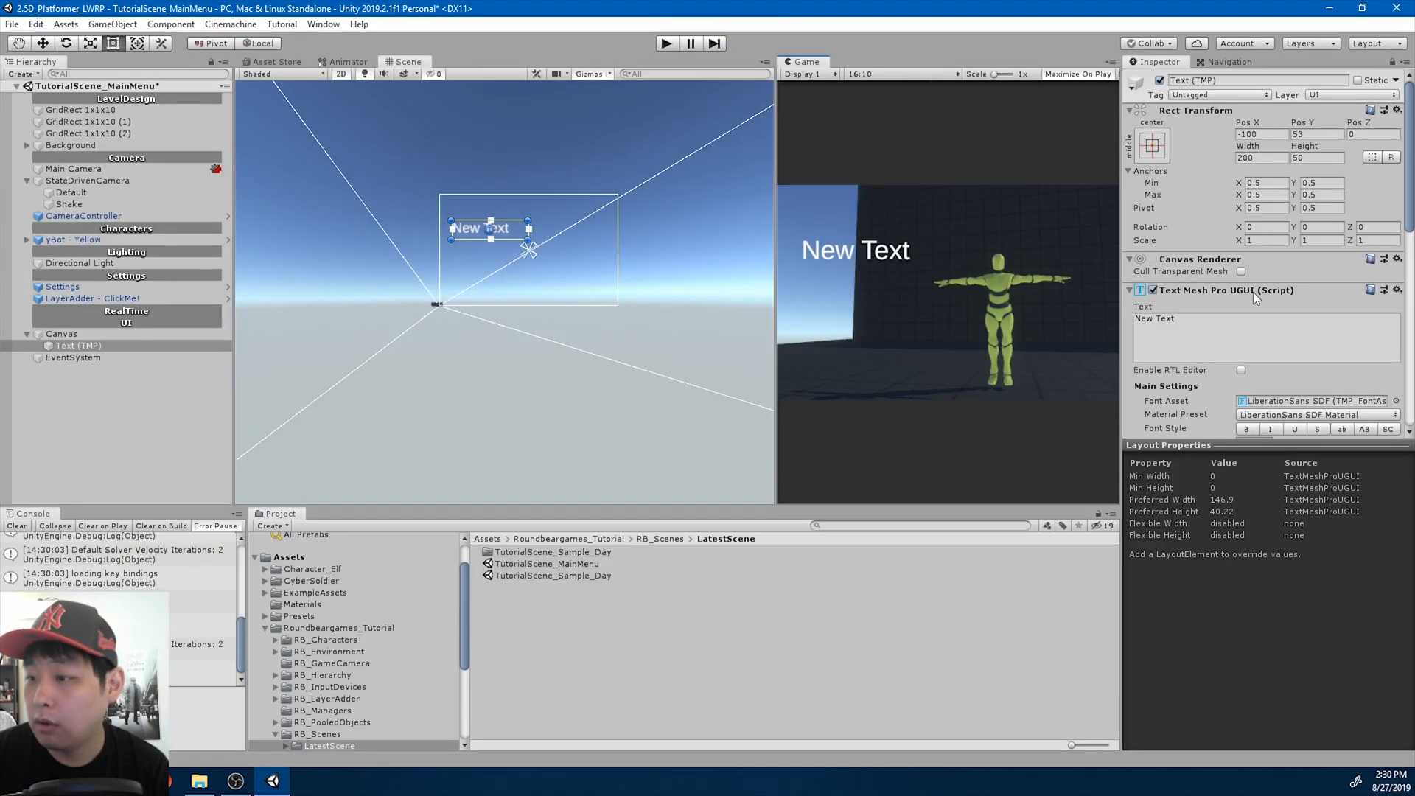
- Set the text's font size to 50 and enable Auto Size
{"action": "scroll", "coordinate": [1253, 292], "scroll_direction": "down", "scroll_amount": 3}
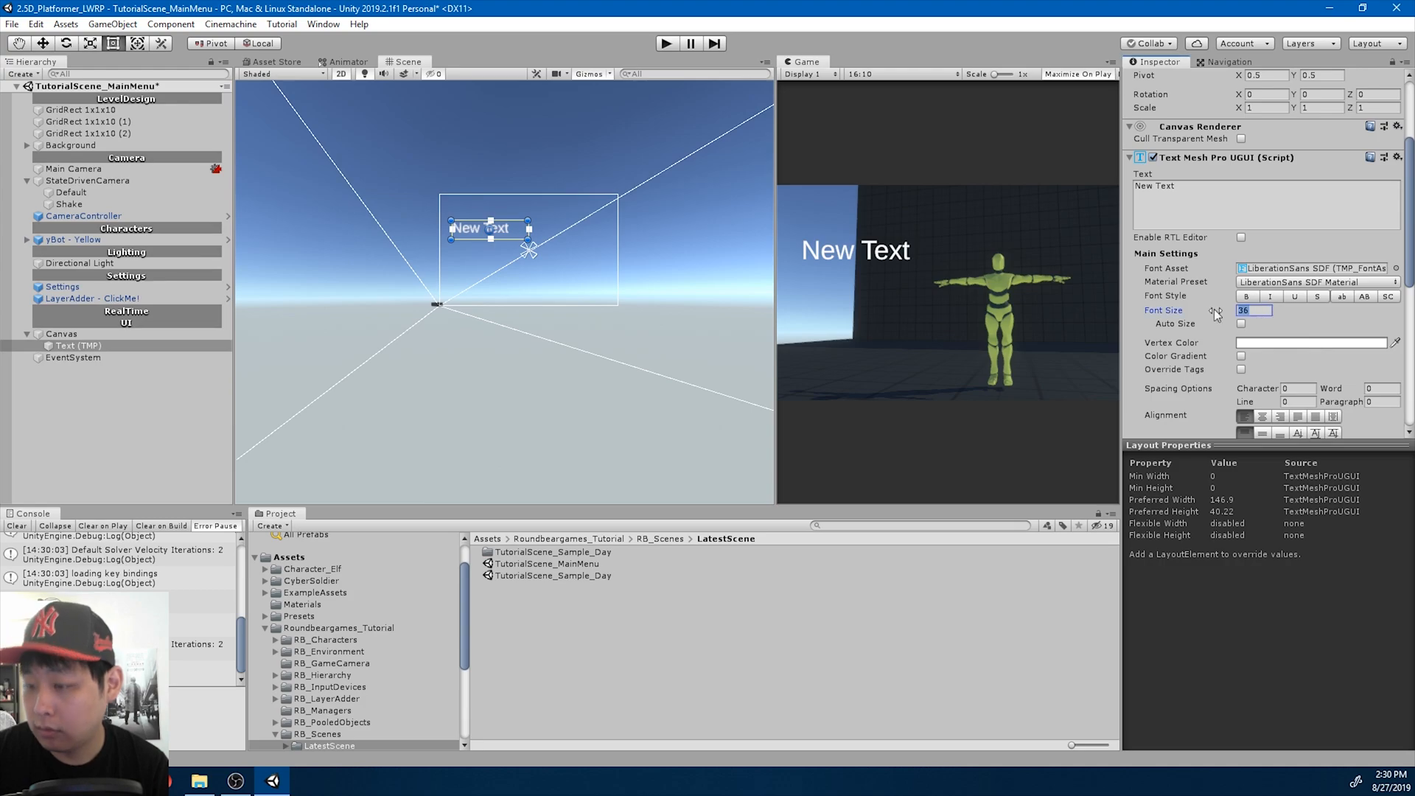
{"action": "type", "text": "50"}
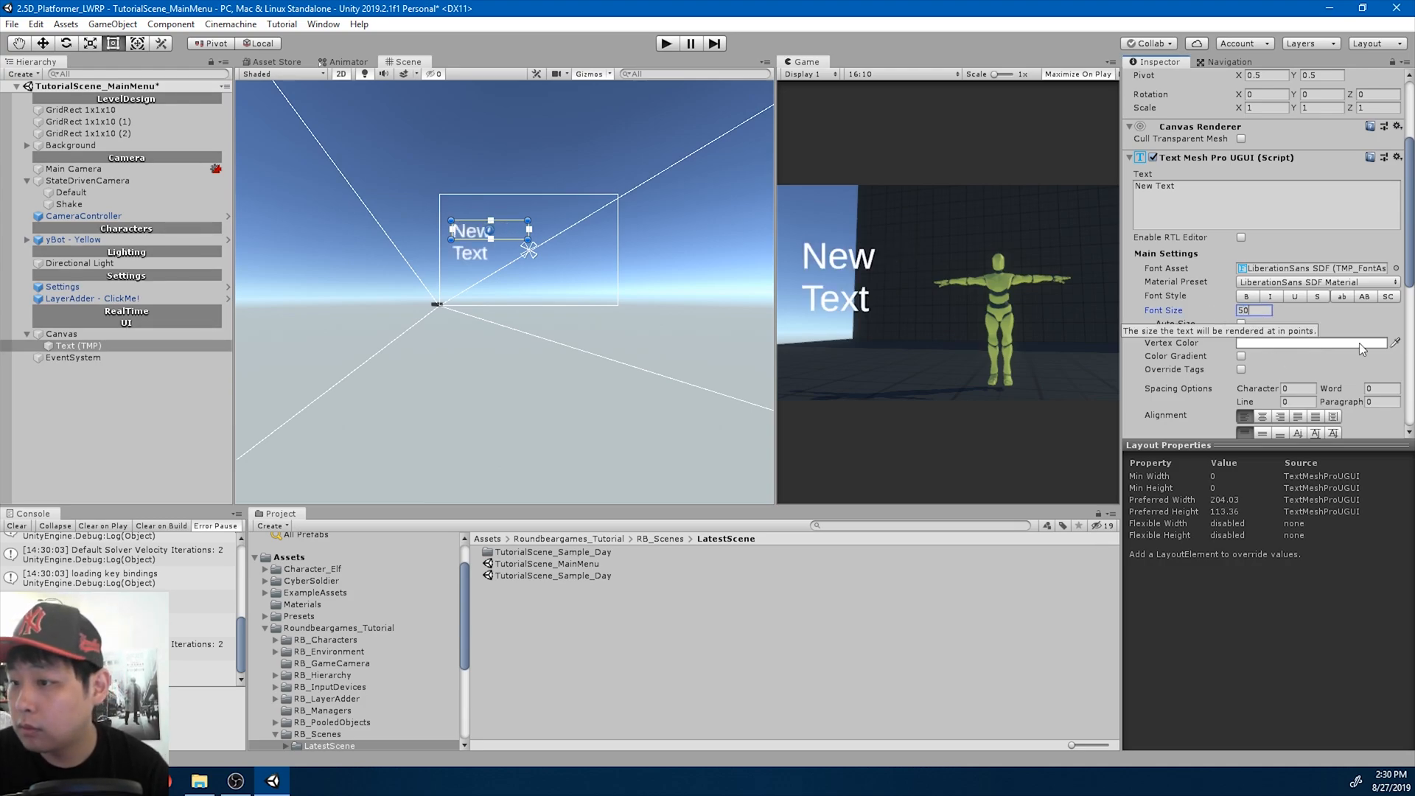
{"action": "left_click", "coordinate": [1241, 323]}
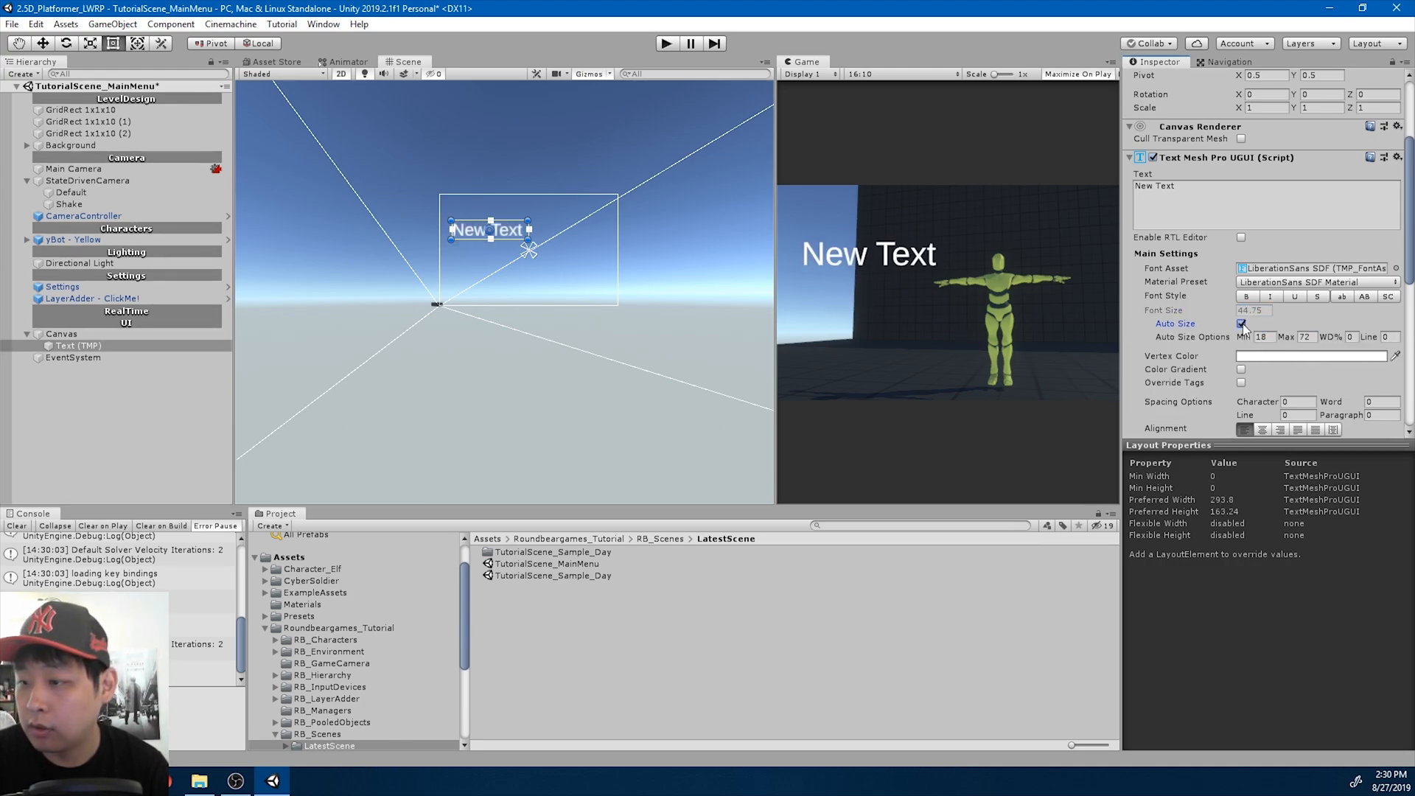
- Enlarge the text's box and shift it slightly toward the canvas's upper-left corner
{"action": "left_click_drag", "start_coordinate": [529, 241], "coordinate": [496, 207]}
{"action": "scroll", "coordinate": [534, 240], "scroll_direction": "up", "scroll_amount": 10}
{"action": "scroll", "coordinate": [536, 243], "scroll_direction": "up", "scroll_amount": 3}
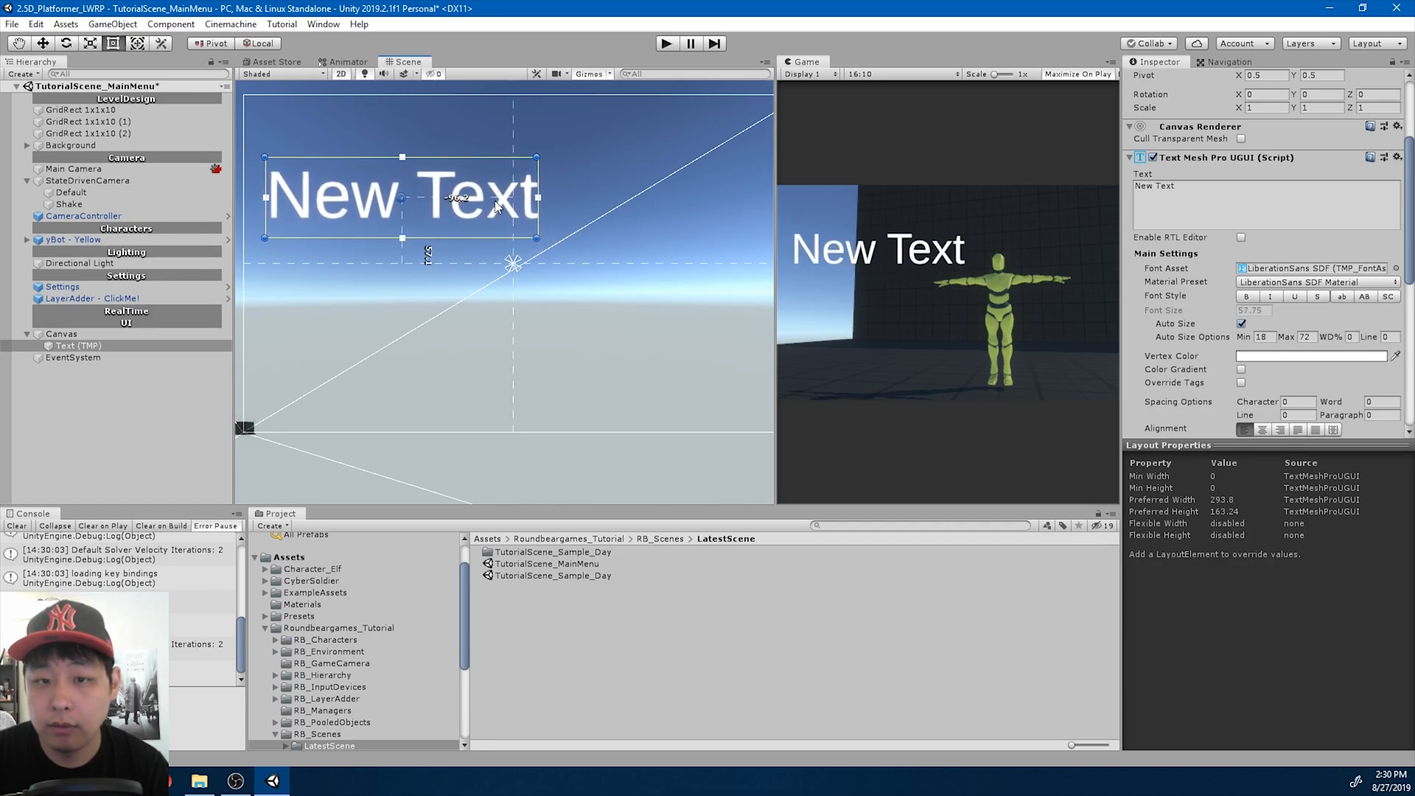
- Change the text to PLAY GAME and widen its box to about 287 by 66
{"action": "left_click", "coordinate": [1234, 193]}
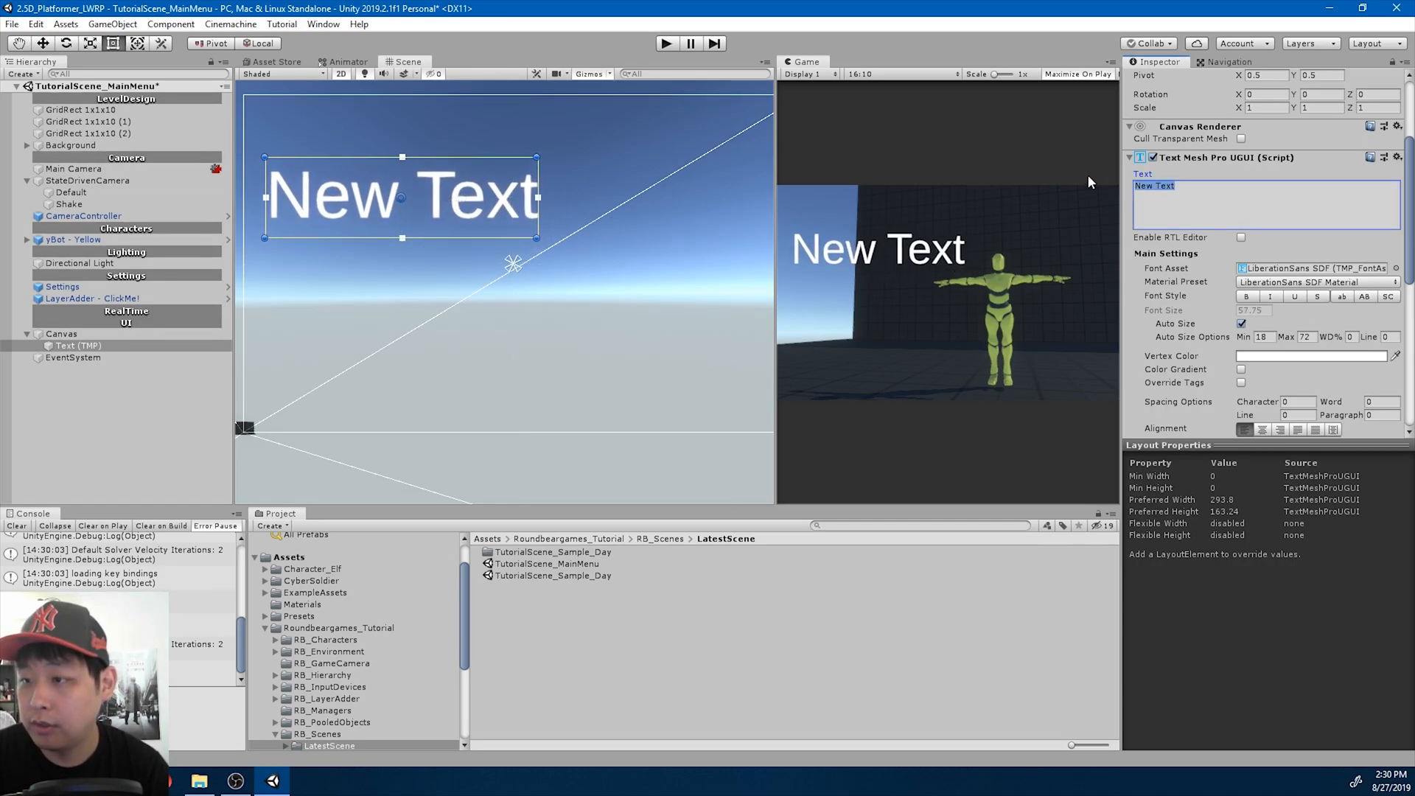
{"action": "type", "text": "PLAY GA"}
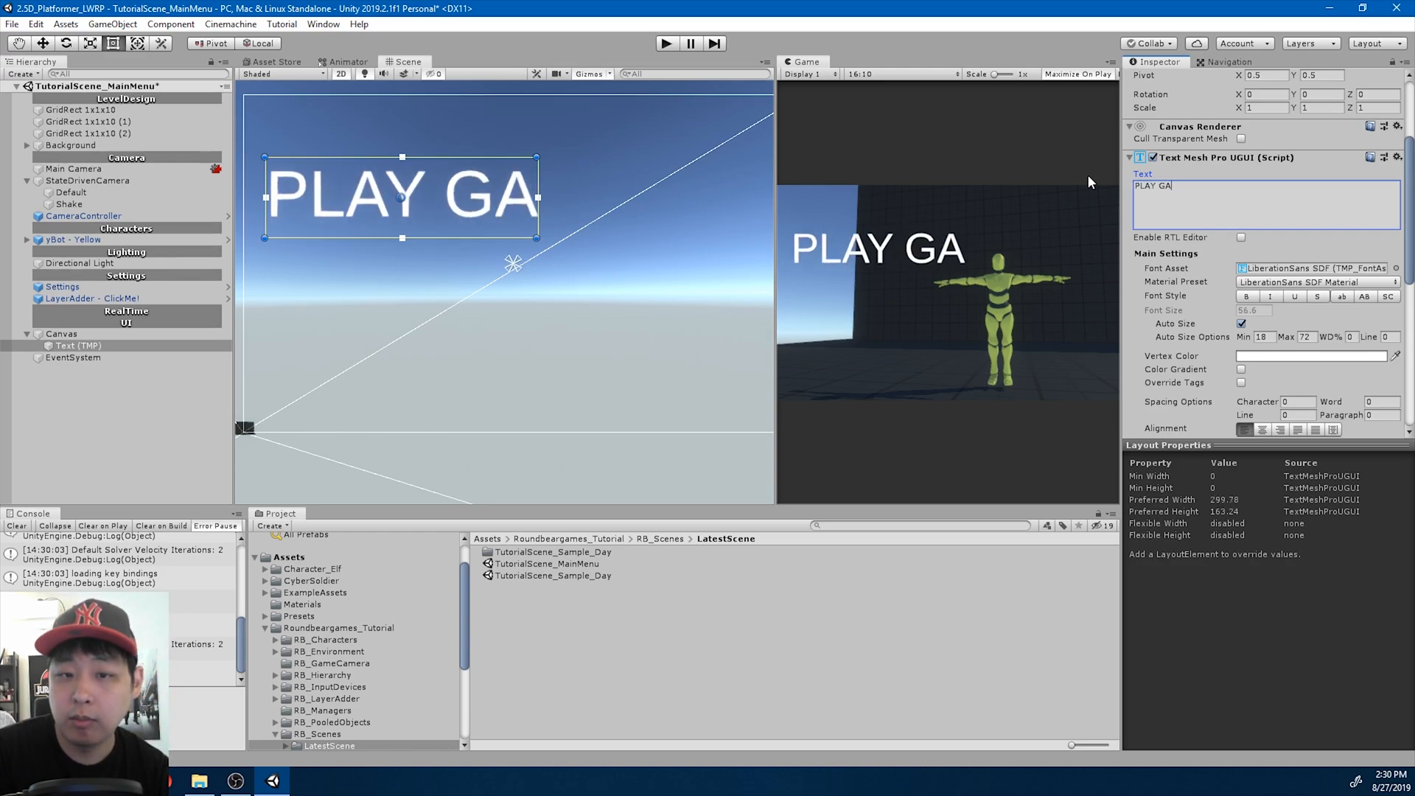
{"action": "type", "text": "ME"}
{"action": "left_click_drag", "start_coordinate": [536, 241], "coordinate": [599, 236]}
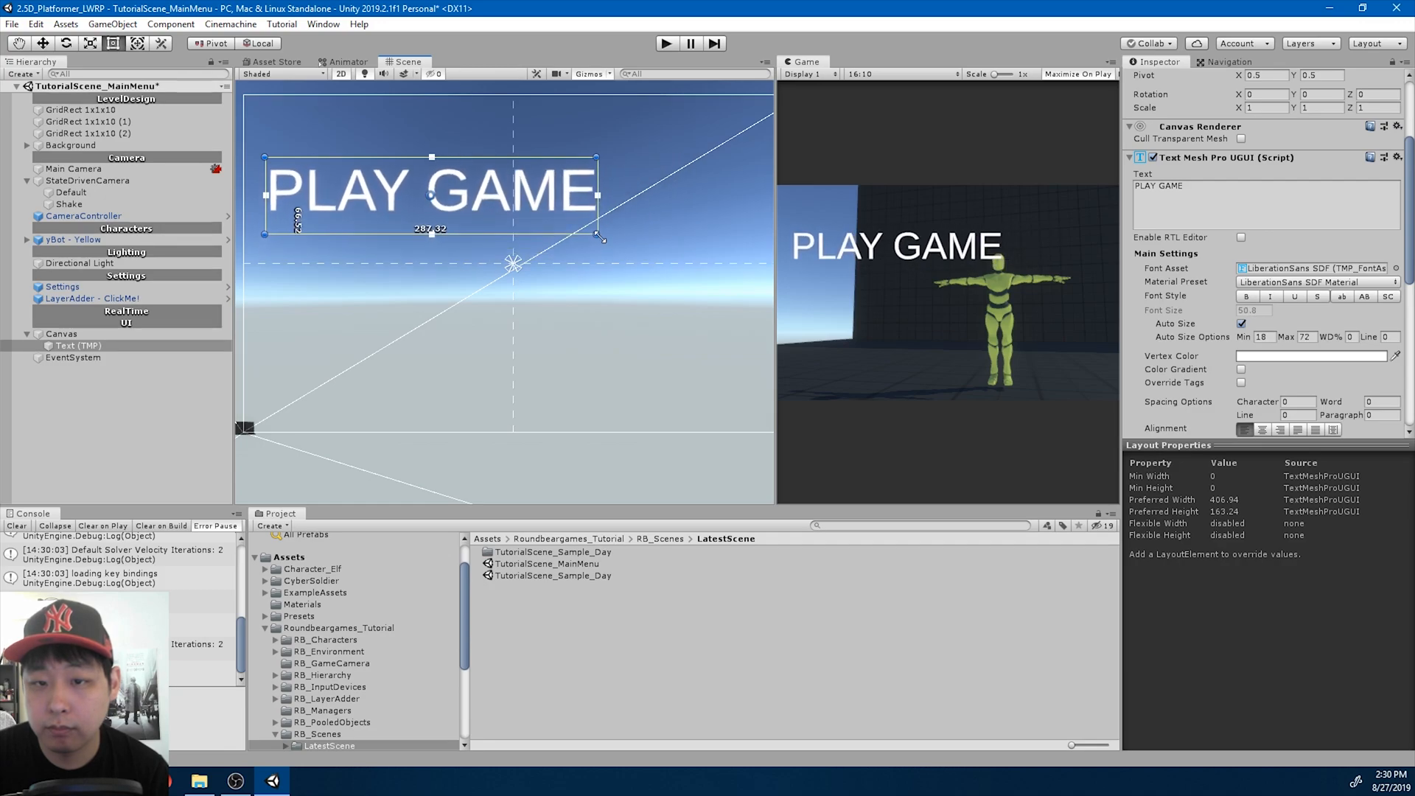
- Move the PLAY GAME text to about Pos X -126.5, Pos Y 74.3 and check it in Play mode with a widened Game view
{"action": "left_click", "coordinate": [667, 44]}
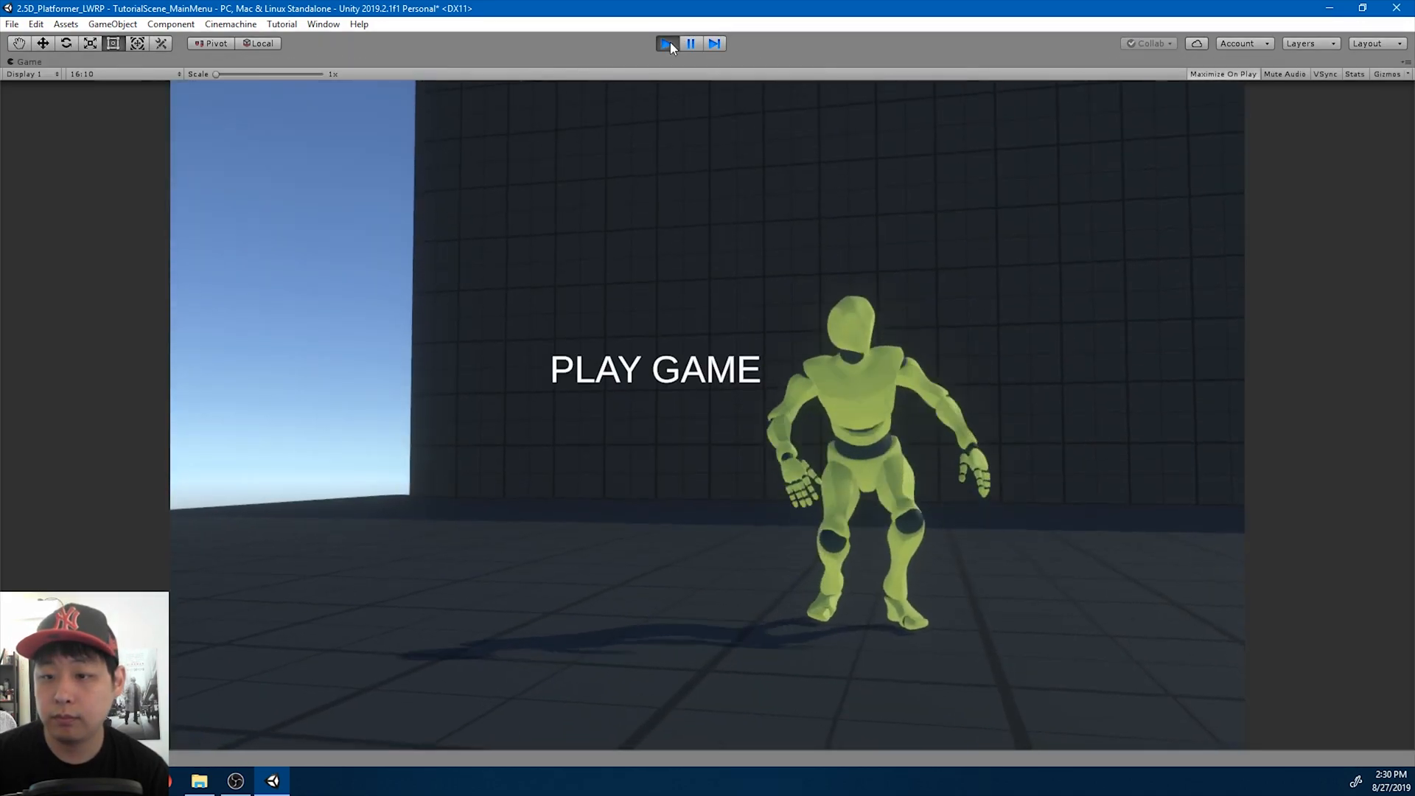
{"action": "key", "text": "ctrl+p"}
{"action": "left_click_drag", "start_coordinate": [494, 200], "coordinate": [438, 187]}
{"action": "left_click_drag", "start_coordinate": [774, 135], "coordinate": [649, 139]}
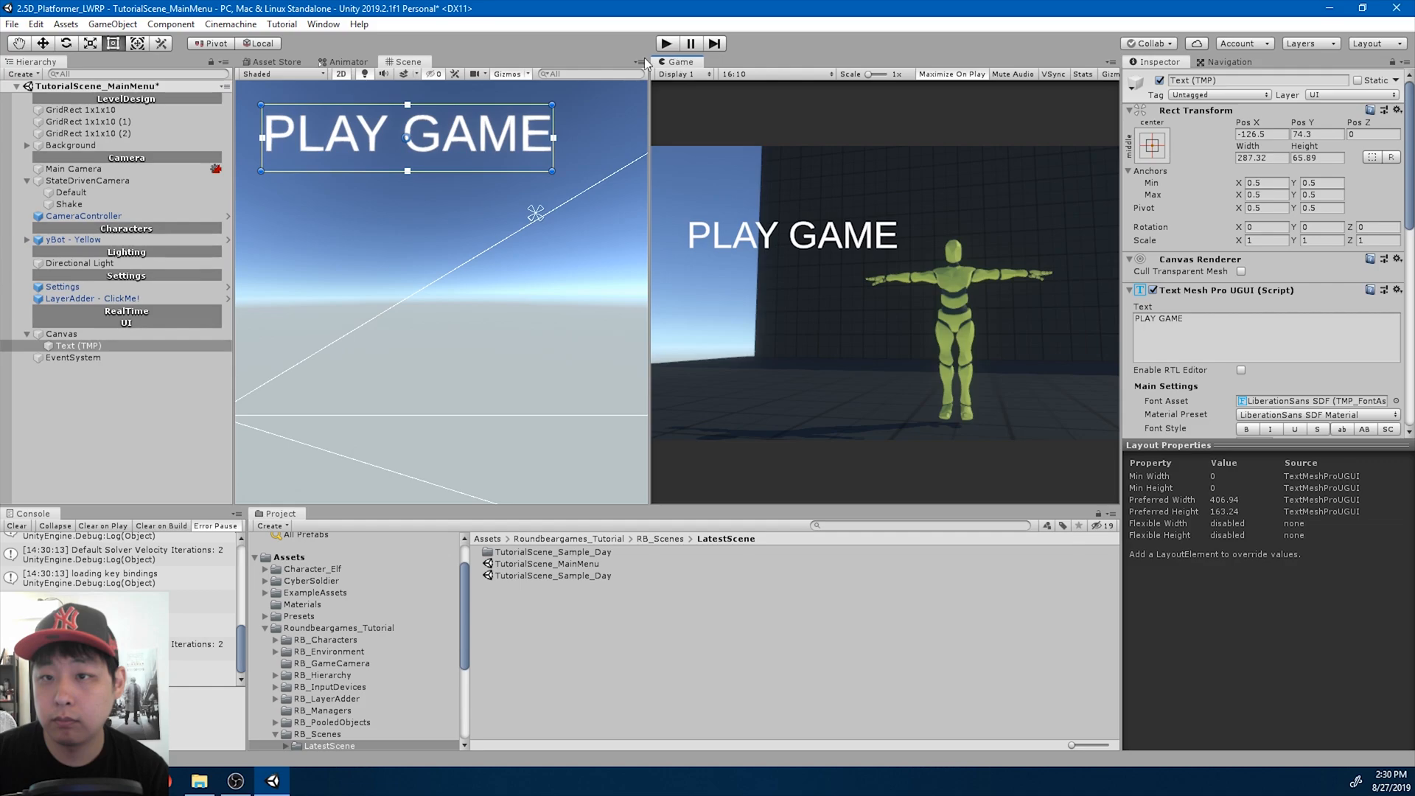
{"action": "left_click", "coordinate": [666, 45]}
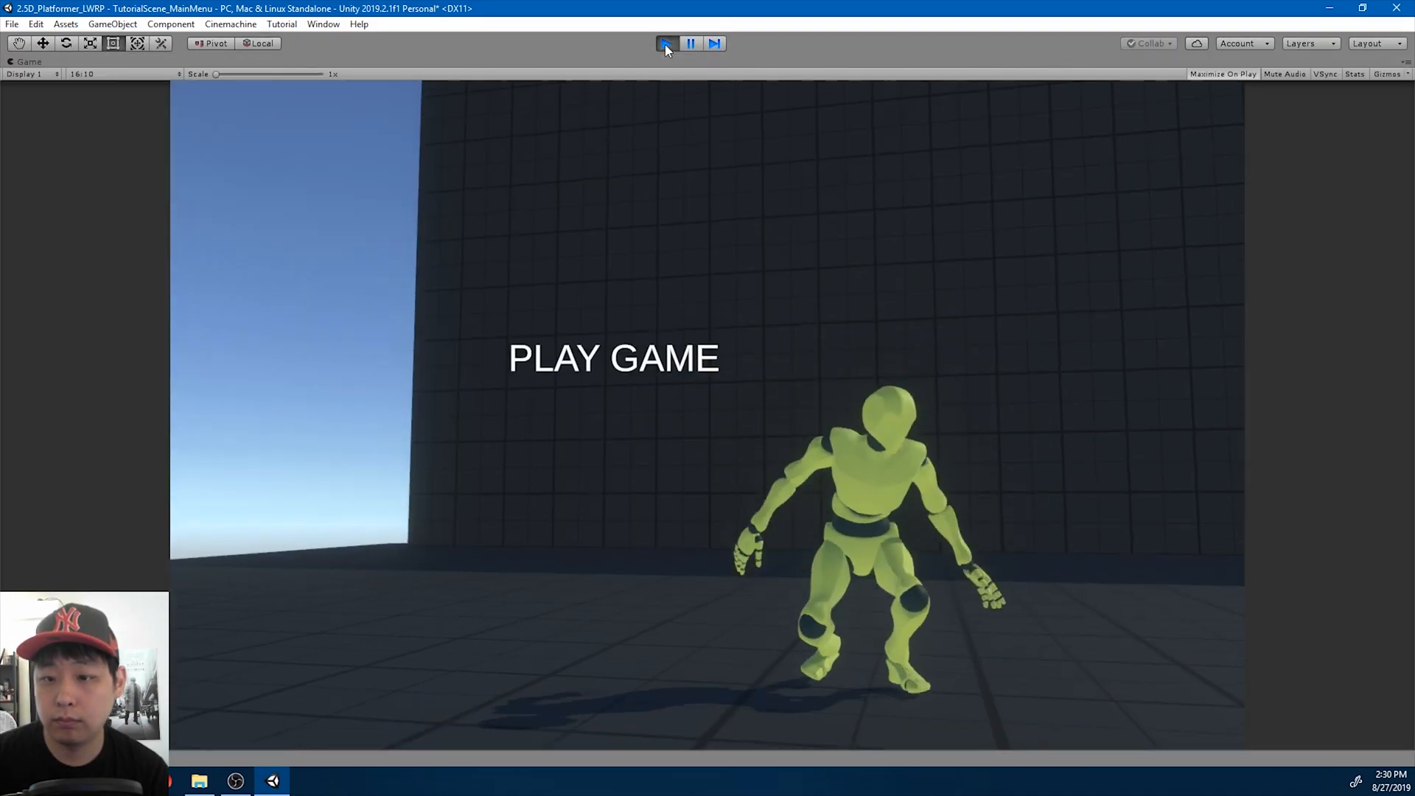
{"action": "left_click", "coordinate": [666, 47]}
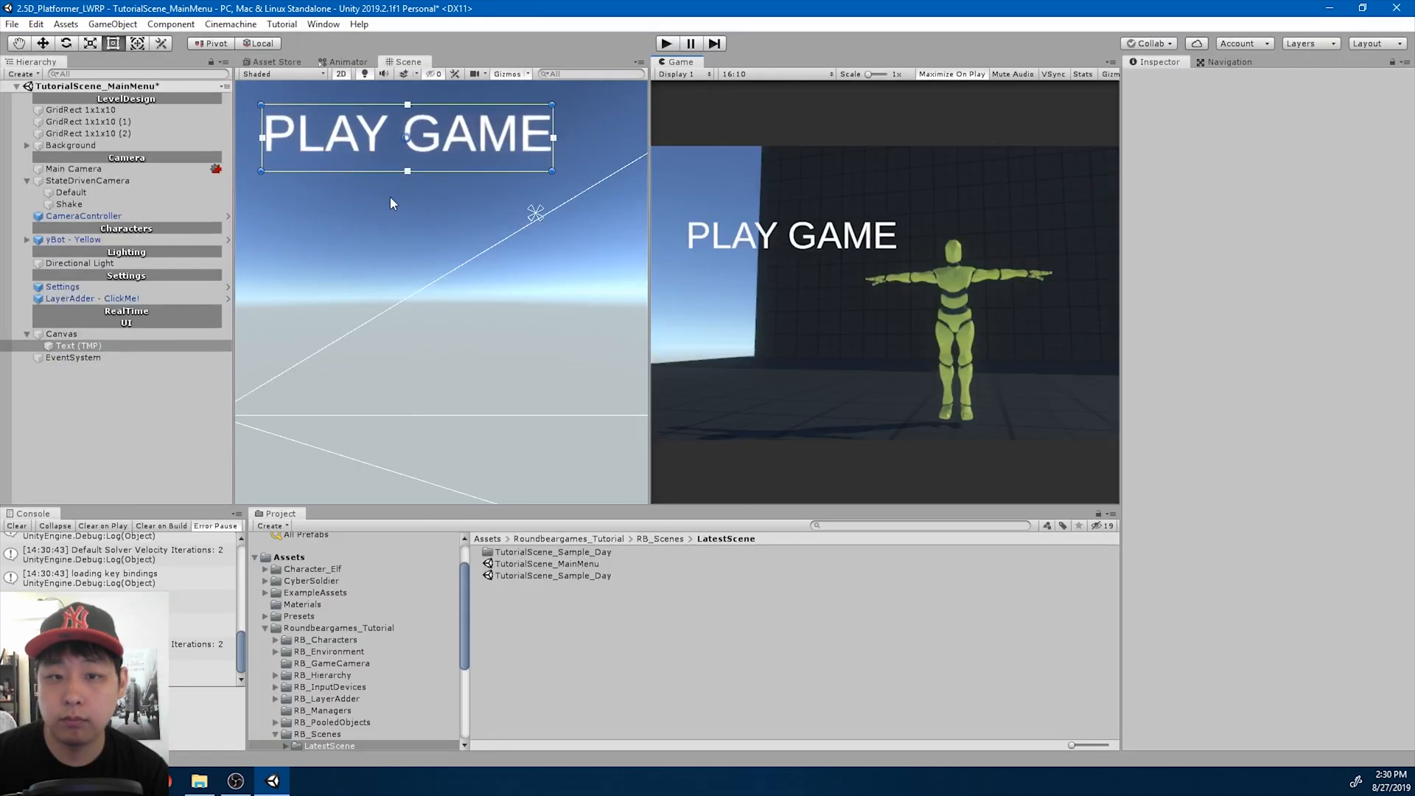
- Move the PLAY GAME text slightly farther up and left on the canvas and preview it in Play mode
{"action": "scroll", "coordinate": [491, 205], "scroll_direction": "down", "scroll_amount": 3}
{"action": "middle_click_drag", "start_coordinate": [489, 220], "coordinate": [469, 322]}
{"action": "left_click_drag", "start_coordinate": [452, 257], "coordinate": [440, 228]}
{"action": "left_click", "coordinate": [666, 44]}
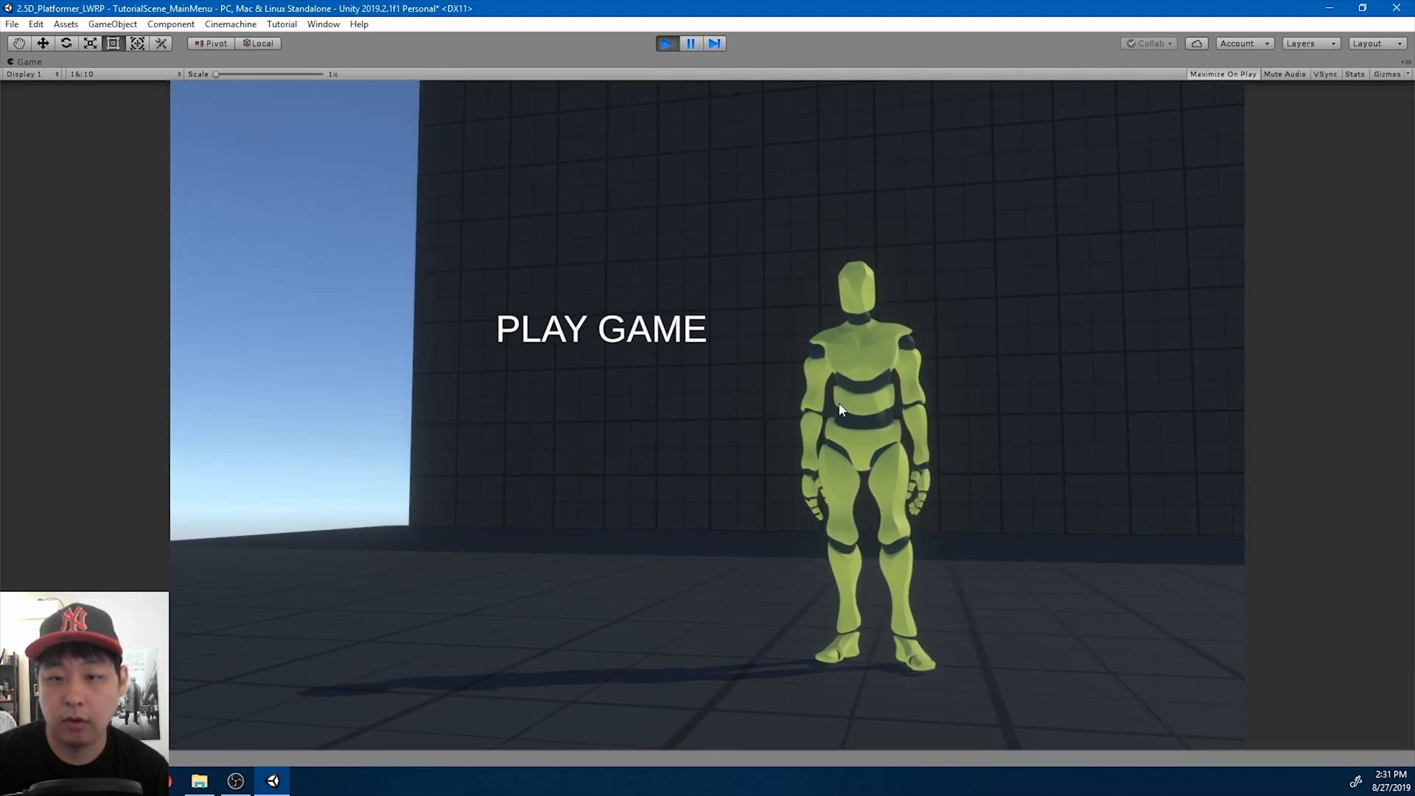
- Exit Play mode and locate the PLAY GAME text's assigned font asset in the project files
{"action": "left_click", "coordinate": [667, 43]}
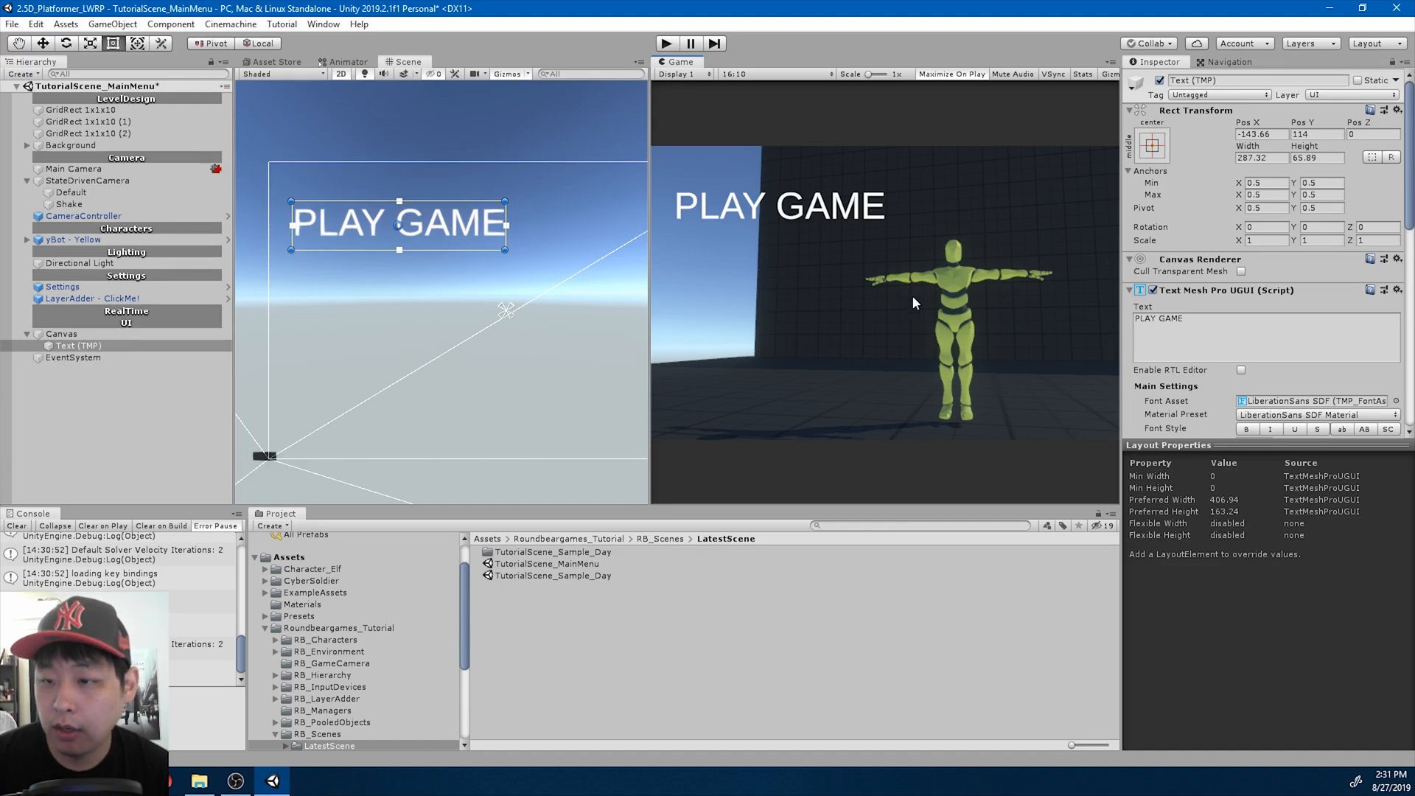
{"action": "scroll", "coordinate": [1286, 400], "scroll_direction": "down", "scroll_amount": 3}
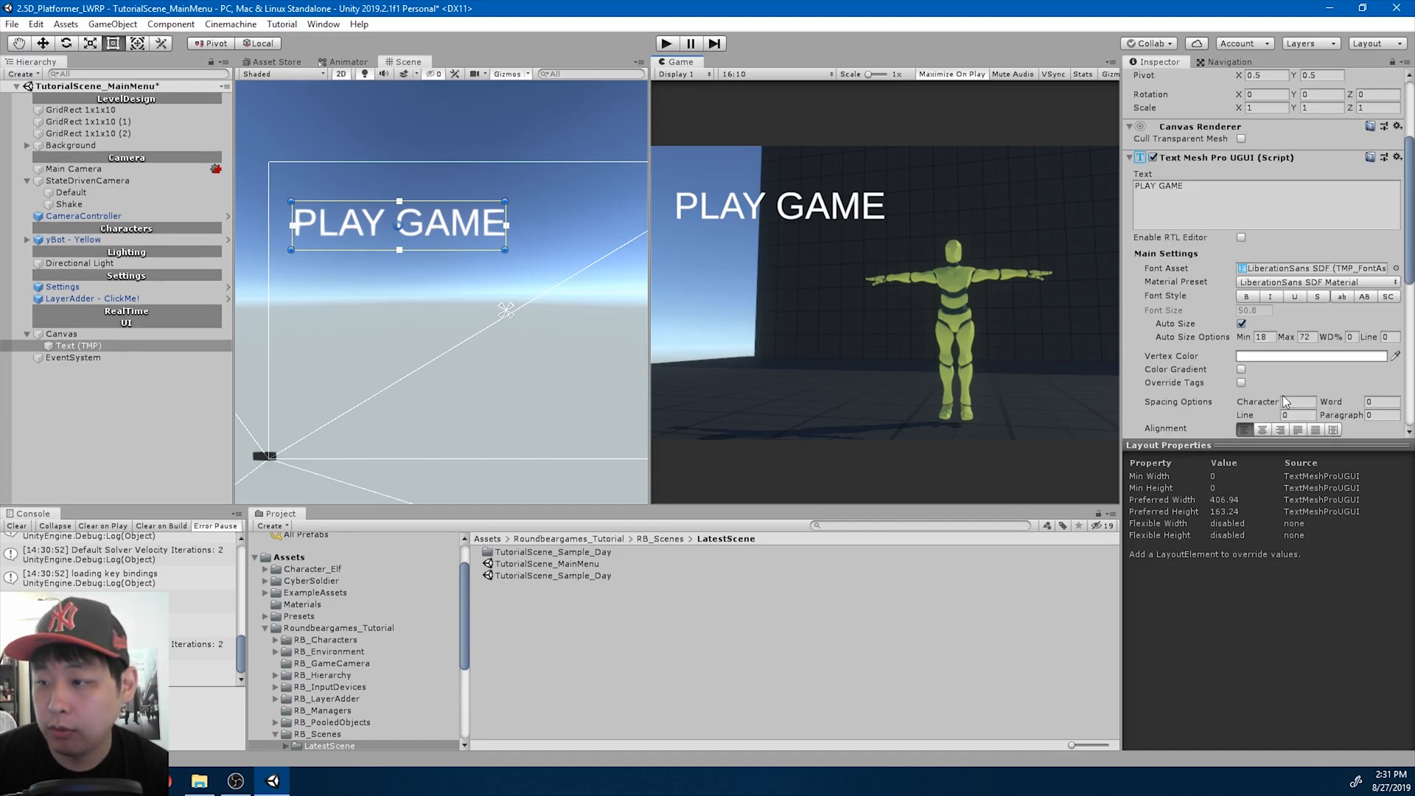
{"action": "left_click", "coordinate": [1258, 269]}
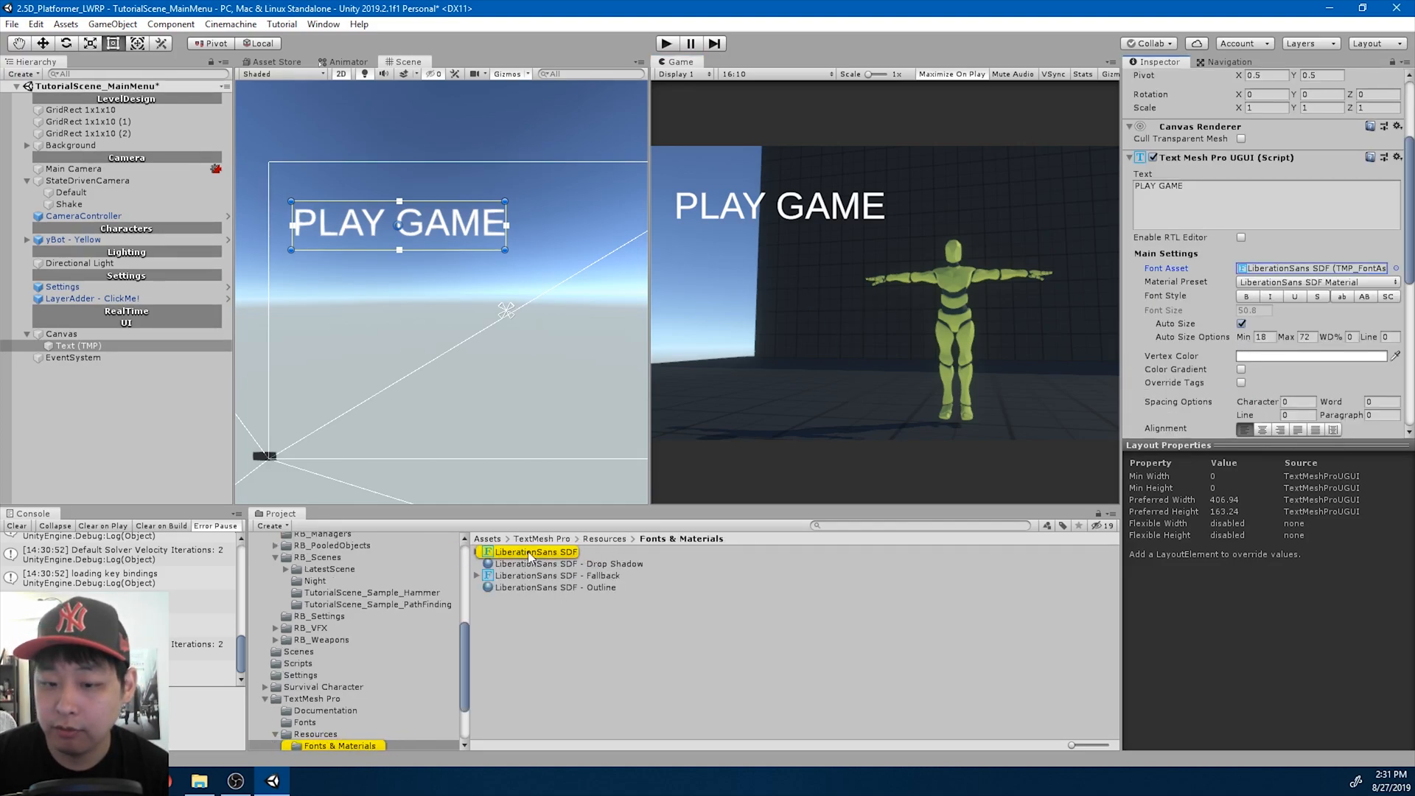
- Switch to the browser, look through the font families on Google Fonts, and select the Roboto family
{"action": "left_click", "coordinate": [163, 781]}
{"action": "left_click", "coordinate": [181, 272]}
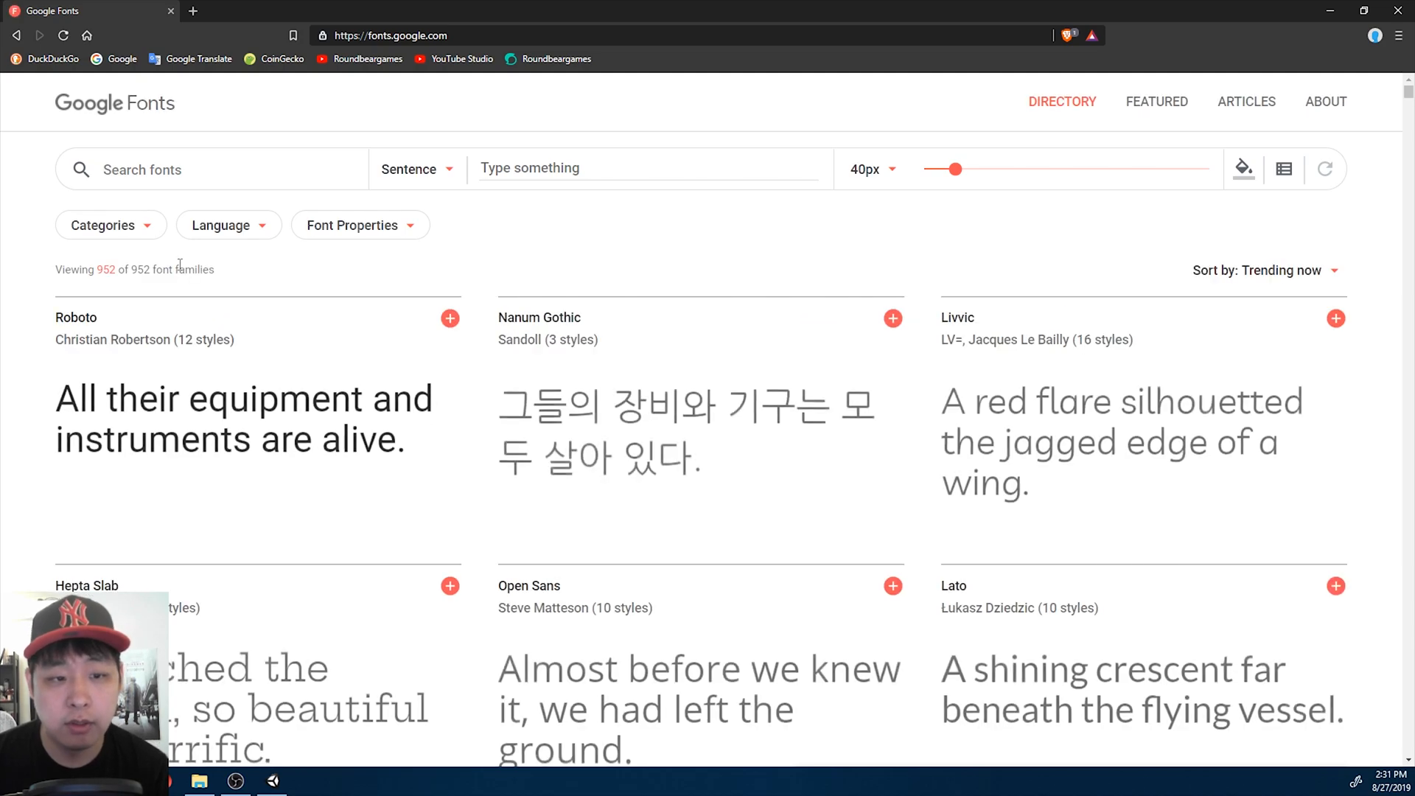
{"action": "scroll", "coordinate": [383, 380], "scroll_direction": "down", "scroll_amount": 5}
{"action": "scroll", "coordinate": [393, 384], "scroll_direction": "down", "scroll_amount": 6}
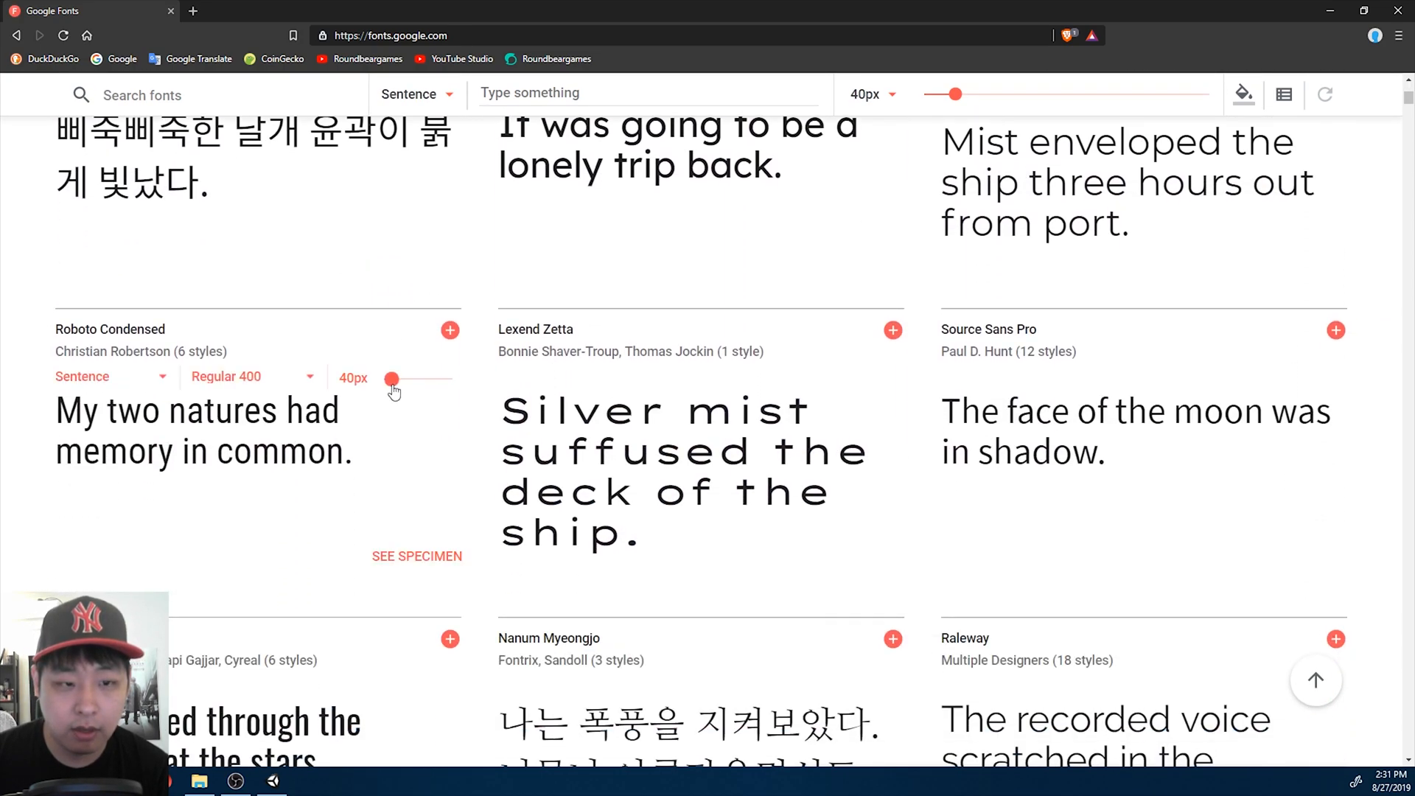
{"action": "scroll", "coordinate": [381, 409], "scroll_direction": "up", "scroll_amount": 11}
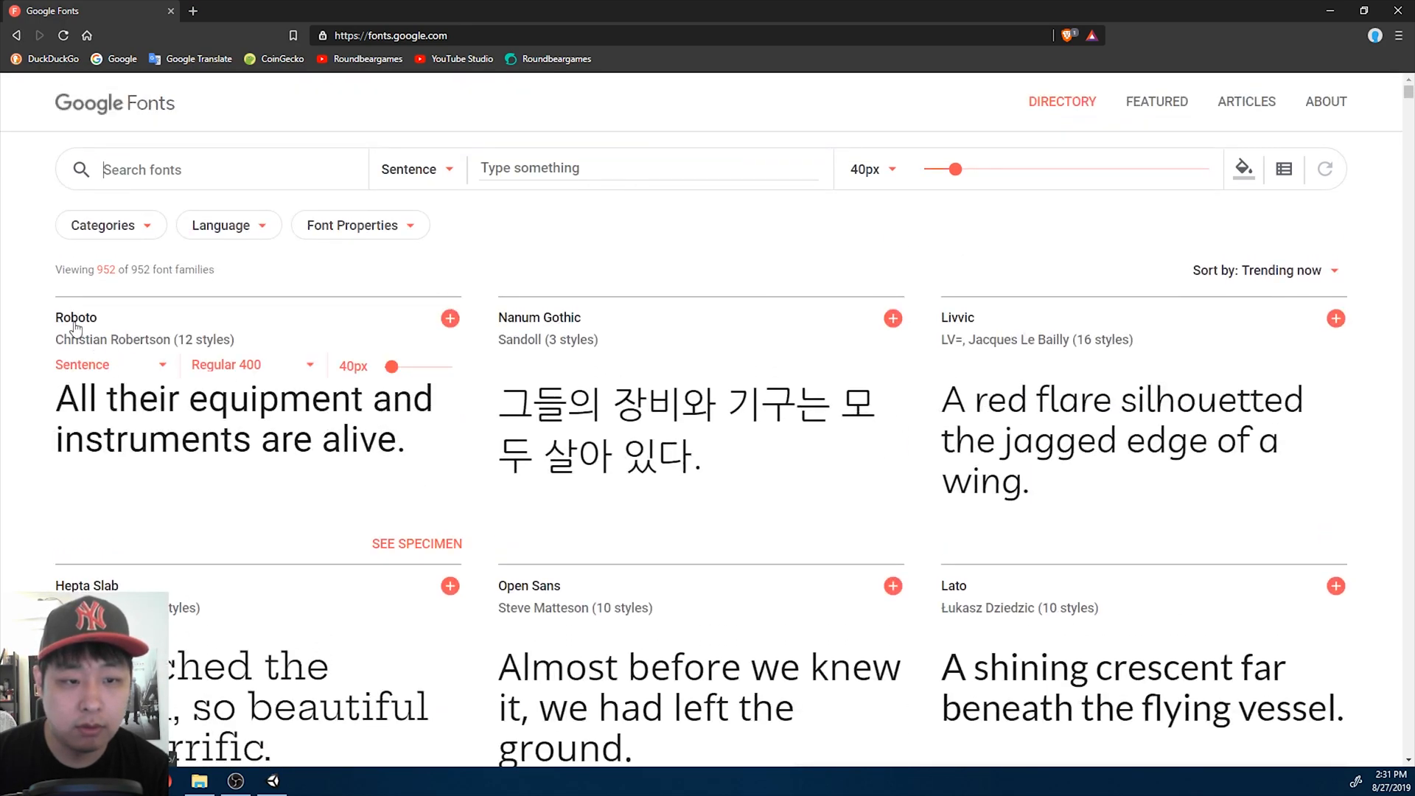
{"action": "left_click", "coordinate": [449, 319]}
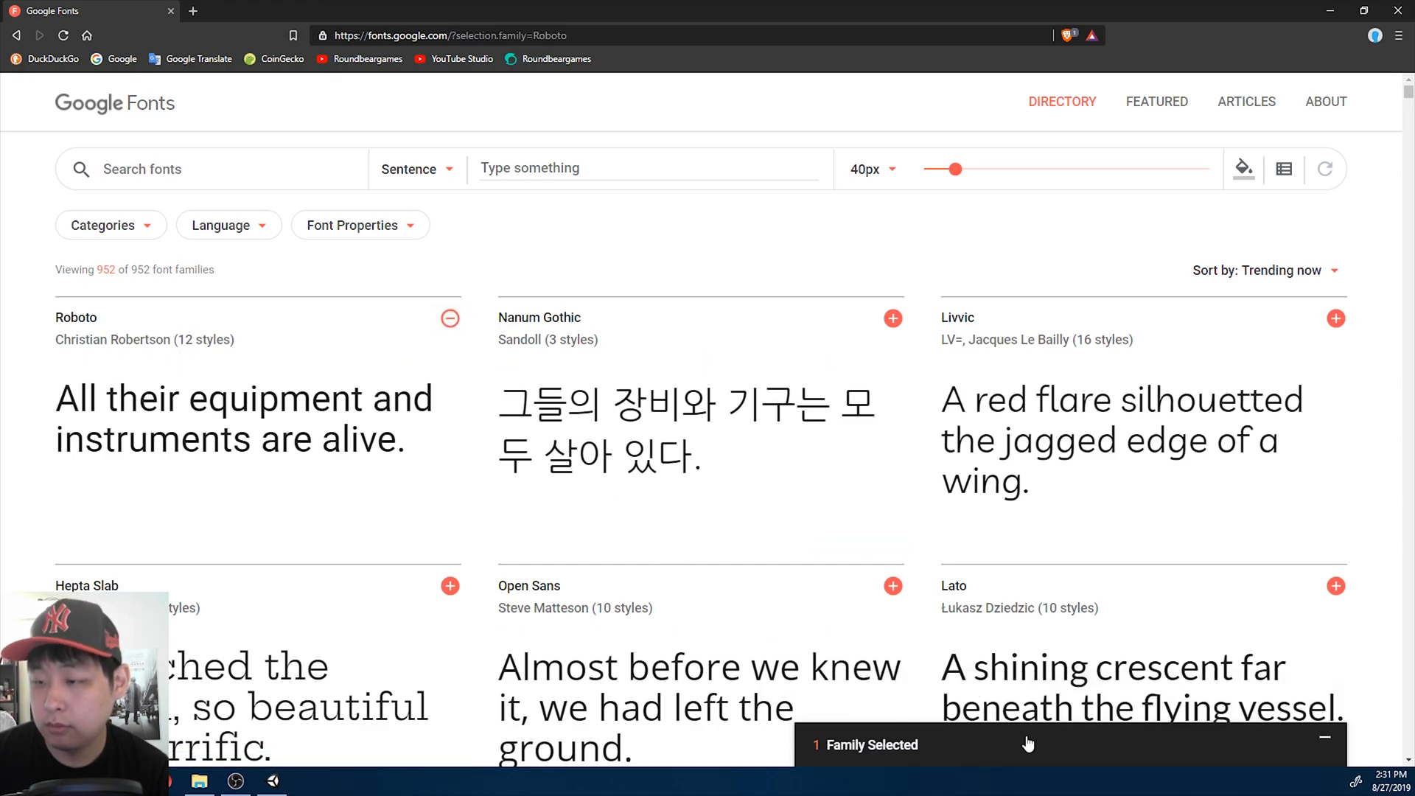
- Download the selected Roboto family and save it as a ZIP archive named Roboto in Downloads
{"action": "left_click", "coordinate": [1055, 741]}
{"action": "left_click", "coordinate": [1311, 289]}
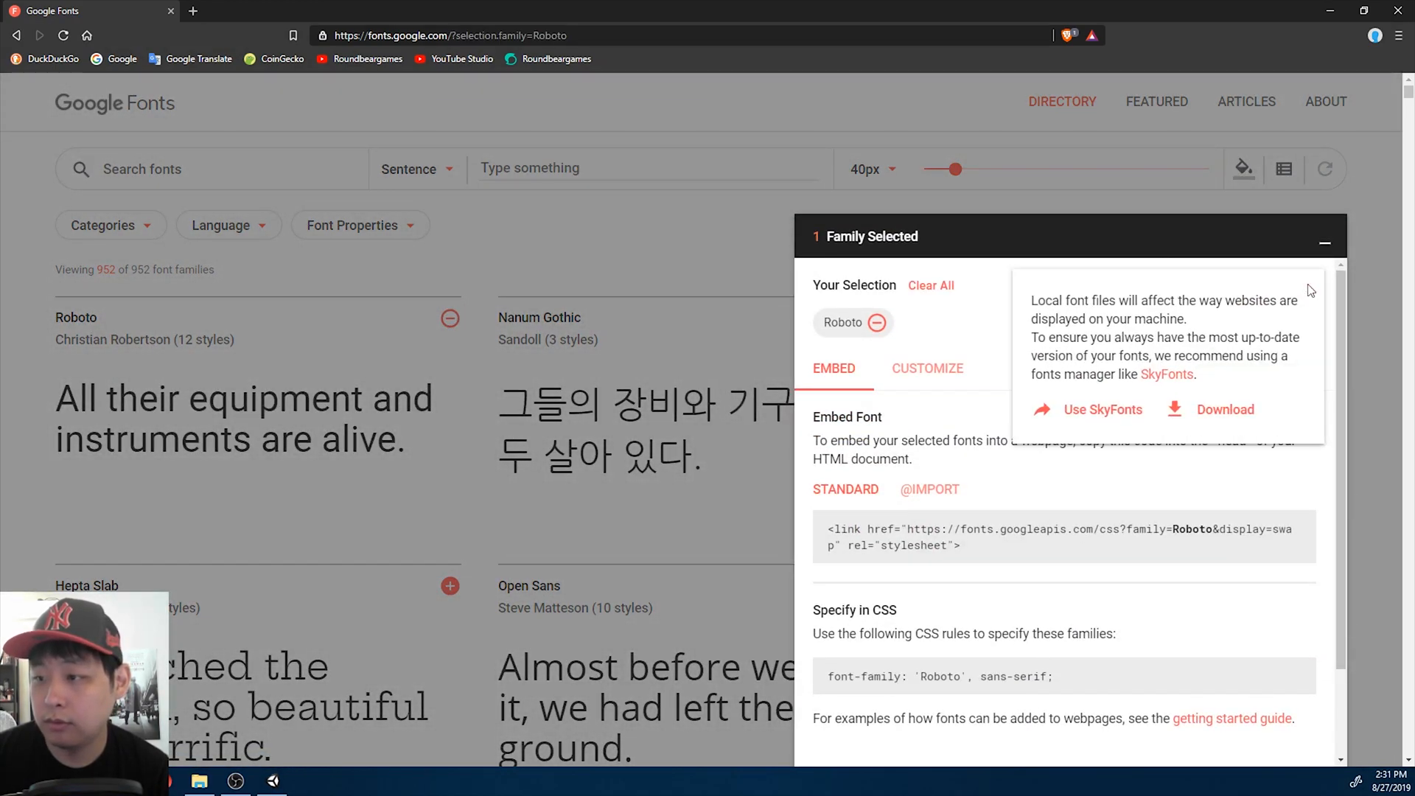
{"action": "left_click", "coordinate": [1209, 409]}
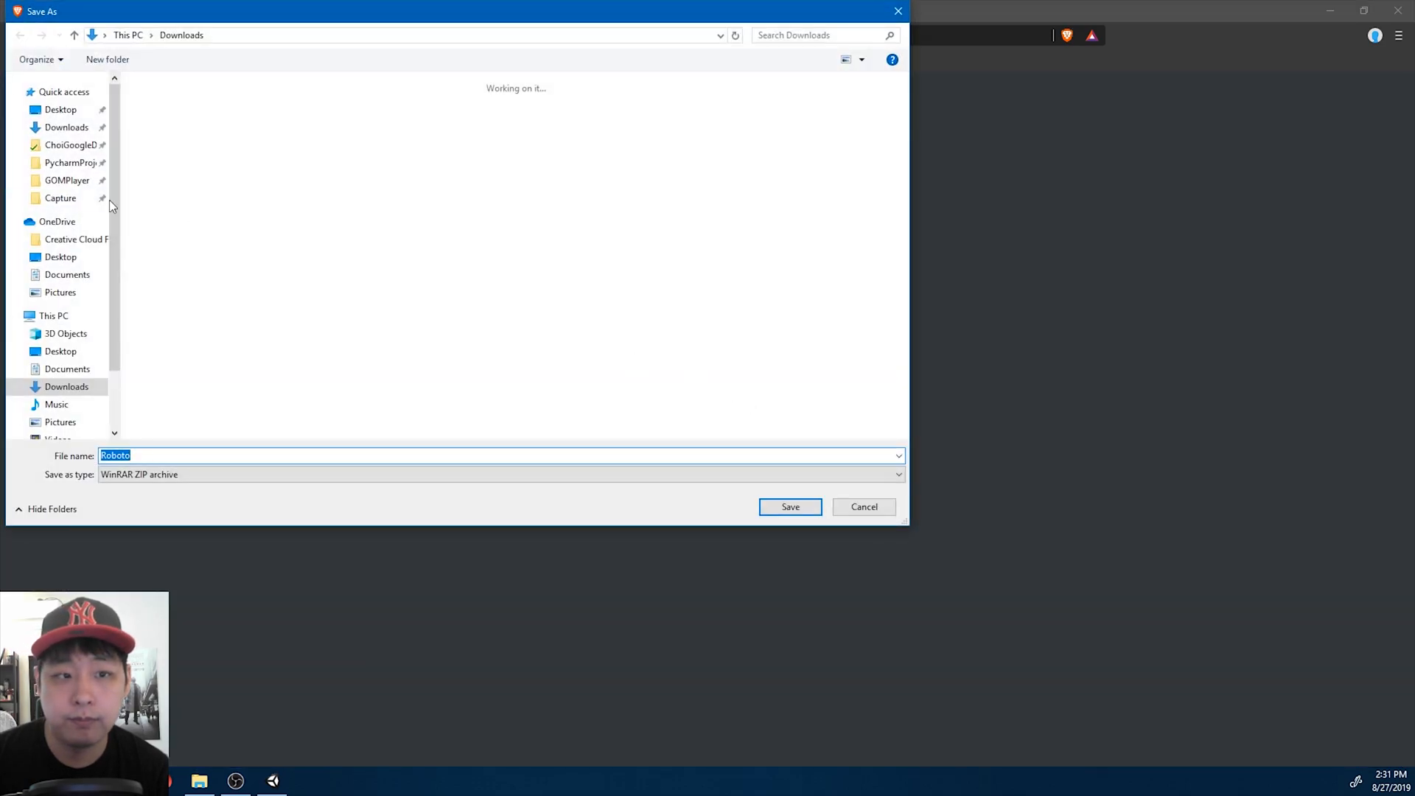
{"action": "left_click", "coordinate": [66, 128]}
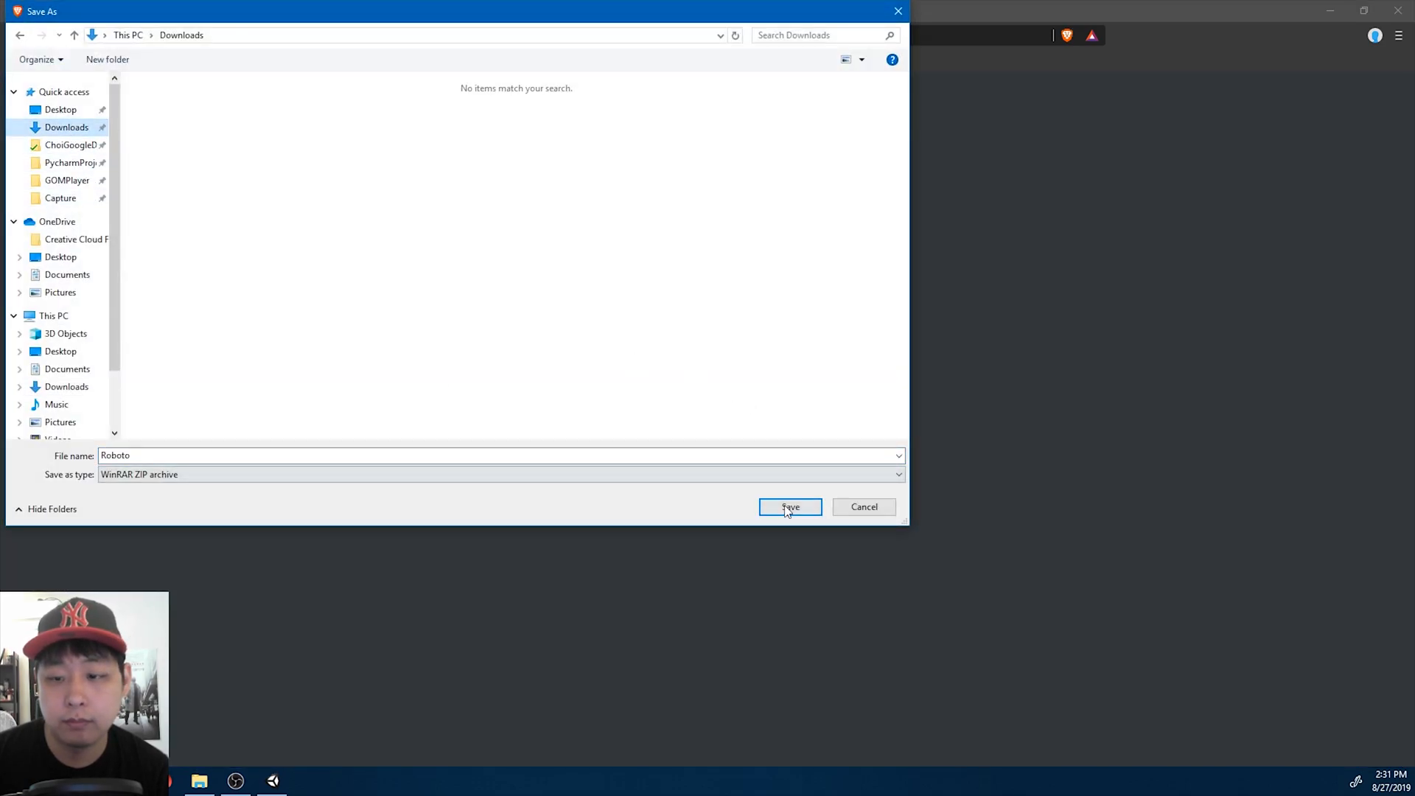
{"action": "left_click", "coordinate": [787, 509]}
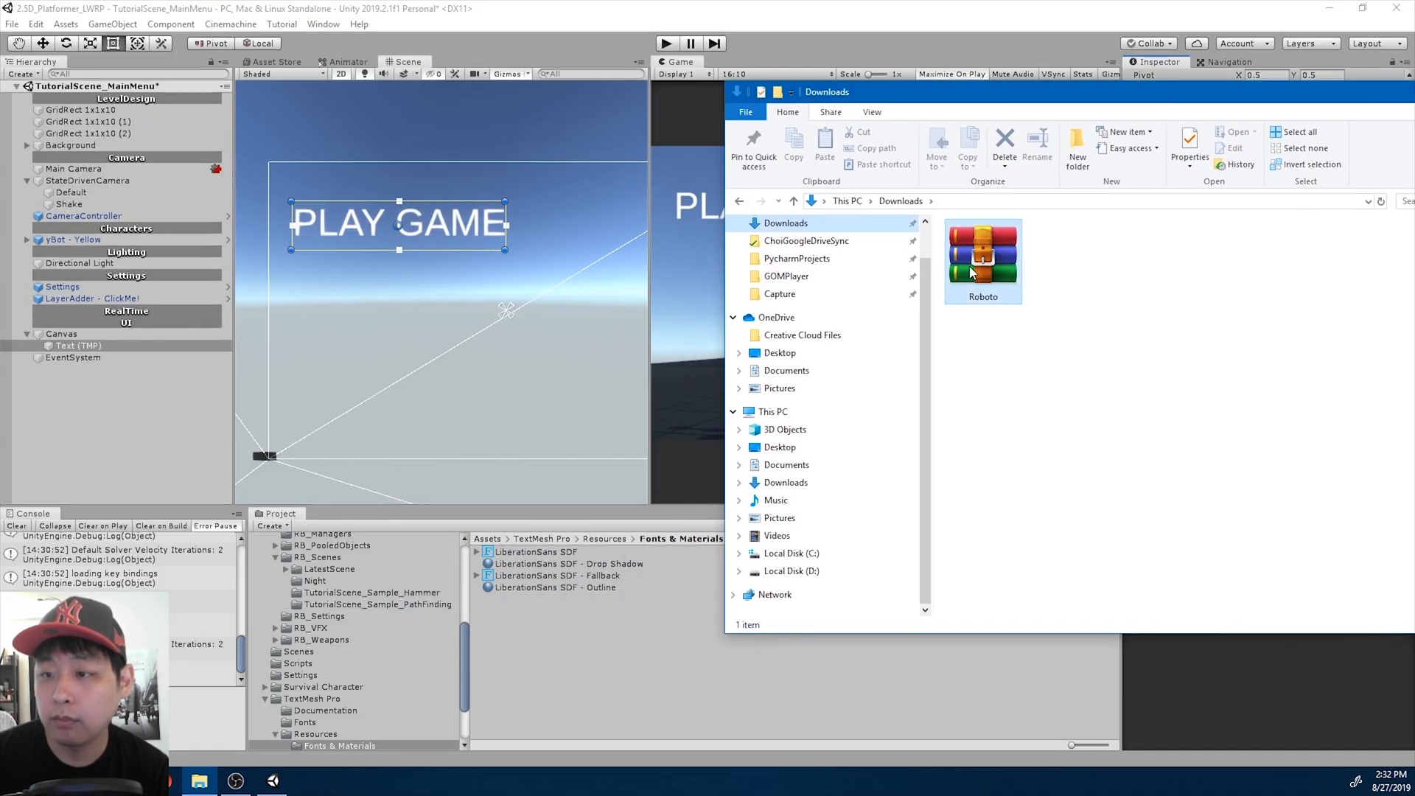
- Extract the downloaded Roboto archive with WinRAR into a Roboto folder inside Downloads
{"action": "double_click", "coordinate": [972, 273]}
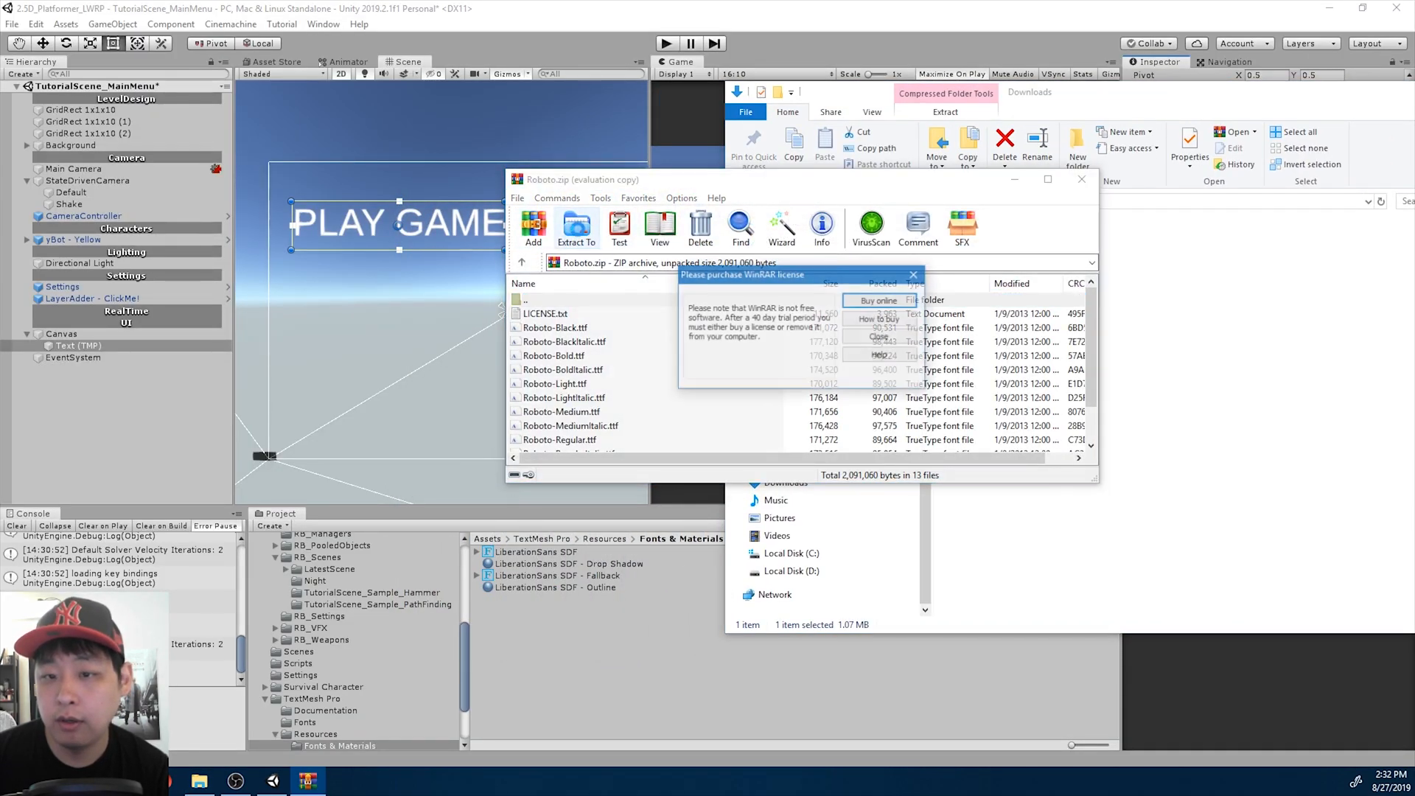
{"action": "left_click", "coordinate": [871, 335]}
{"action": "left_click", "coordinate": [576, 232]}
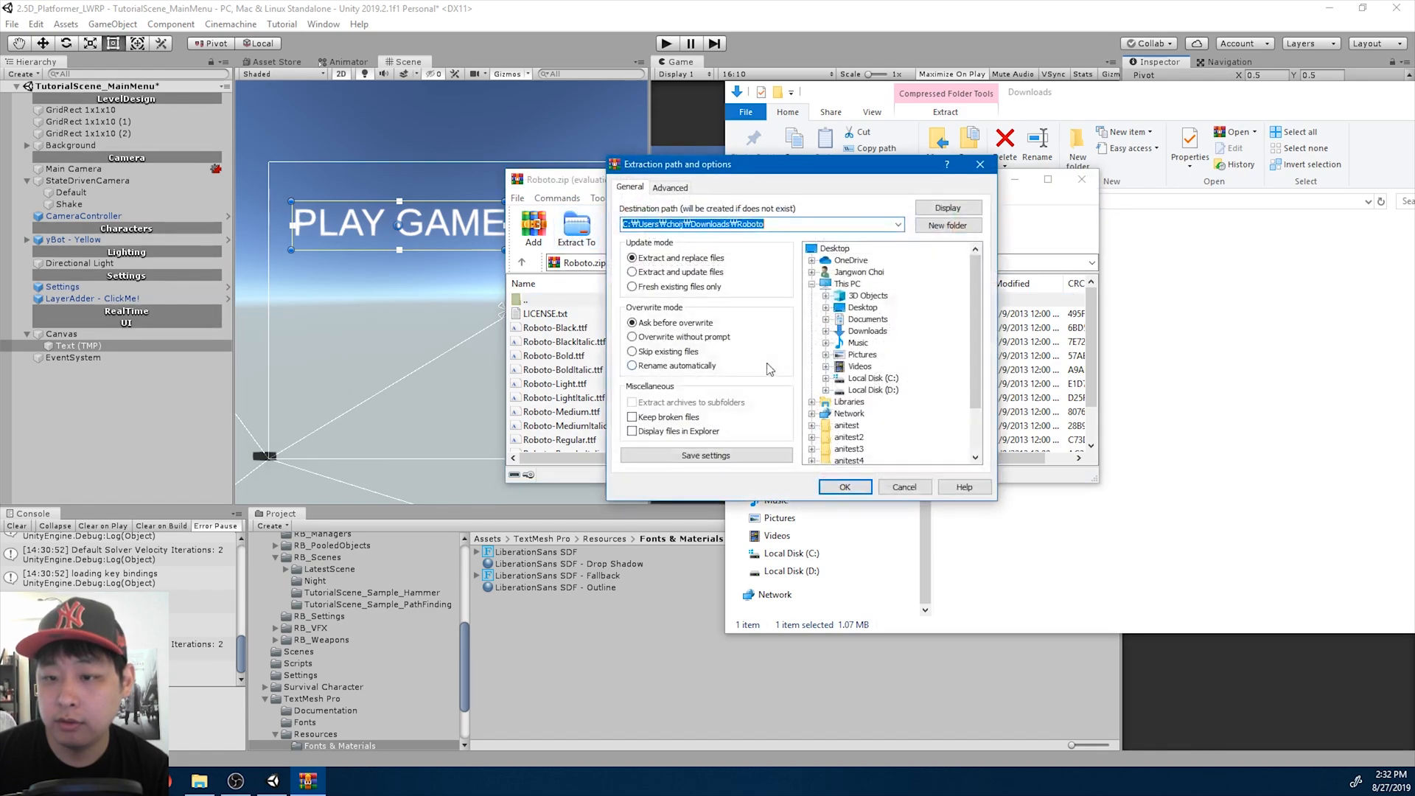
{"action": "left_click", "coordinate": [845, 486]}
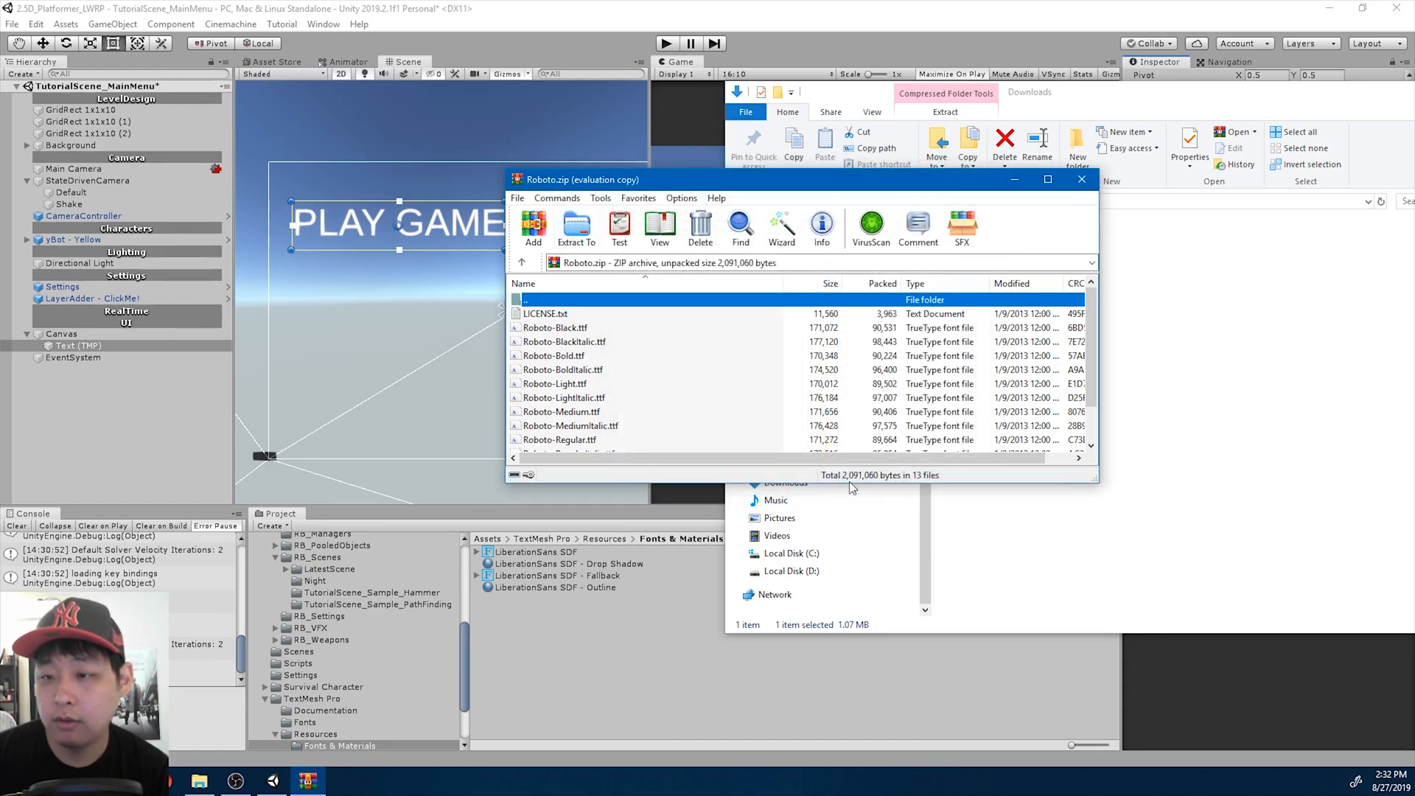
{"action": "left_click", "coordinate": [1084, 182]}
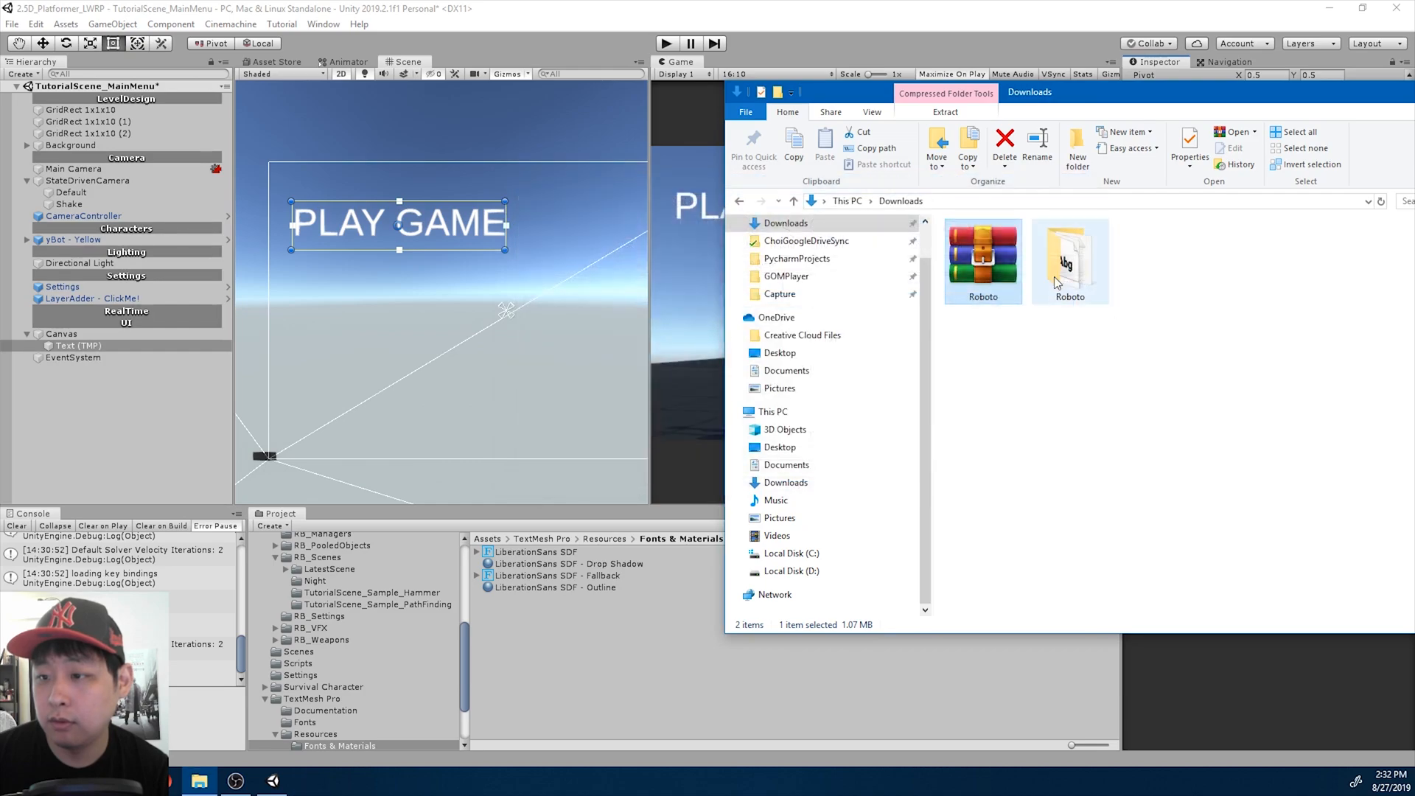
- Import the Roboto-Regular font file from the extracted folder into Unity's TextMesh Pro Fonts & Materials folder
{"action": "double_click", "coordinate": [989, 251]}
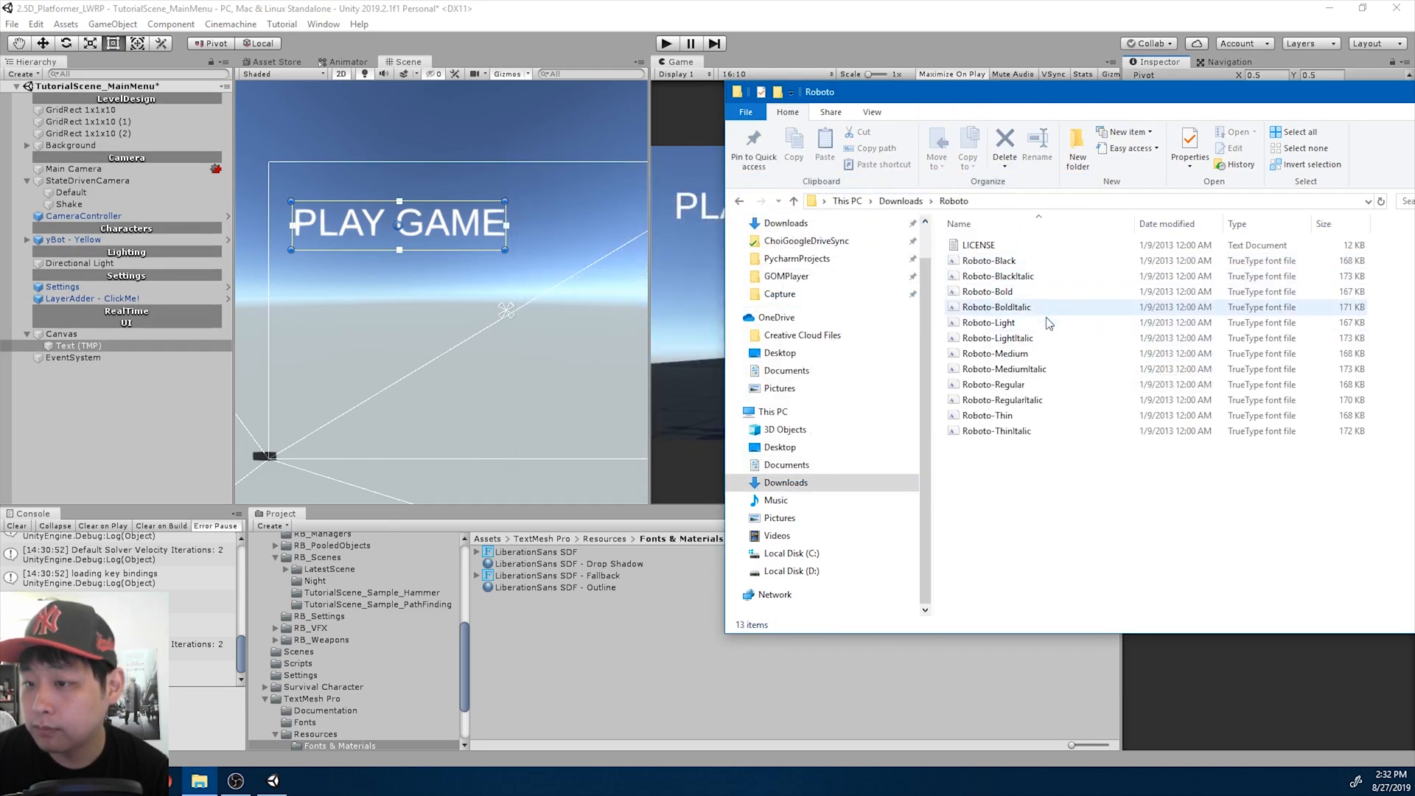
{"action": "left_click", "coordinate": [1047, 384]}
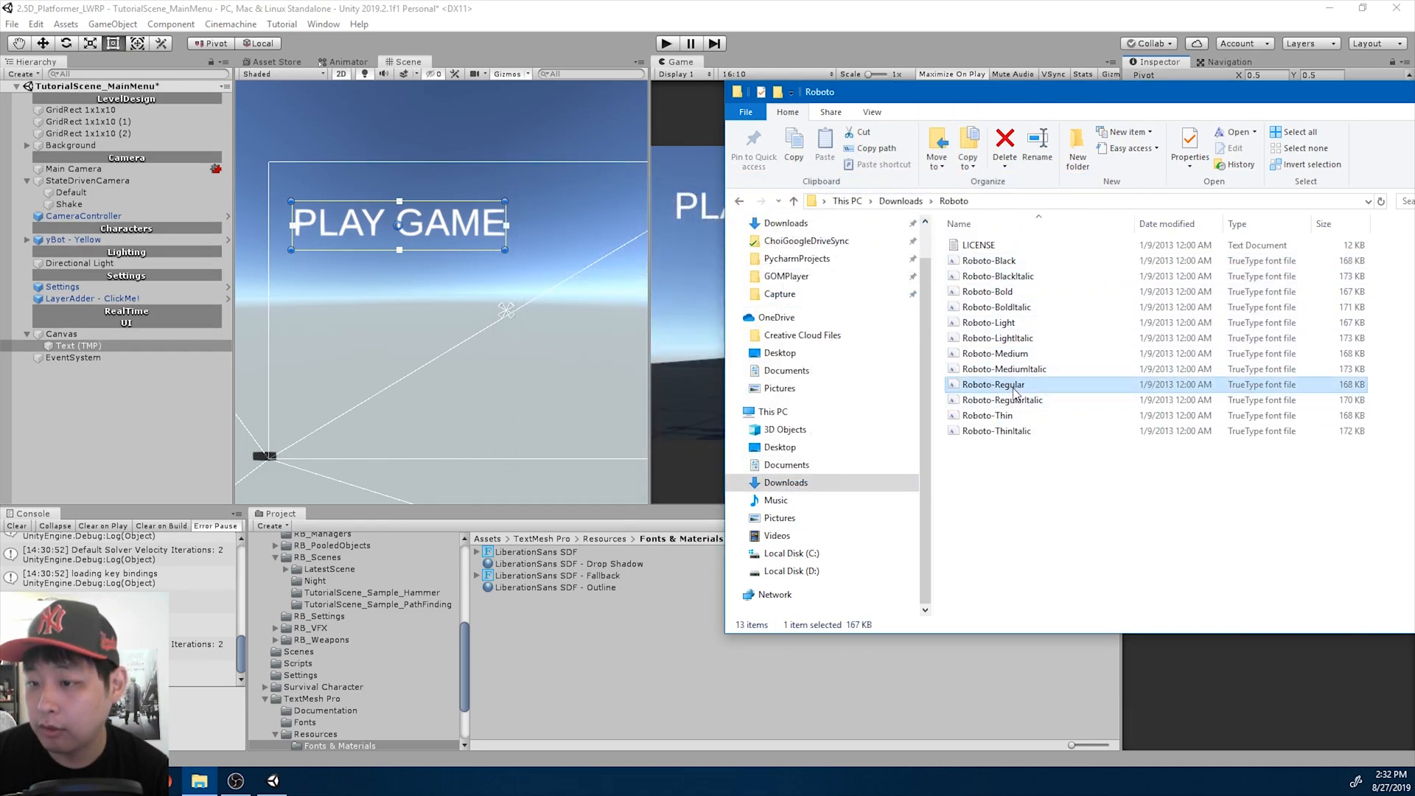
{"action": "left_click_drag", "start_coordinate": [1013, 390], "coordinate": [641, 554]}
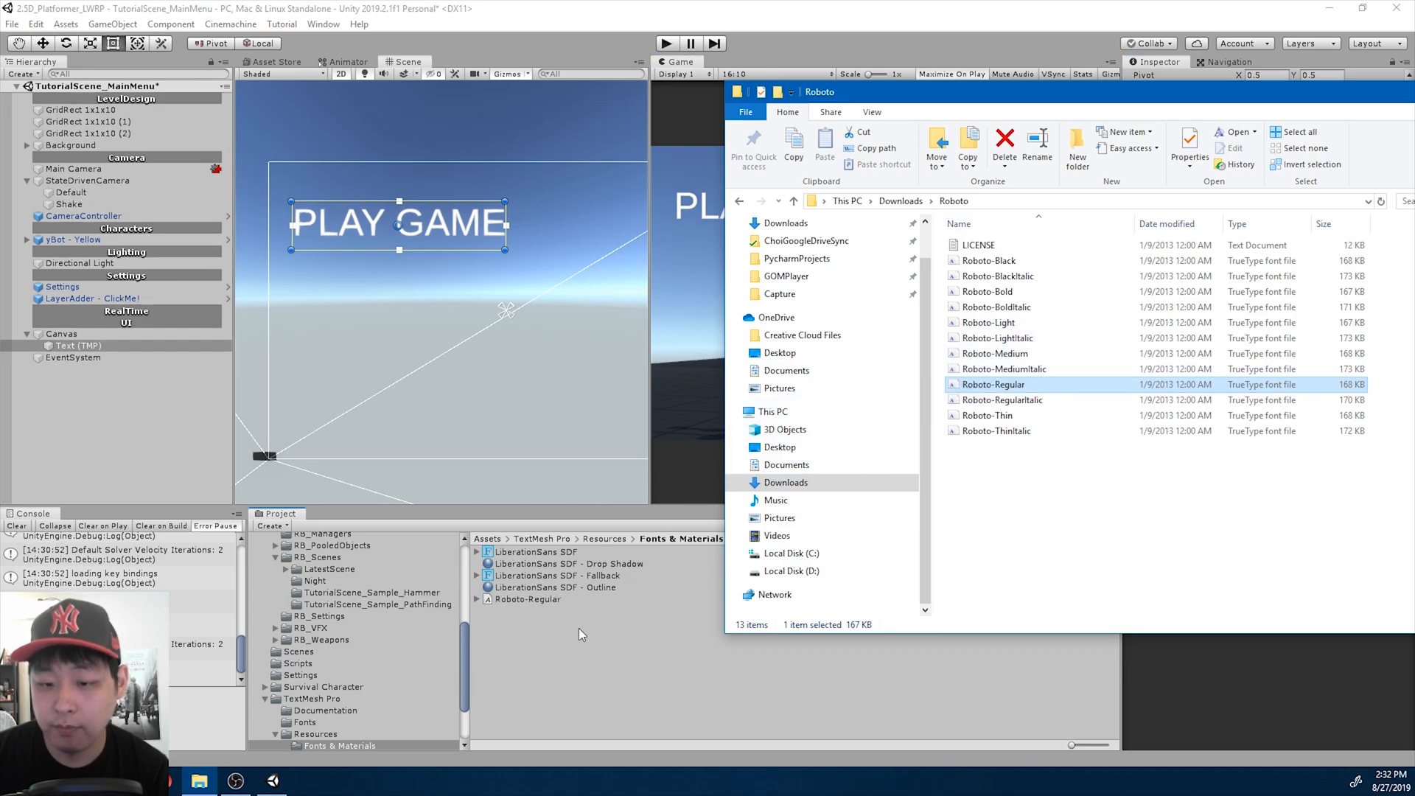
{"action": "left_click", "coordinate": [542, 600]}
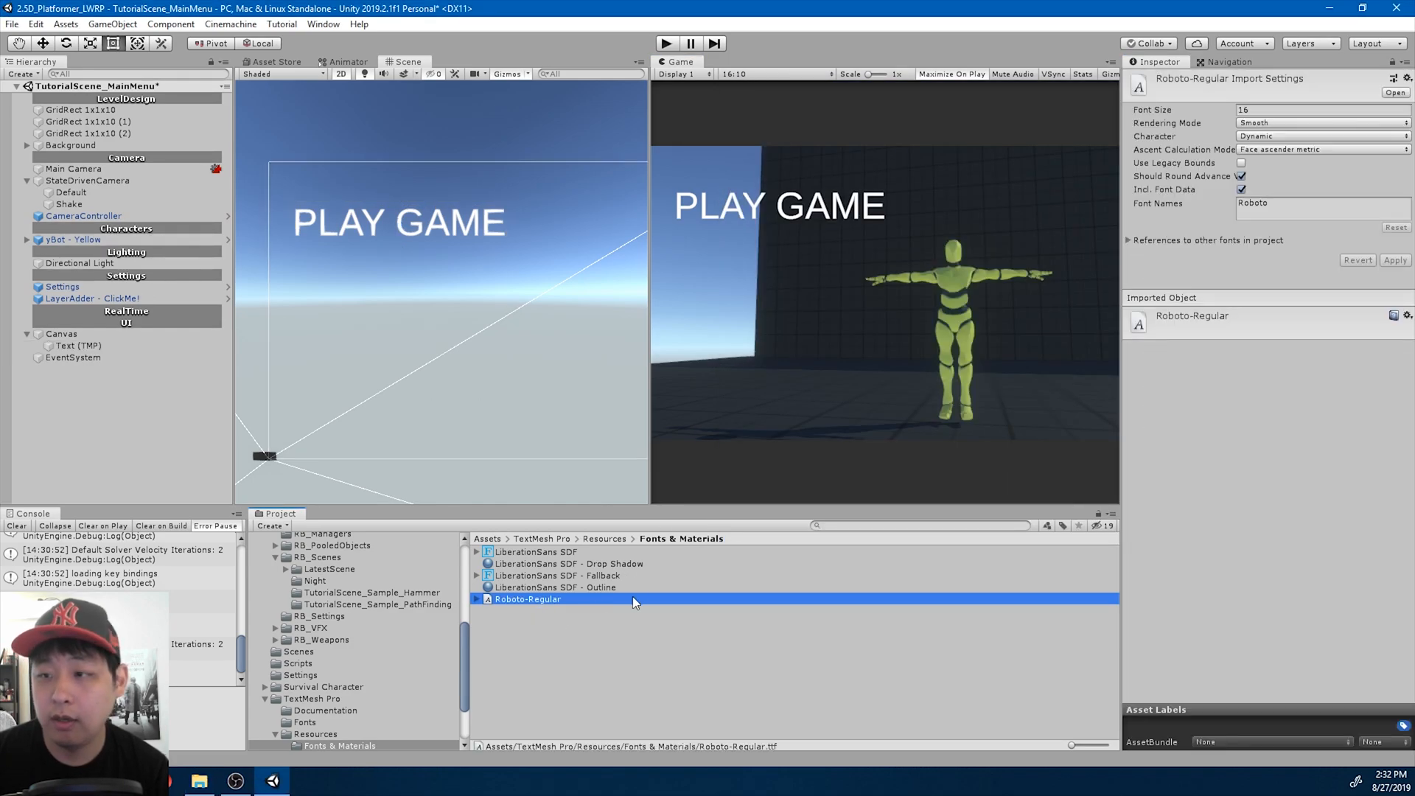
- Generate a font atlas in TextMeshPro's Font Asset Creator with Roboto-Regular as the source font
{"action": "left_click", "coordinate": [324, 25]}
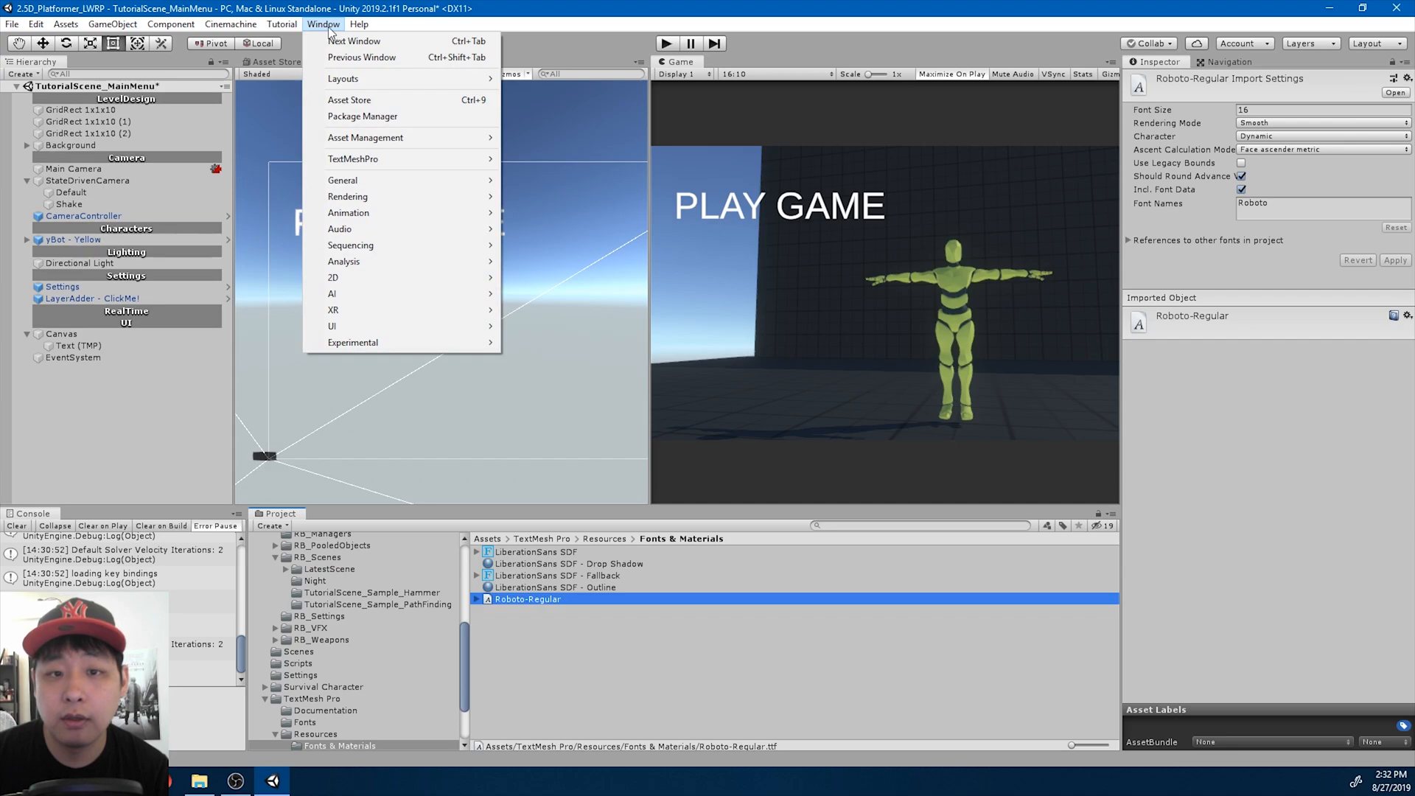
{"action": "mouse_move", "coordinate": [376, 163]}
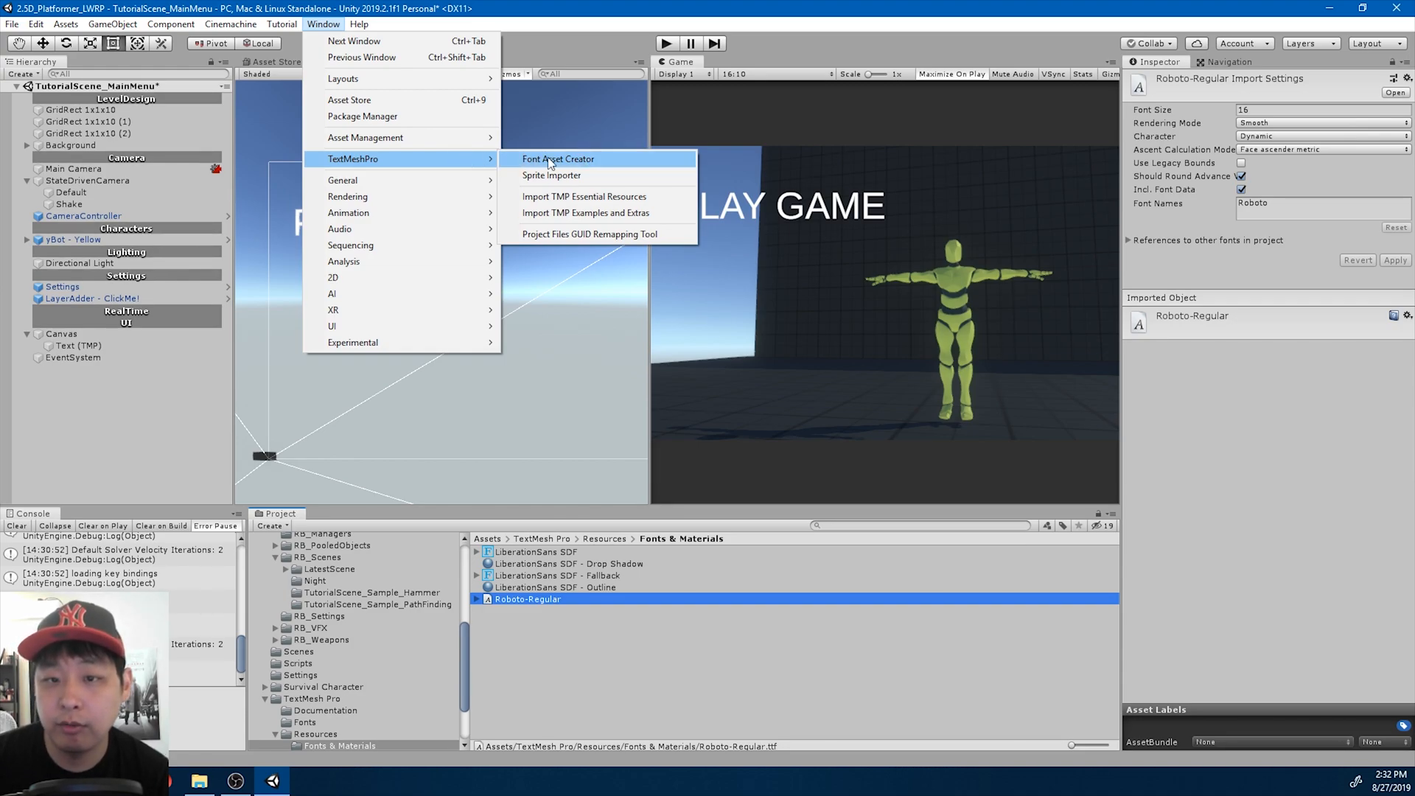
{"action": "left_click", "coordinate": [588, 162]}
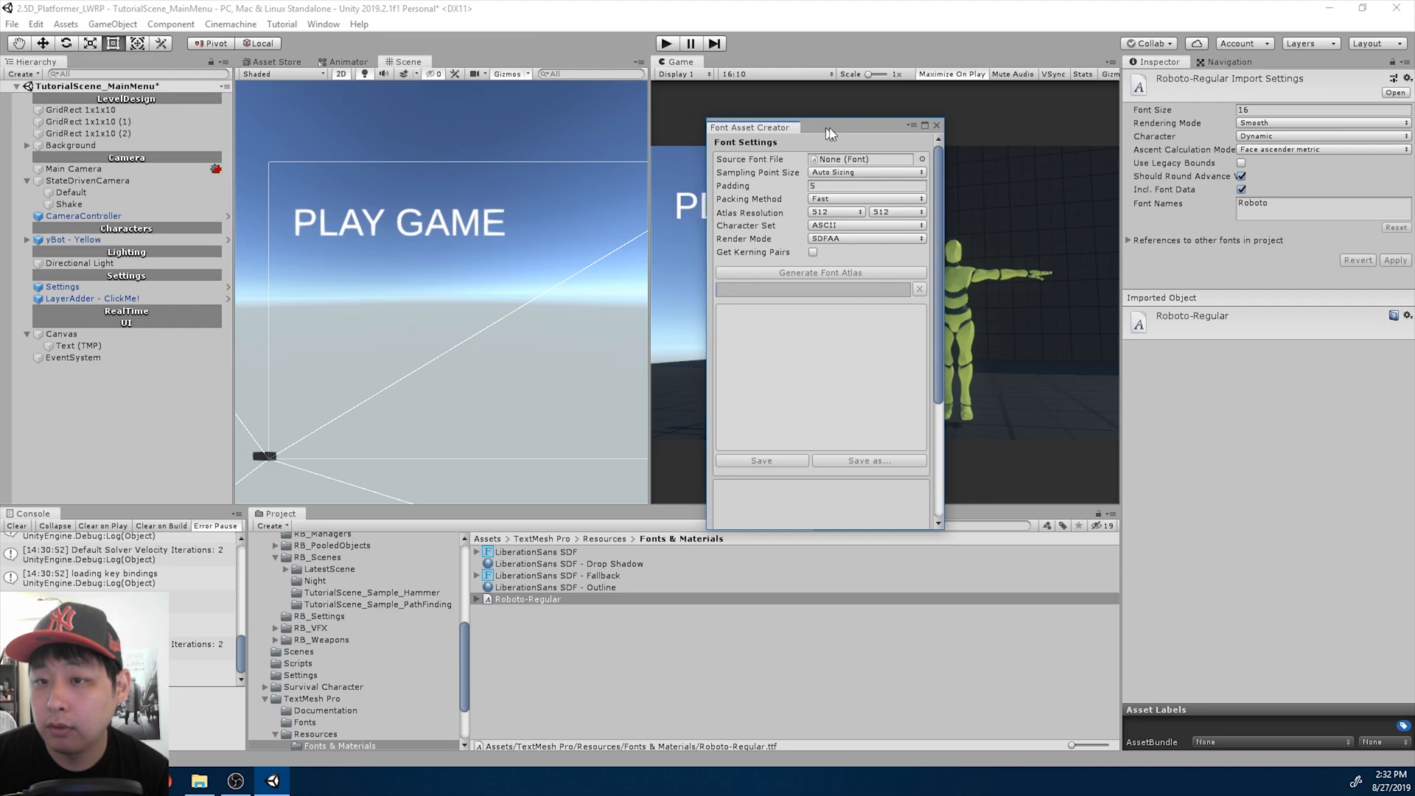
{"action": "left_click_drag", "start_coordinate": [825, 127], "coordinate": [877, 128]}
{"action": "left_click", "coordinate": [966, 159]}
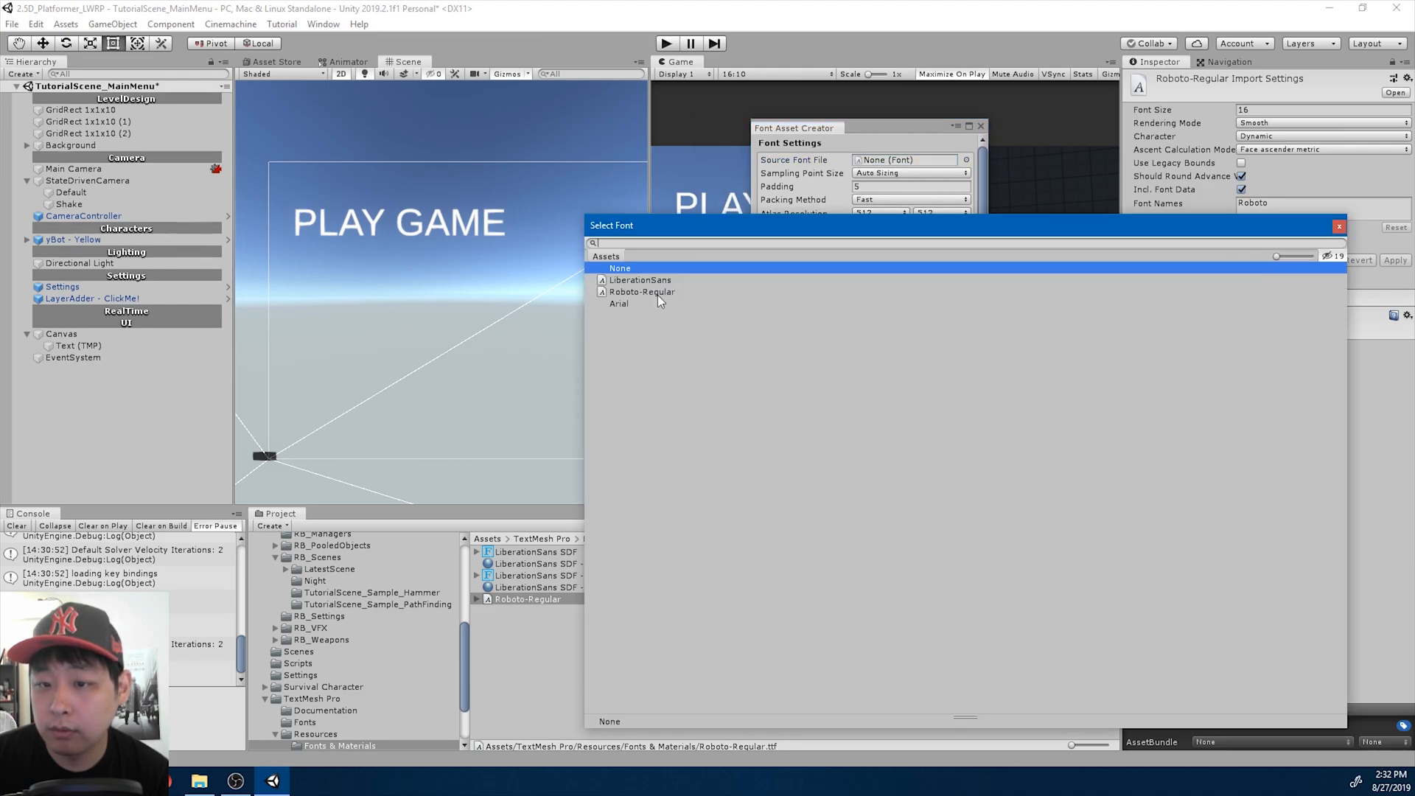
{"action": "double_click", "coordinate": [662, 291]}
{"action": "left_click_drag", "start_coordinate": [877, 129], "coordinate": [894, 132]}
{"action": "left_click", "coordinate": [919, 276]}
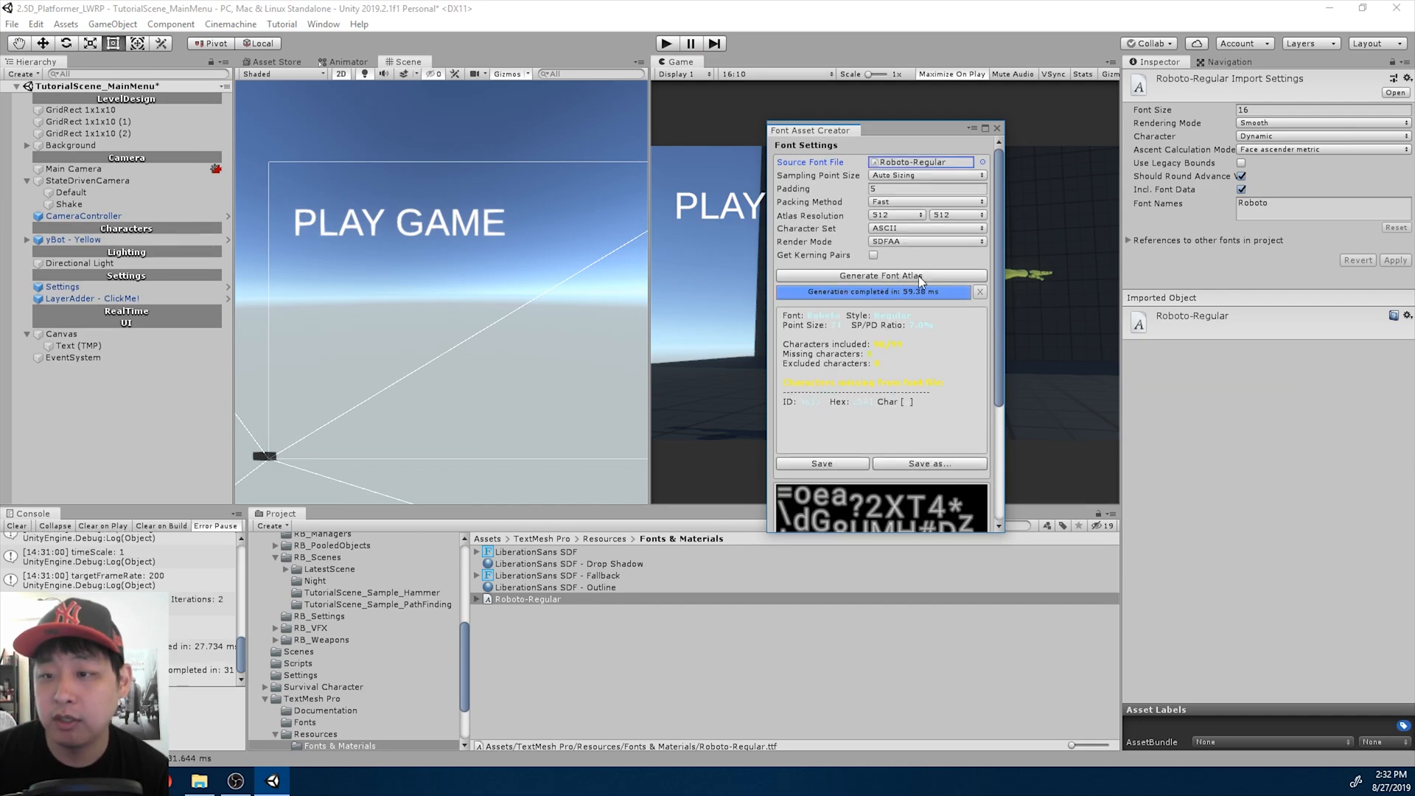
- Save the generated font asset as Roboto-Regular SDF in Fonts & Materials and close the Font Asset Creator
{"action": "left_click", "coordinate": [925, 463]}
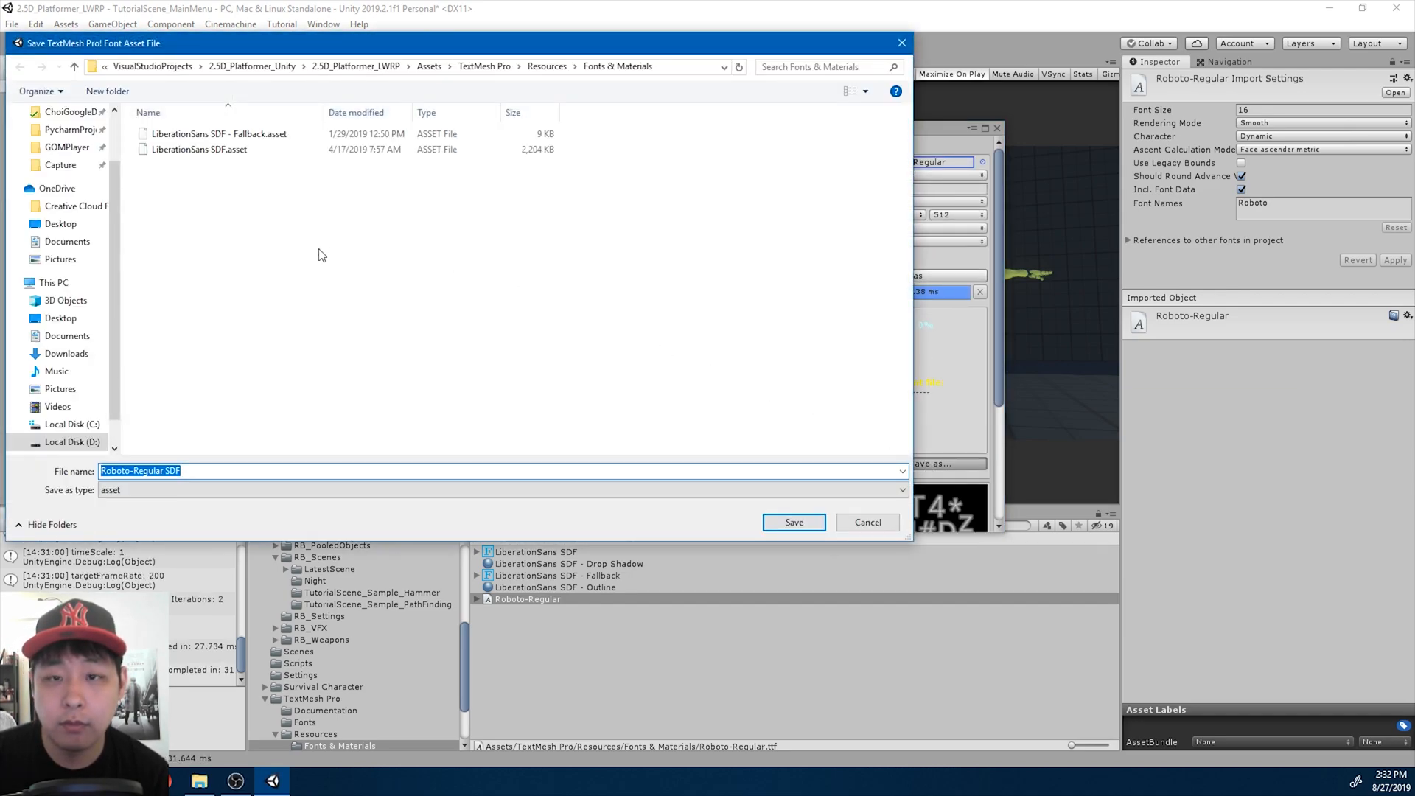
{"action": "left_click", "coordinate": [784, 525]}
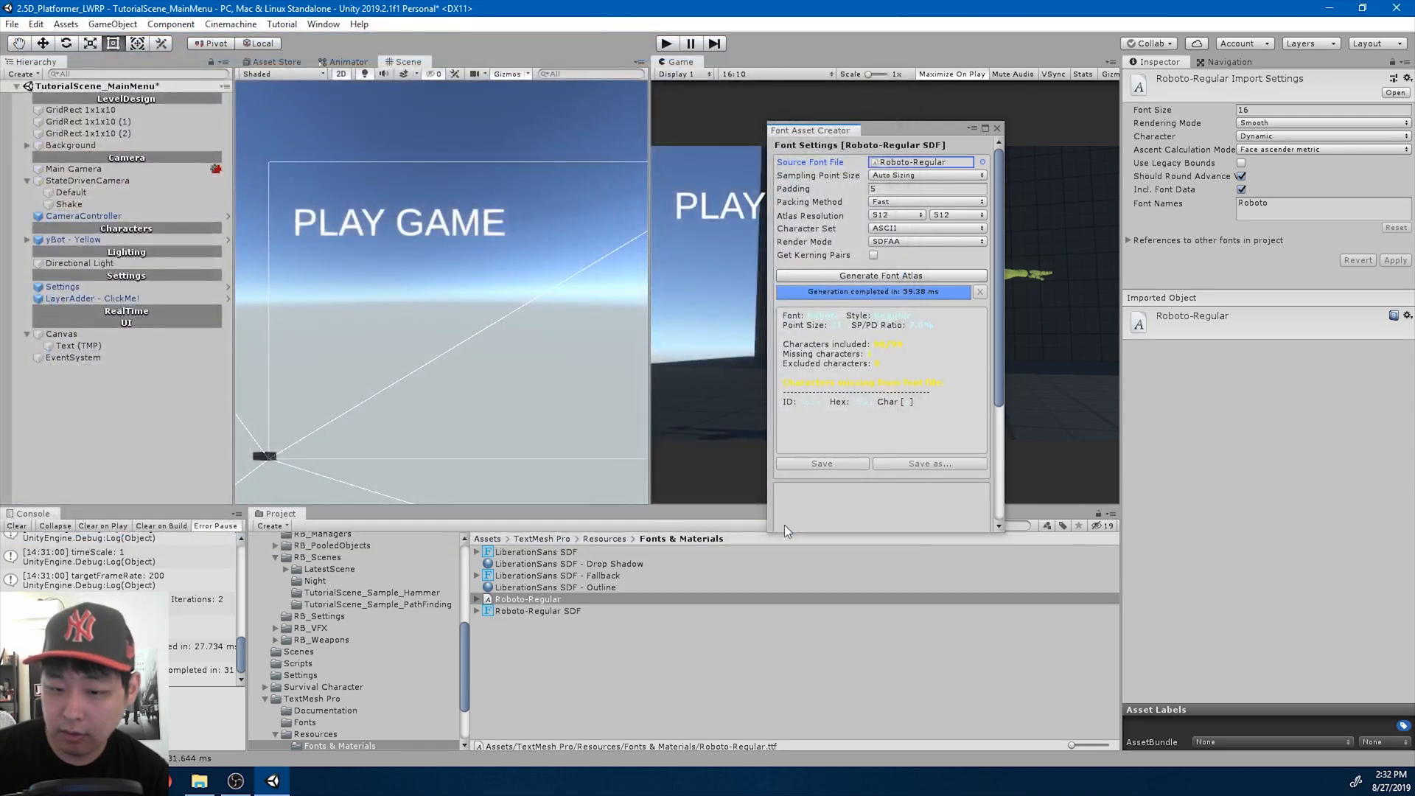
{"action": "left_click", "coordinate": [997, 131]}
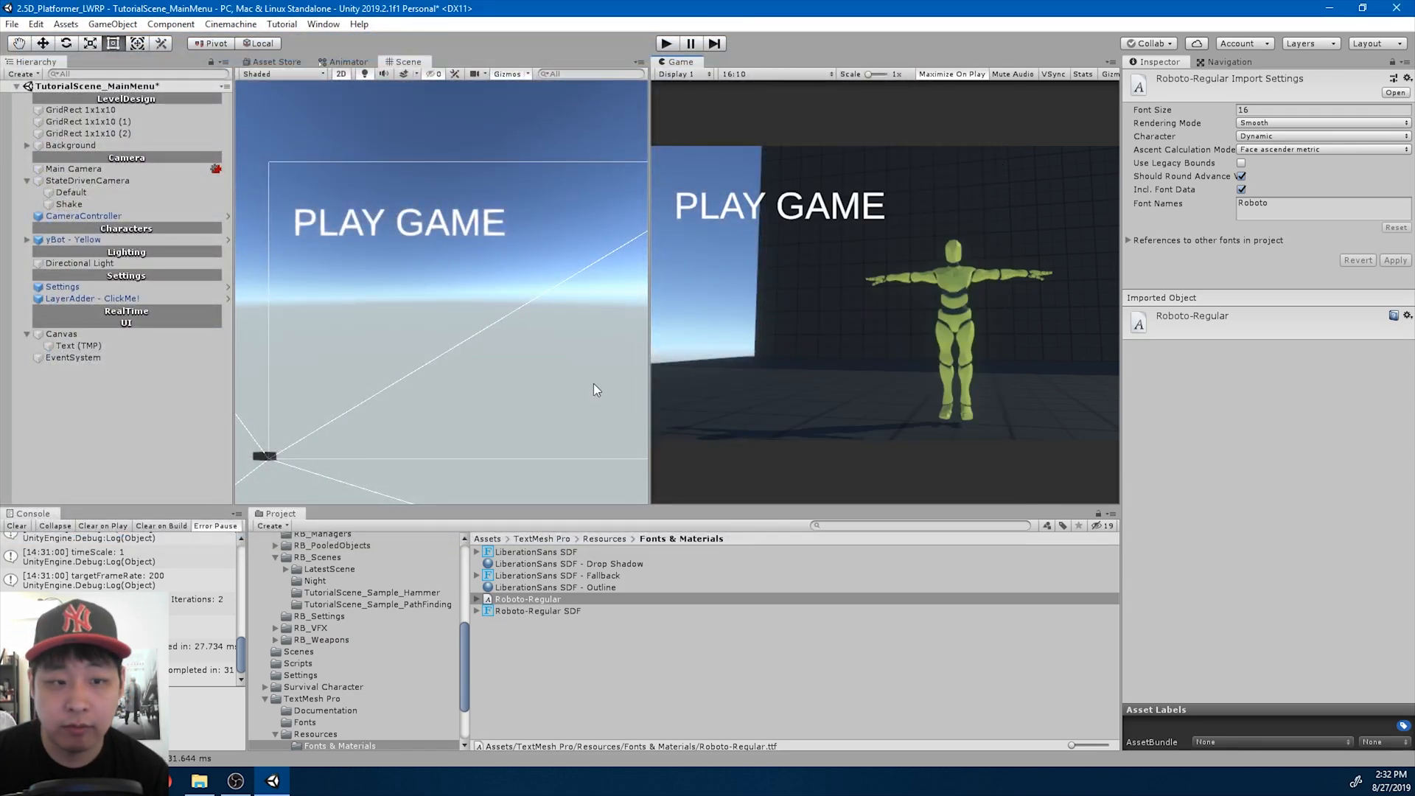
- Assign Roboto-Regular SDF as the PLAY GAME text's font asset and preview it in Play mode
{"action": "left_click", "coordinate": [100, 342]}
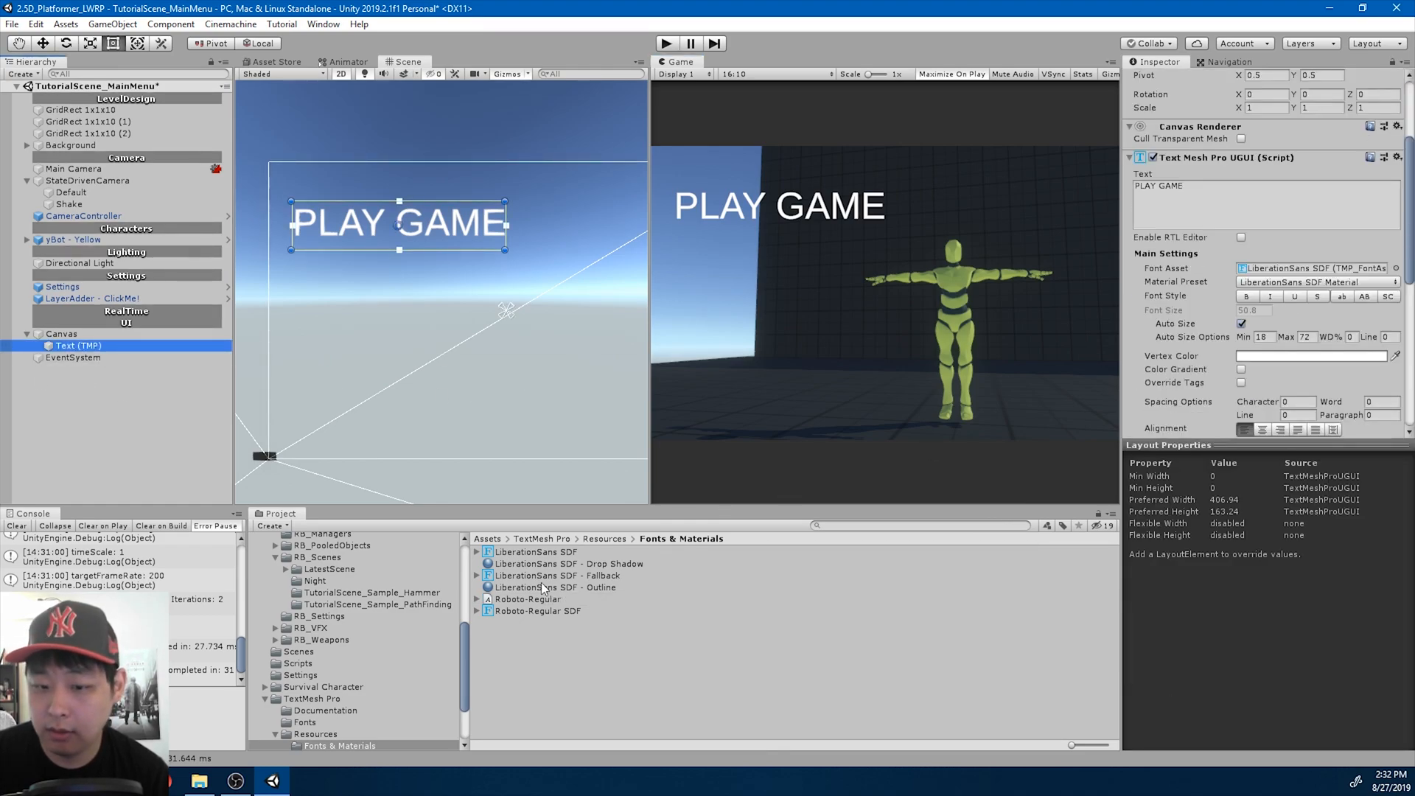
{"action": "left_click_drag", "start_coordinate": [554, 616], "coordinate": [1273, 274]}
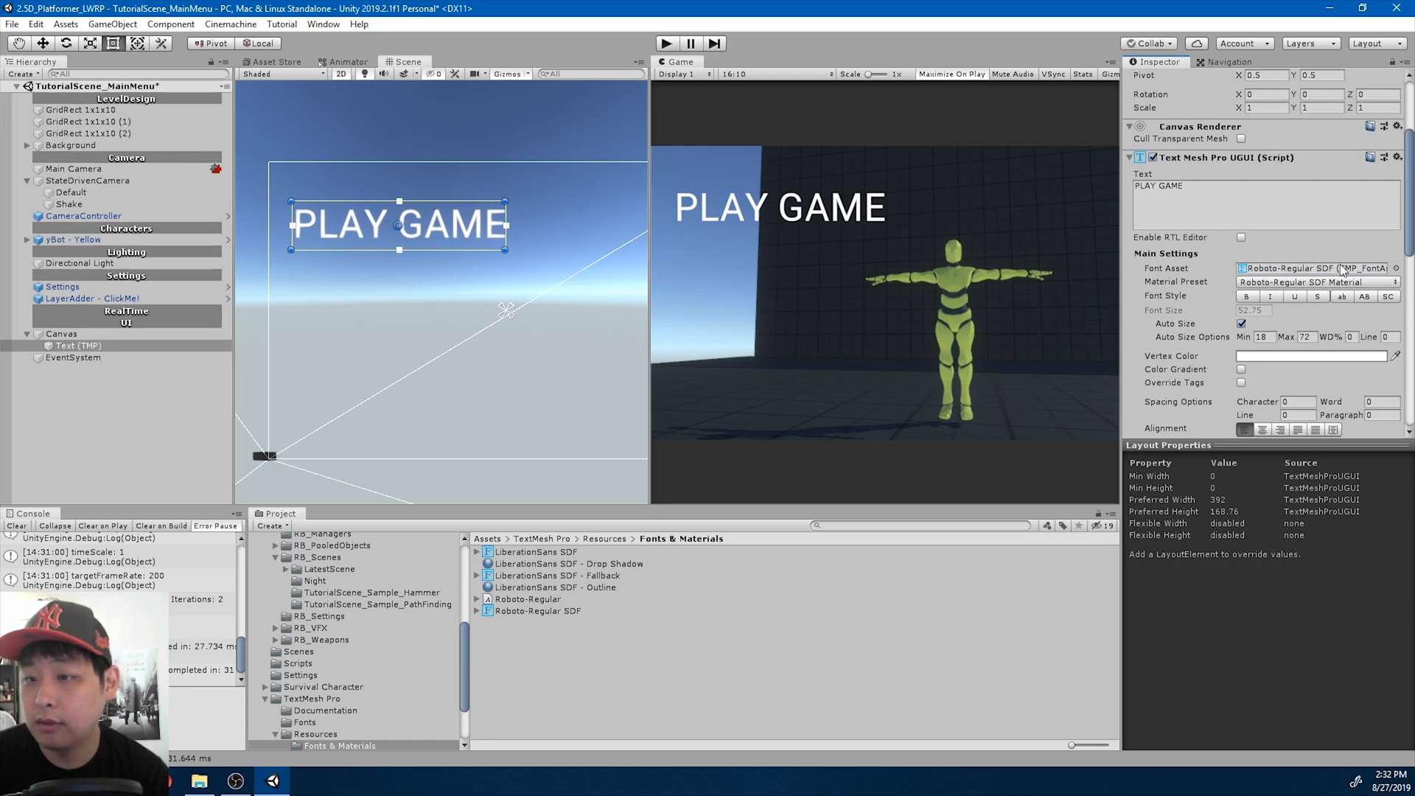
{"action": "left_click", "coordinate": [665, 43]}
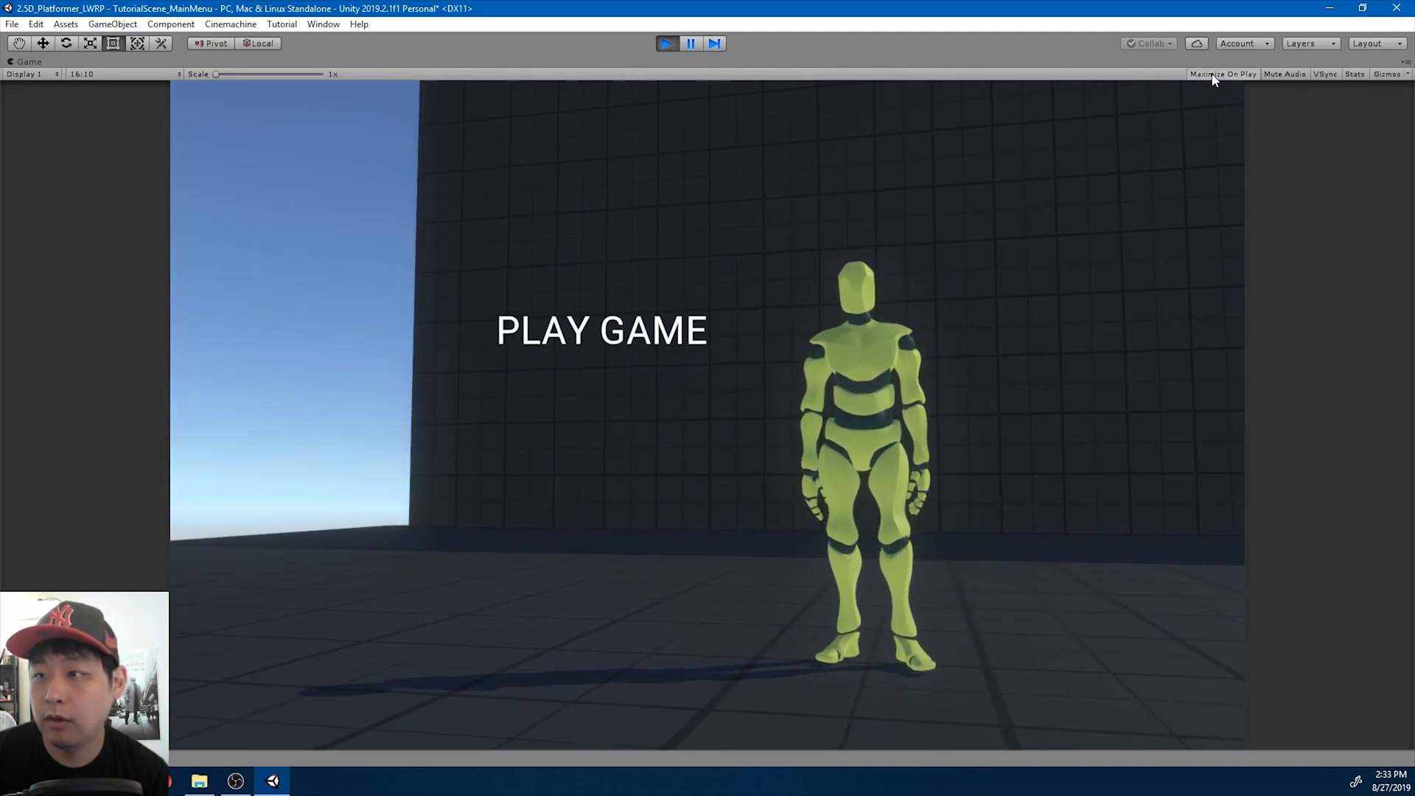
{"action": "key", "text": "ctrl+p"}
- Enable the Underlay effect on the text's Roboto-Regular SDF material and show its settings
{"action": "scroll", "coordinate": [1282, 313], "scroll_direction": "down", "scroll_amount": 10}
{"action": "left_click_drag", "start_coordinate": [1256, 446], "coordinate": [1256, 545]}
{"action": "scroll", "coordinate": [1286, 333], "scroll_direction": "down", "scroll_amount": 5}
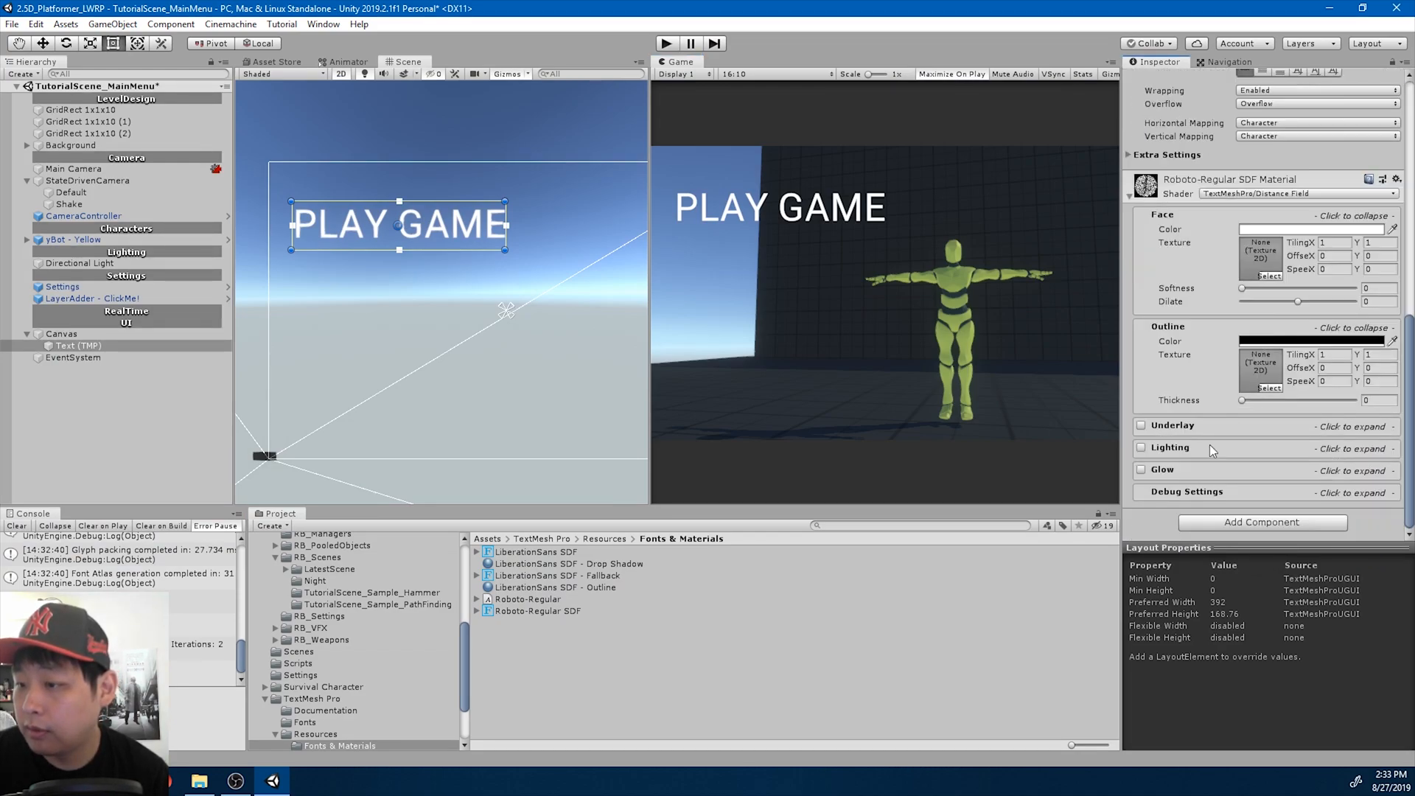
{"action": "left_click", "coordinate": [1141, 426]}
{"action": "left_click", "coordinate": [1188, 433]}
{"action": "scroll", "coordinate": [1253, 428], "scroll_direction": "down", "scroll_amount": 3}
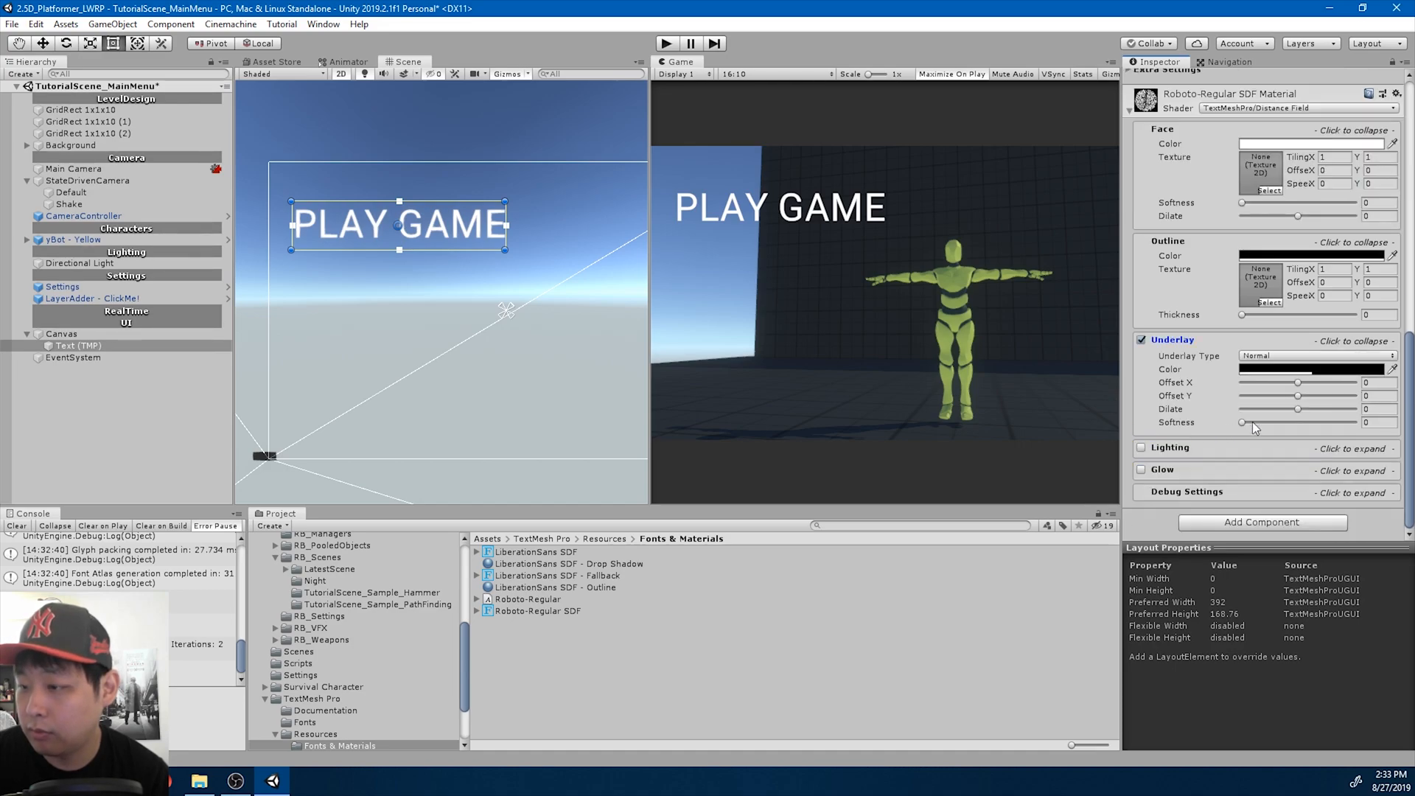
- Set the Underlay's Offset X and Offset Y to 0.8
{"action": "left_click", "coordinate": [1376, 397]}
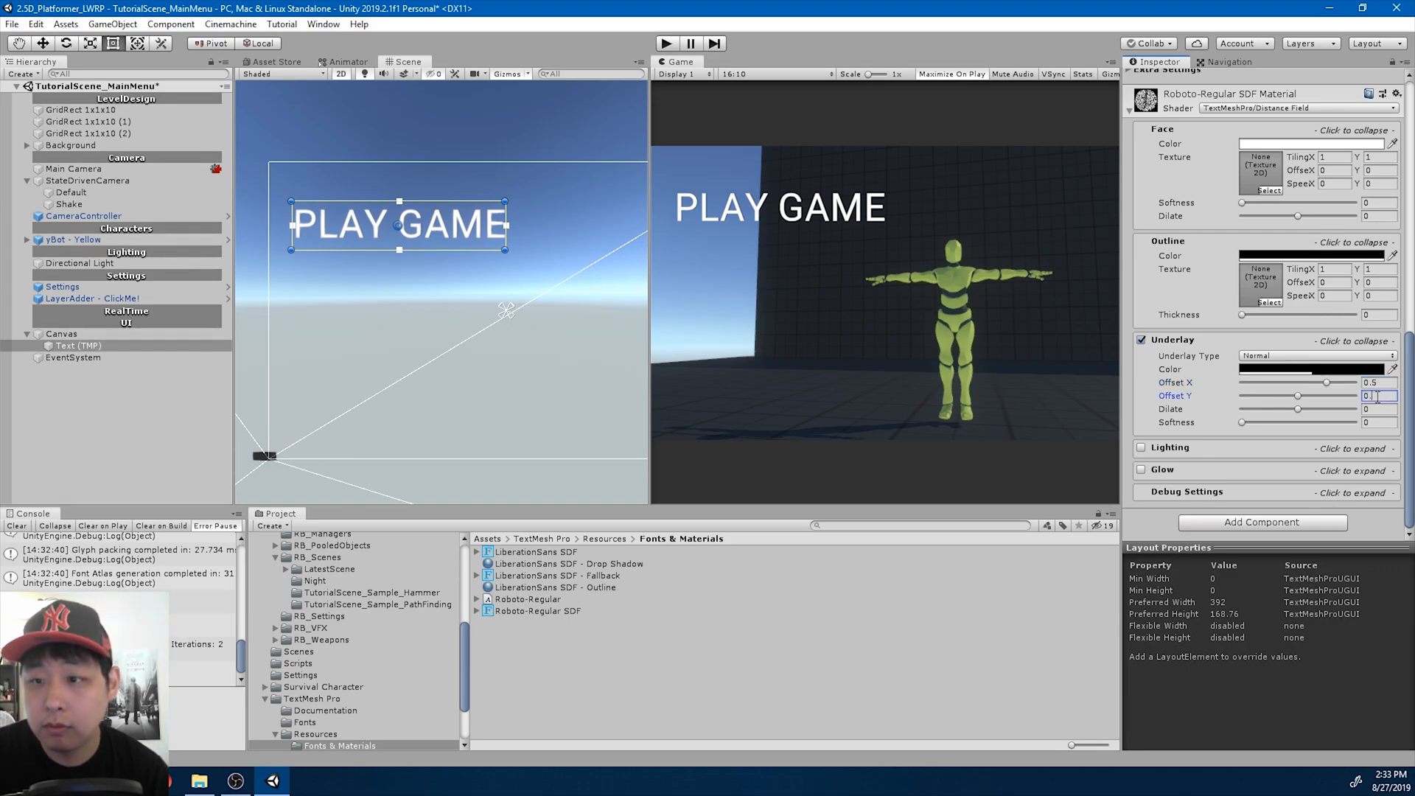
{"action": "mouse_move", "coordinate": [1326, 383]}
{"action": "left_mouse_down"}
{"action": "mouse_move", "coordinate": [1364, 384]}
{"action": "mouse_move", "coordinate": [1330, 383]}
{"action": "left_mouse_up"}
{"action": "type", "text": "0.89"}
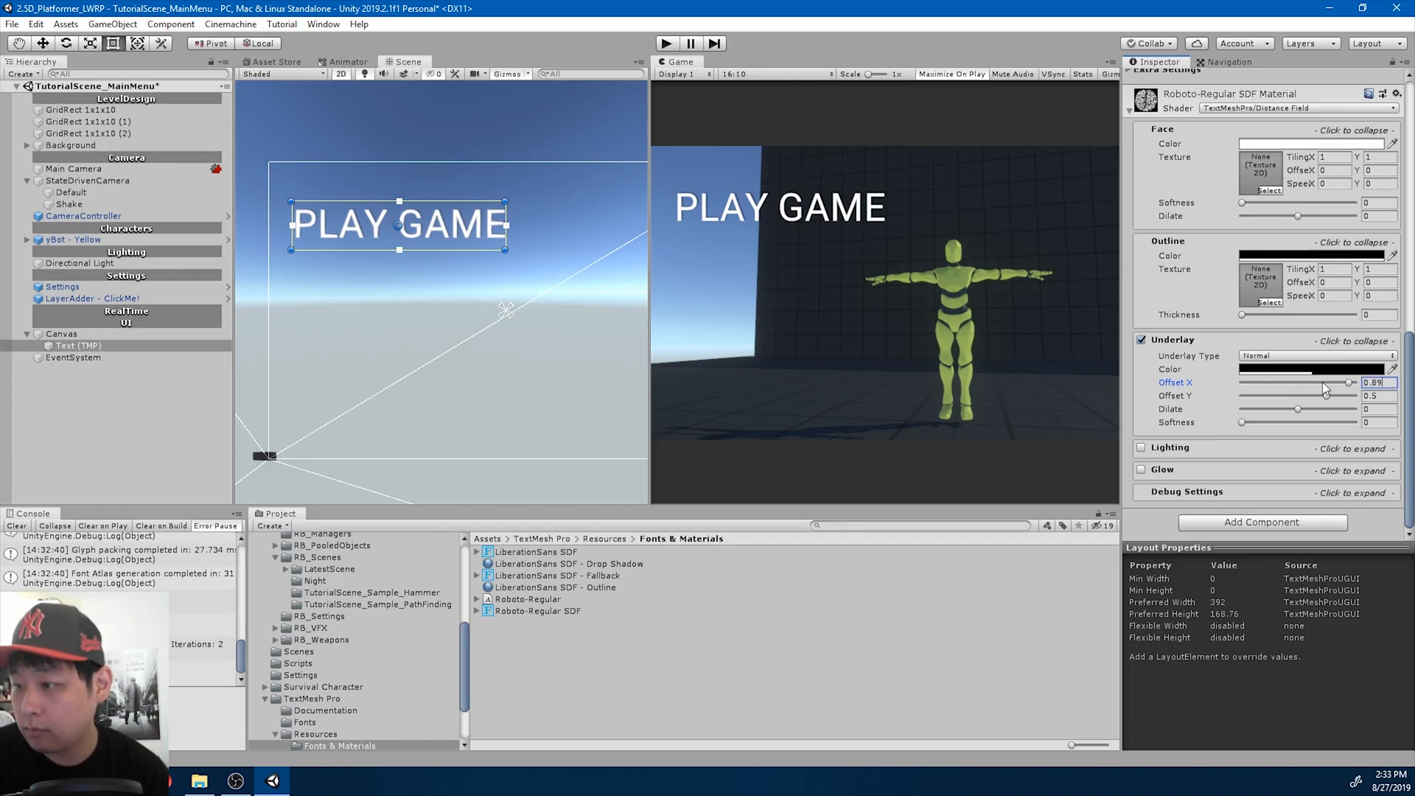
{"action": "key", "text": "BackSpace"}
{"action": "key", "text": "Tab"}
{"action": "type", "text": "0"}
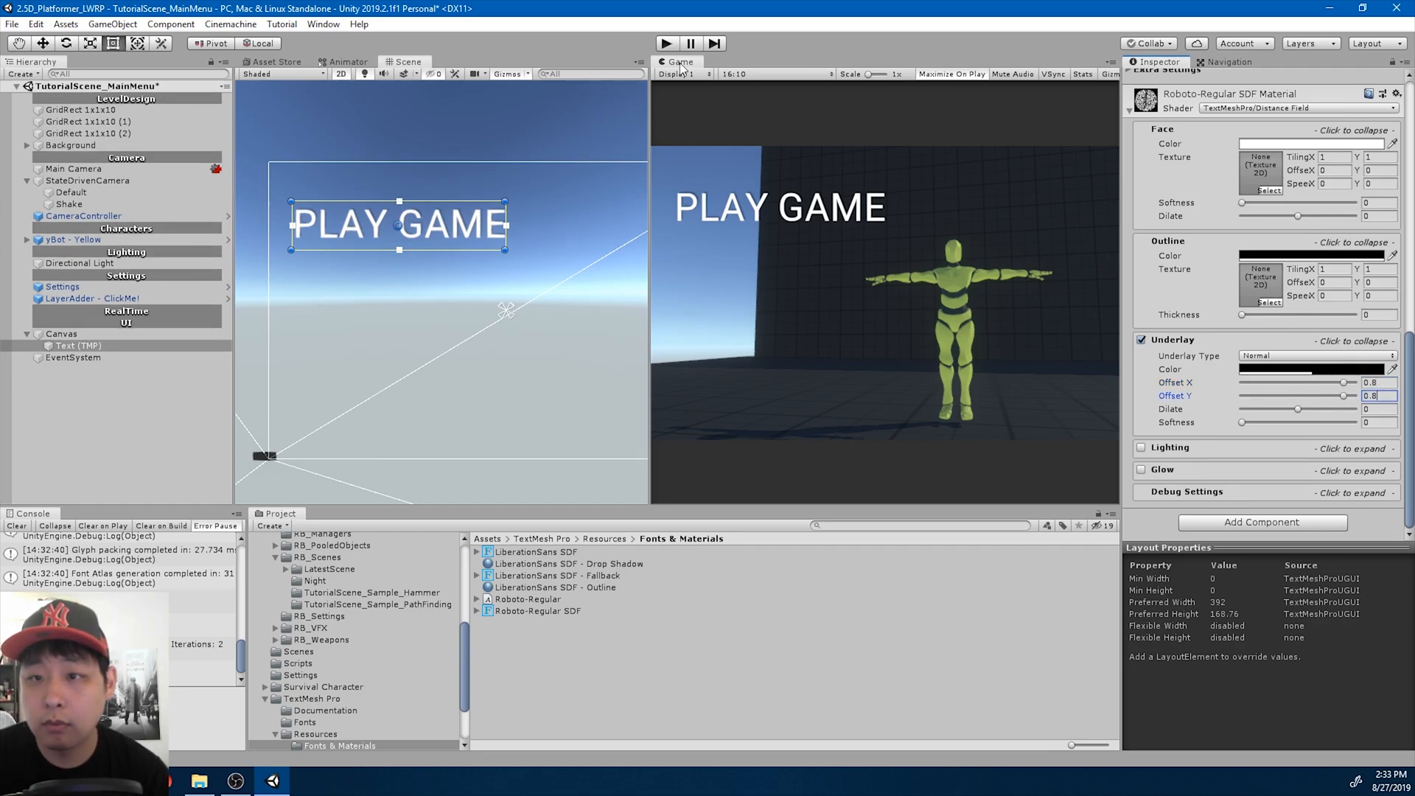
- Preview the PLAY GAME text's underlay in Play mode and inspect the lettering up close in the Scene view
{"action": "left_click", "coordinate": [666, 44]}
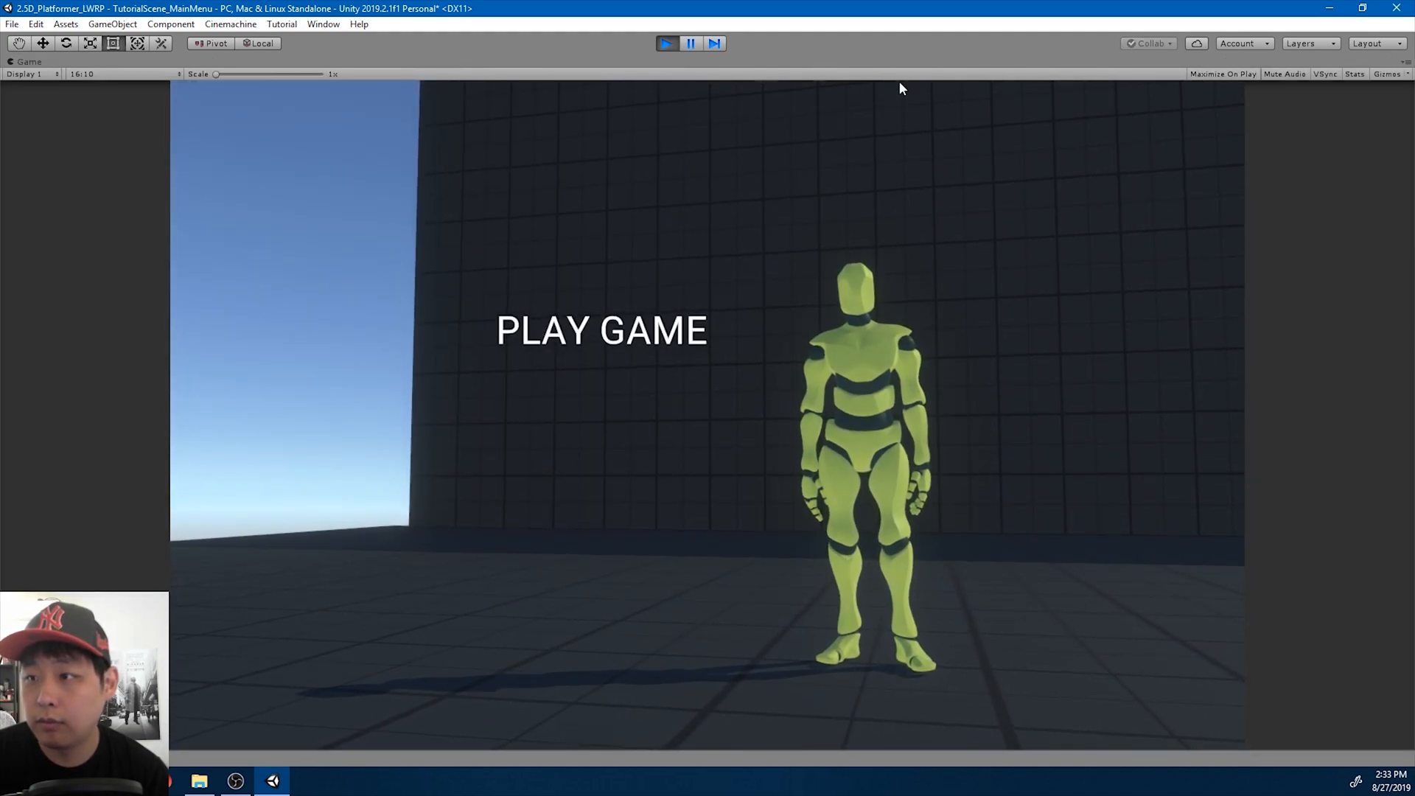
{"action": "left_click", "coordinate": [666, 44]}
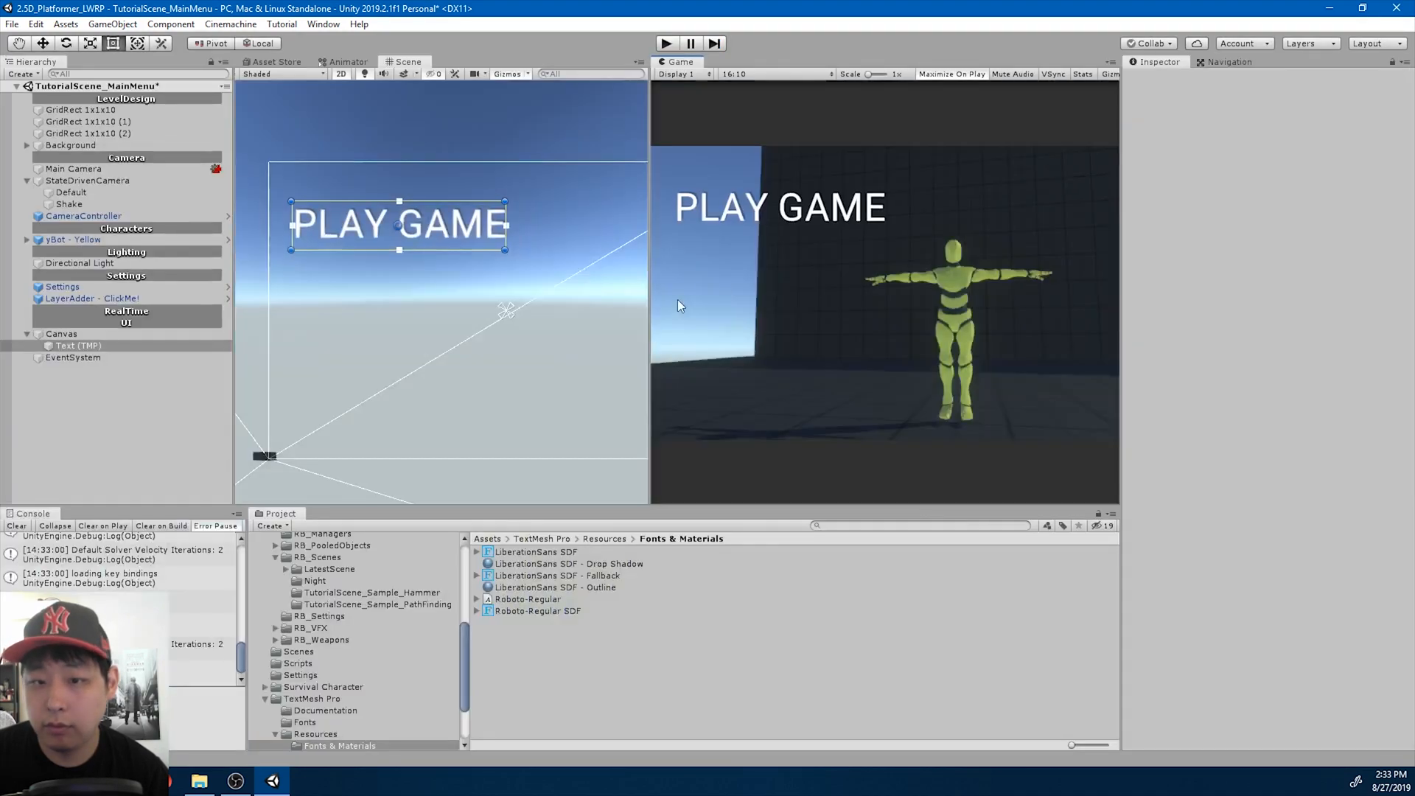
{"action": "scroll", "coordinate": [476, 268], "scroll_direction": "up", "scroll_amount": 5}
{"action": "scroll", "coordinate": [453, 326], "scroll_direction": "up", "scroll_amount": 5}
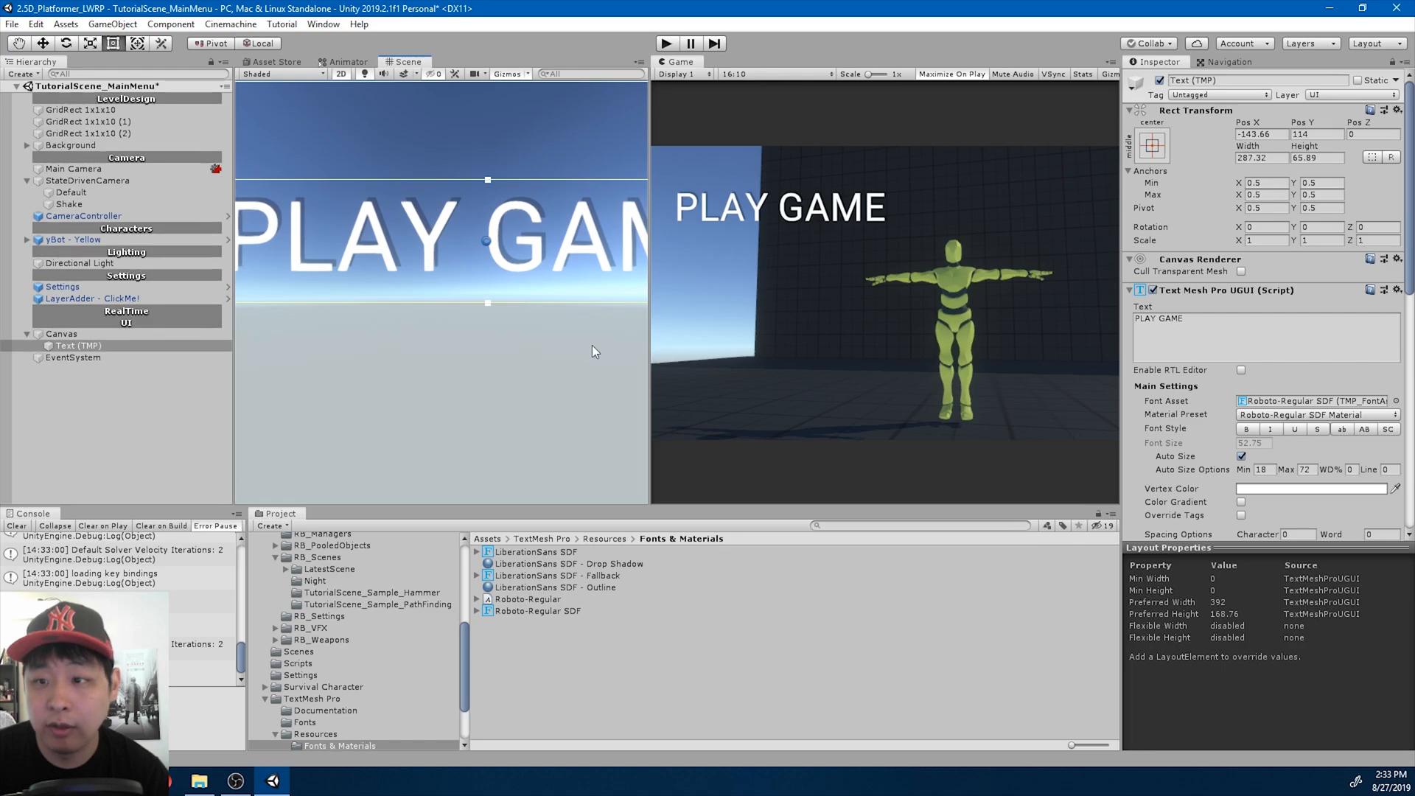
- Set the Underlay's Offset Y to -0.8 on the text's Roboto-Regular SDF material
{"action": "scroll", "coordinate": [1328, 435], "scroll_direction": "down", "scroll_amount": 6}
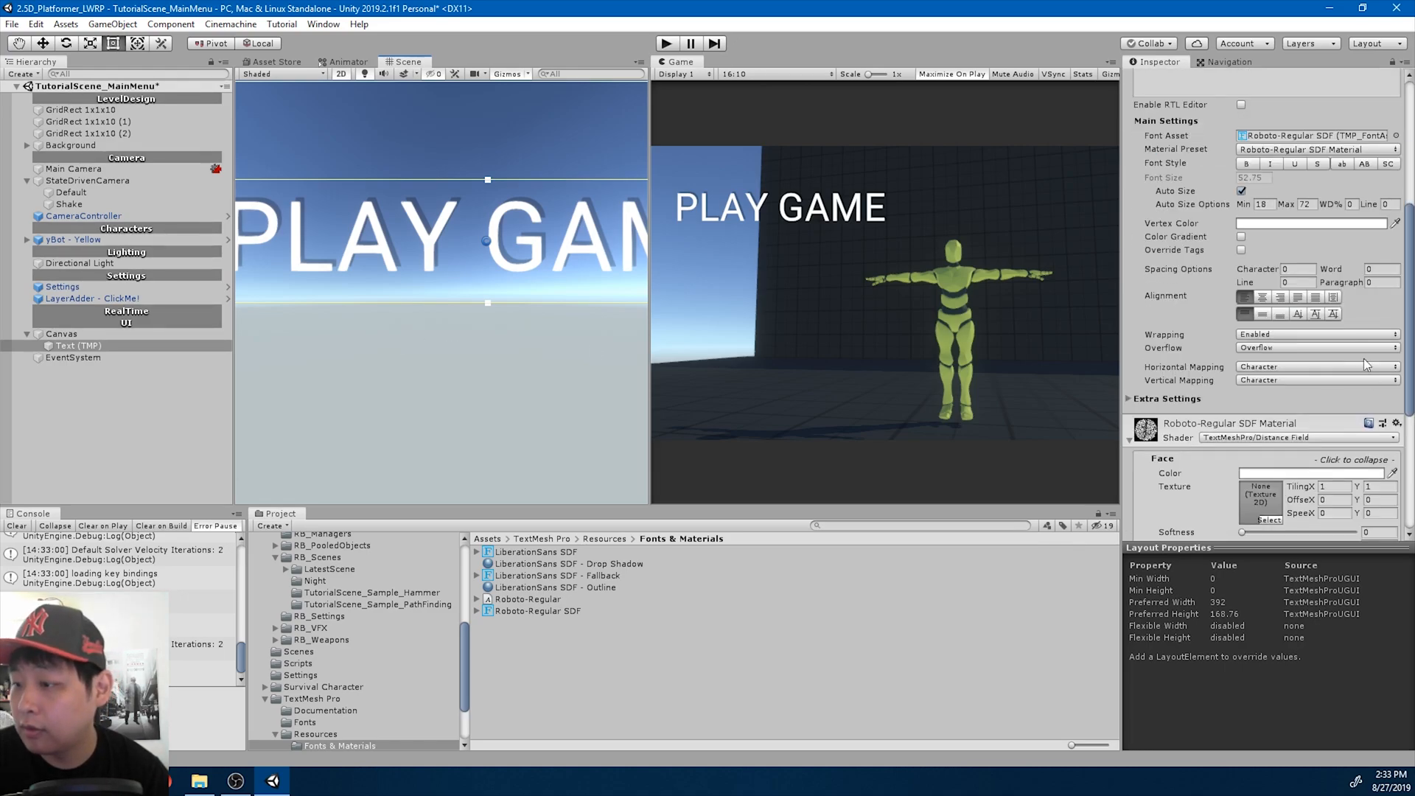
{"action": "scroll", "coordinate": [1355, 391], "scroll_direction": "down", "scroll_amount": 5}
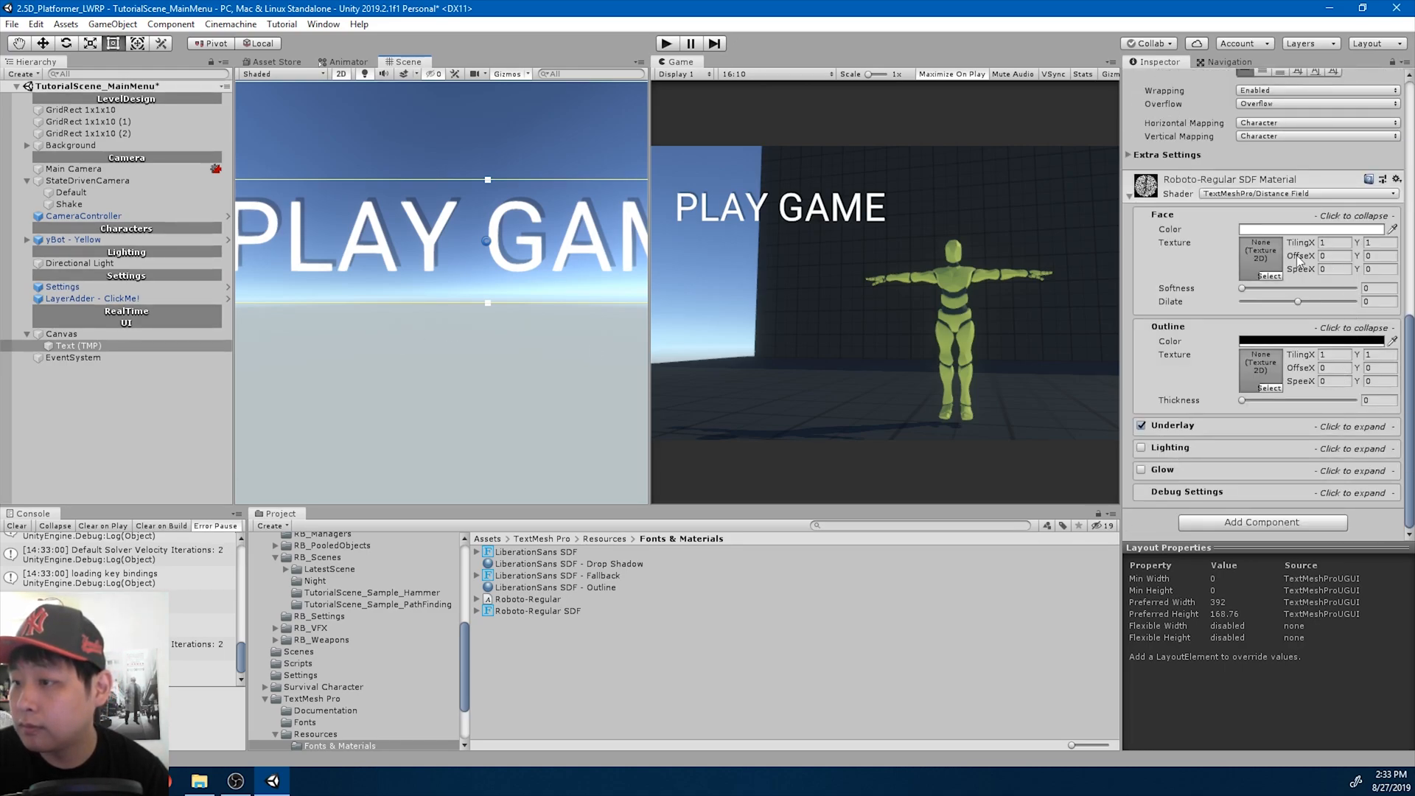
{"action": "left_click", "coordinate": [1269, 430]}
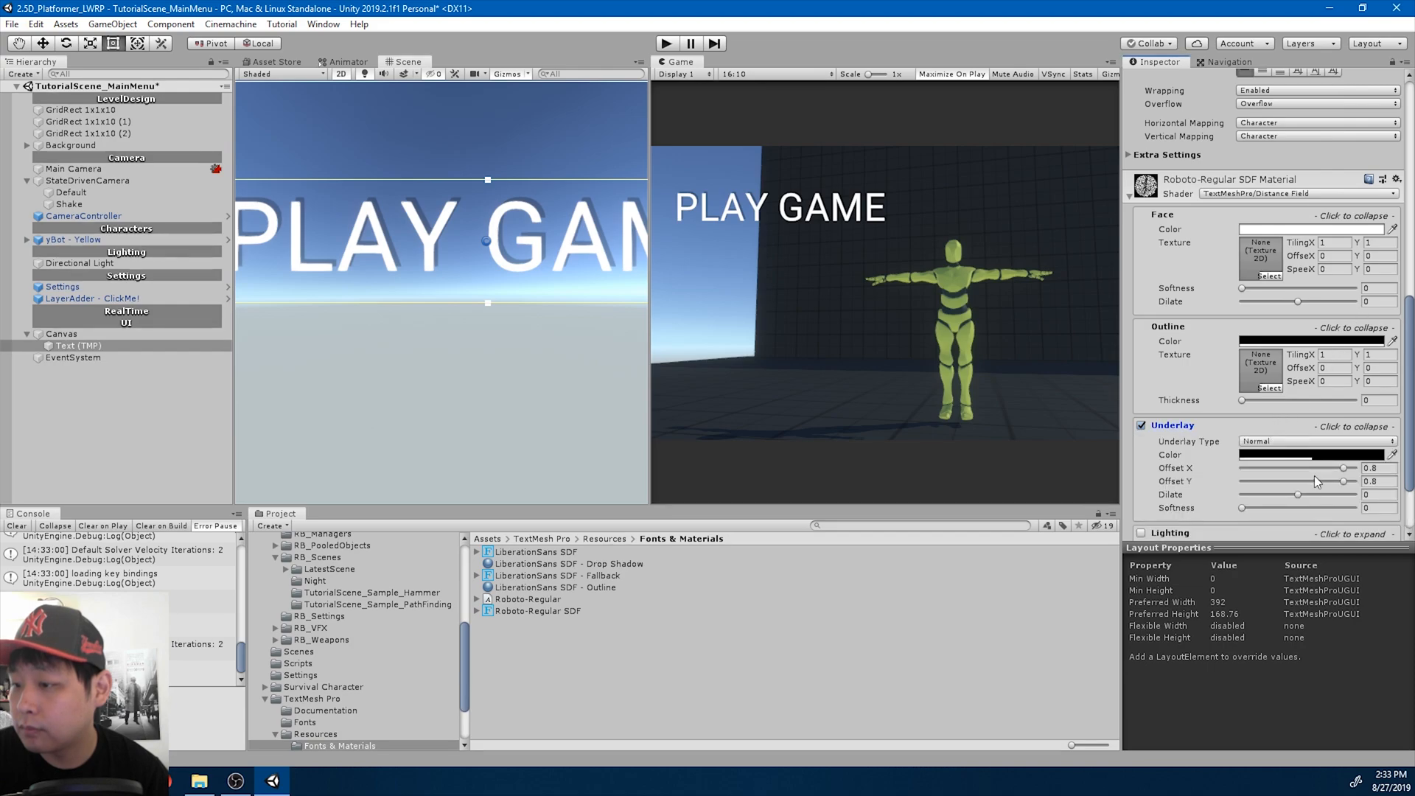
{"action": "left_click", "coordinate": [1382, 482]}
{"action": "key", "text": "Left"}
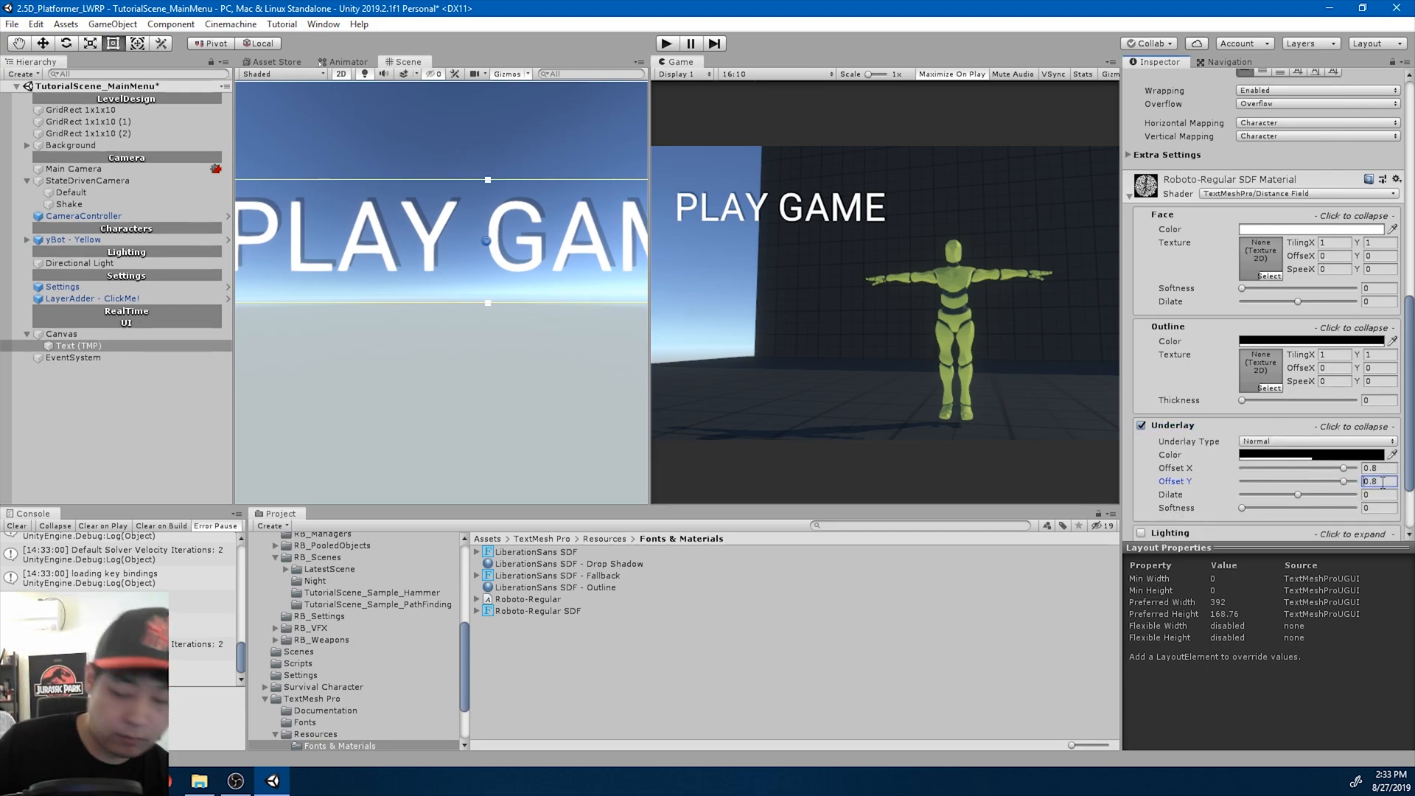
{"action": "type", "text": "-"}
{"action": "left_click", "coordinate": [801, 297]}
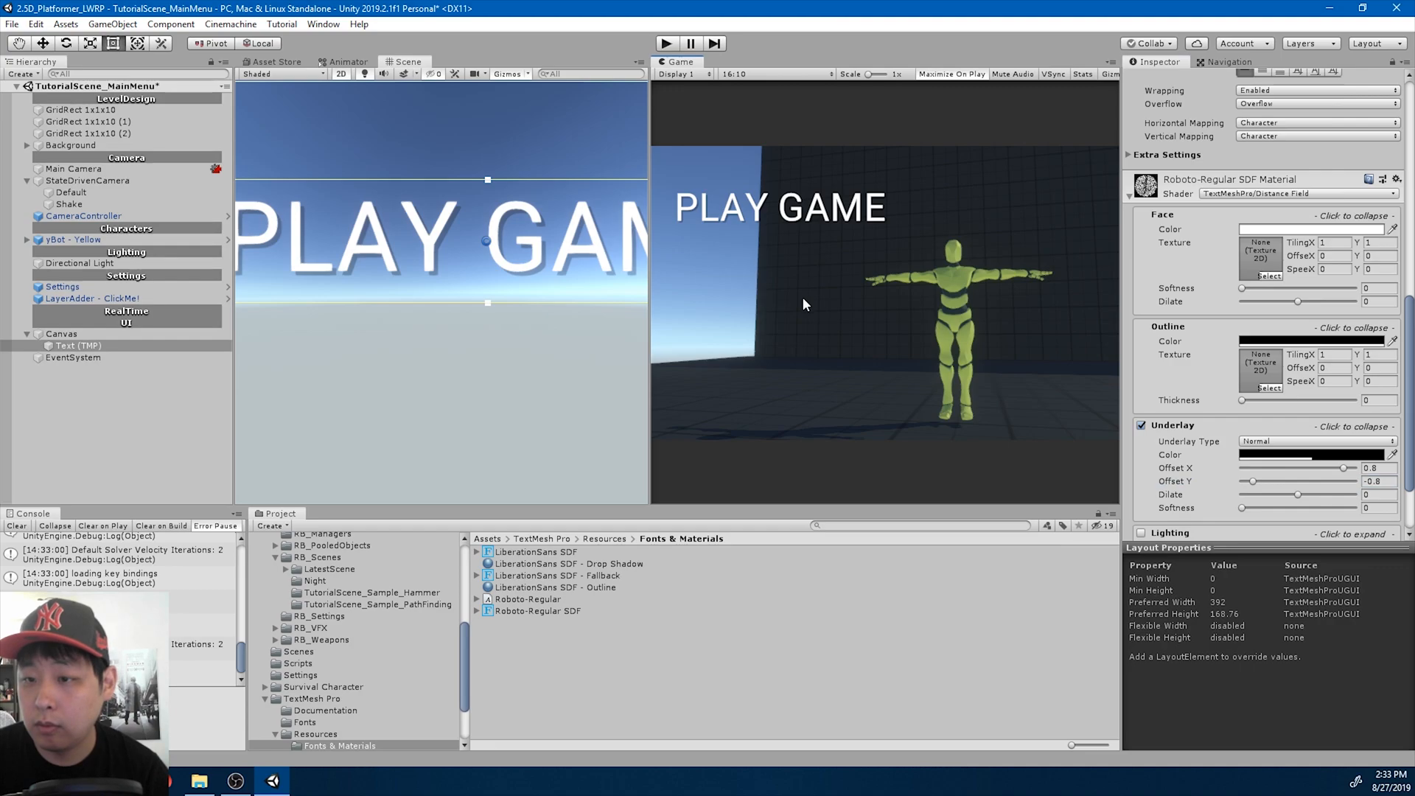
- Temporarily deactivate the Background object and preview the PLAY GAME text against the sky in Play mode
{"action": "scroll", "coordinate": [497, 334], "scroll_direction": "down", "scroll_amount": 10}
{"action": "scroll", "coordinate": [500, 338], "scroll_direction": "down", "scroll_amount": 3}
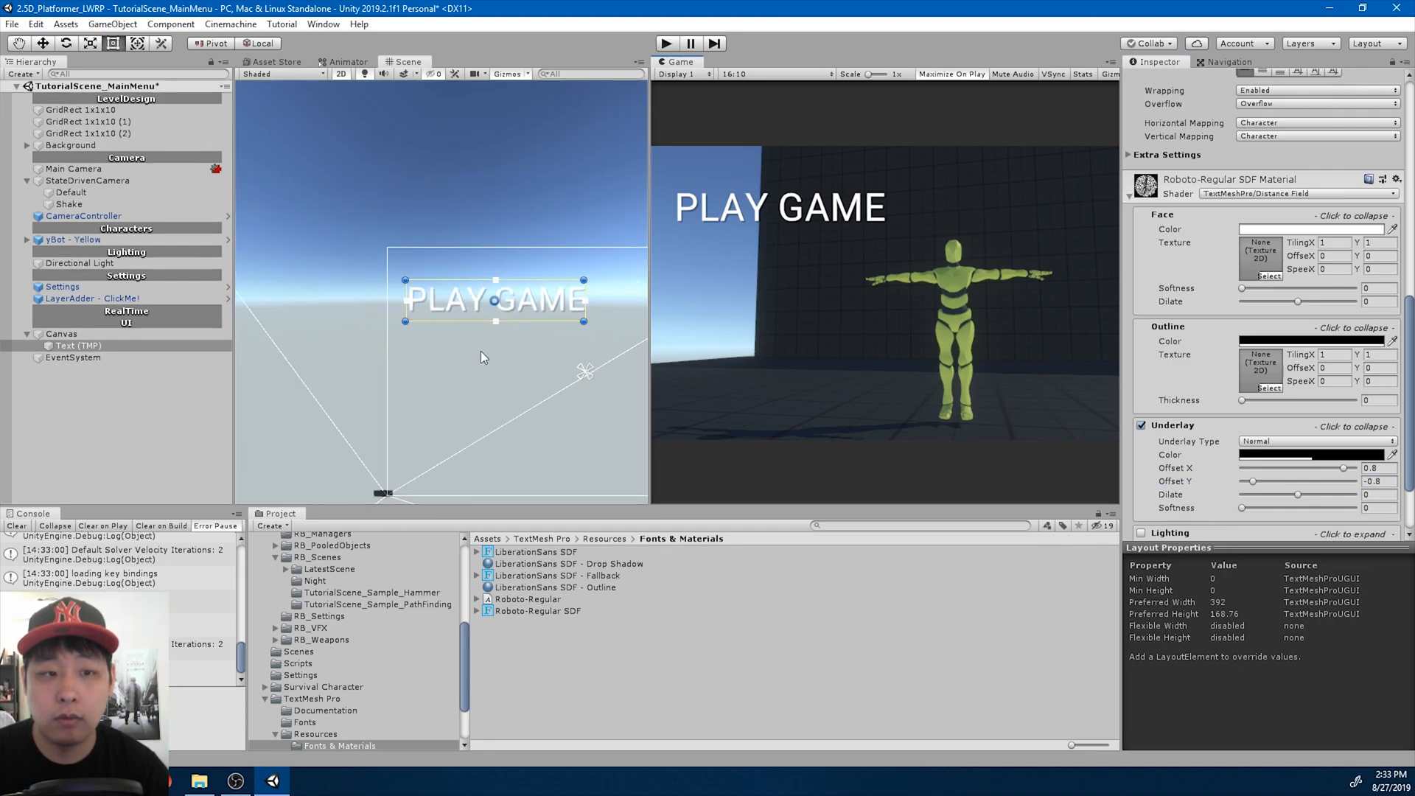
{"action": "left_click", "coordinate": [71, 145]}
{"action": "key", "text": "alt+shift+a"}
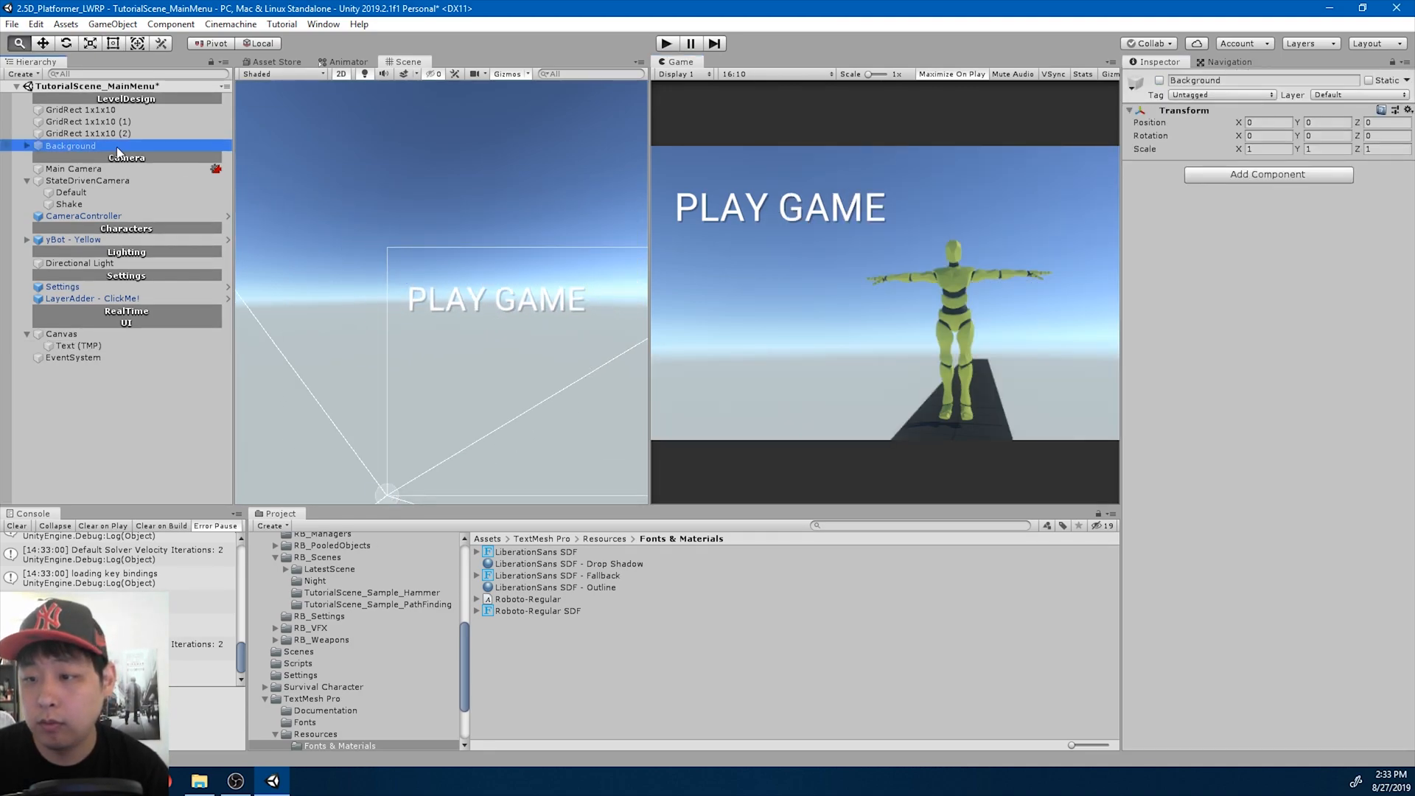
{"action": "left_click", "coordinate": [669, 45]}
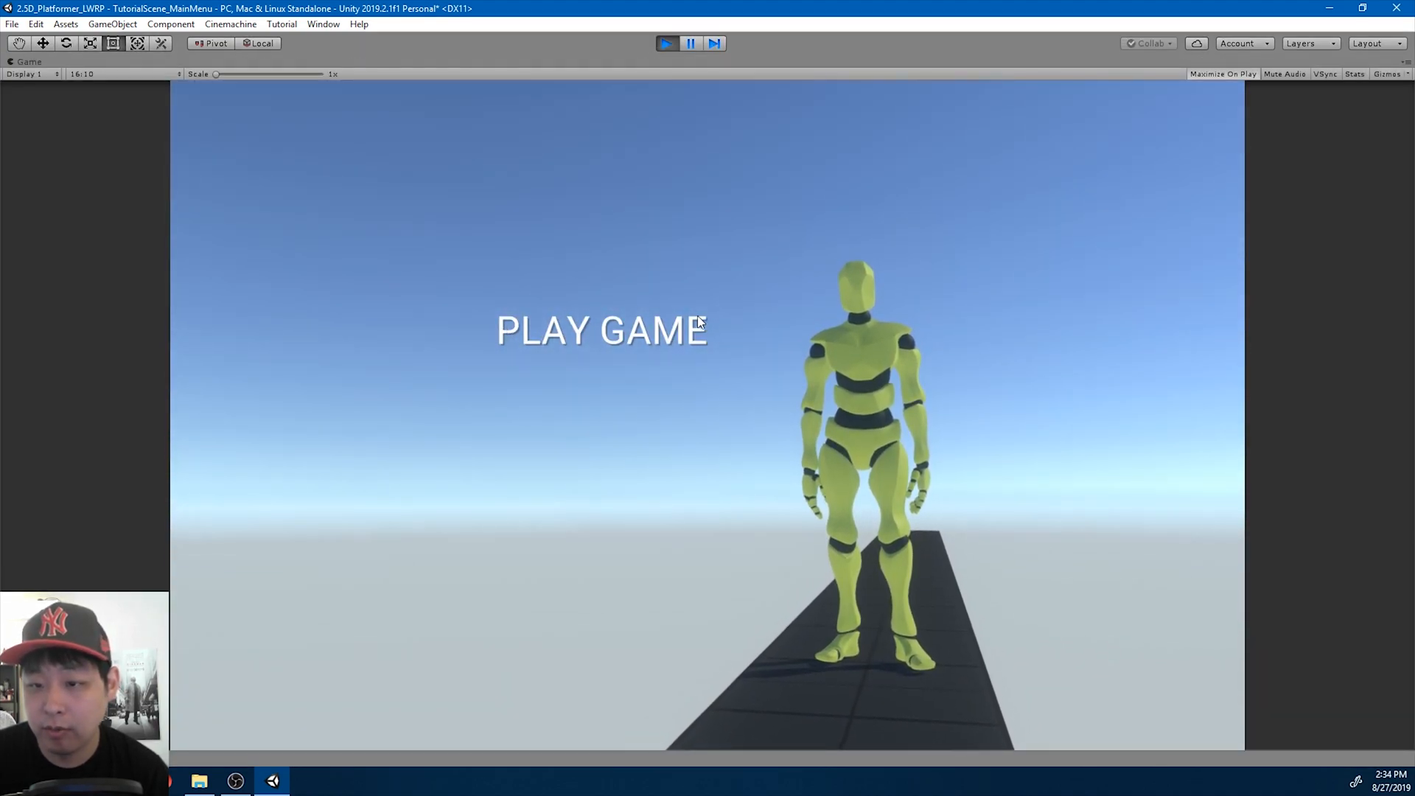
{"action": "left_click", "coordinate": [668, 45]}
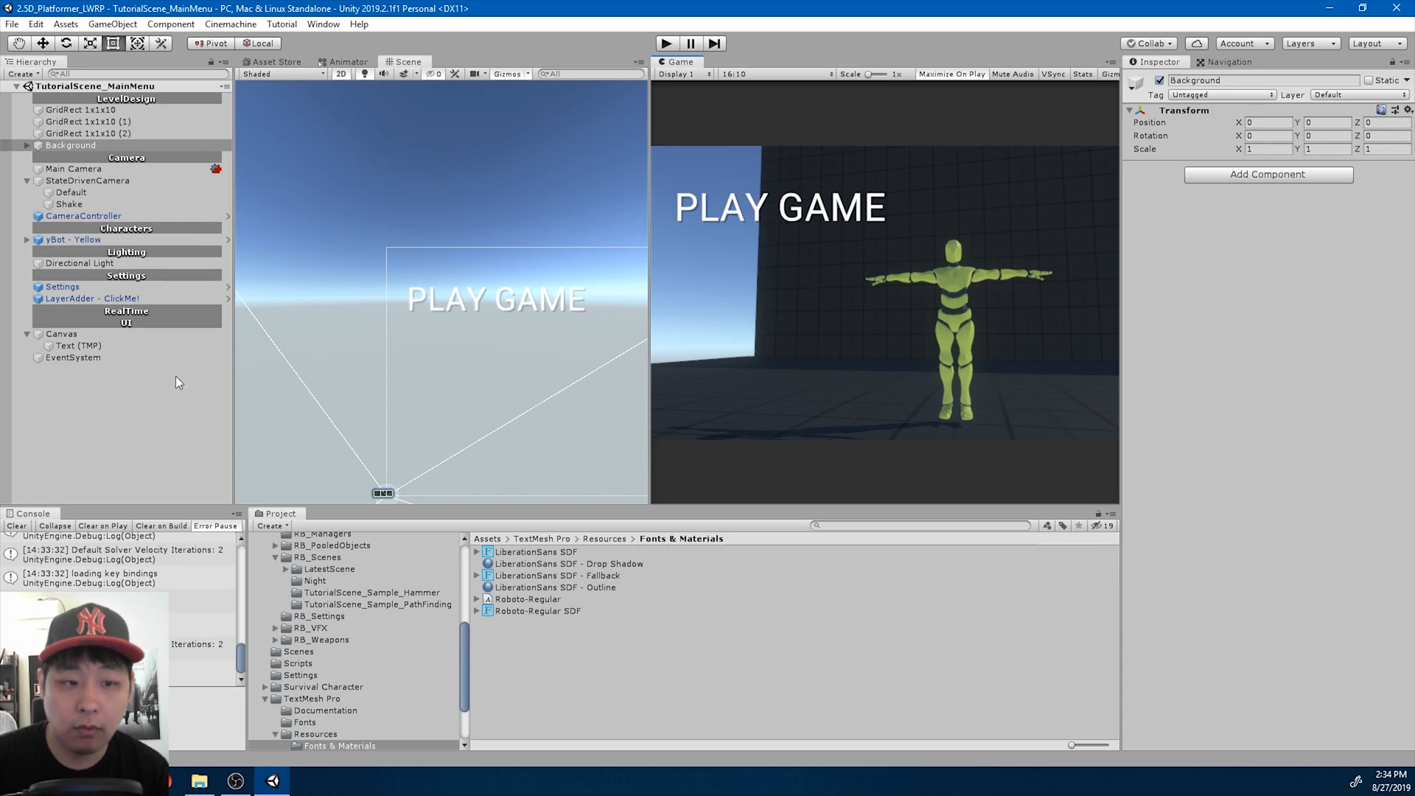
- Rename the Text (TMP) object under Canvas as PlayGame
{"action": "left_click", "coordinate": [99, 346]}
{"action": "key", "text": "F2"}
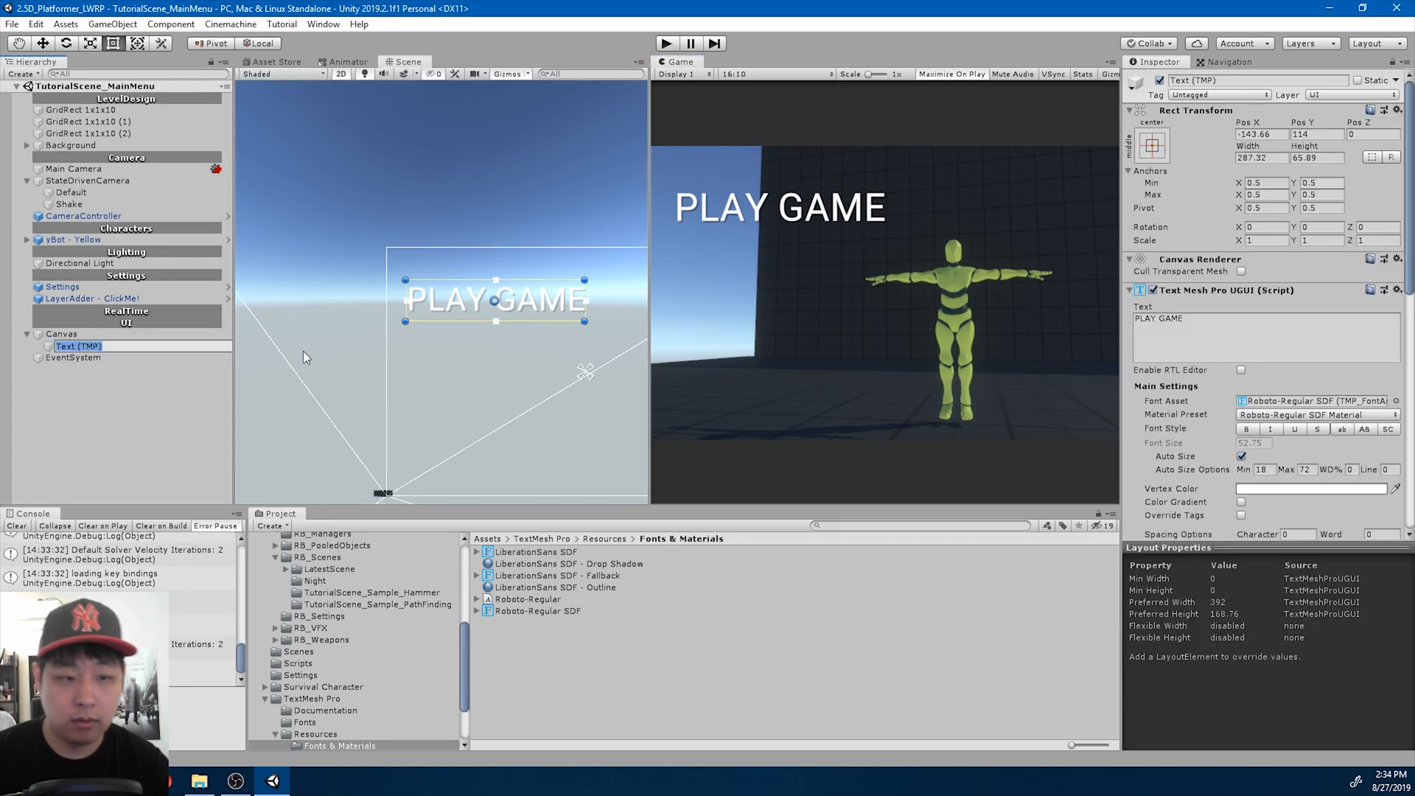
{"action": "type", "text": "PlayGame"}
{"action": "key", "text": "Return"}
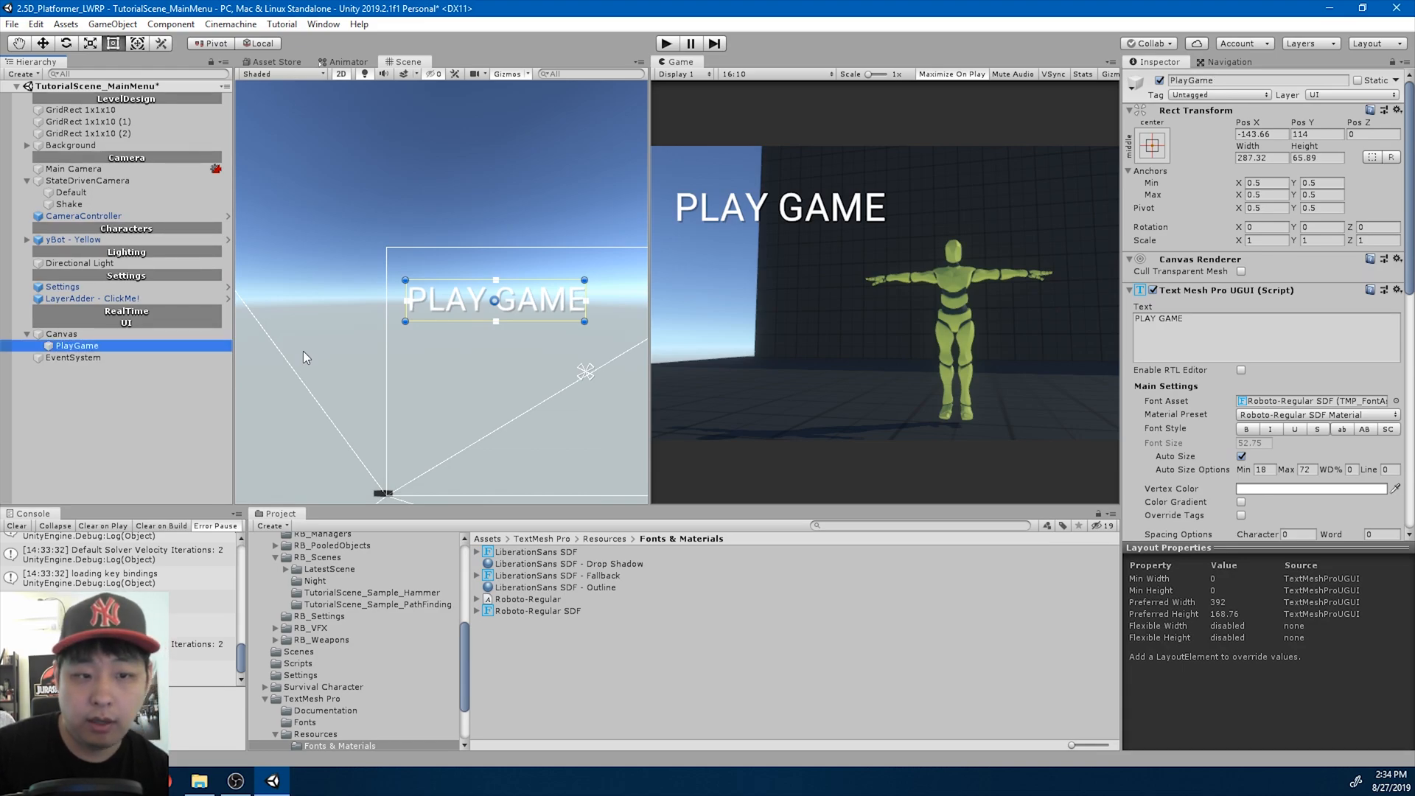
- Add a Button component to the PlayGame object
{"action": "scroll", "coordinate": [1351, 350], "scroll_direction": "down", "scroll_amount": 10}
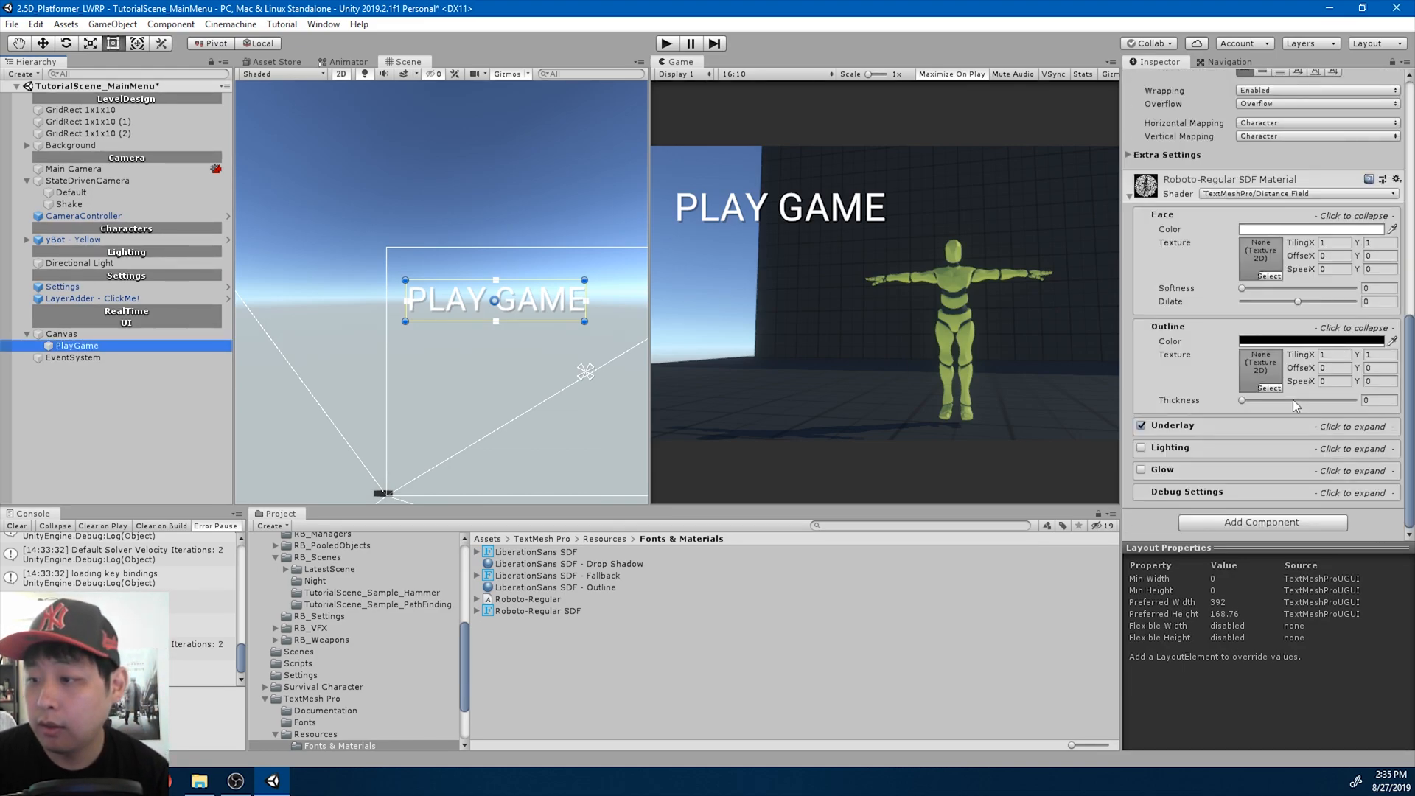
{"action": "left_click", "coordinate": [1238, 525]}
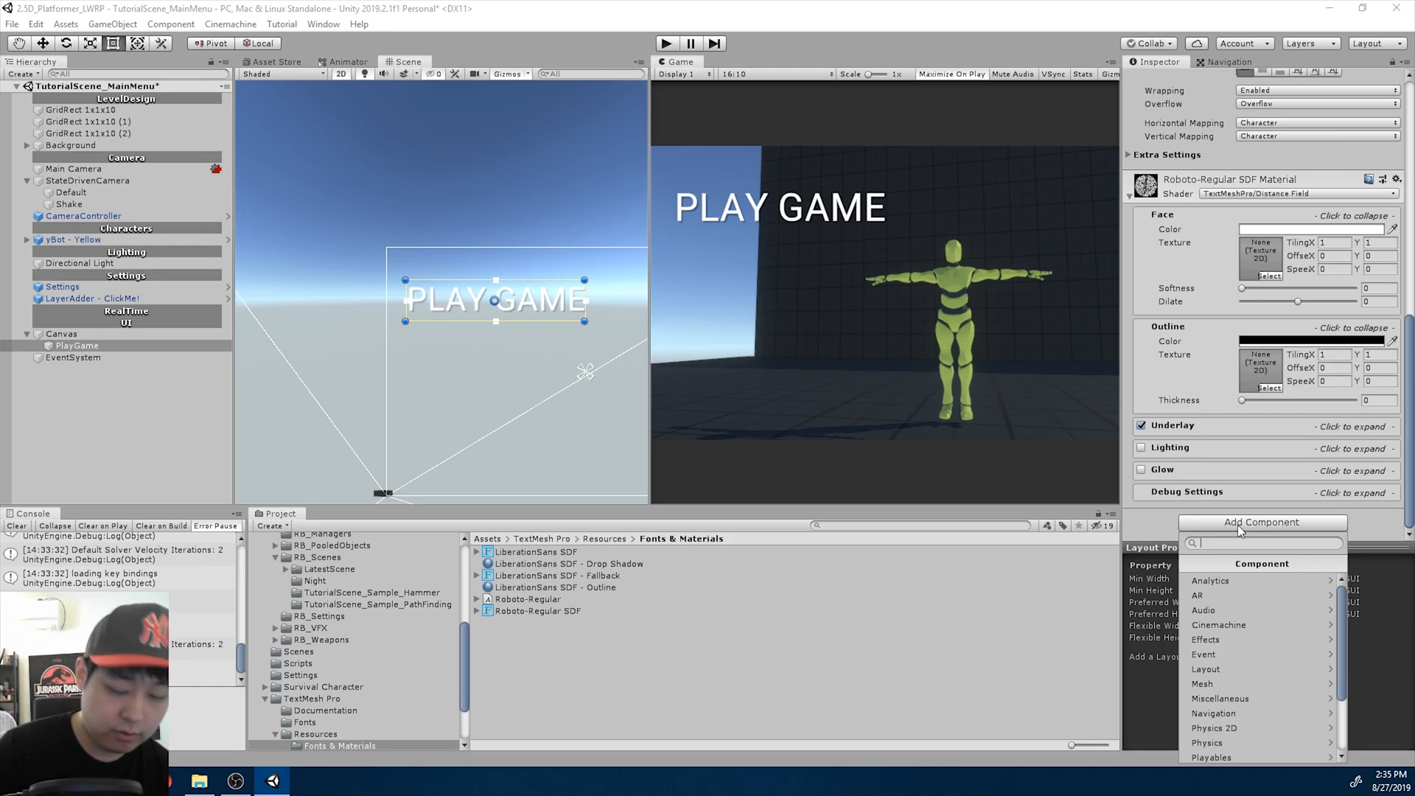
{"action": "type", "text": "but"}
{"action": "key", "text": "Return"}
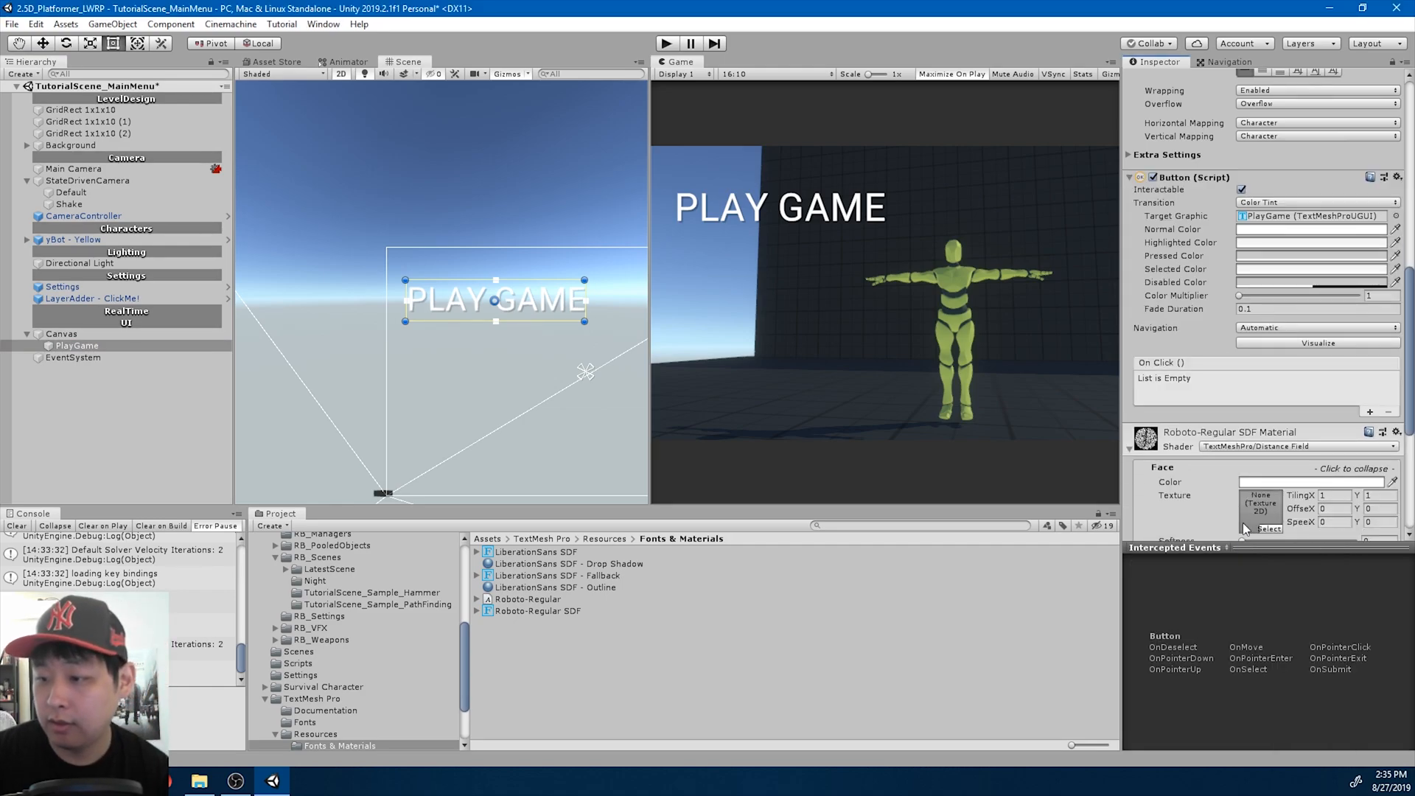
- Review the new Button component's settings and test the PLAY GAME button in Play mode
{"action": "scroll", "coordinate": [1316, 473], "scroll_direction": "down", "scroll_amount": 4}
{"action": "scroll", "coordinate": [1238, 410], "scroll_direction": "up", "scroll_amount": 5}
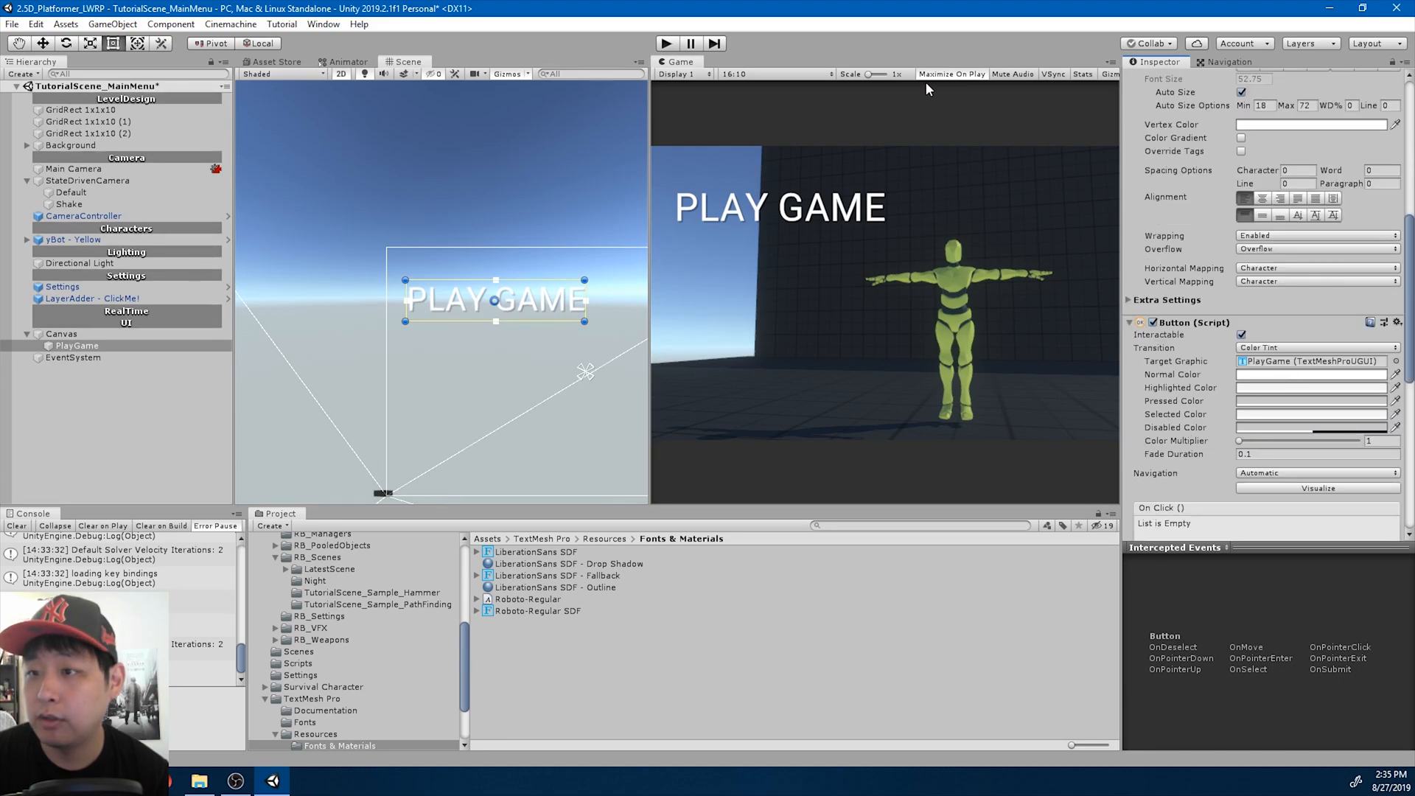
{"action": "left_click", "coordinate": [665, 44]}
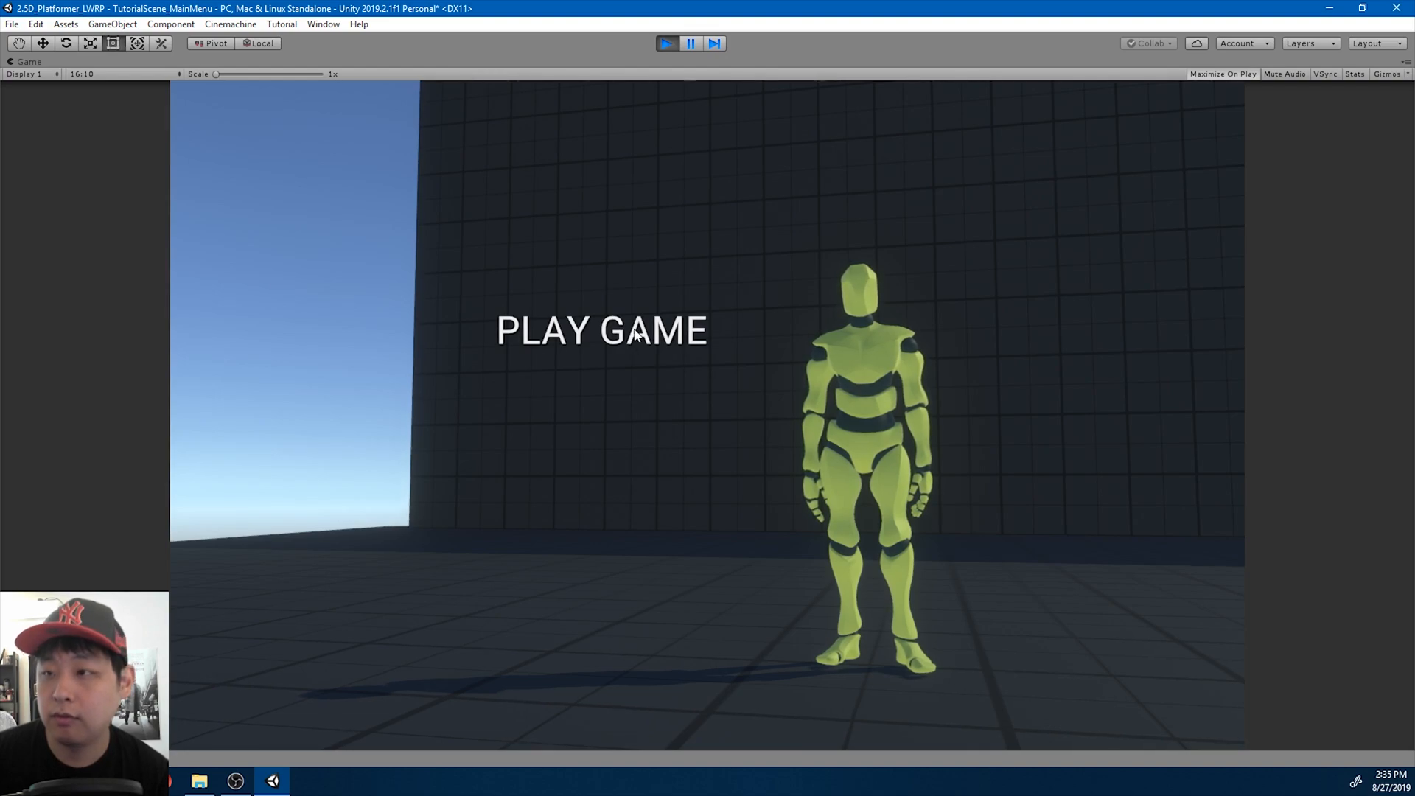
{"action": "left_click", "coordinate": [665, 43]}
- Set the Button's Highlighted Color to a light orange, about FFD77F, and save the color as a swatch
{"action": "scroll", "coordinate": [1300, 367], "scroll_direction": "down", "scroll_amount": 10}
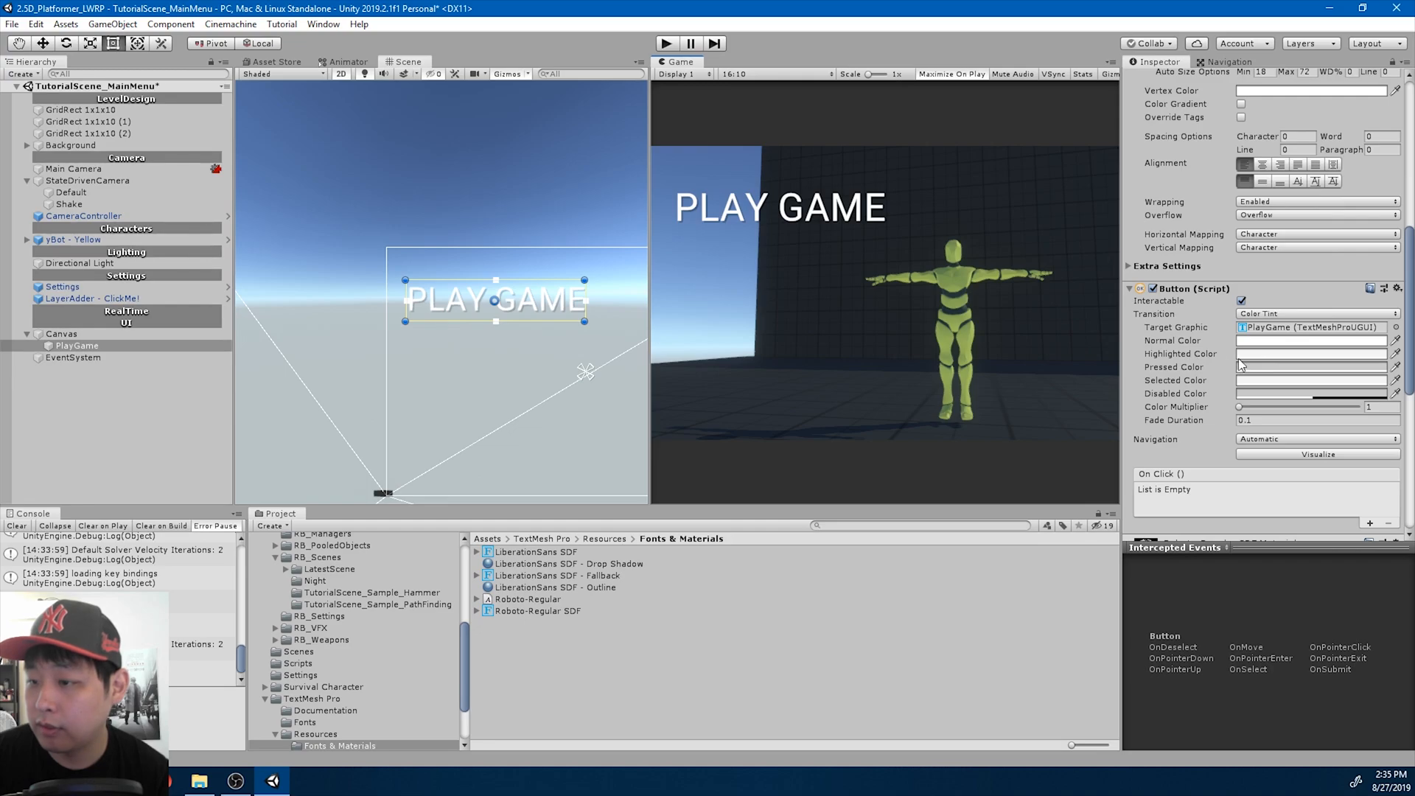
{"action": "left_click", "coordinate": [1262, 354]}
{"action": "left_click", "coordinate": [1020, 359]}
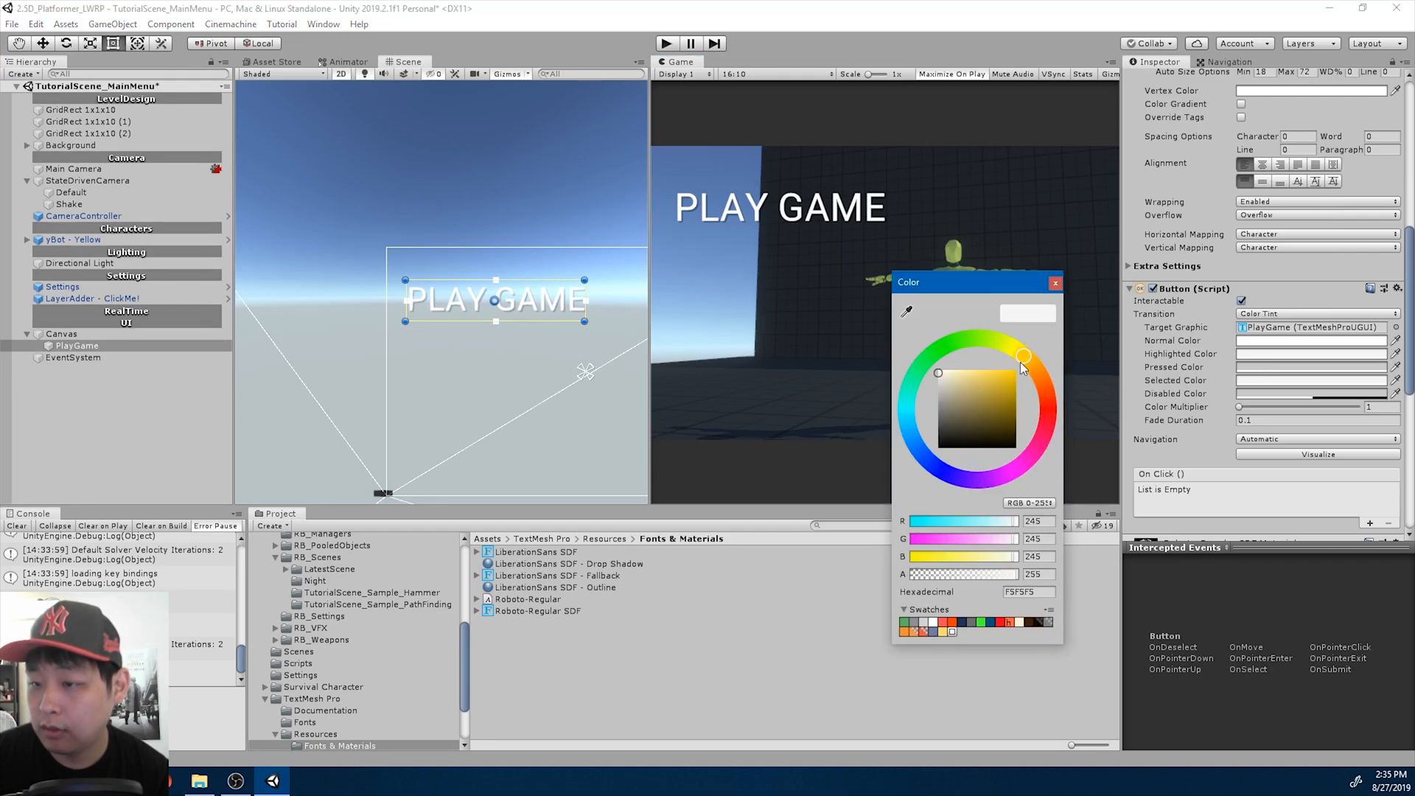
{"action": "left_click", "coordinate": [978, 367]}
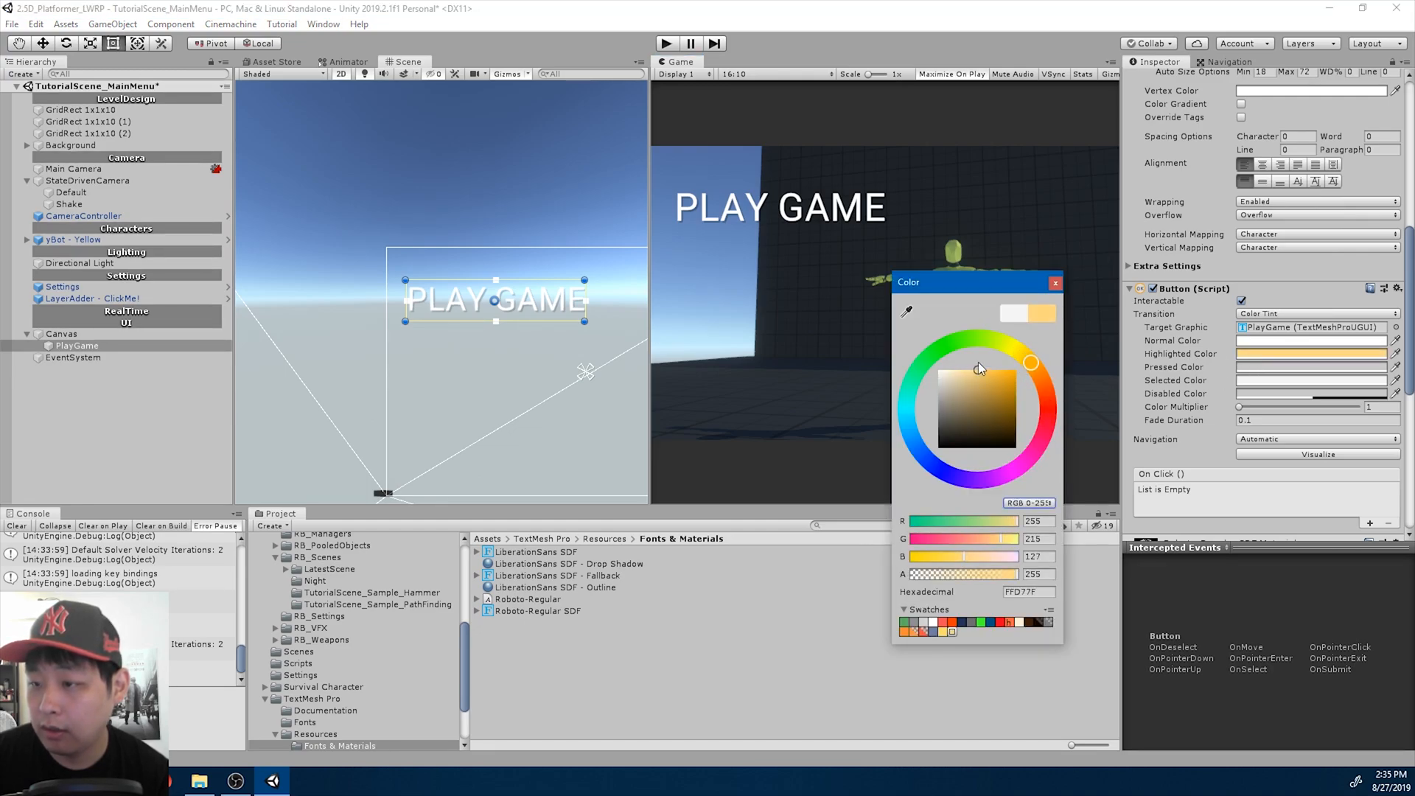
{"action": "left_click", "coordinate": [1054, 283]}
- Set the Button's Pressed Color and Selected Color to the saved light orange swatch FFD77E and test the button in Play mode
{"action": "left_click", "coordinate": [1251, 369]}
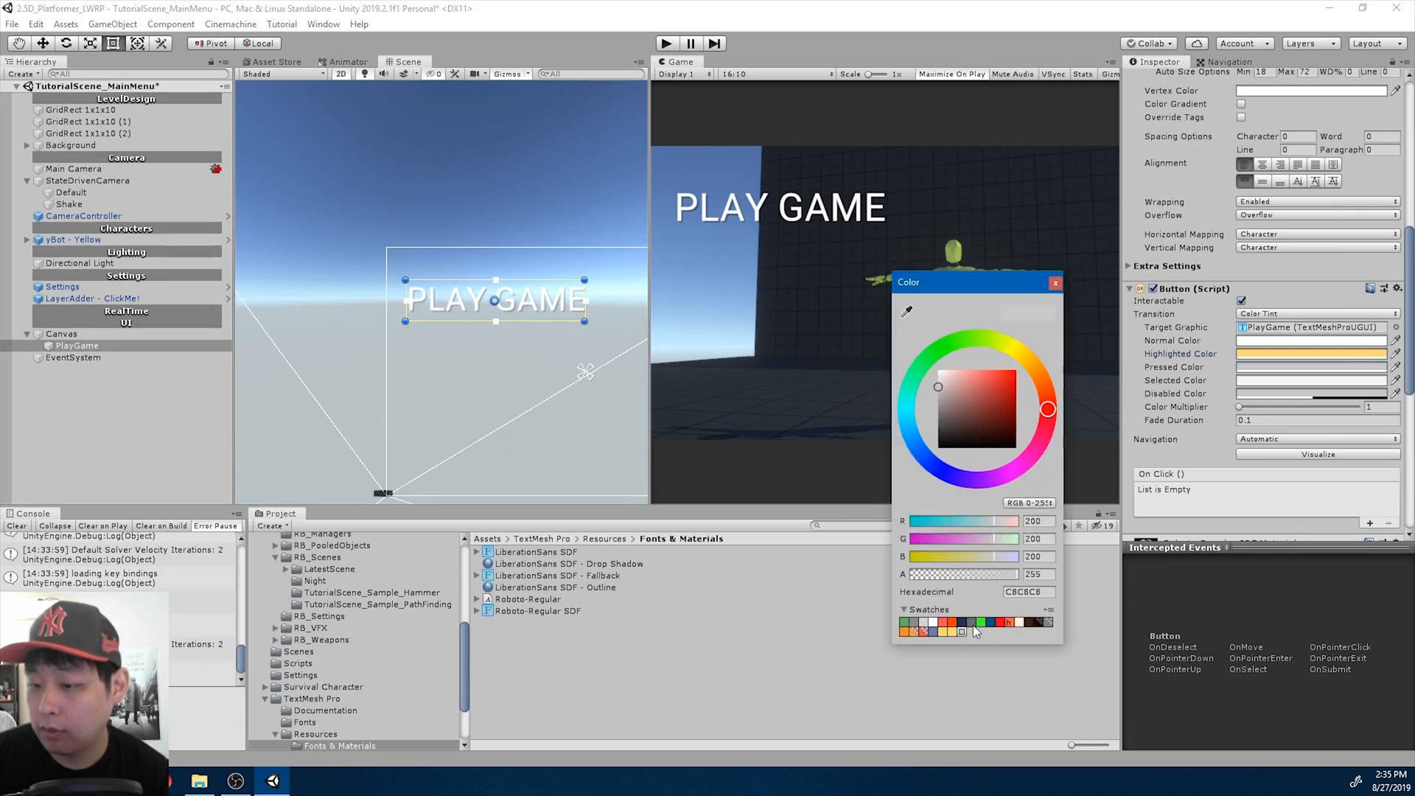
{"action": "left_click", "coordinate": [951, 632]}
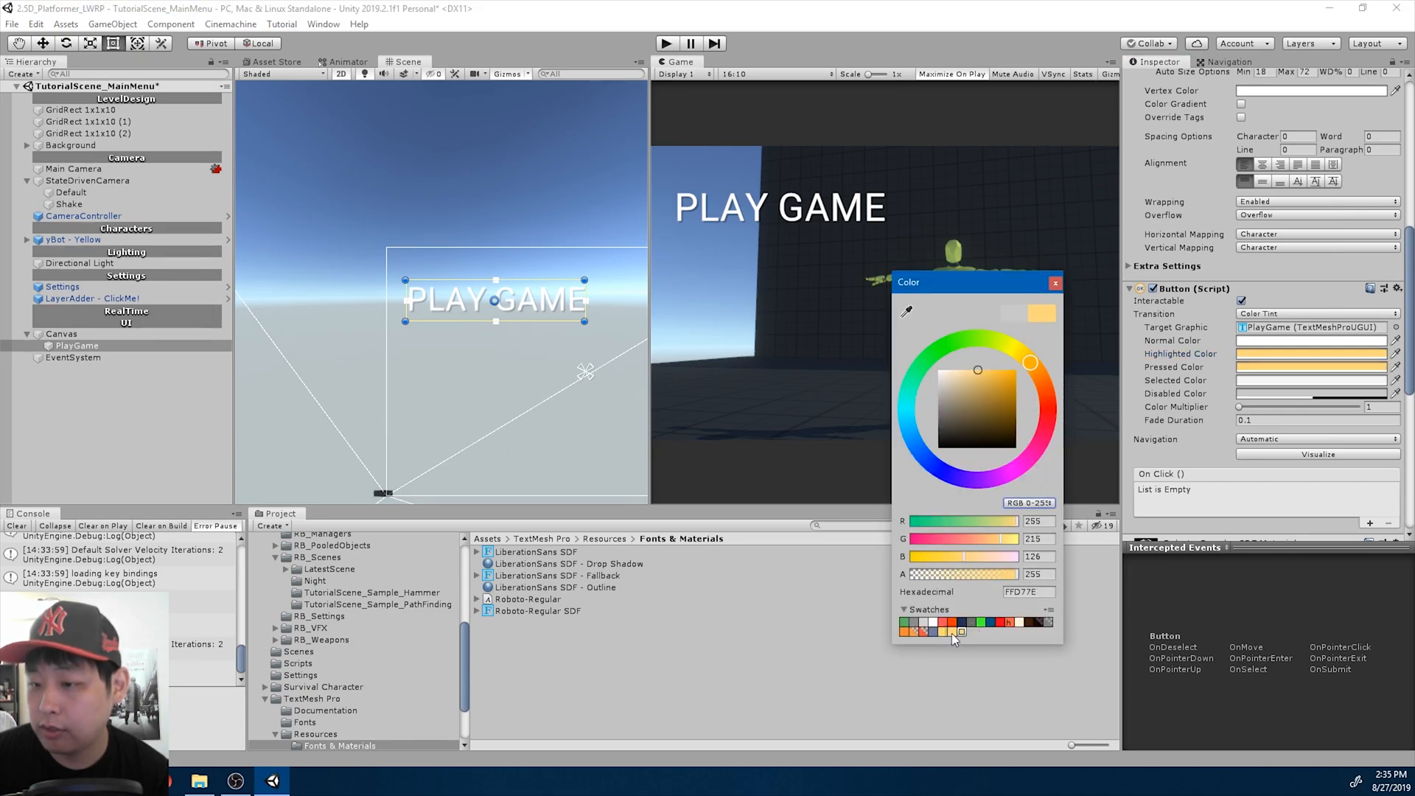
{"action": "left_click", "coordinate": [1055, 283]}
{"action": "left_click", "coordinate": [1275, 382]}
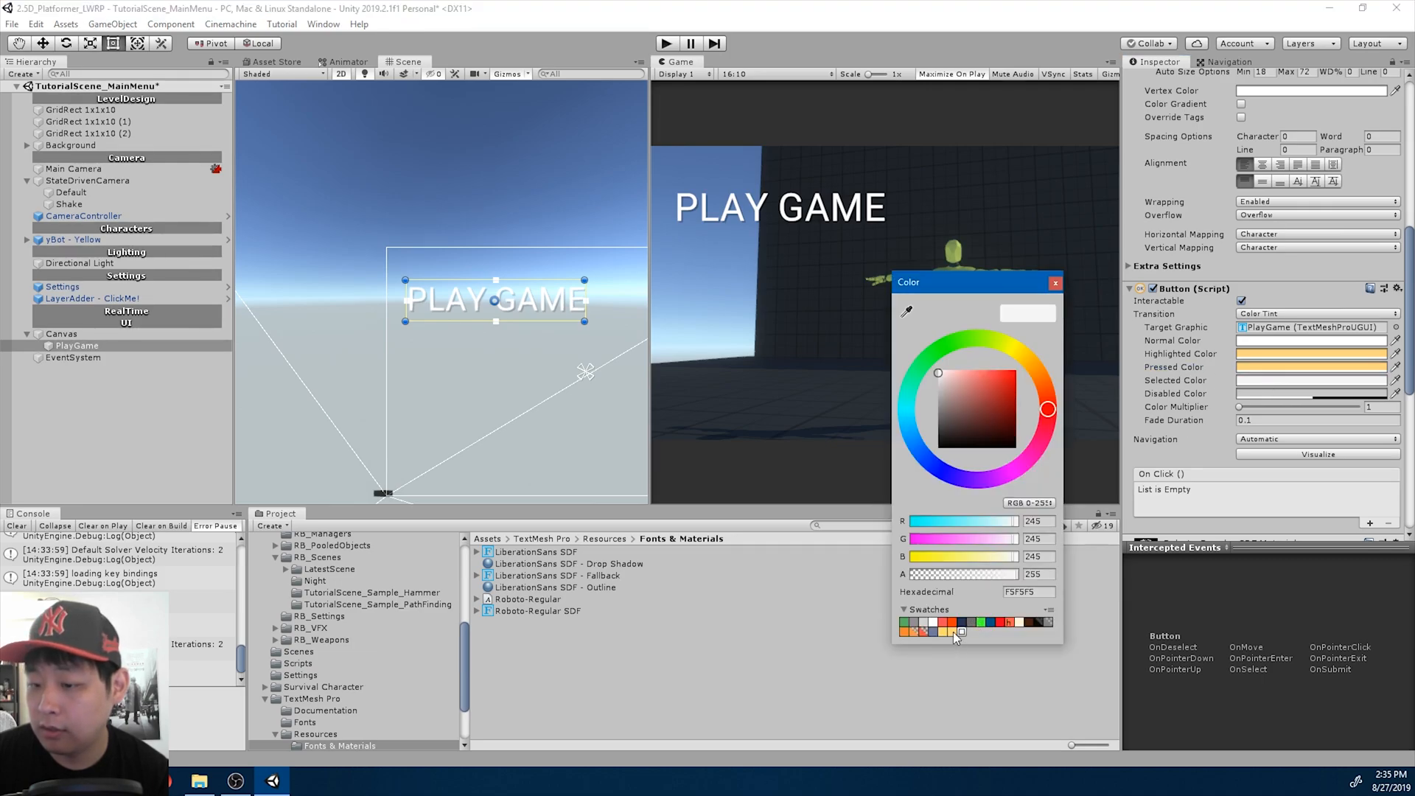
{"action": "left_click", "coordinate": [952, 632]}
{"action": "left_click", "coordinate": [1056, 283]}
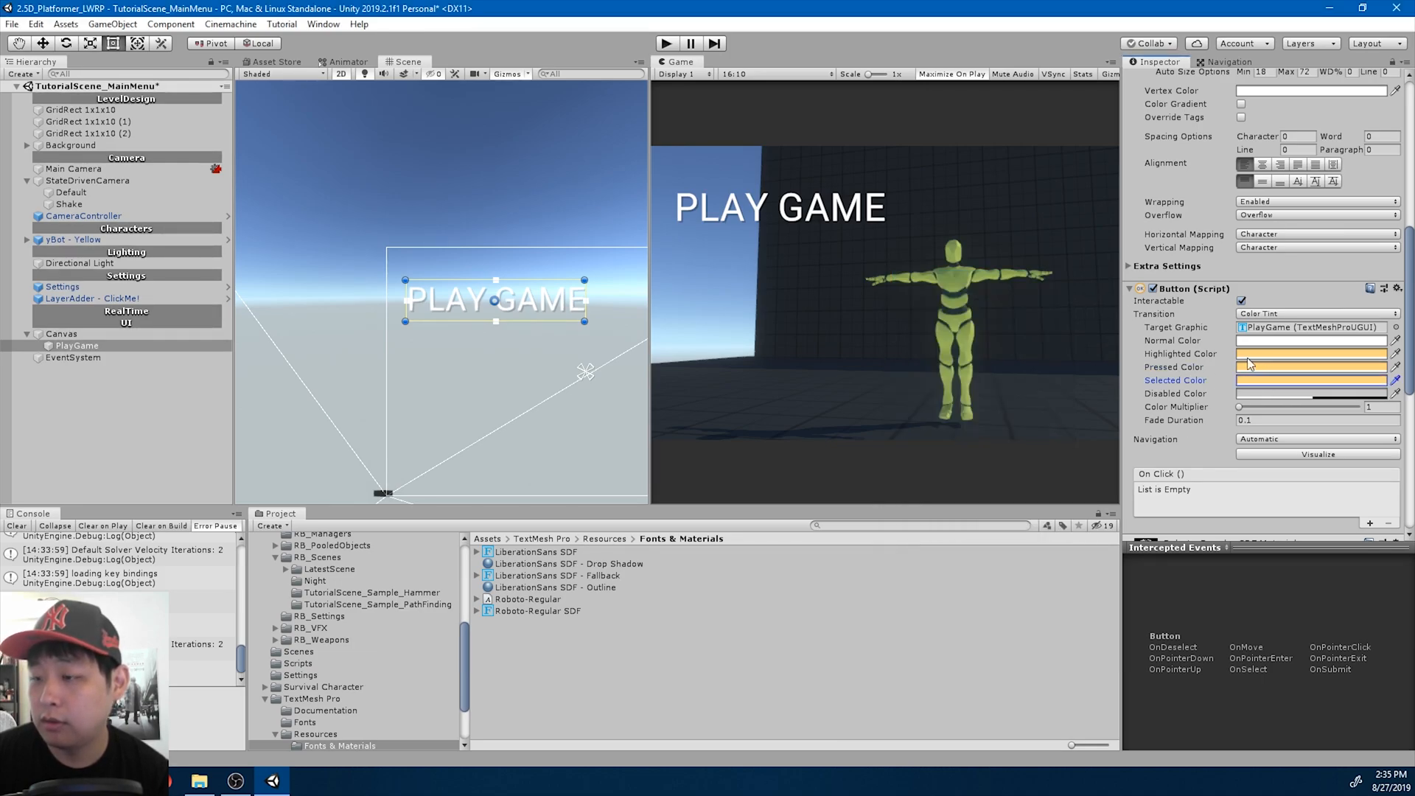
{"action": "left_click", "coordinate": [668, 44]}
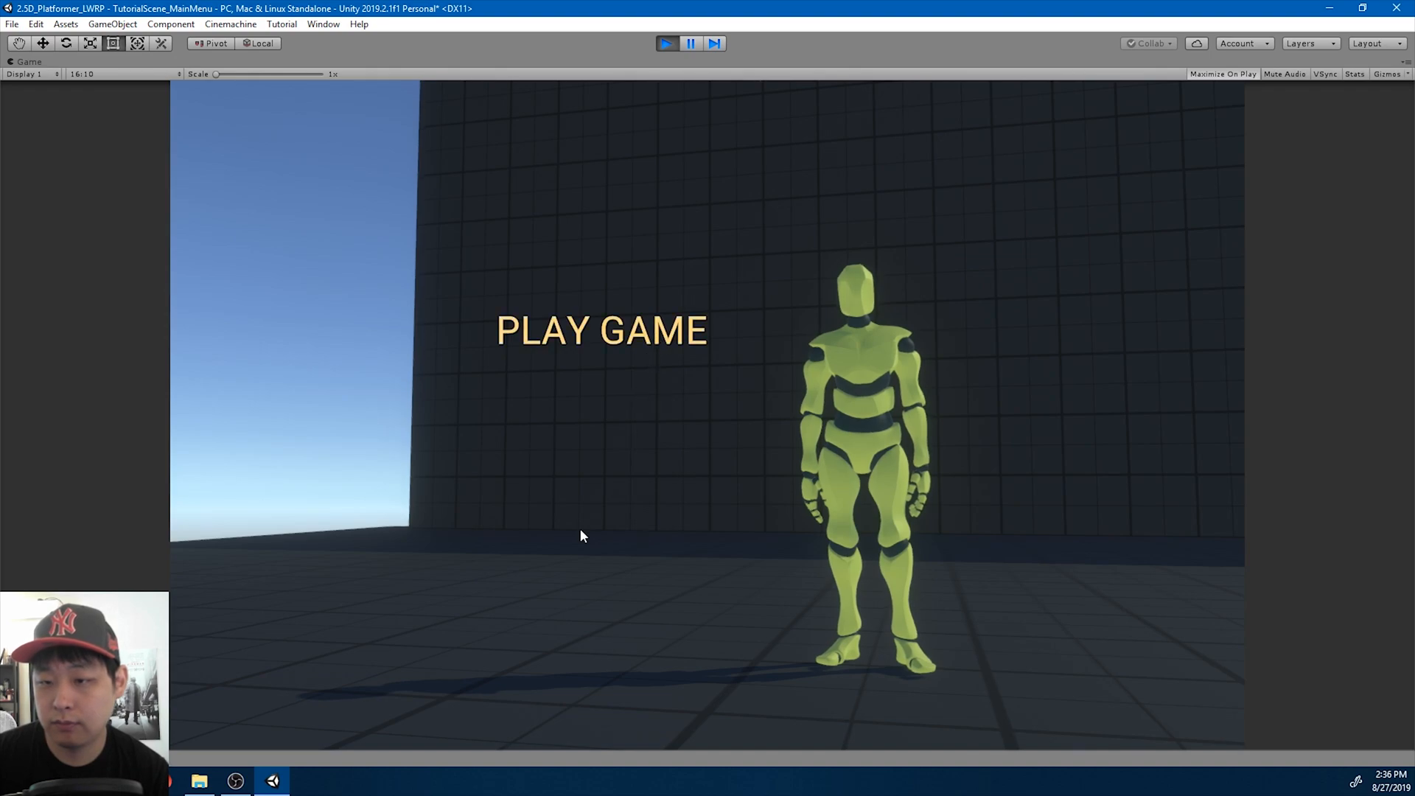
{"action": "left_click", "coordinate": [667, 42]}
- Move the RealTime divider below EventSystem at the end of the Hierarchy and collapse the Canvas and Background groups
{"action": "scroll", "coordinate": [165, 338], "scroll_direction": "down", "scroll_amount": 1}
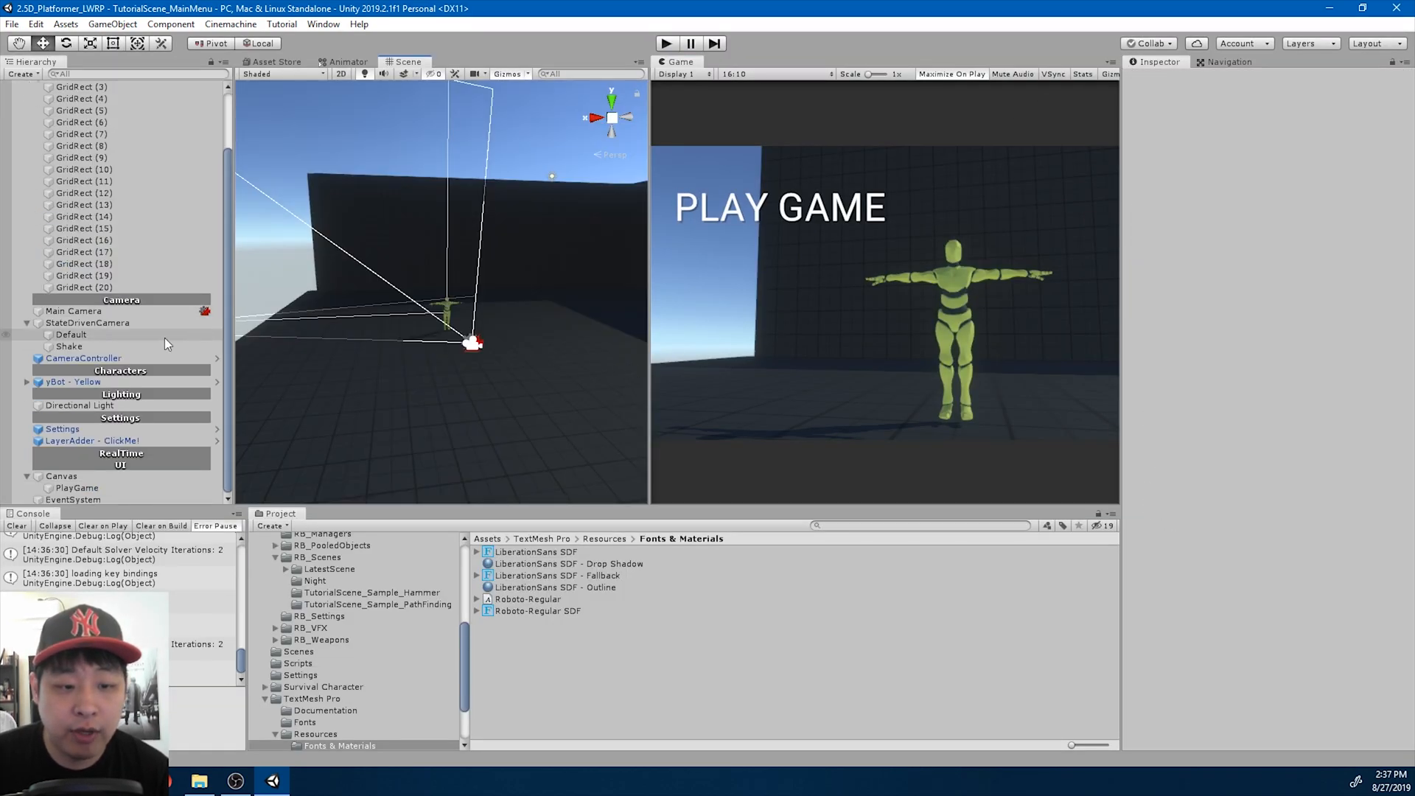
{"action": "left_click", "coordinate": [27, 477]}
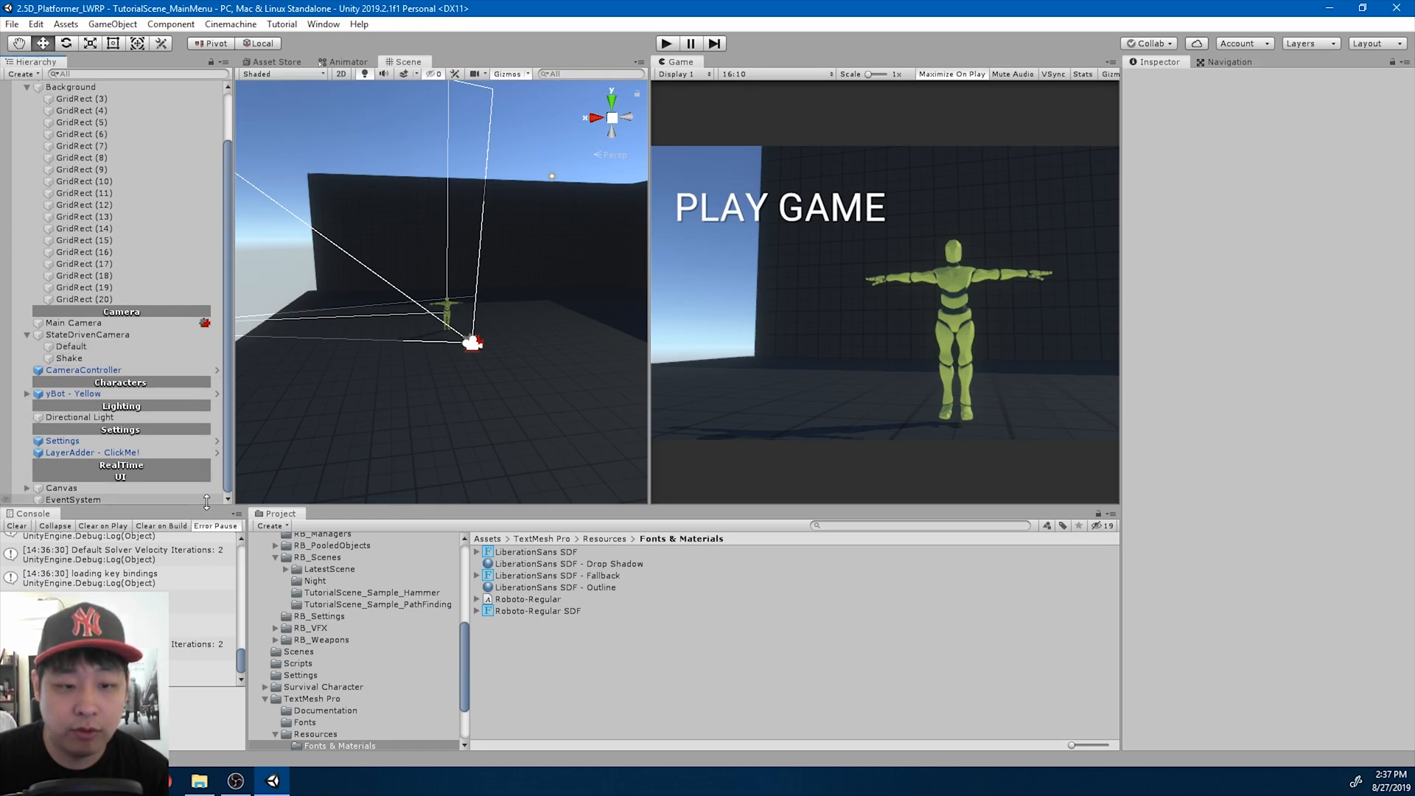
{"action": "left_click_drag", "start_coordinate": [211, 505], "coordinate": [211, 499]}
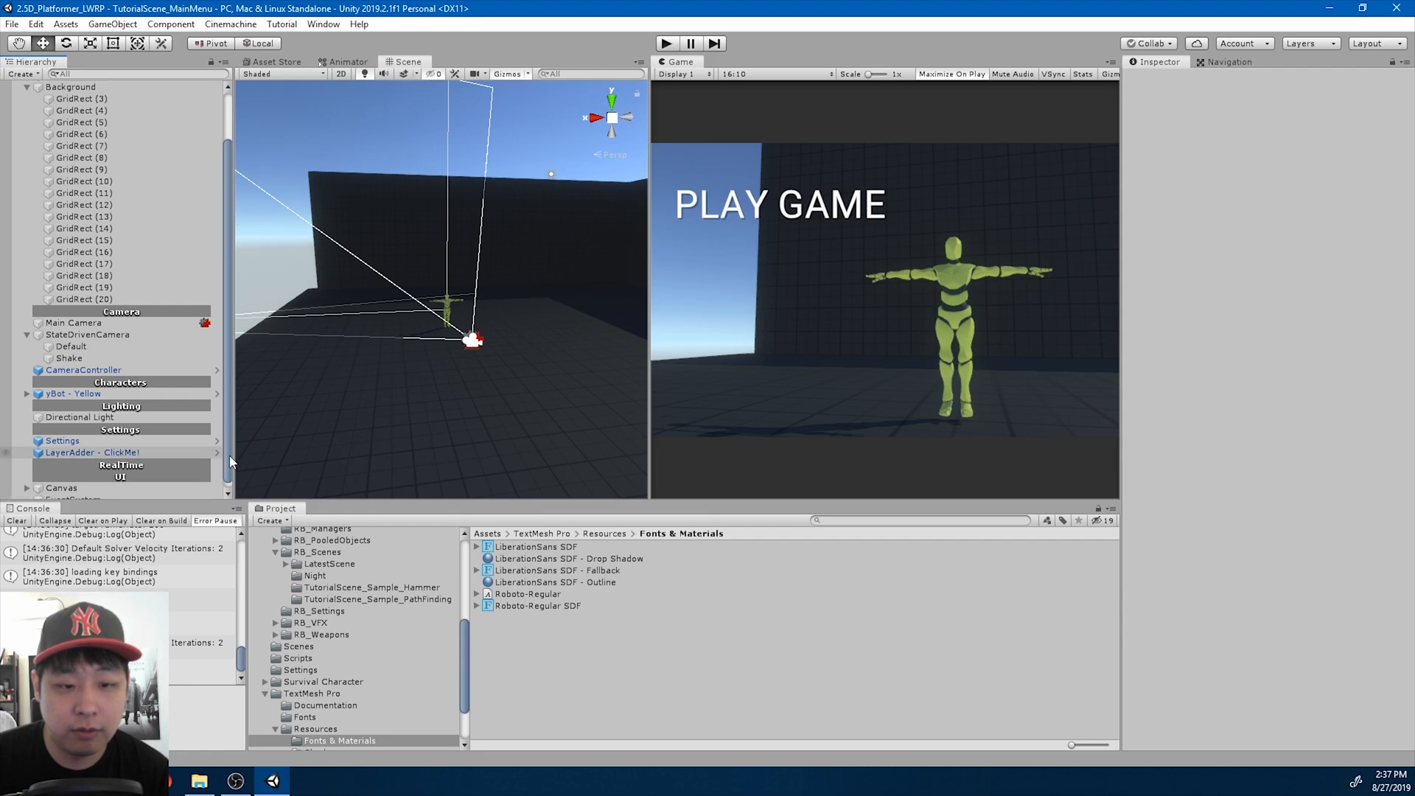
{"action": "left_click", "coordinate": [127, 471]}
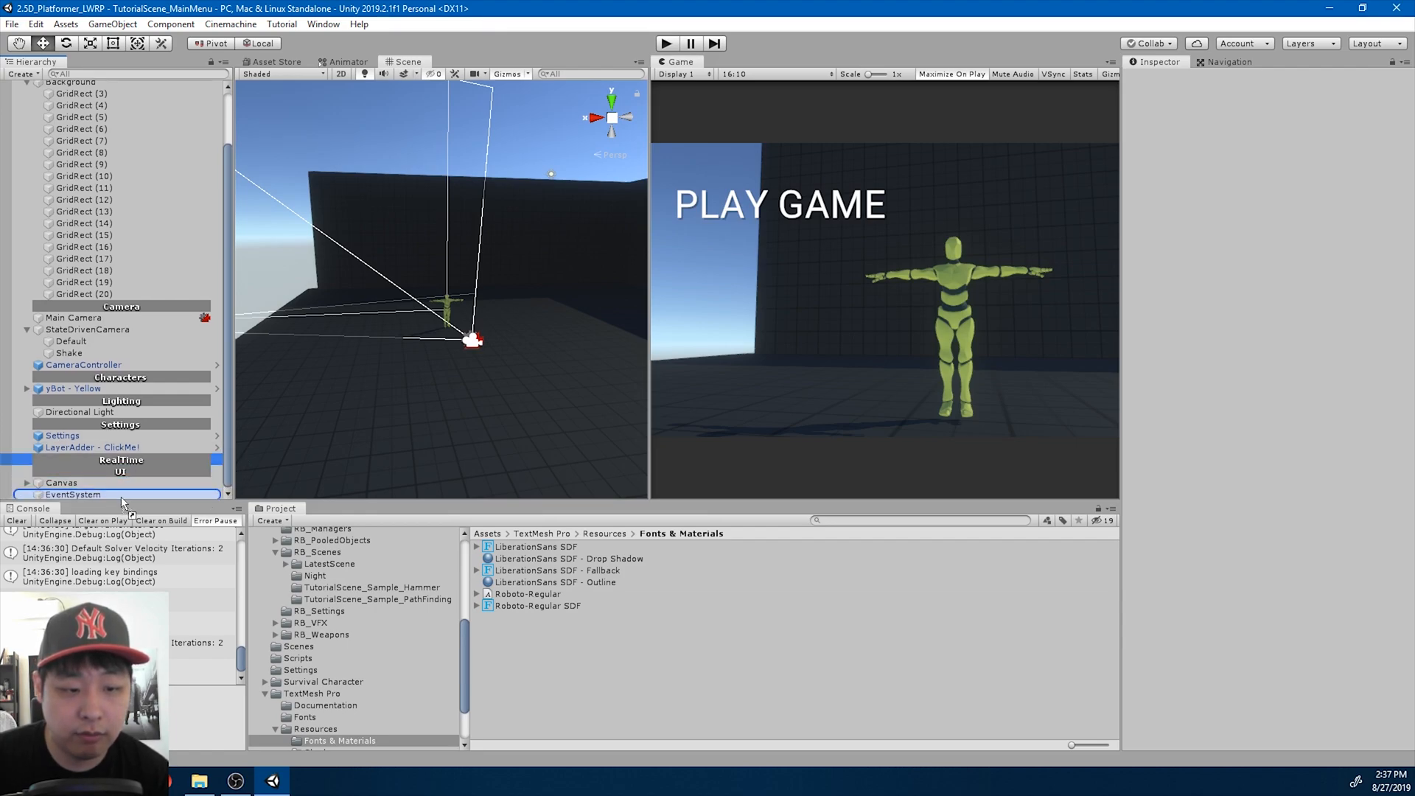
{"action": "left_click_drag", "start_coordinate": [119, 498], "coordinate": [119, 498]}
{"action": "scroll", "coordinate": [182, 448], "scroll_direction": "up", "scroll_amount": 3}
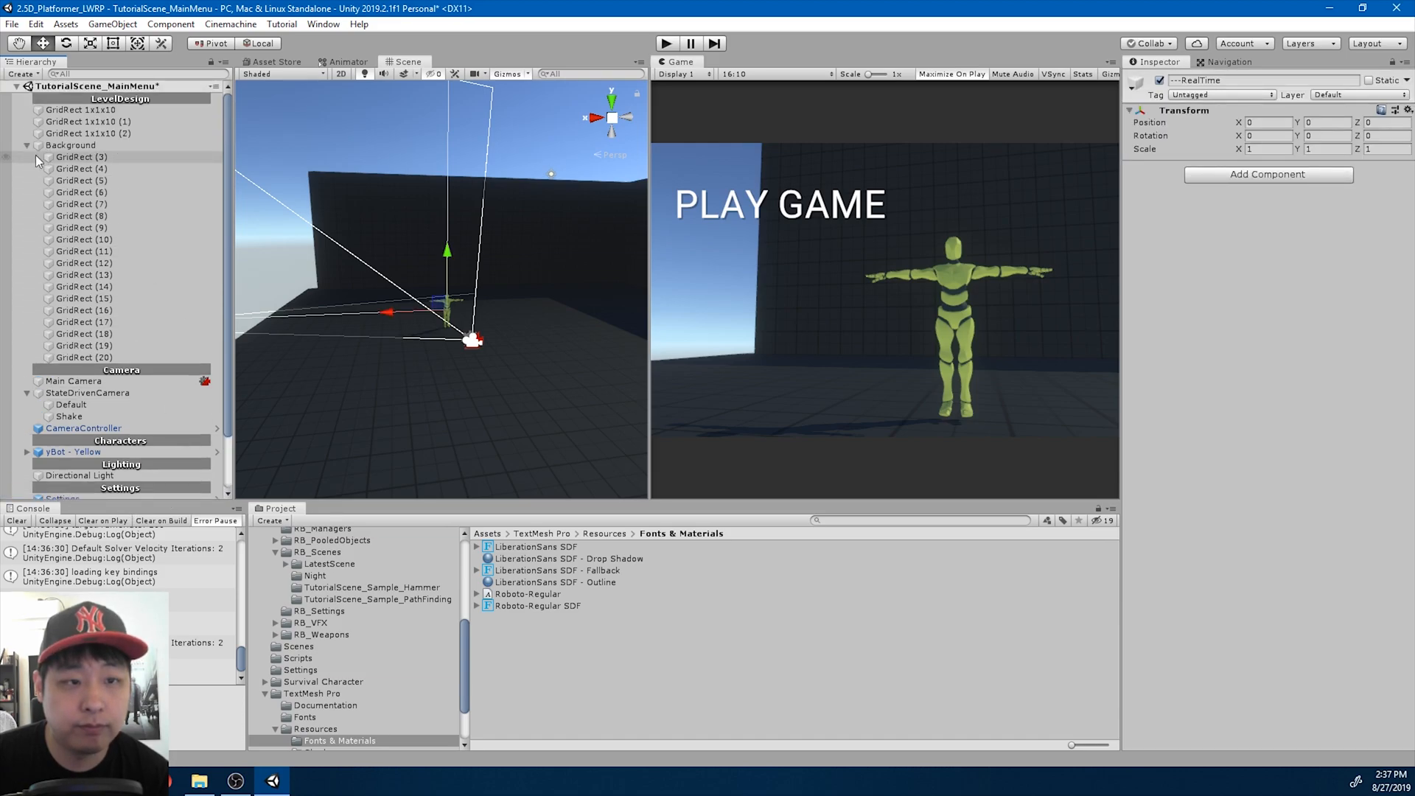
{"action": "left_click", "coordinate": [27, 146]}
- Expand Canvas, select PlayGame and frame it in the Scene view in 2D mode
{"action": "left_click", "coordinate": [125, 336]}
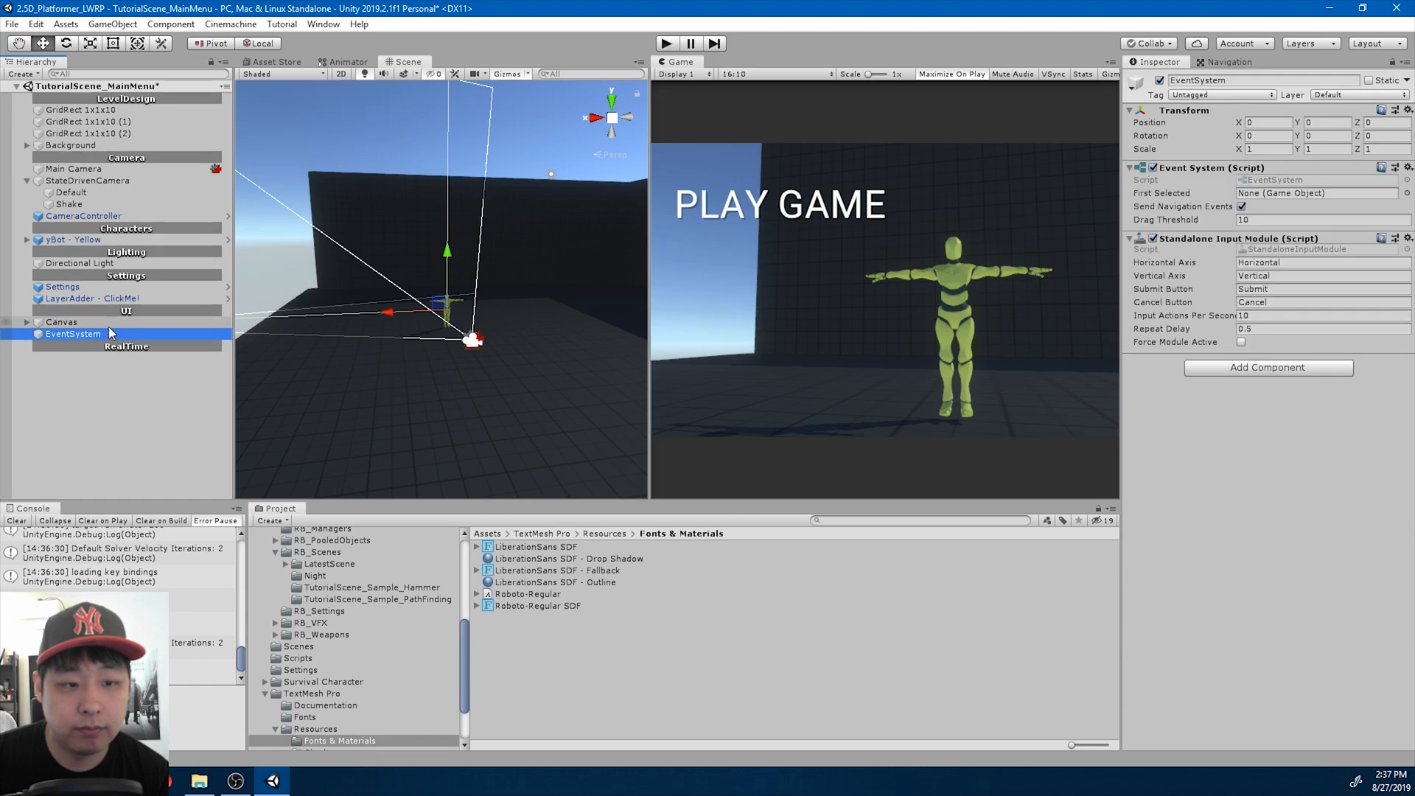
{"action": "left_click", "coordinate": [37, 324]}
{"action": "left_click", "coordinate": [27, 322]}
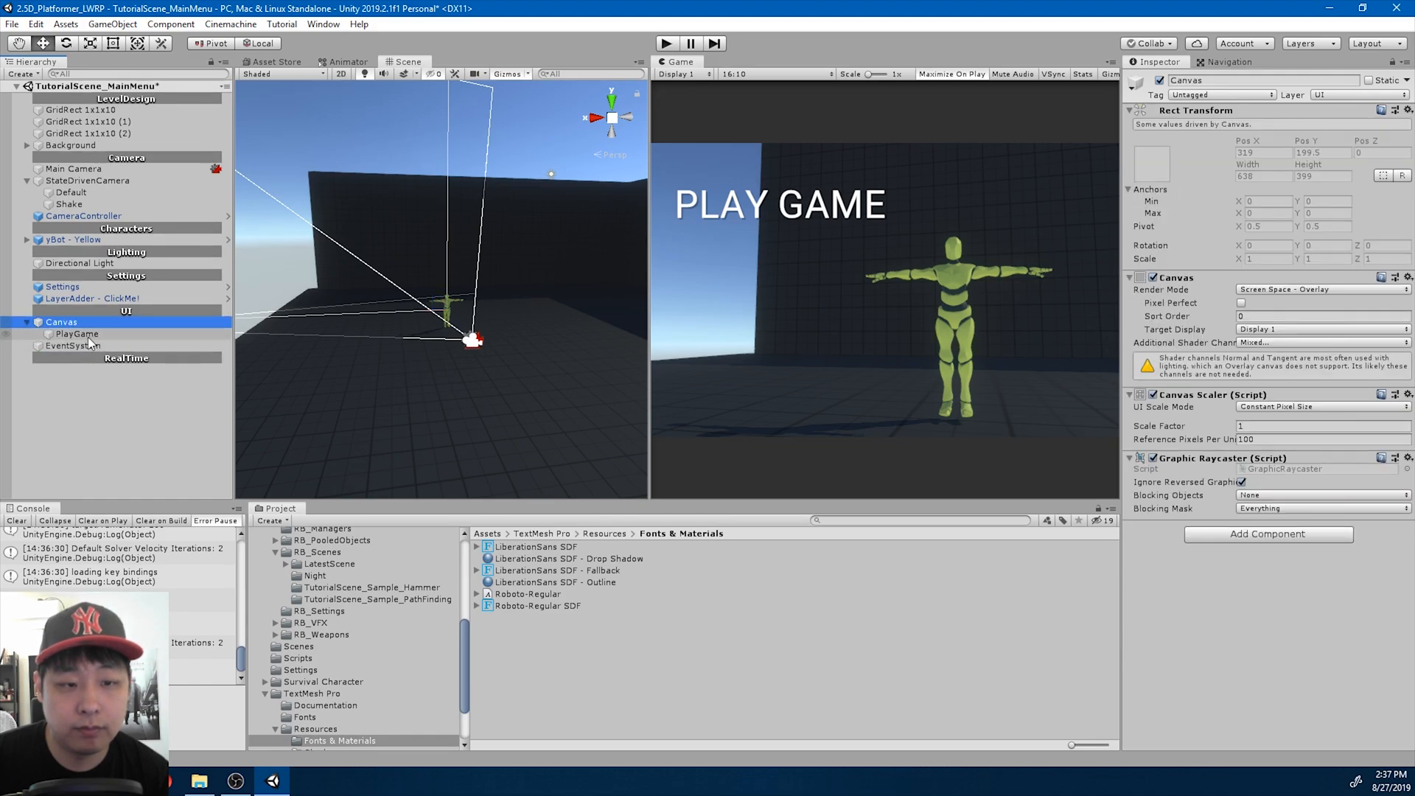
{"action": "double_click", "coordinate": [87, 336]}
{"action": "left_click", "coordinate": [343, 73]}
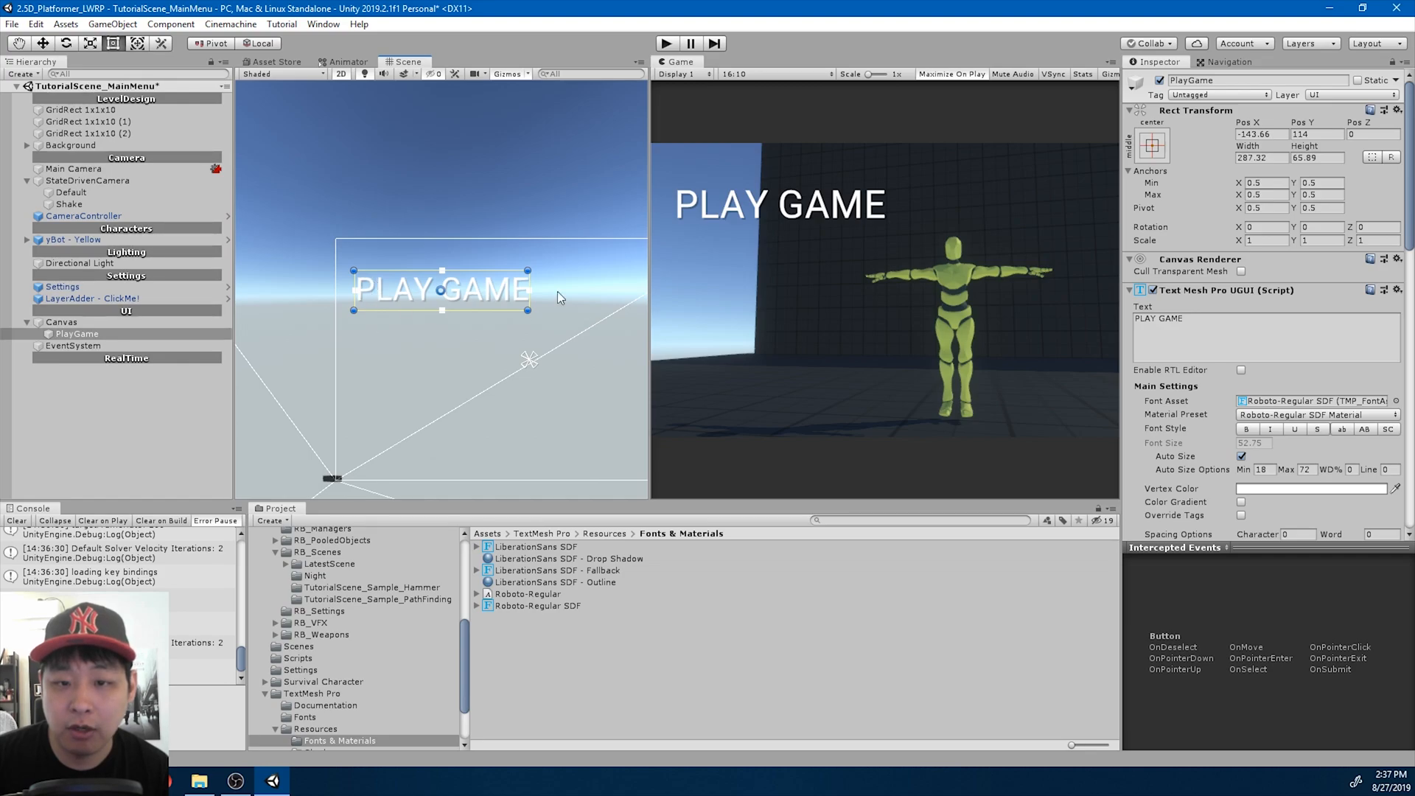
- Create a folder named RB_UI inside the Roundbeargames_Tutorial folder
{"action": "scroll", "coordinate": [383, 634], "scroll_direction": "up", "scroll_amount": 3}
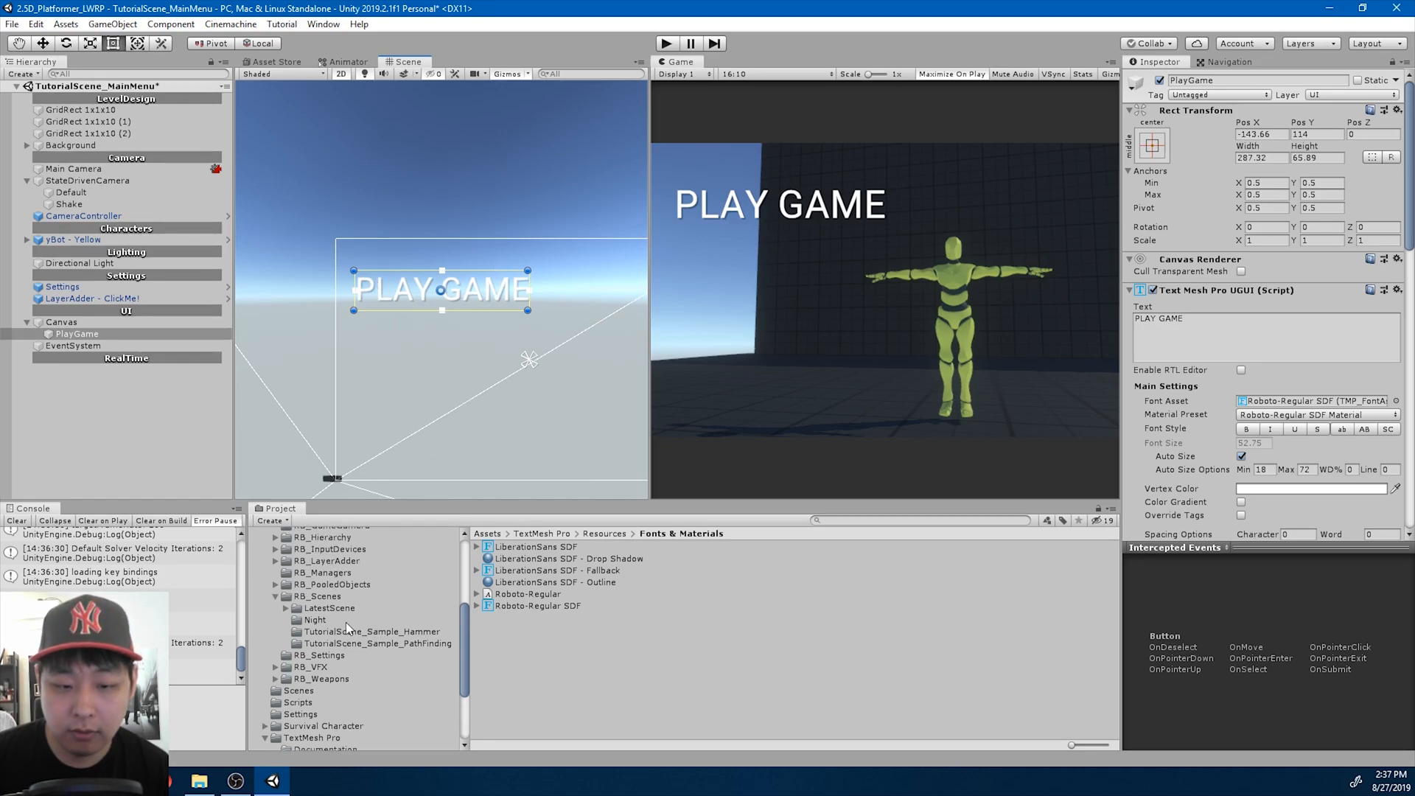
{"action": "left_click", "coordinate": [277, 641]}
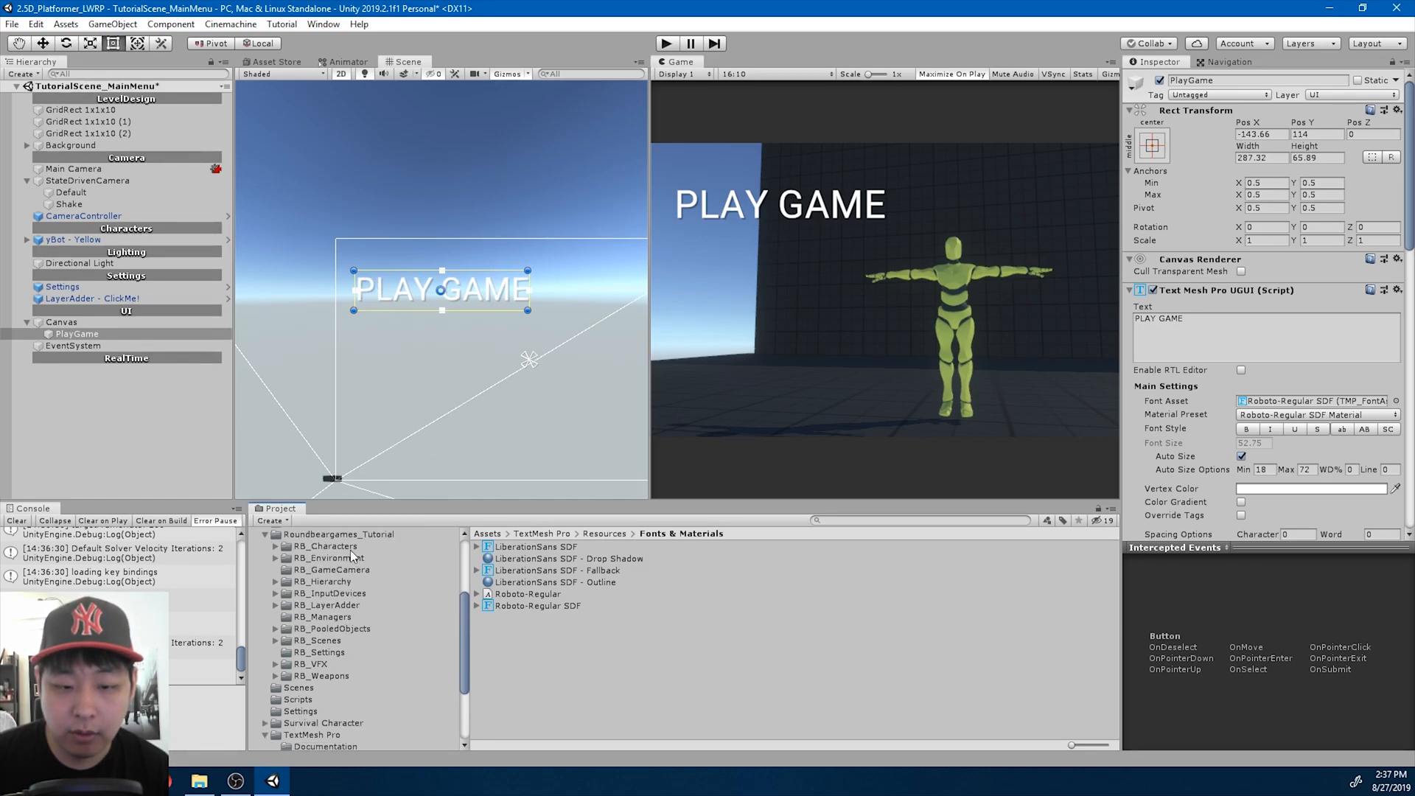
{"action": "scroll", "coordinate": [351, 558], "scroll_direction": "up", "scroll_amount": 2}
{"action": "left_click", "coordinate": [368, 577]}
{"action": "right_click", "coordinate": [369, 577]}
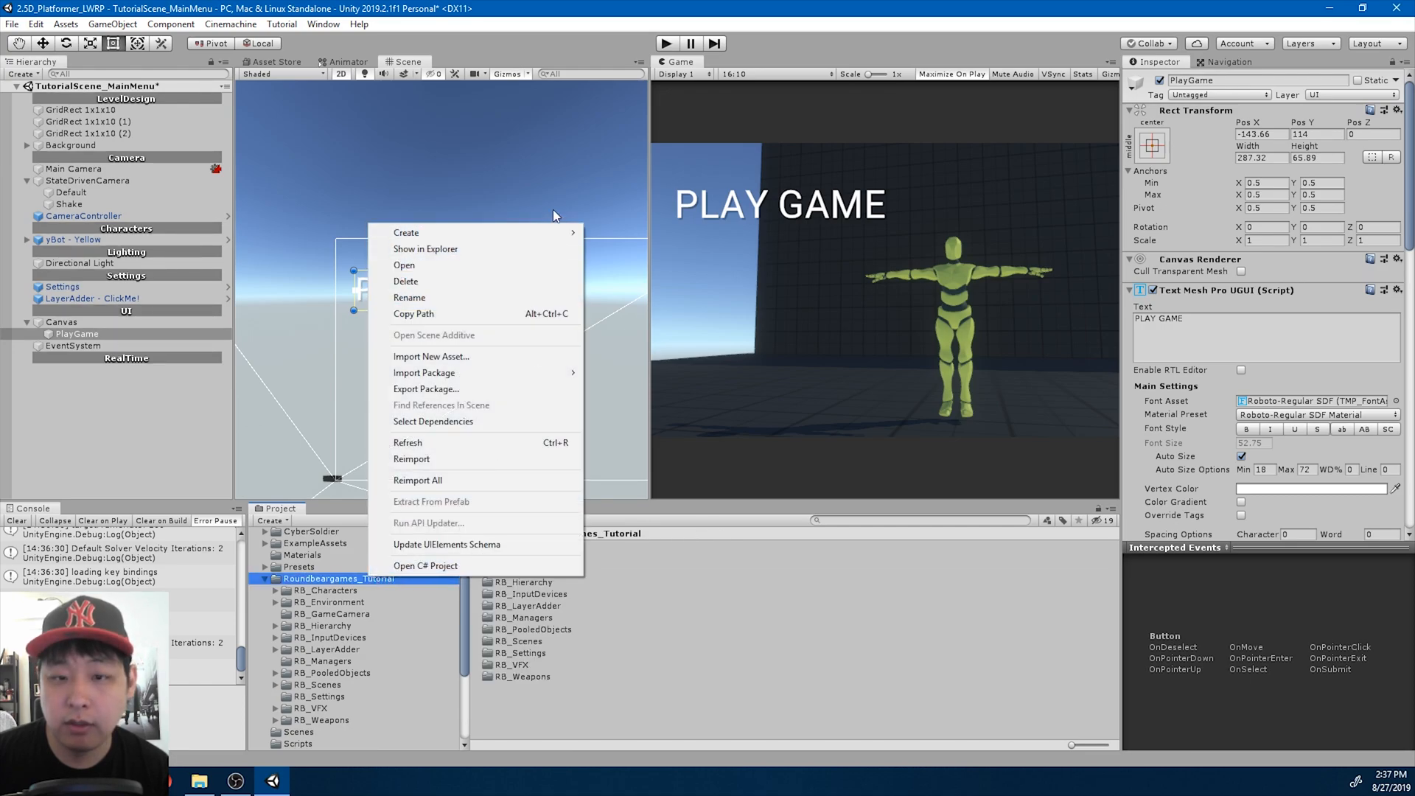
{"action": "mouse_move", "coordinate": [547, 232]}
{"action": "left_click", "coordinate": [669, 120]}
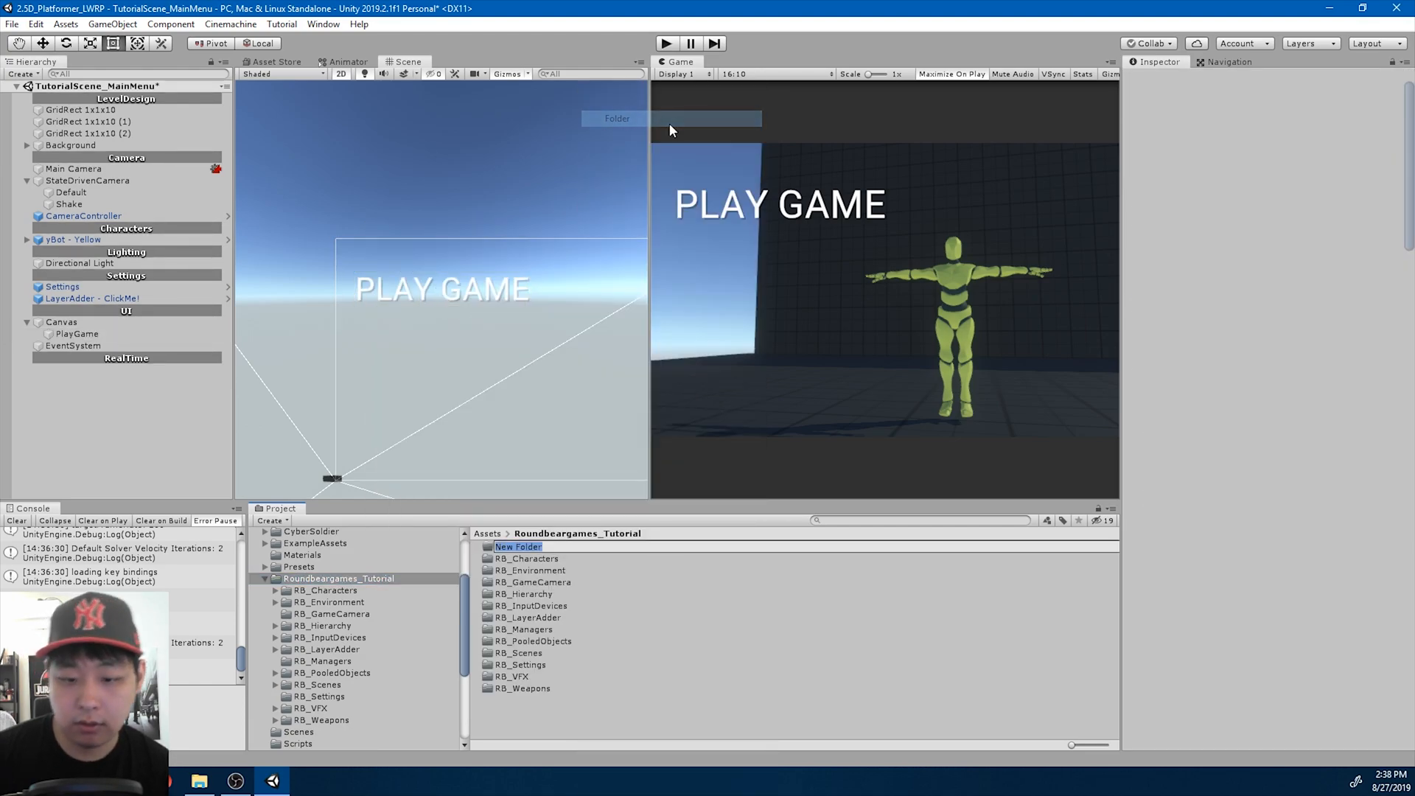
{"action": "type", "text": "RB_UI"}
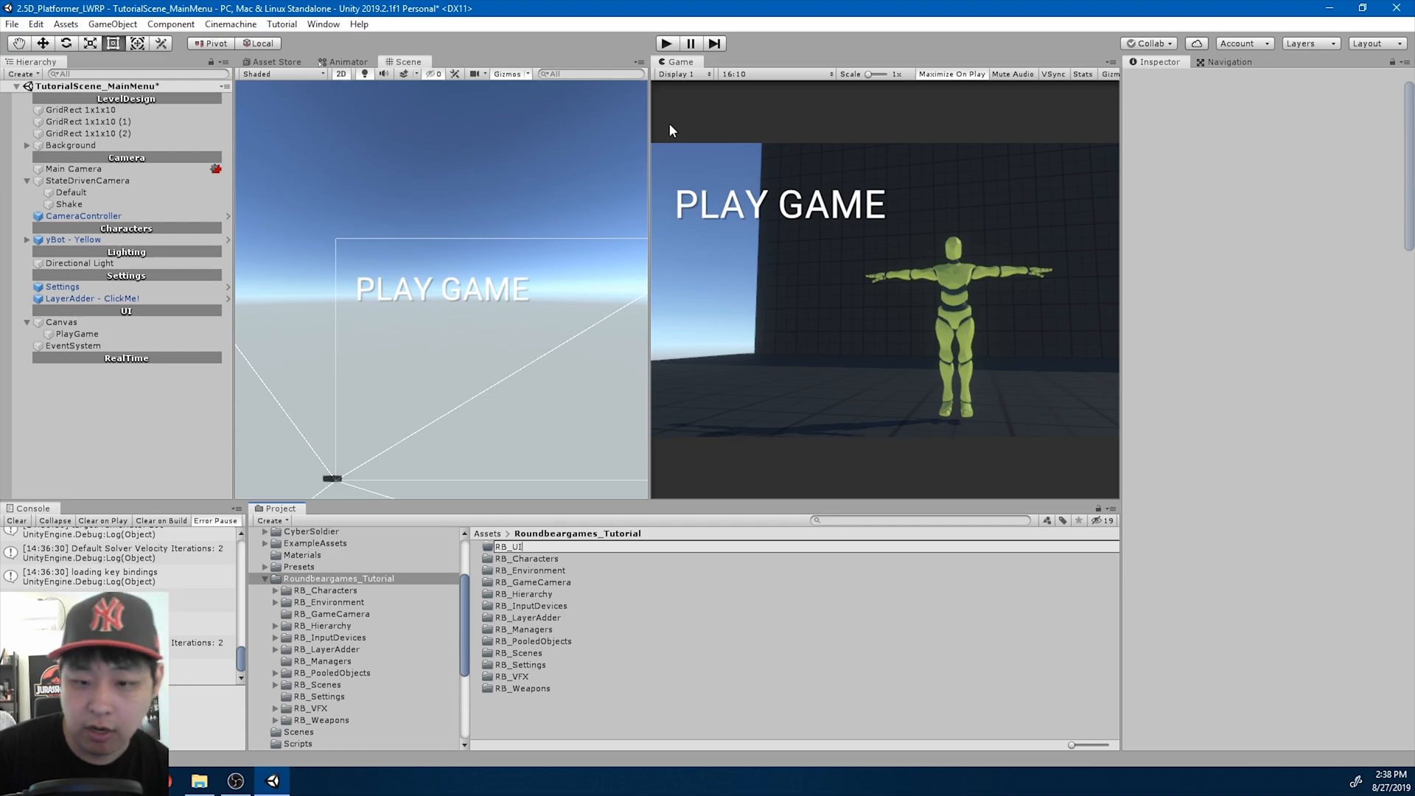
{"action": "key", "text": "Return"}
- Create a C# script named PlayGameButton inside the RB_UI folder
{"action": "key", "text": "Return"}
{"action": "right_click", "coordinate": [622, 619]}
{"action": "mouse_move", "coordinate": [745, 276]}
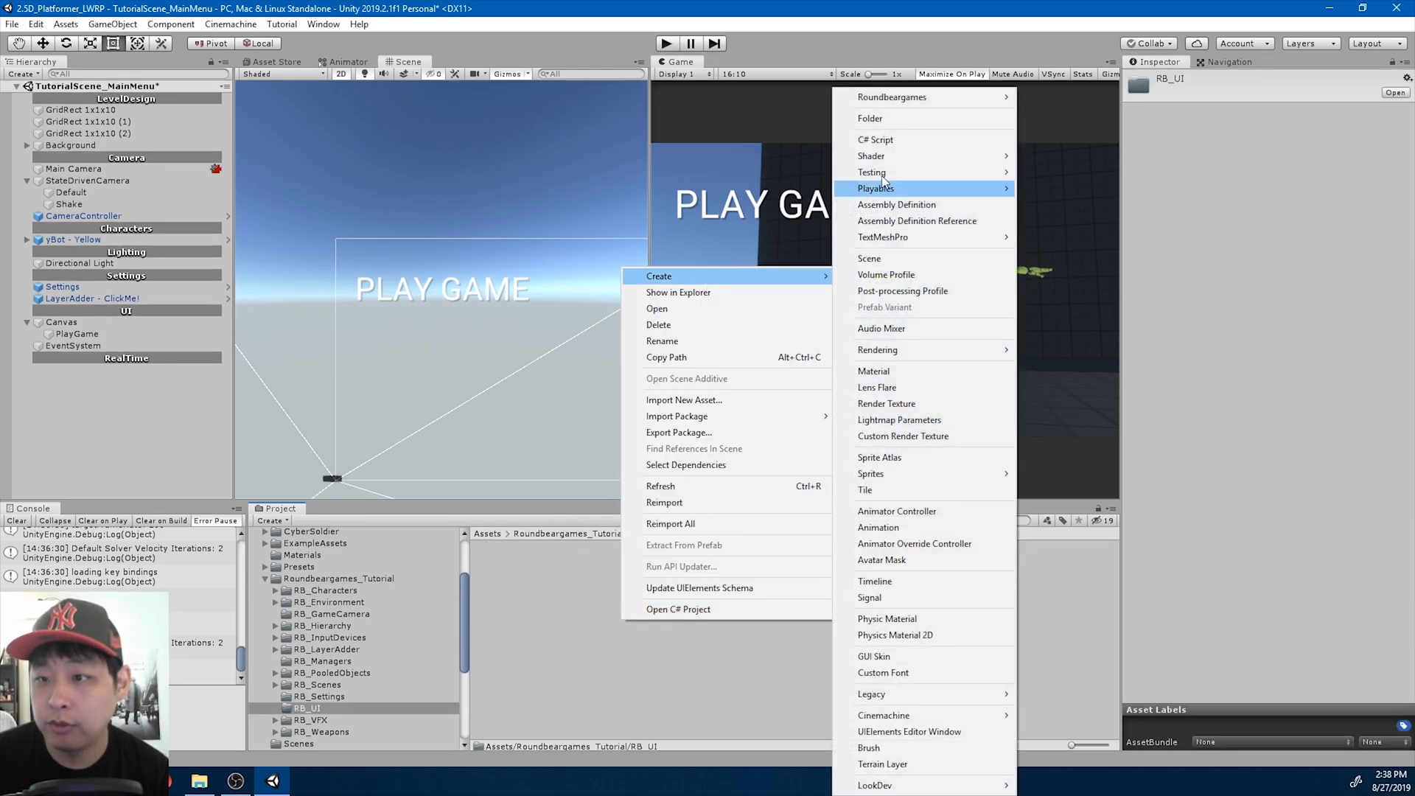
{"action": "left_click", "coordinate": [891, 140]}
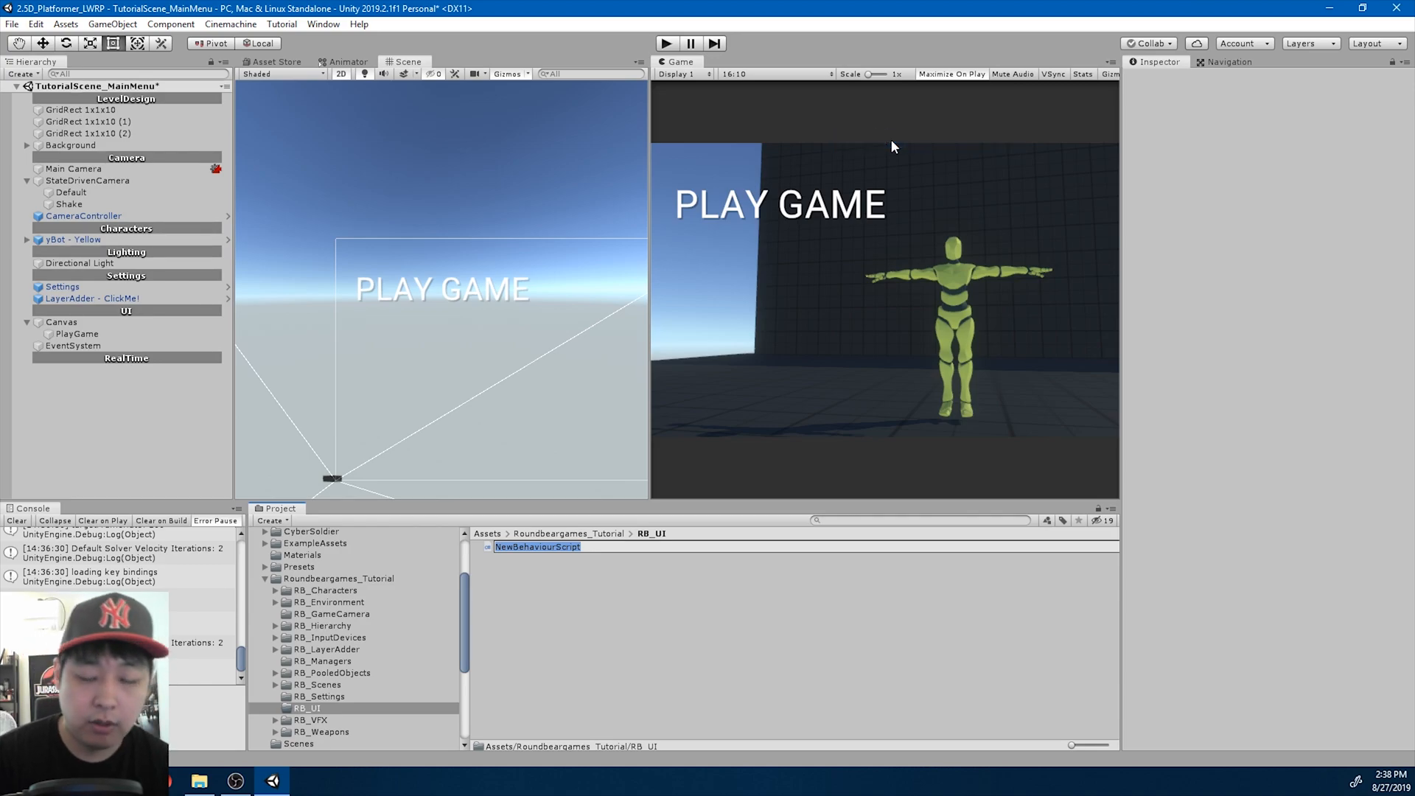
{"action": "type", "text": "PlayGameButton"}
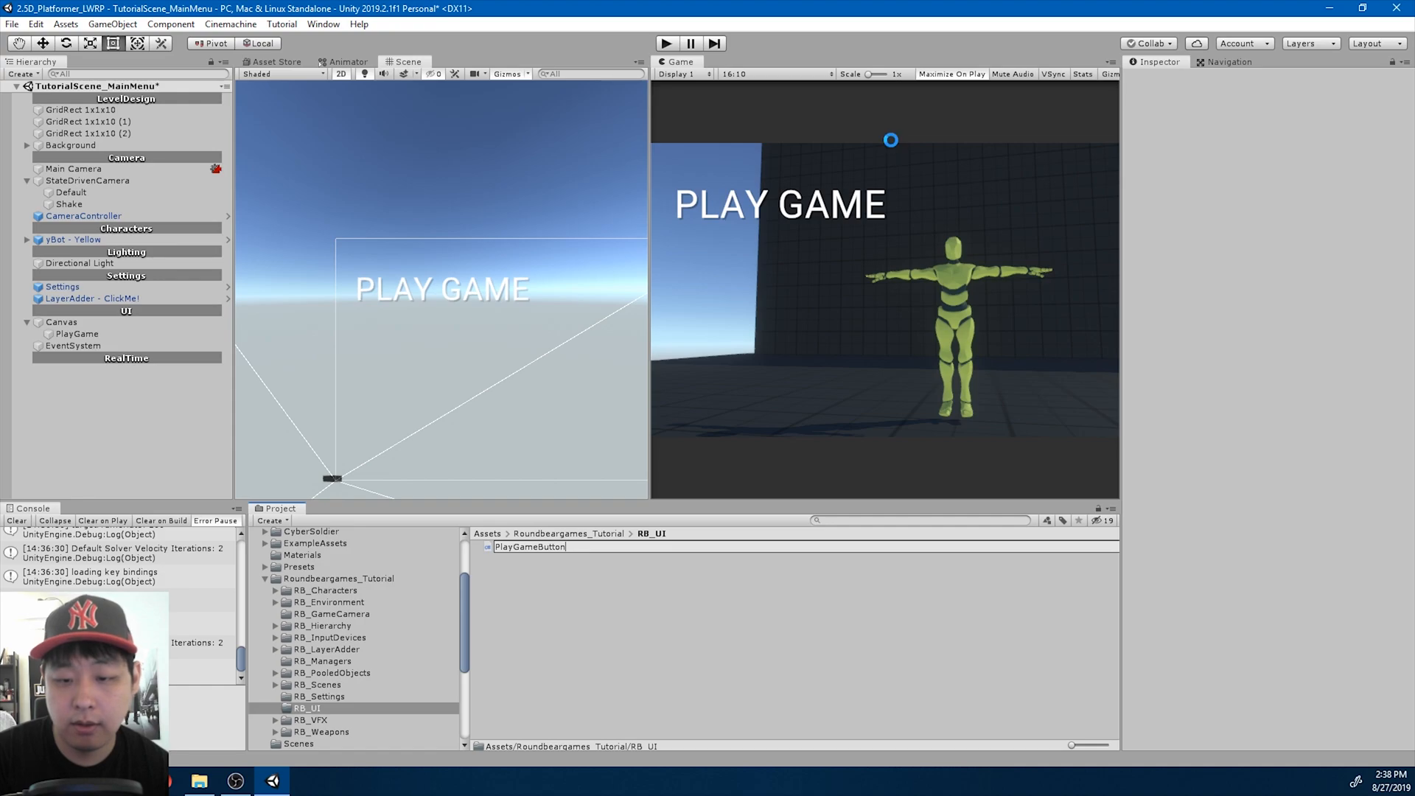
{"action": "key", "text": "Return"}
- Attach the PlayGameButton script to the PlayGame object and open the script in Visual Studio
{"action": "left_click", "coordinate": [73, 333]}
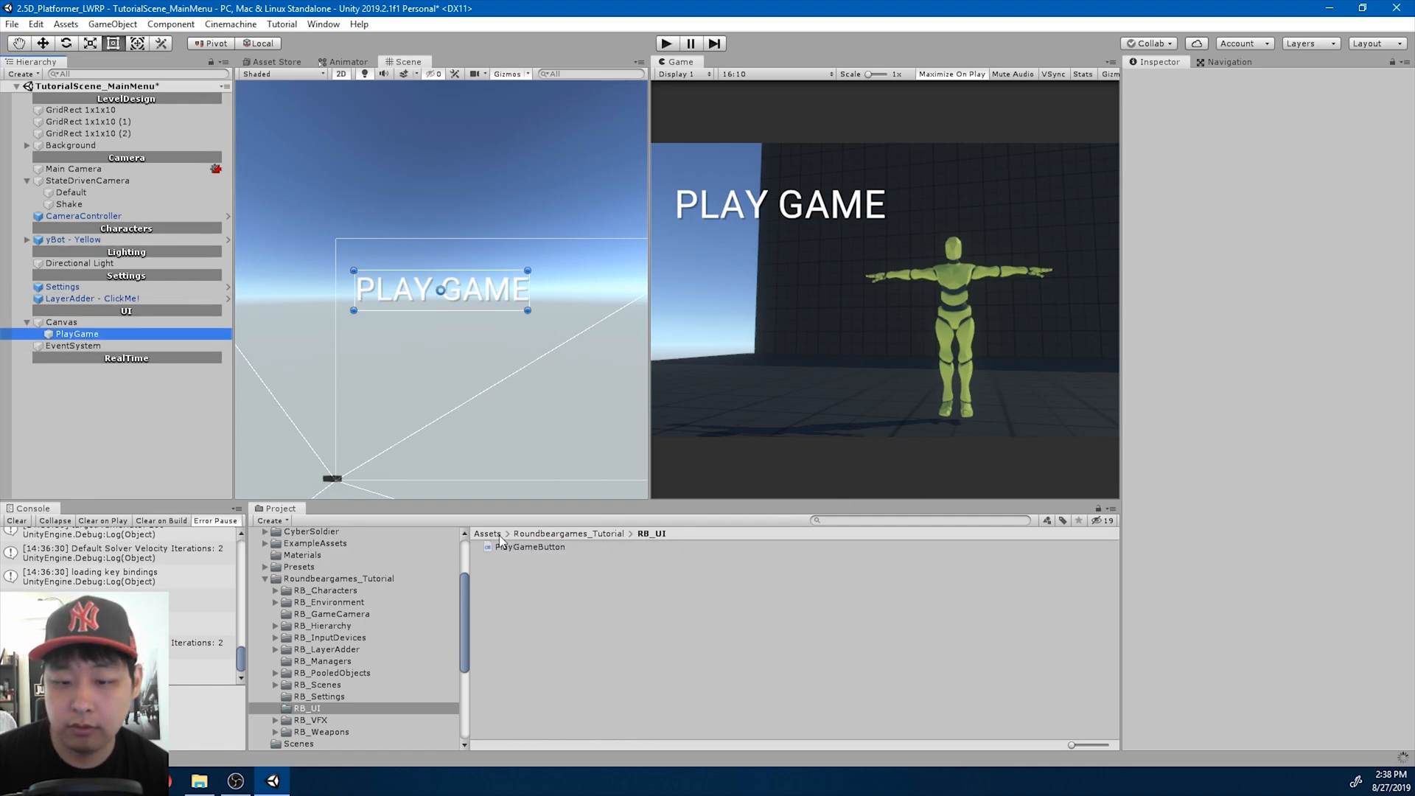
{"action": "left_click", "coordinate": [547, 547]}
{"action": "left_click_drag", "start_coordinate": [547, 548], "coordinate": [84, 335]}
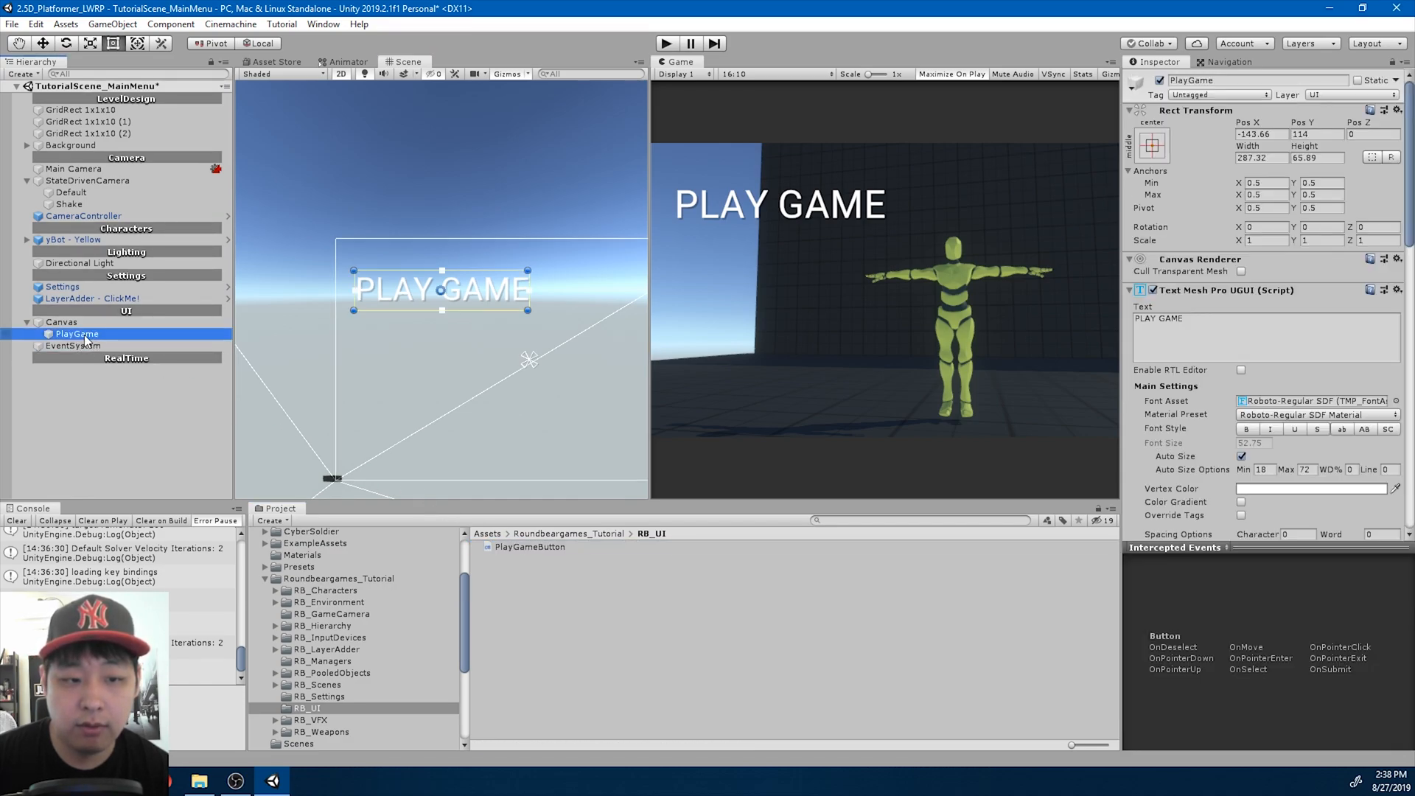
{"action": "scroll", "coordinate": [1215, 396], "scroll_direction": "down", "scroll_amount": 10}
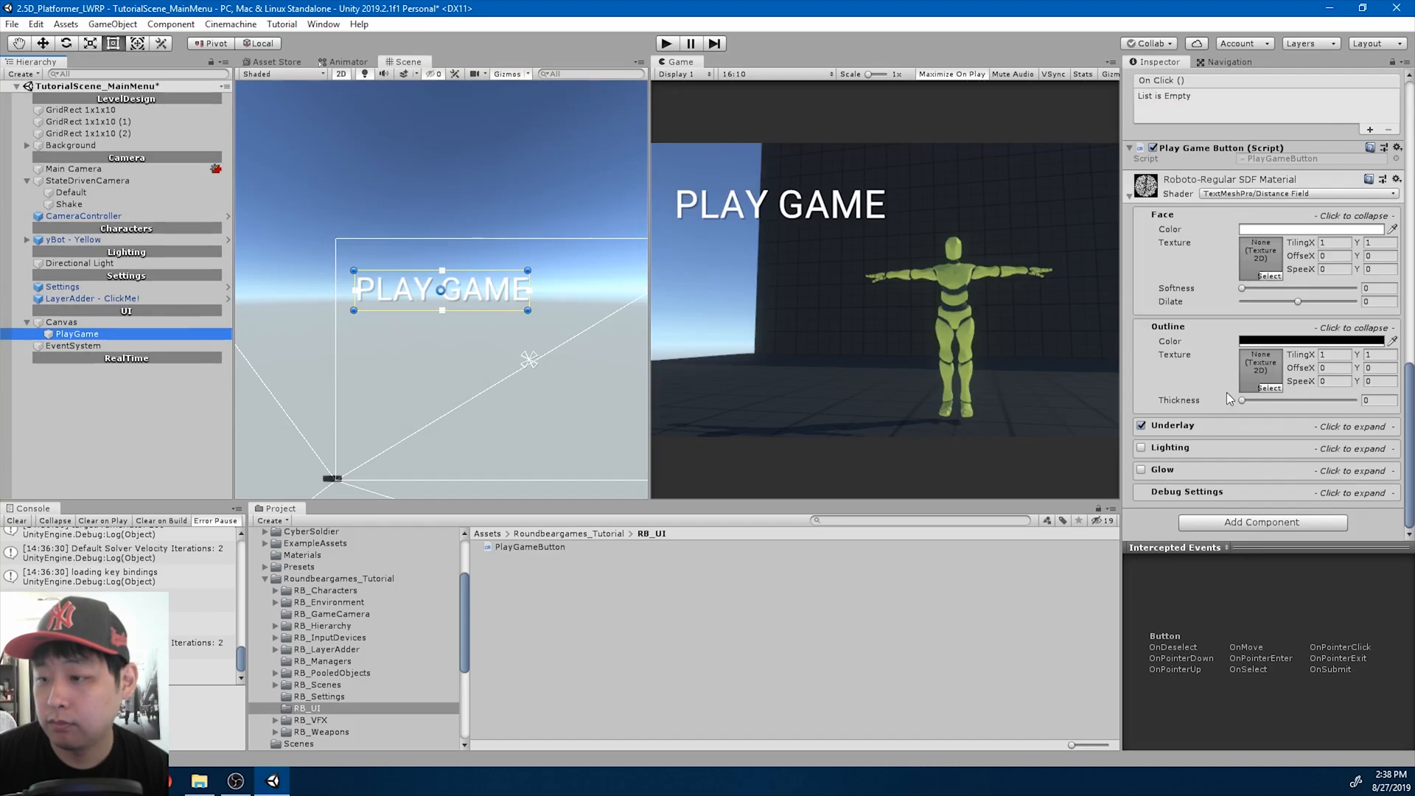
{"action": "double_click", "coordinate": [1284, 158]}
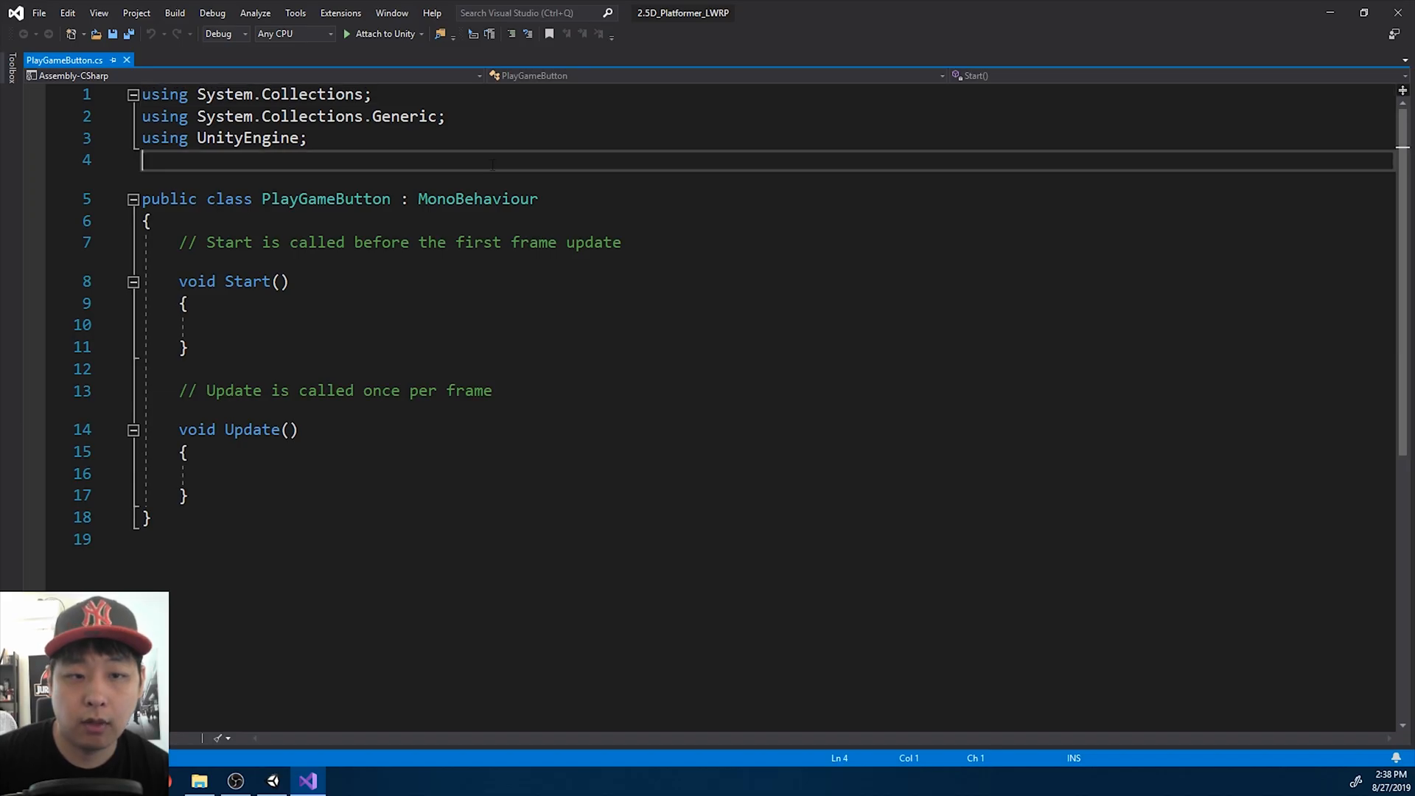
- Wrap the PlayGameButton class in a Roundbeargames namespace
{"action": "key", "text": "Return"}
{"action": "type", "text": "na"}
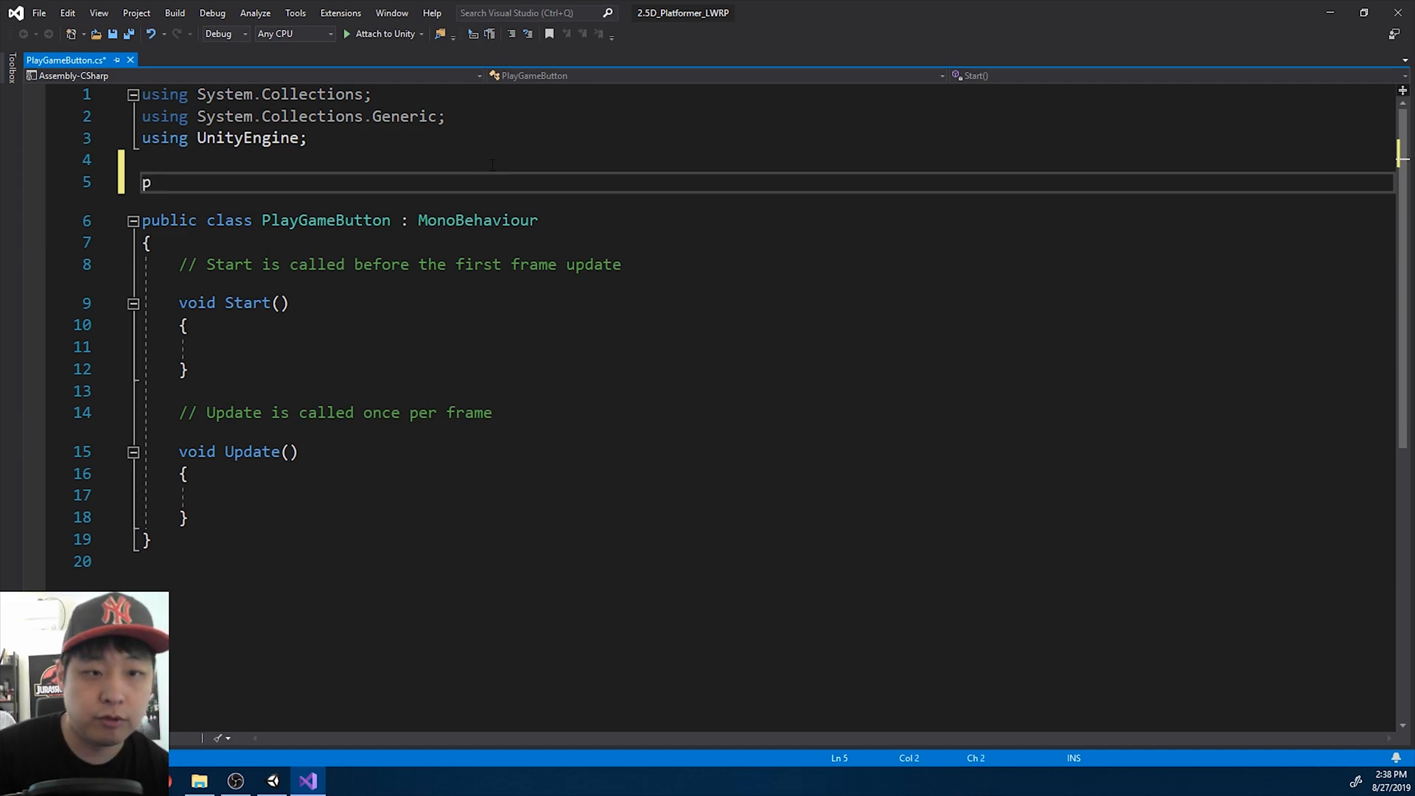
{"action": "type", "text": "mespace Roundbeargames"}
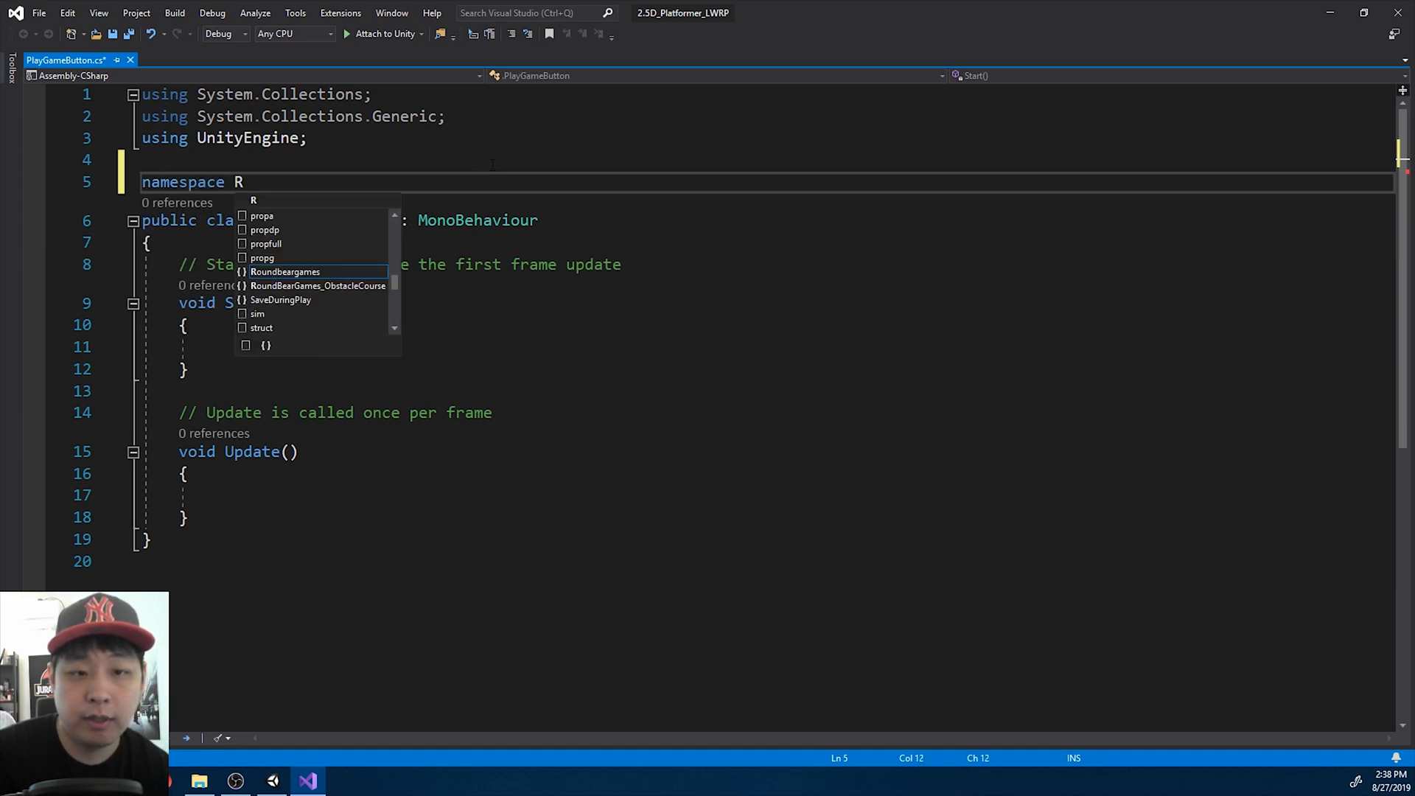
{"action": "key", "text": "Return"}
{"action": "type", "text": "{"}
{"action": "key", "text": "Return"}
{"action": "left_click_drag", "start_coordinate": [221, 627], "coordinate": [142, 286]}
{"action": "key", "text": "ctrl+x"}
{"action": "key", "text": "Up"}
{"action": "key", "text": "Up"}
{"action": "key", "text": "ctrl+v"}
{"action": "key", "text": "Down"}
{"action": "key", "text": "Down"}
{"action": "key", "text": "BackSpace"}
{"action": "key", "text": "Up"}
{"action": "key", "text": "BackSpace"}
{"action": "key", "text": "BackSpace"}
- Remove the default Start and Update methods with their comments from the PlayGameButton class
{"action": "left_click_drag", "start_coordinate": [267, 487], "coordinate": [267, 222]}
{"action": "key", "text": "BackSpace"}
{"action": "key", "text": "Return"}
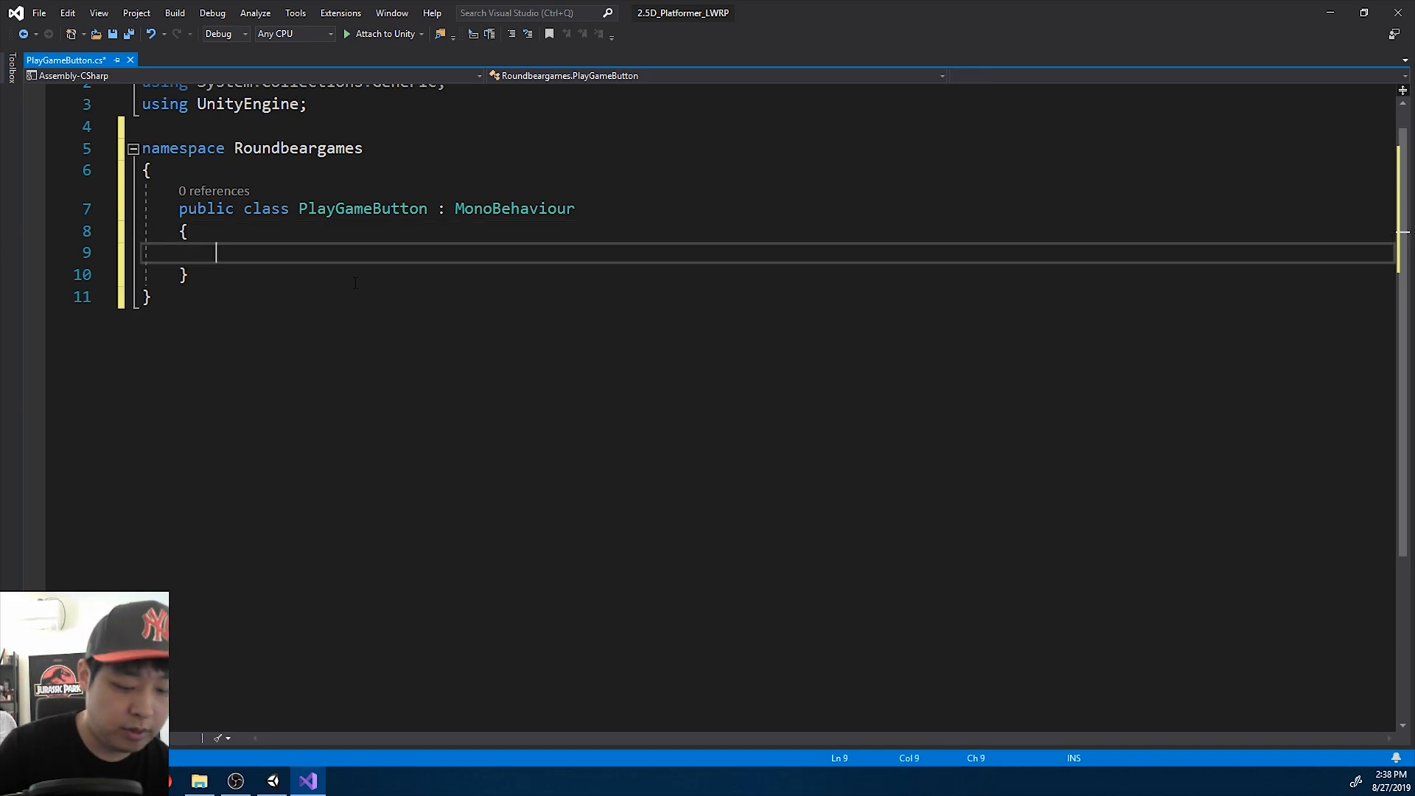
- Add a public void OnClick_PlayGame() method that logs "clicked: PlayGame" with Debug.Log, and save the script
{"action": "type", "text": "public void OnClick_"}
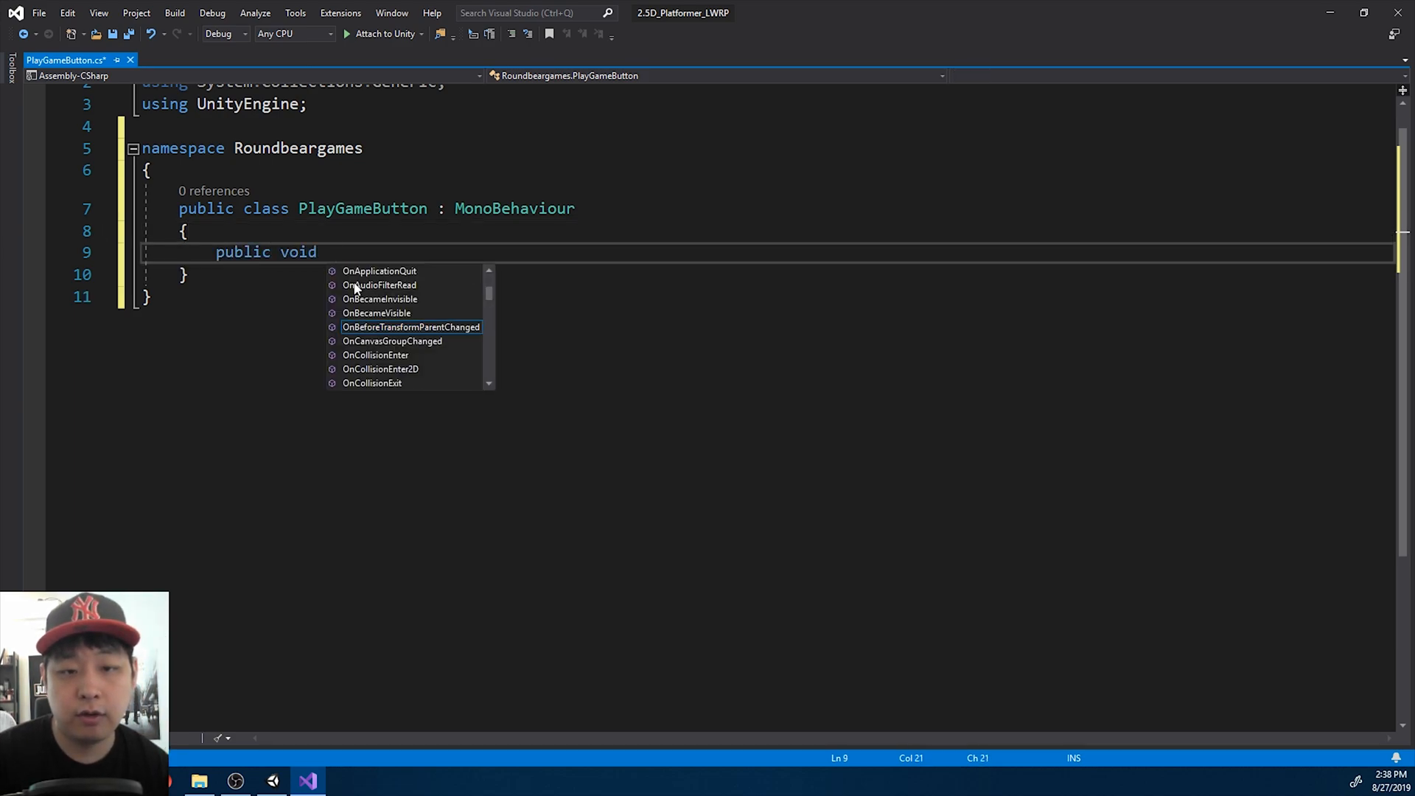
{"action": "type", "text": "PlayGame"}
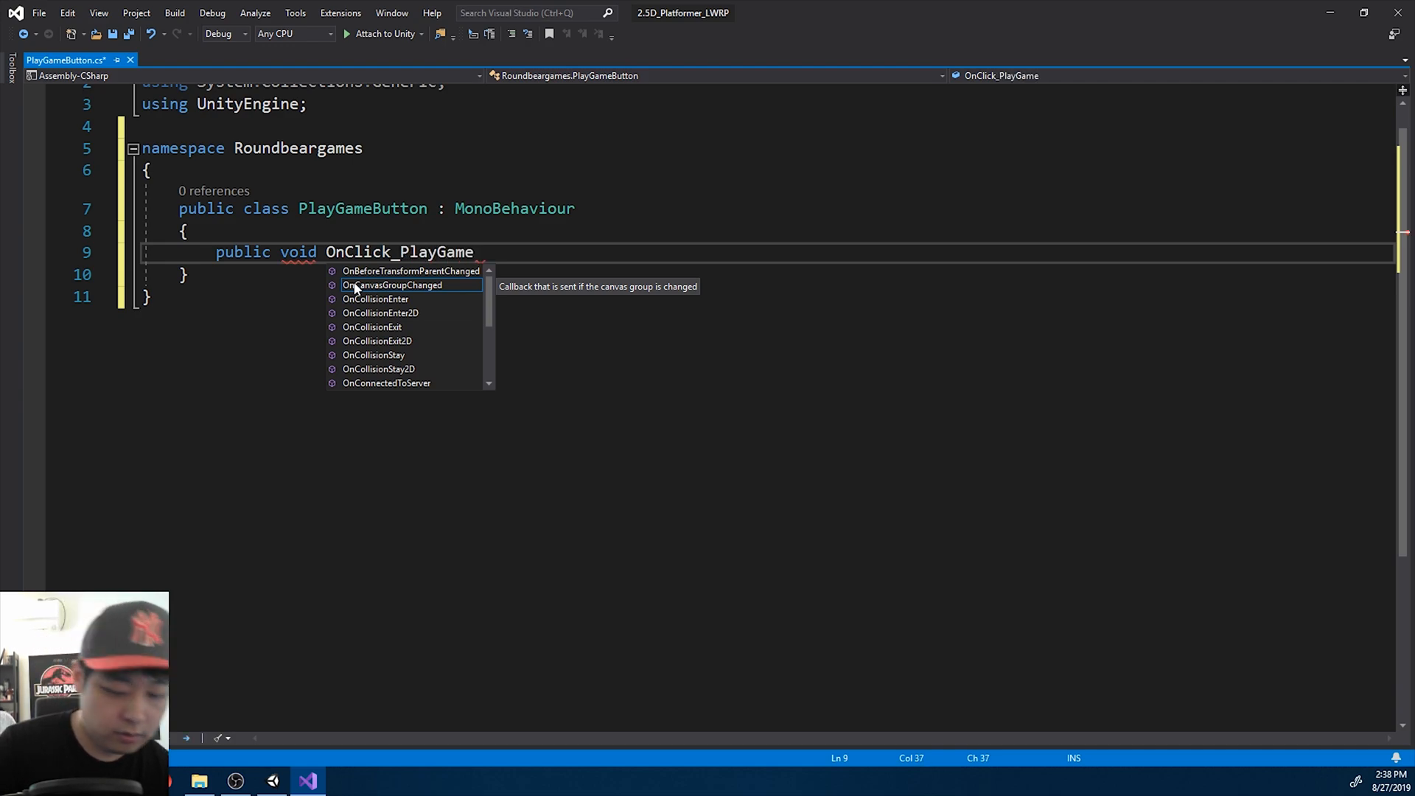
{"action": "type", "text": "() {"}
{"action": "key", "text": "Return"}
{"action": "type", "text": "Debug."}
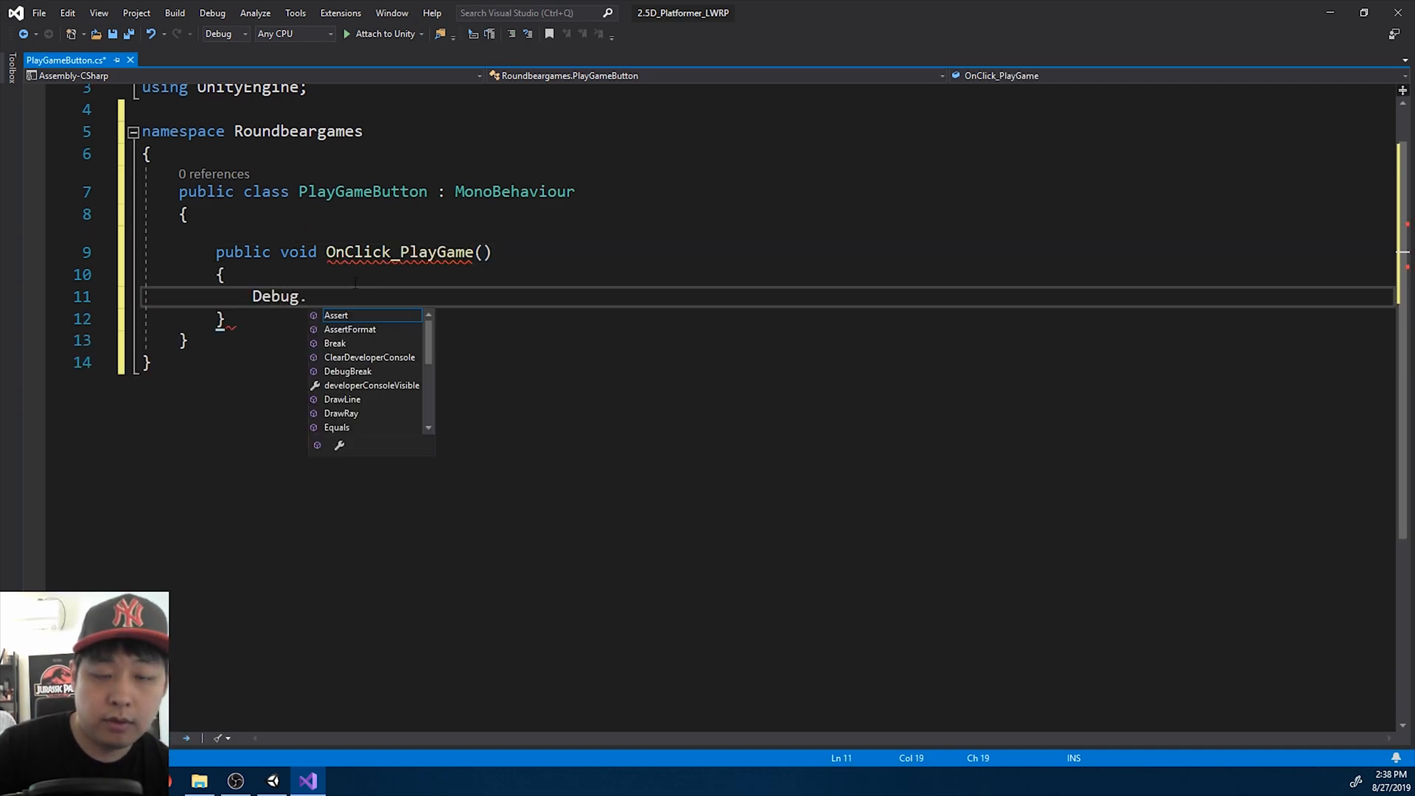
{"action": "type", "text": "Log(\""}
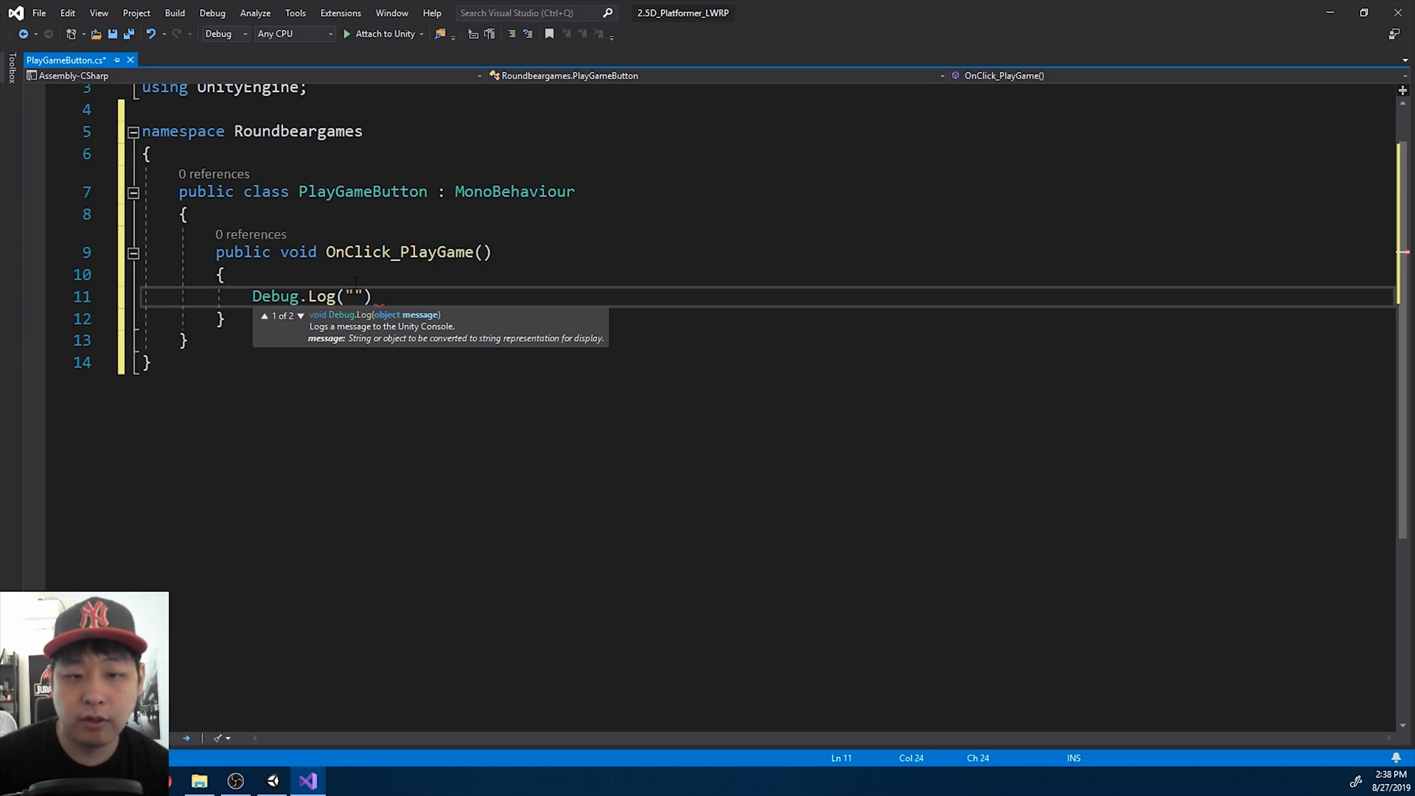
{"action": "type", "text": "clicked: PlayGame\");"}
{"action": "key", "text": "ctrl+s"}
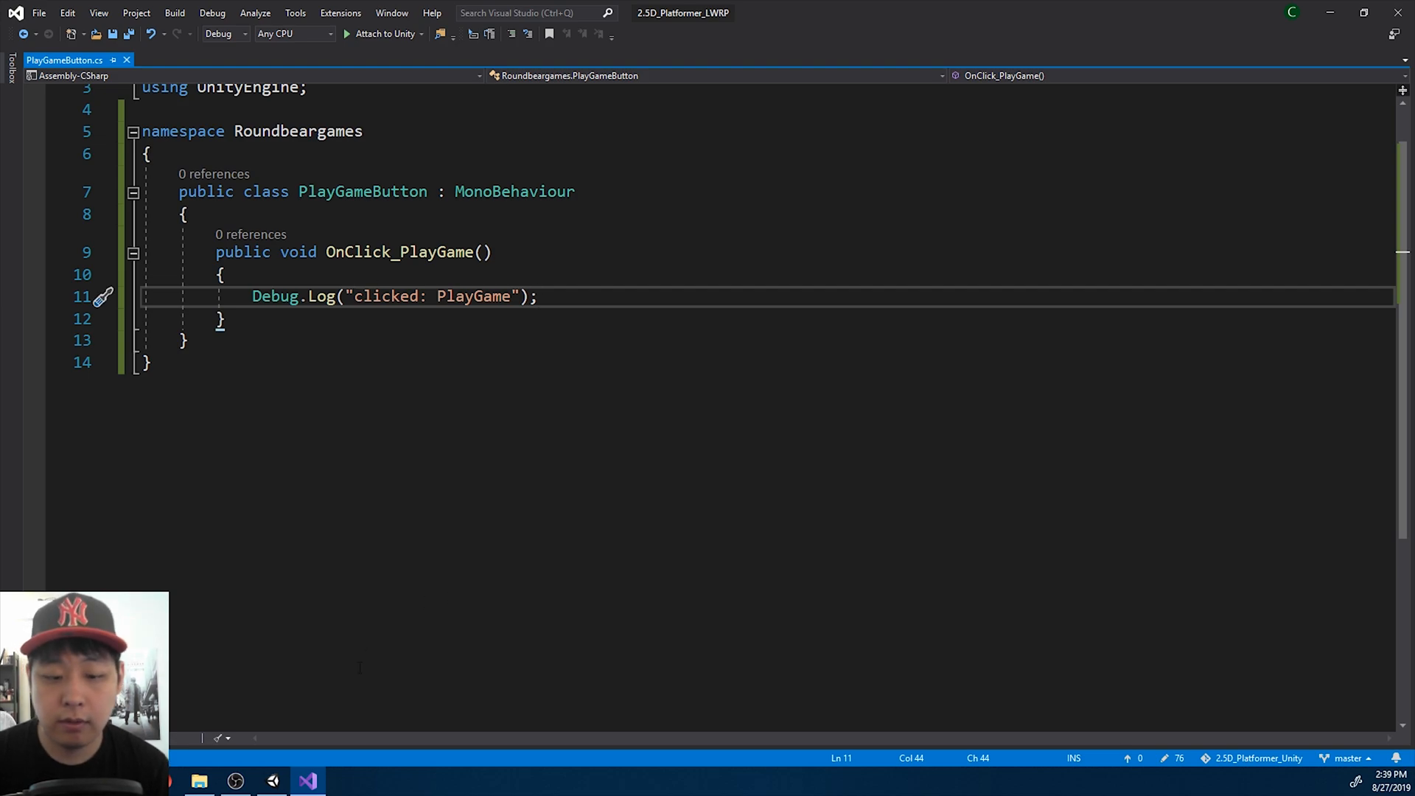
- Switch to Unity and add an On Click event on the PlayGame button that calls PlayGameButton.OnClick_PlayGame on the PlayGame object
{"action": "left_click", "coordinate": [275, 782]}
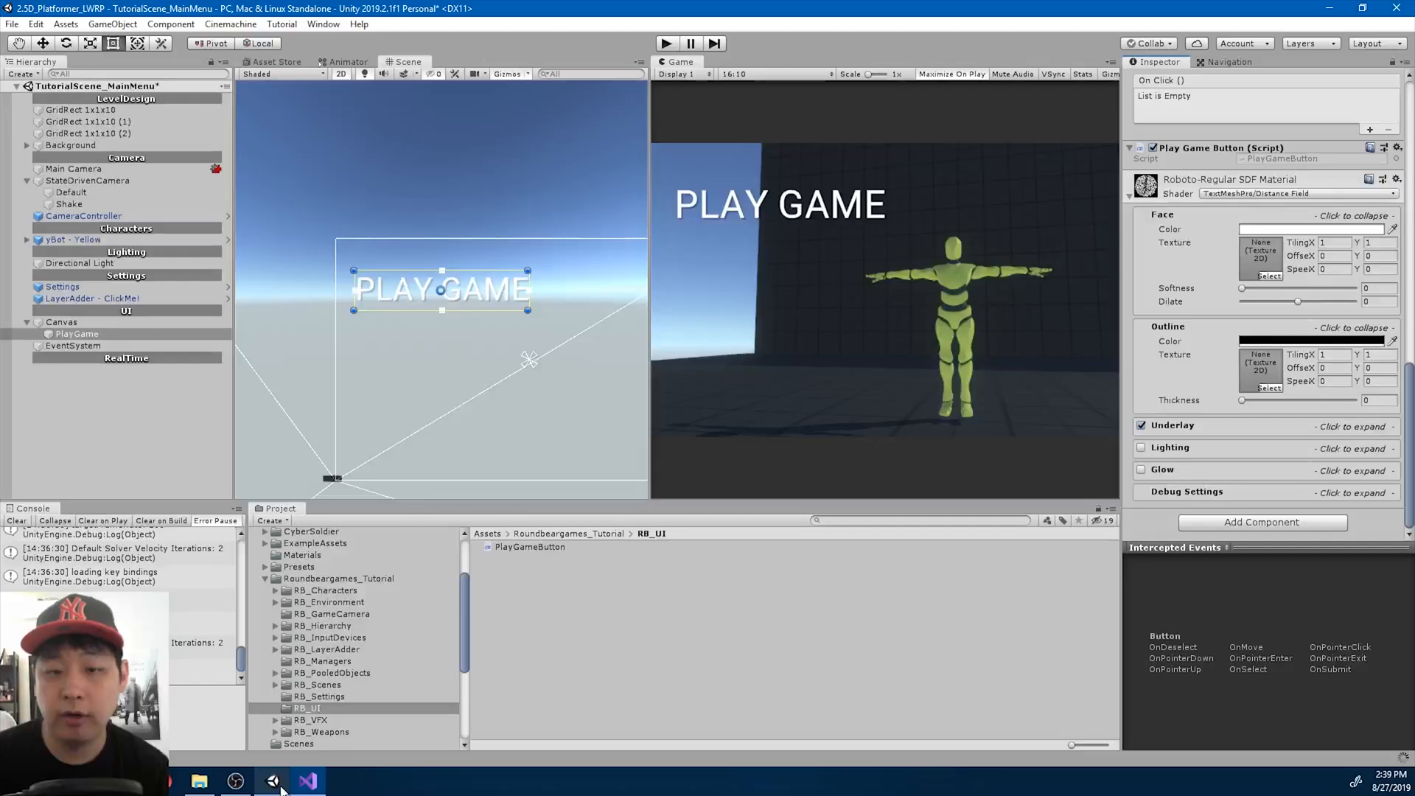
{"action": "scroll", "coordinate": [1308, 327], "scroll_direction": "down", "scroll_amount": 15}
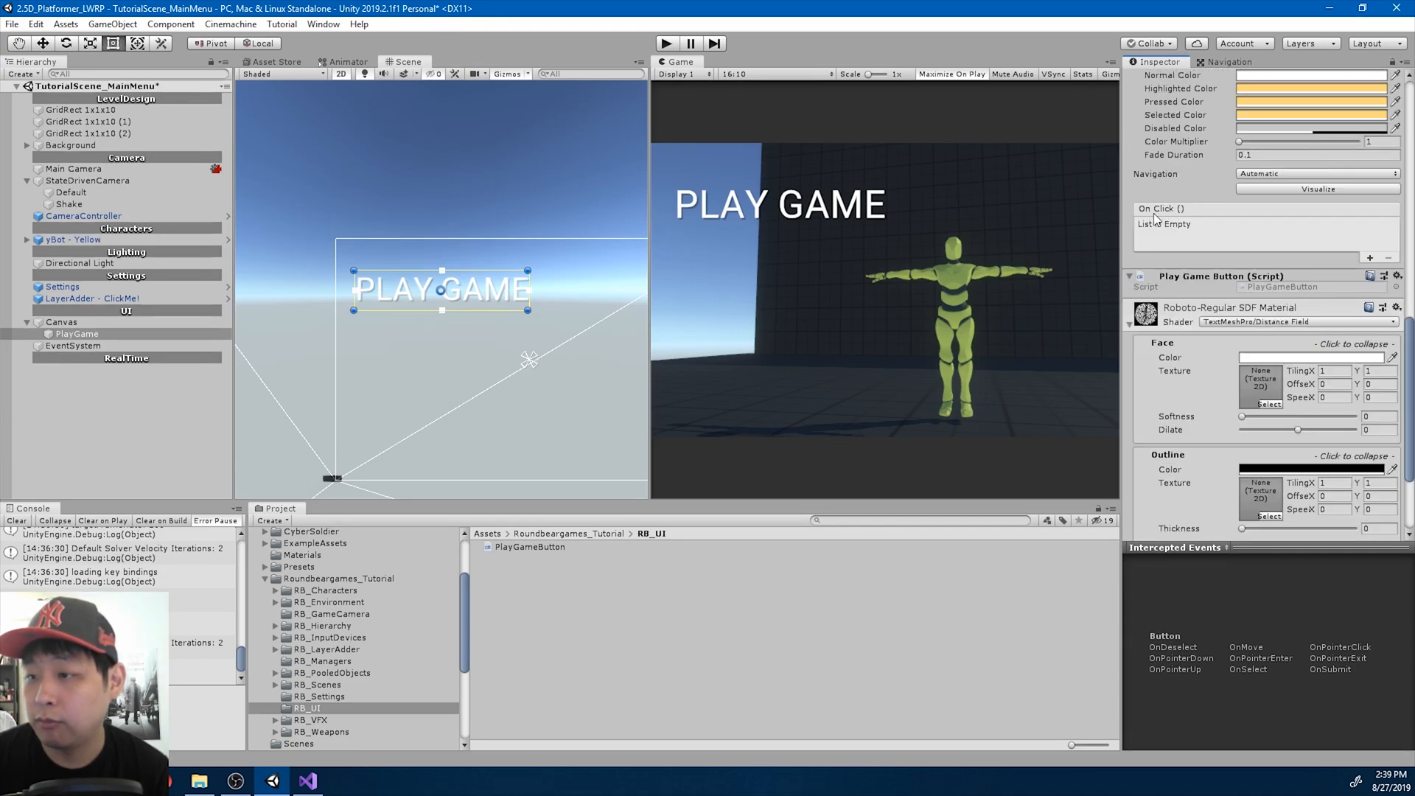
{"action": "left_click", "coordinate": [1371, 258]}
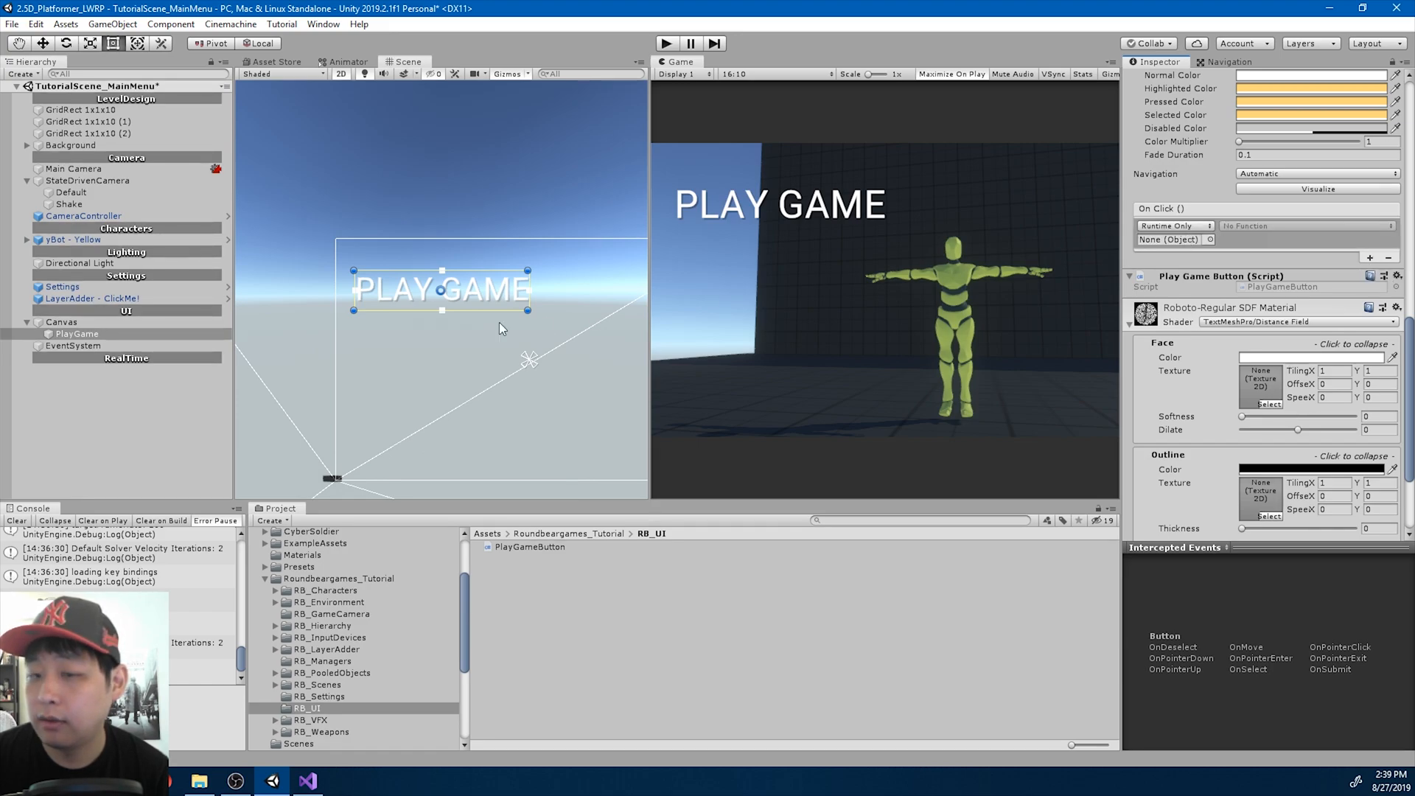
{"action": "left_click_drag", "start_coordinate": [103, 336], "coordinate": [1176, 246]}
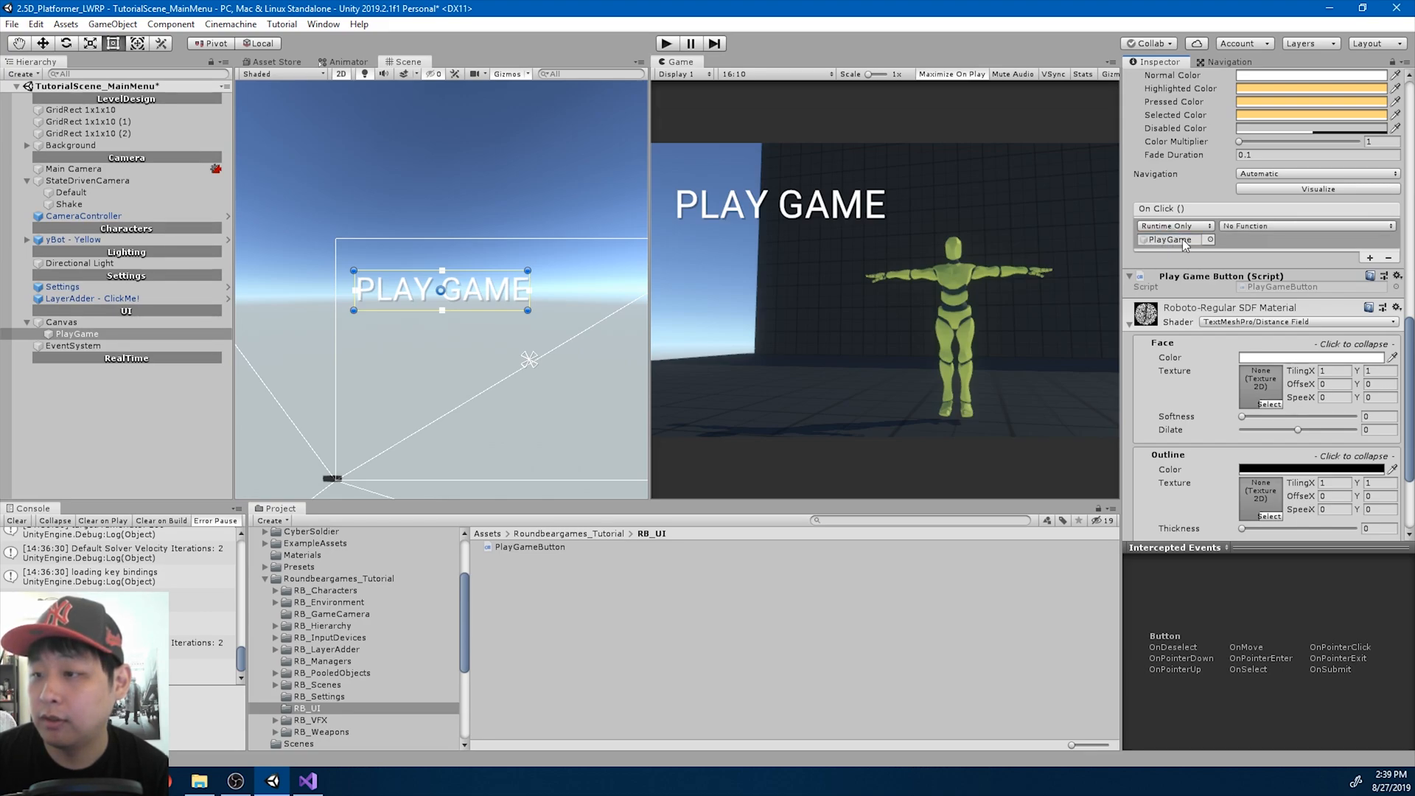
{"action": "left_click", "coordinate": [1272, 227]}
{"action": "mouse_move", "coordinate": [1282, 353]}
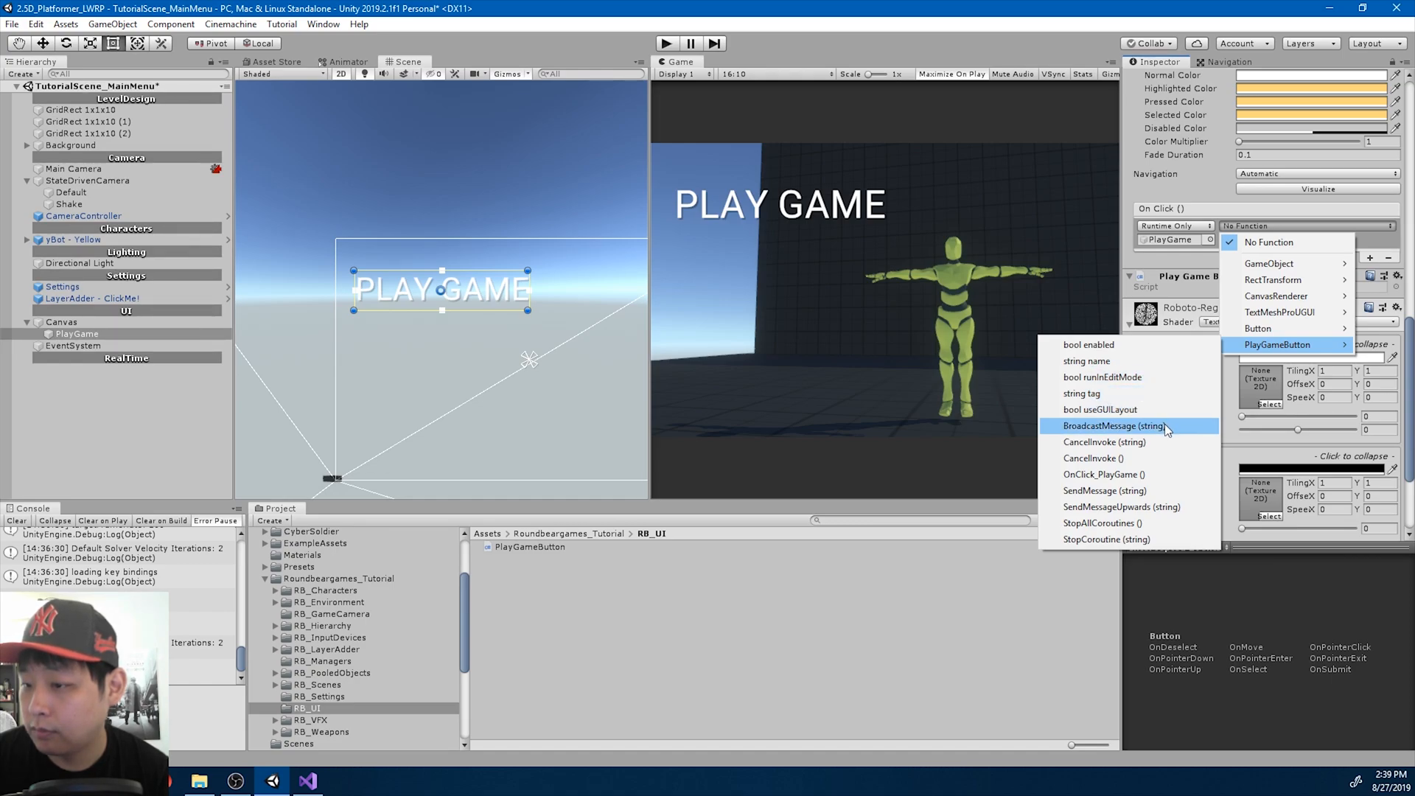
{"action": "left_click", "coordinate": [1115, 477]}
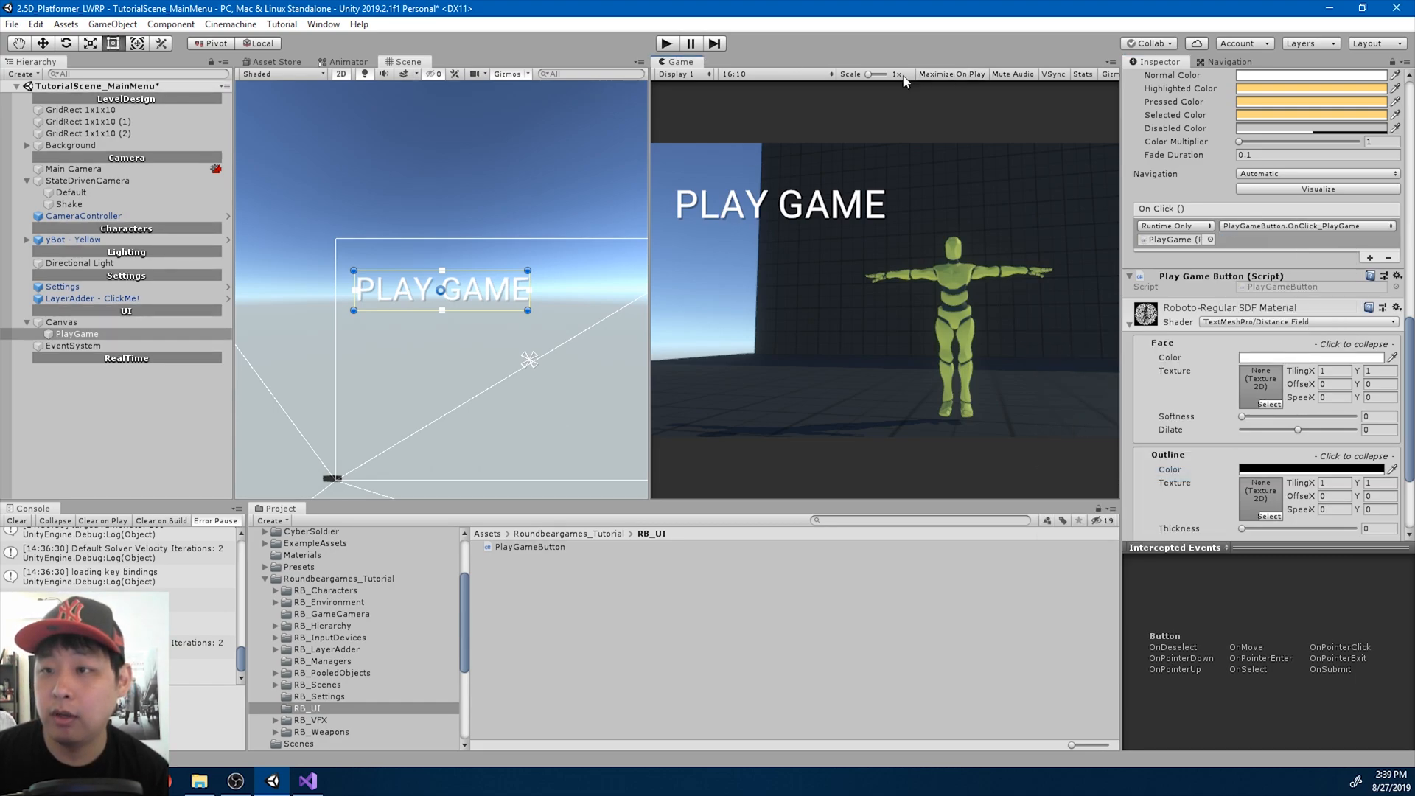
- Run the scene in Play mode and trigger the PLAY GAME button several times
{"action": "left_click", "coordinate": [673, 46]}
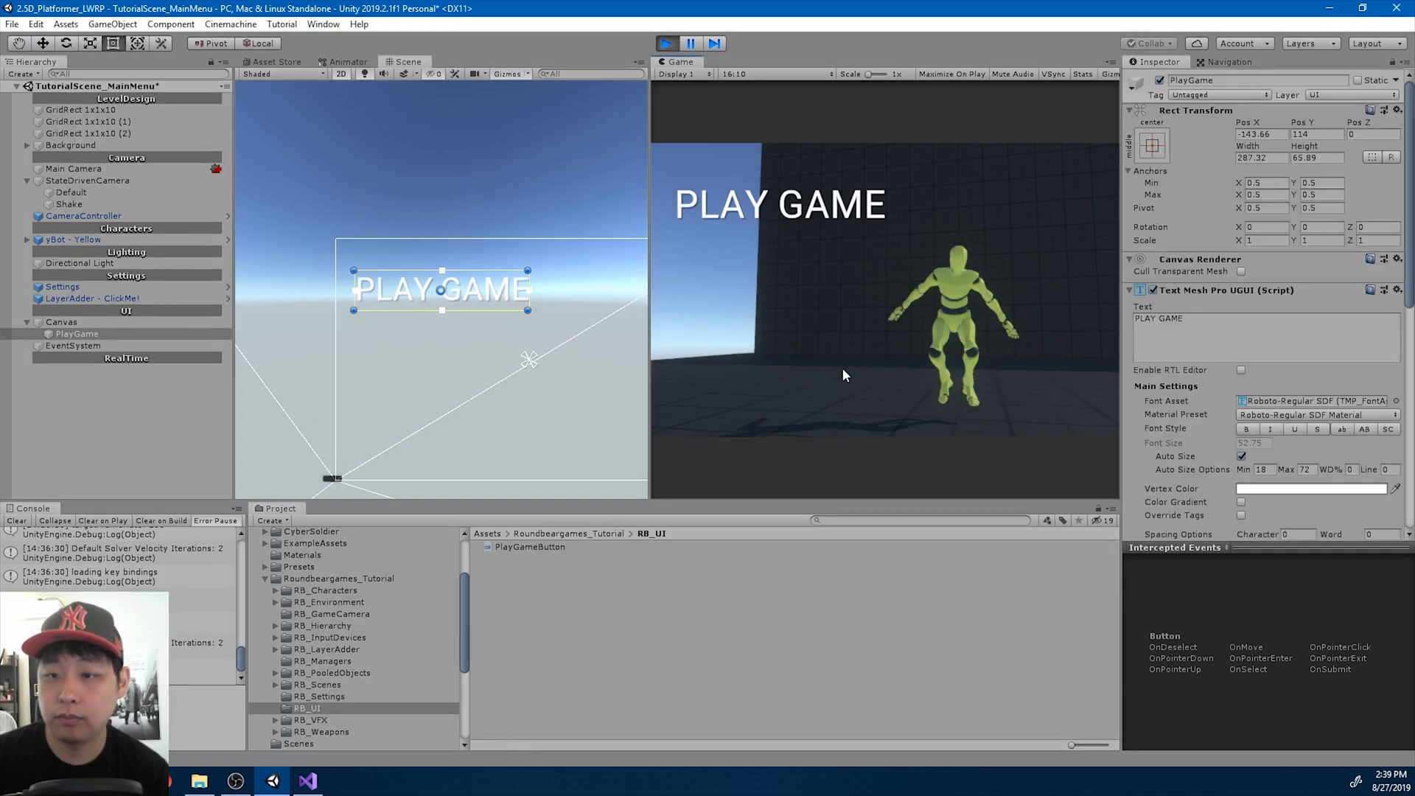
{"action": "left_click", "coordinate": [820, 213]}
{"action": "left_click", "coordinate": [822, 211]}
{"action": "left_click", "coordinate": [824, 210]}
{"action": "left_click", "coordinate": [824, 213]}
{"action": "left_click", "coordinate": [824, 213]}
{"action": "left_click", "coordinate": [824, 213]}
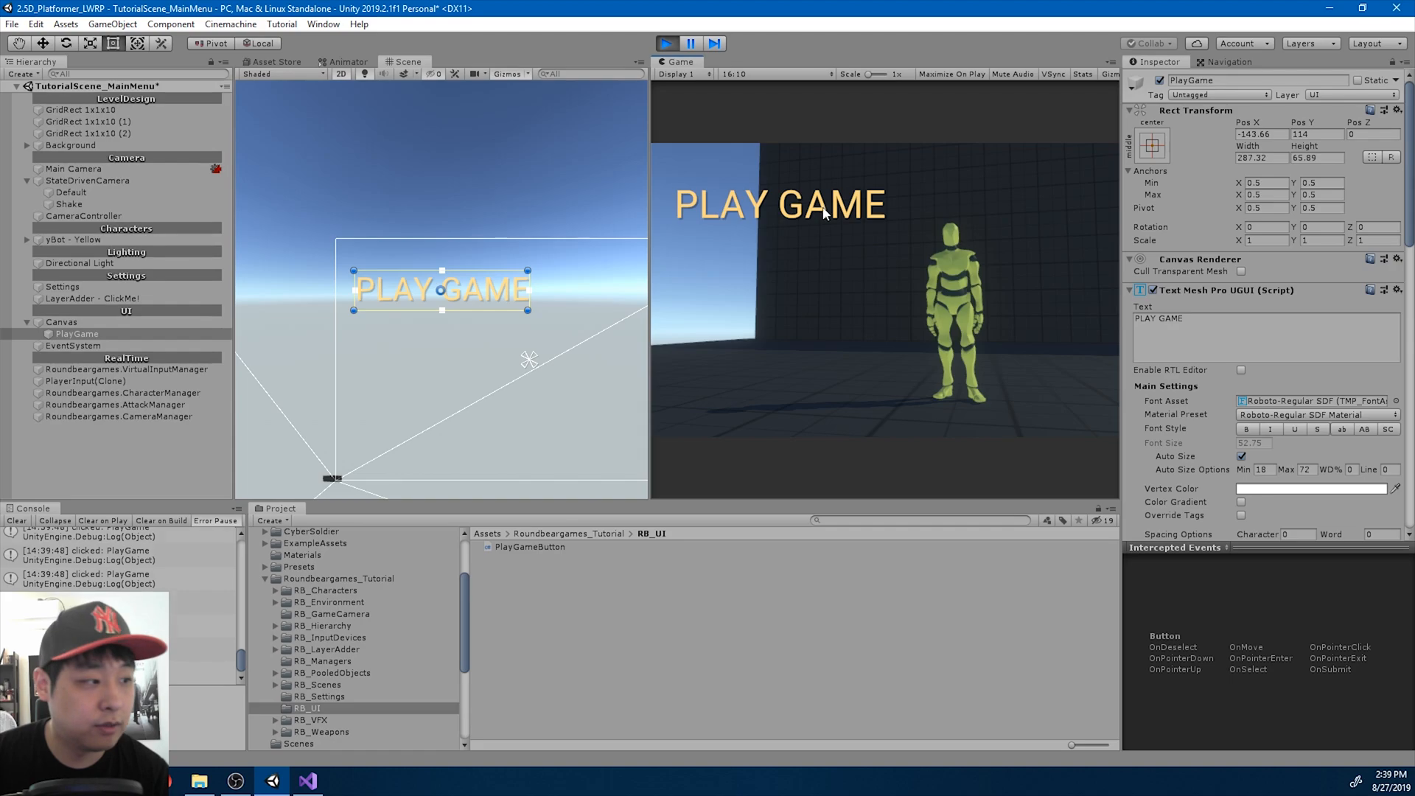
- Enlarge the Console area, test the PLAY GAME button again, view the game maximized and stop Play mode
{"action": "left_click_drag", "start_coordinate": [310, 503], "coordinate": [310, 450]}
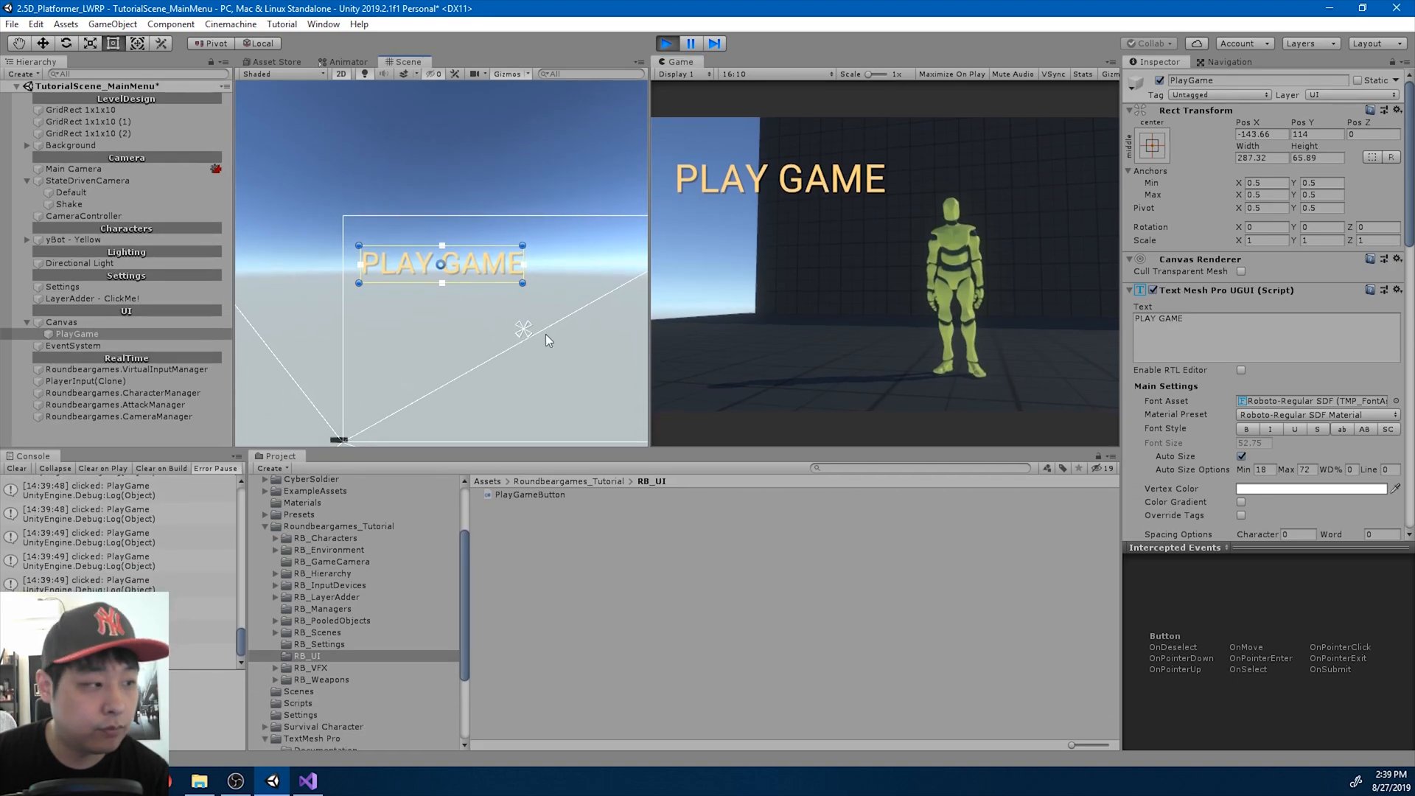
{"action": "left_click", "coordinate": [814, 182]}
{"action": "left_click", "coordinate": [814, 183]}
{"action": "left_click", "coordinate": [814, 183]}
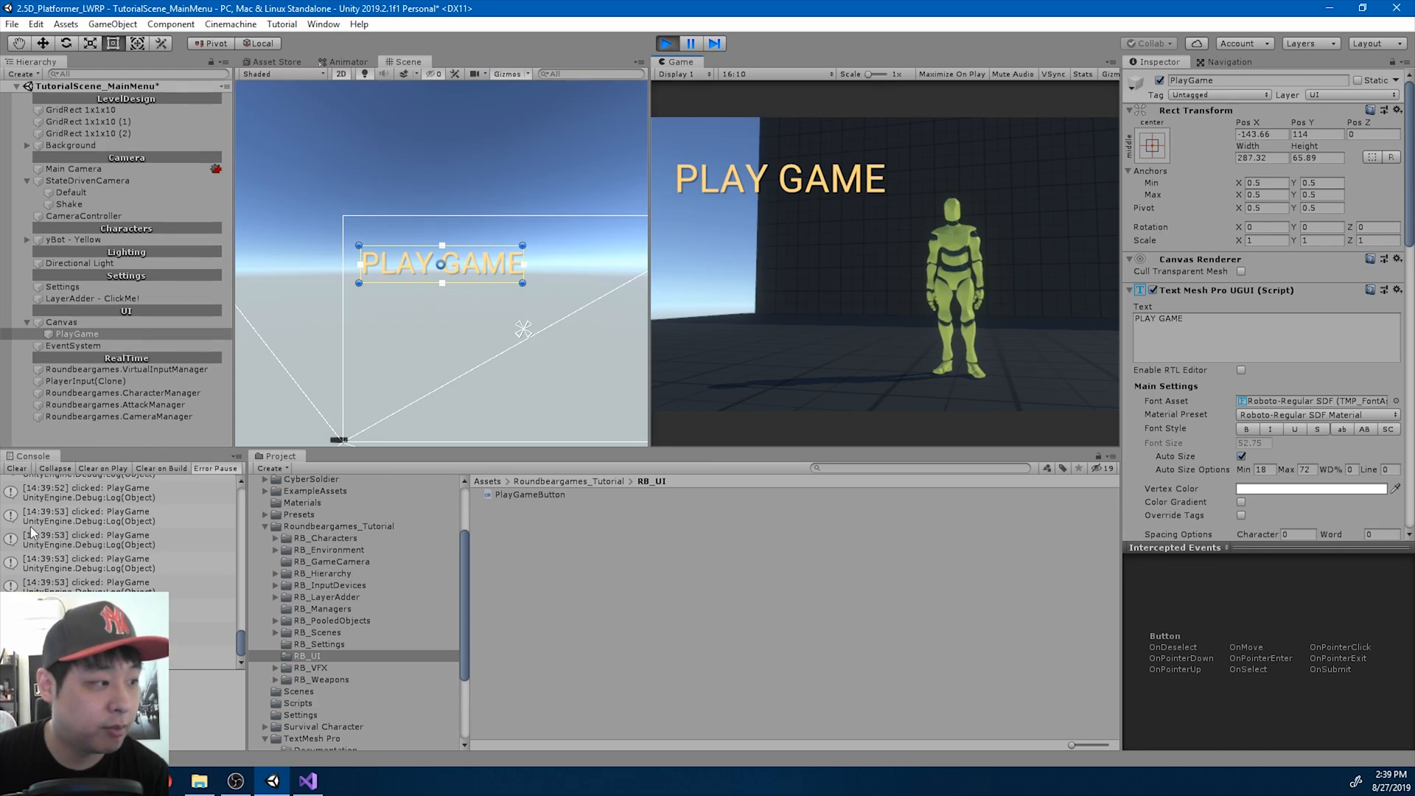
{"action": "left_click", "coordinate": [811, 187]}
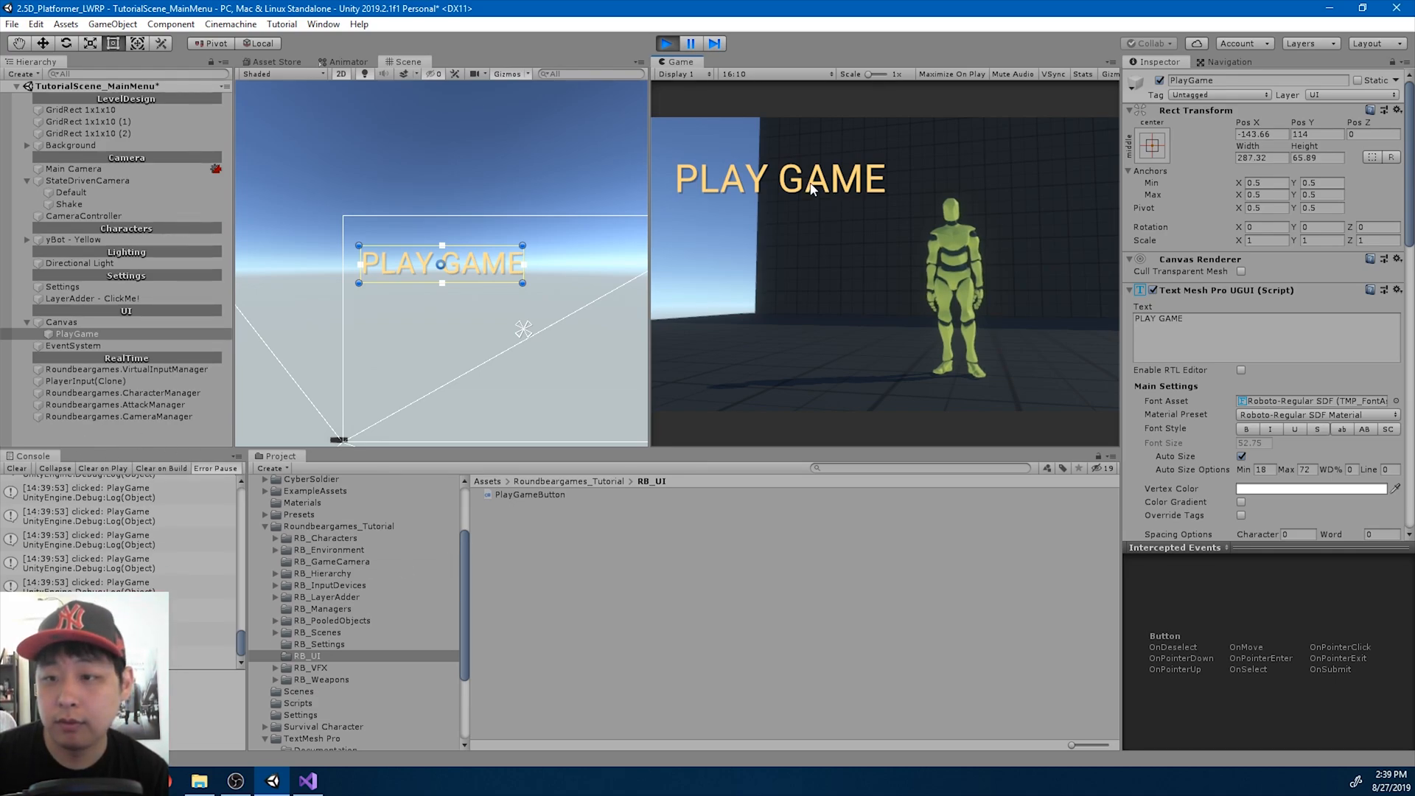
{"action": "double_click", "coordinate": [676, 61]}
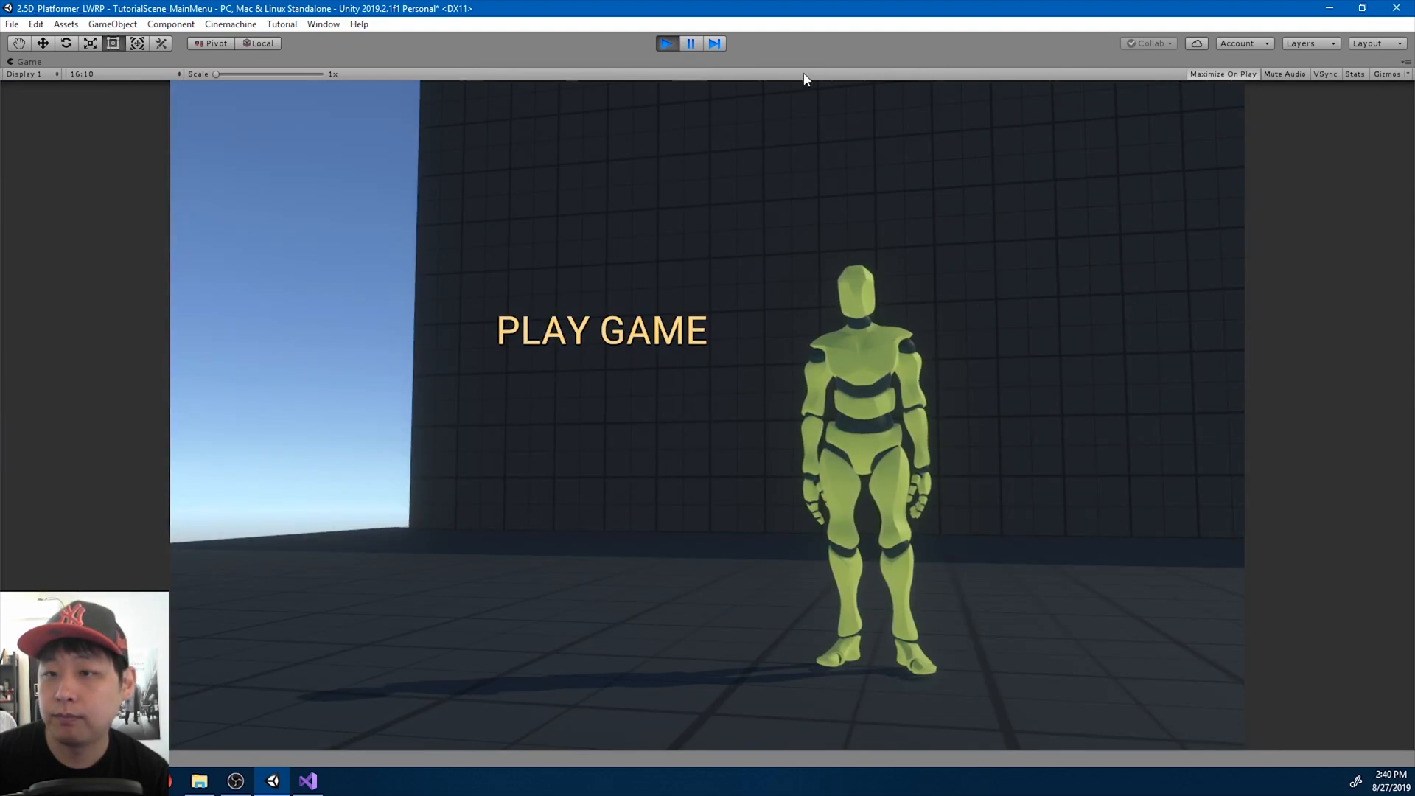
{"action": "left_click", "coordinate": [663, 43]}
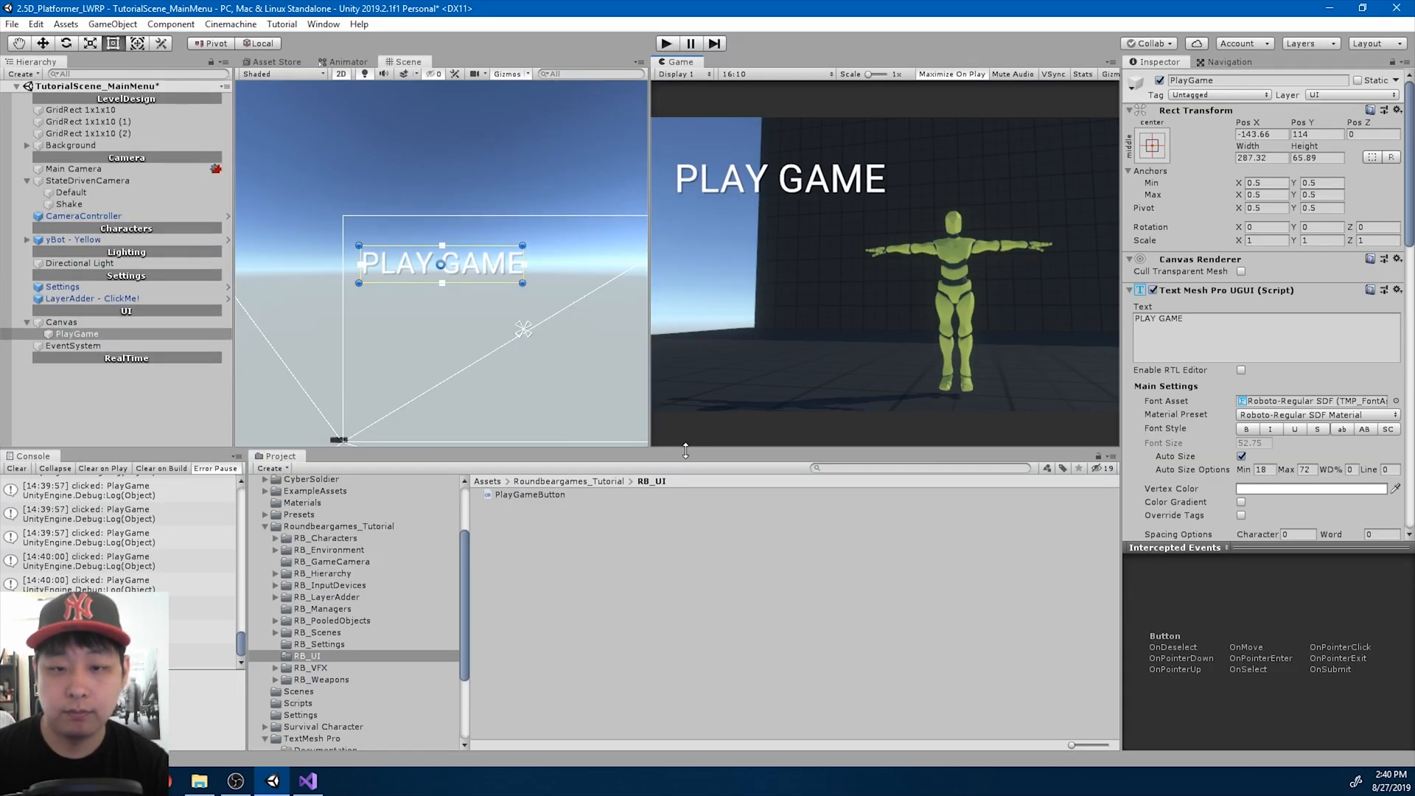
- Switch to Visual Studio, comment out the Debug.Log line in OnClick_PlayGame and add an empty line below it
{"action": "left_click", "coordinate": [307, 789]}
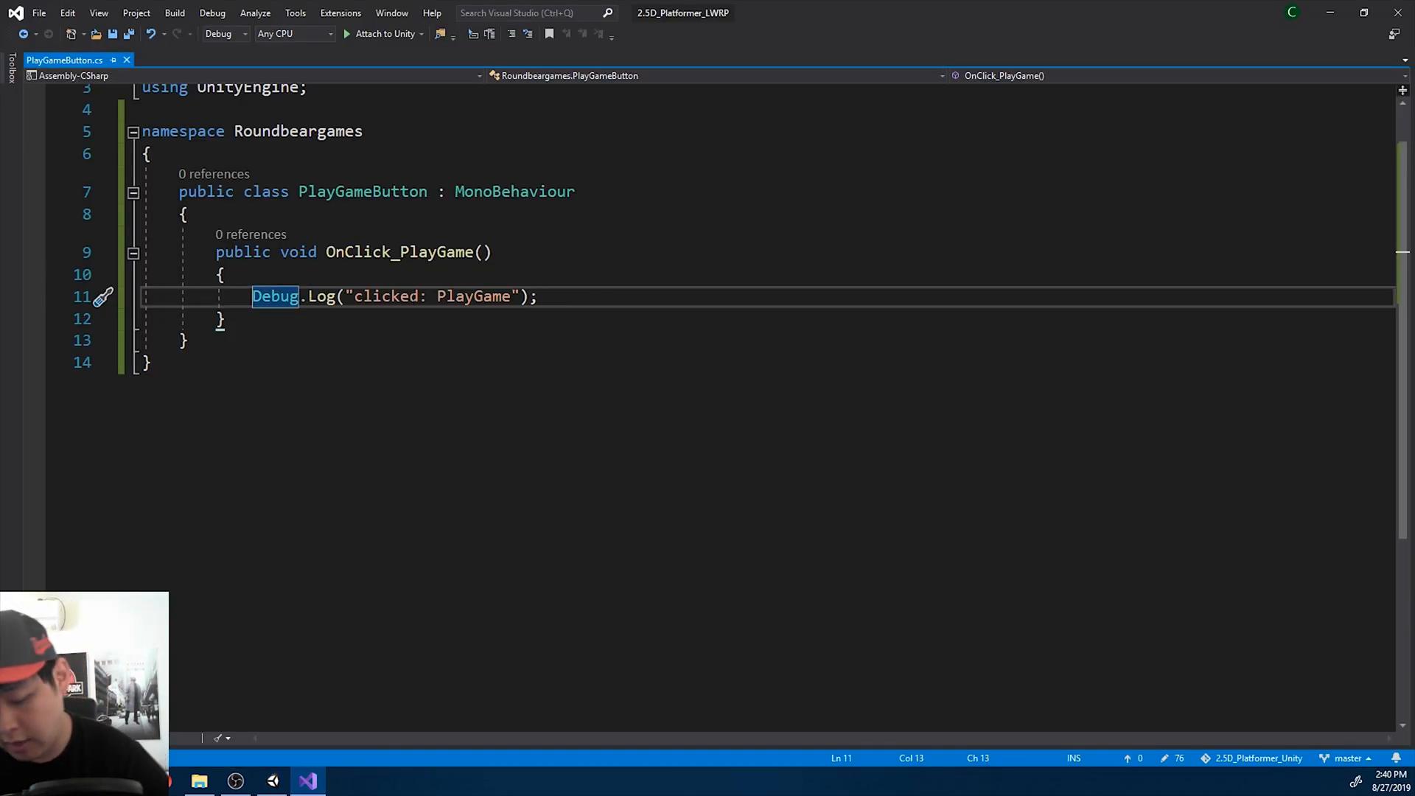
{"action": "type", "text": "//"}
{"action": "left_click", "coordinate": [606, 302]}
{"action": "key", "text": "Return"}
{"action": "type", "text": "S"}
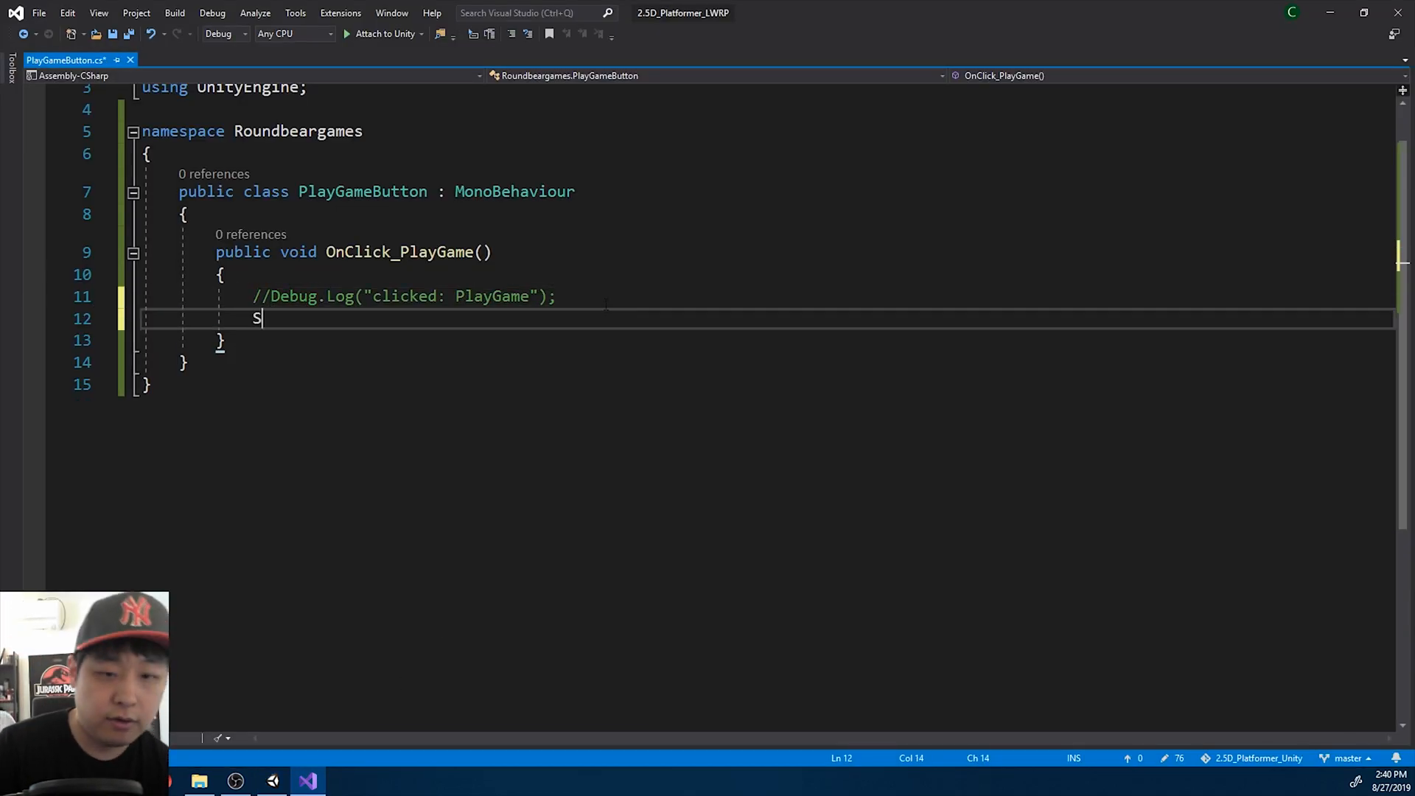
{"action": "type", "text": "ystem.Un"}
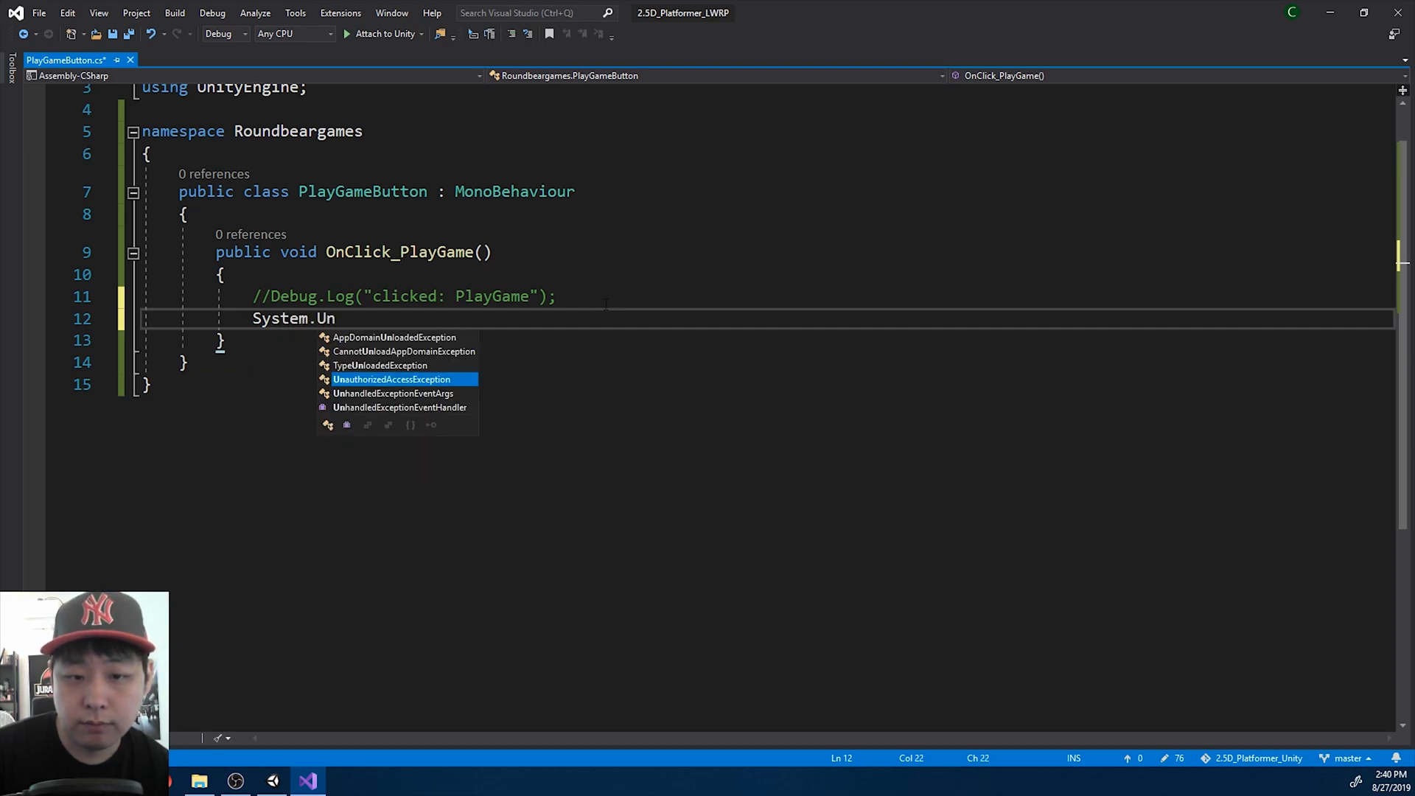
{"action": "key", "text": "BackSpace"}
{"action": "key", "text": "BackSpace"}
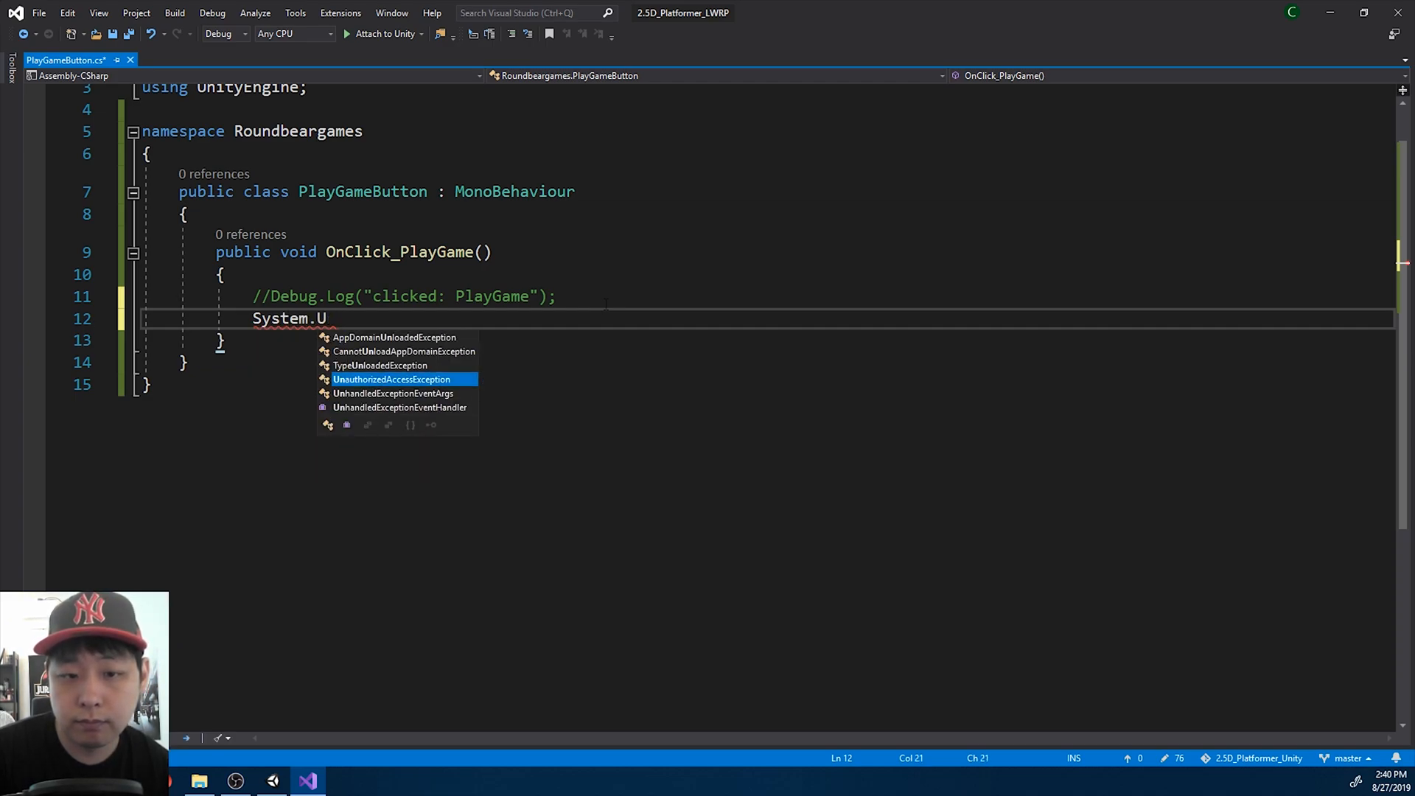
{"action": "type", "text": "Scene"}
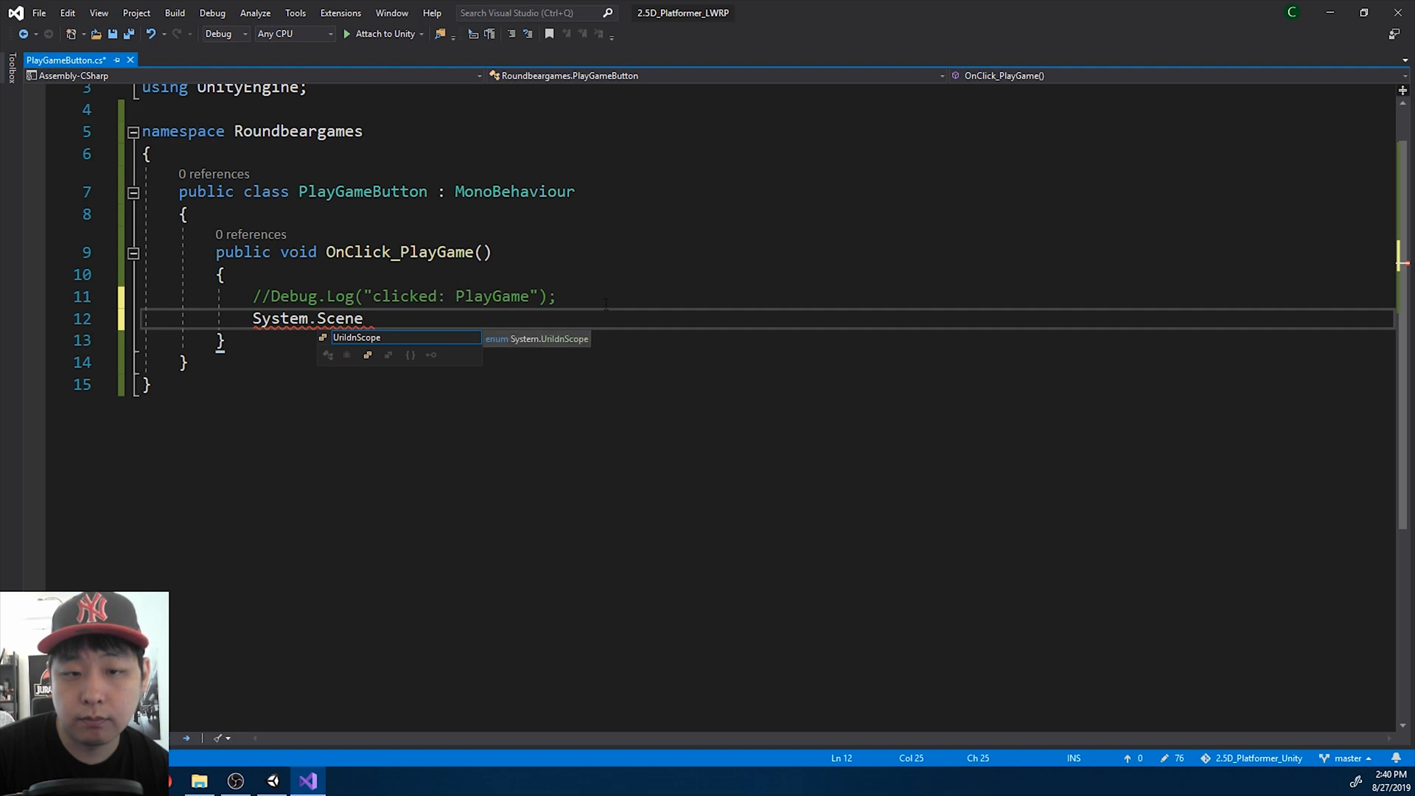
- Replace the unfinished System.Scene expression under the commented line with the UnityEngine.SceneManagement namespace followed by a dot
{"action": "double_click", "coordinate": [265, 322]}
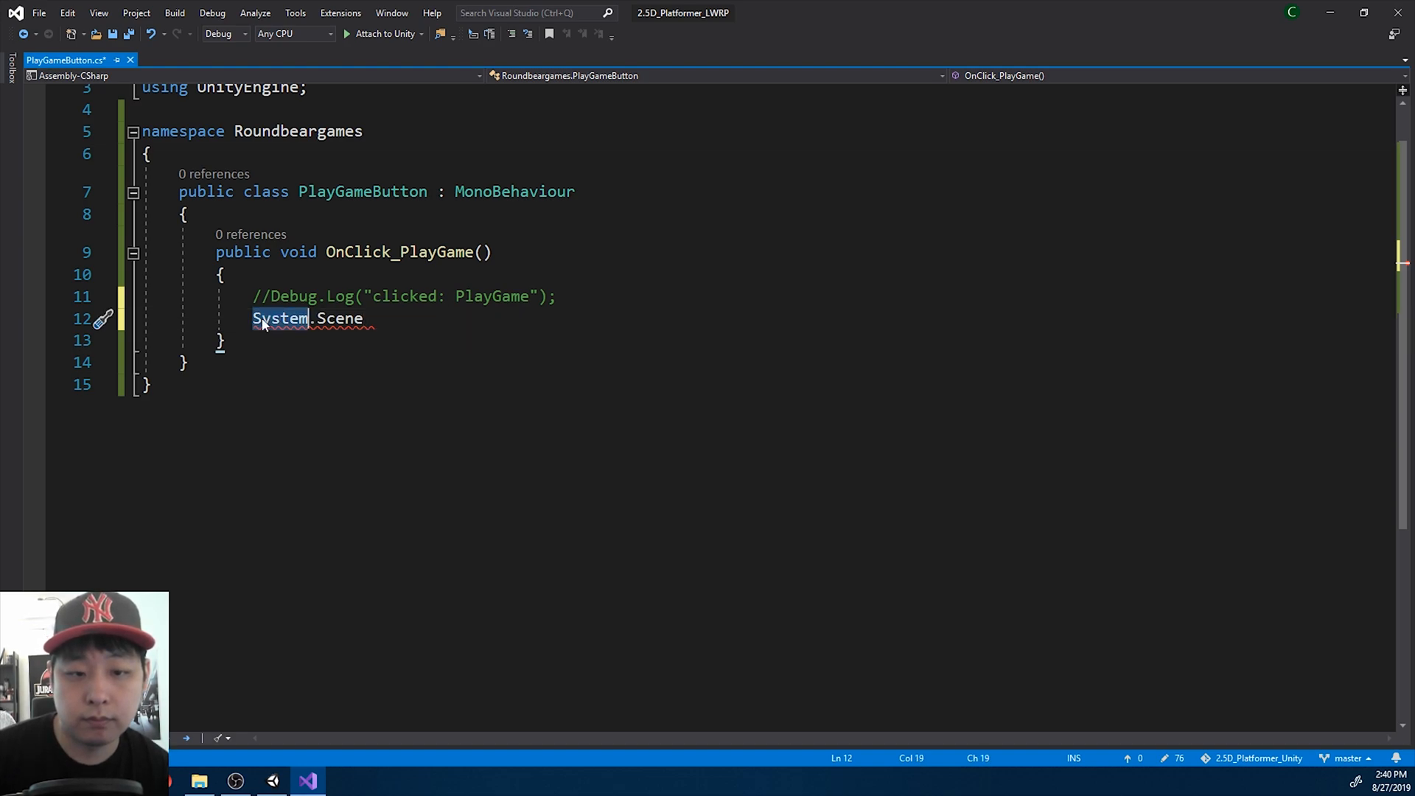
{"action": "type", "text": "UnityEn"}
{"action": "key", "text": "Tab"}
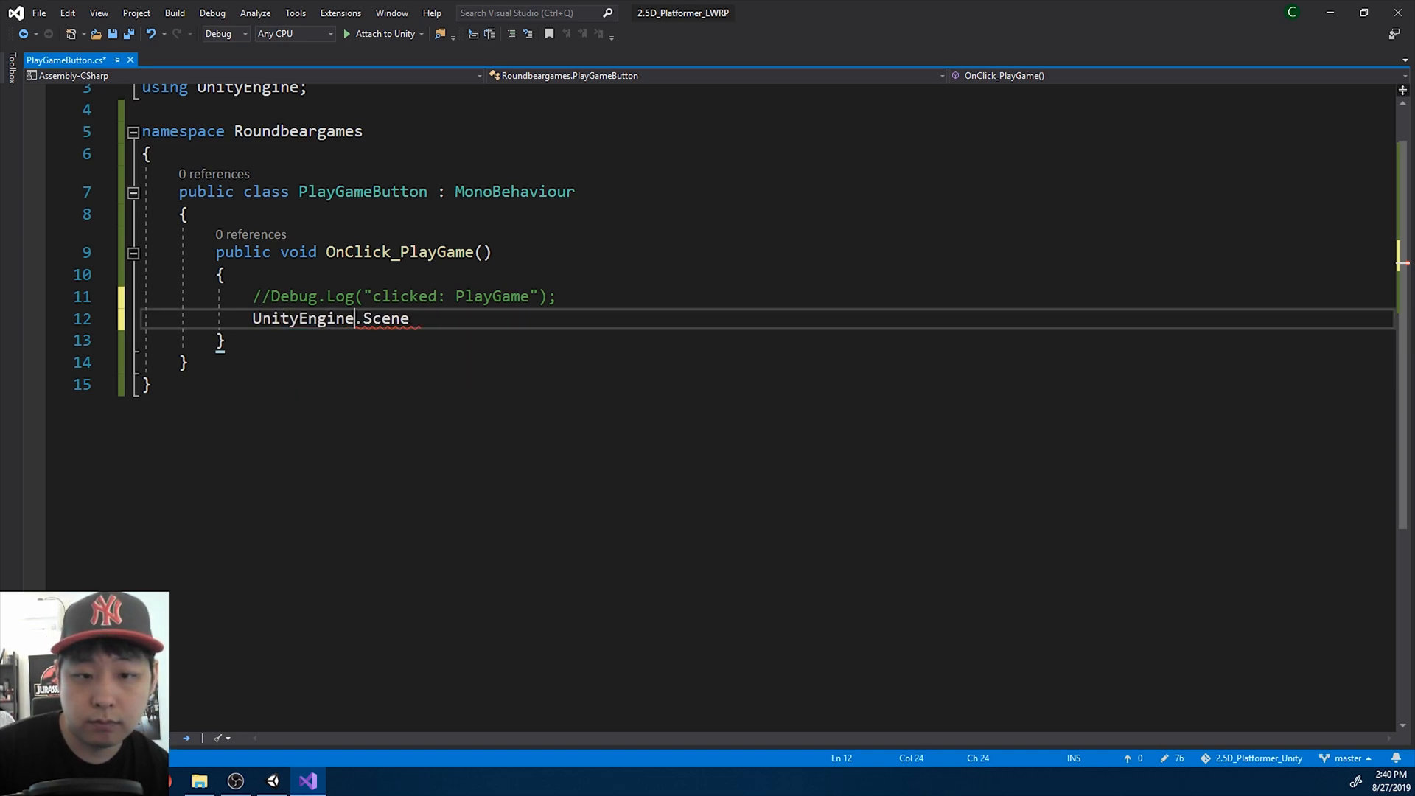
{"action": "type", "text": ".Scene"}
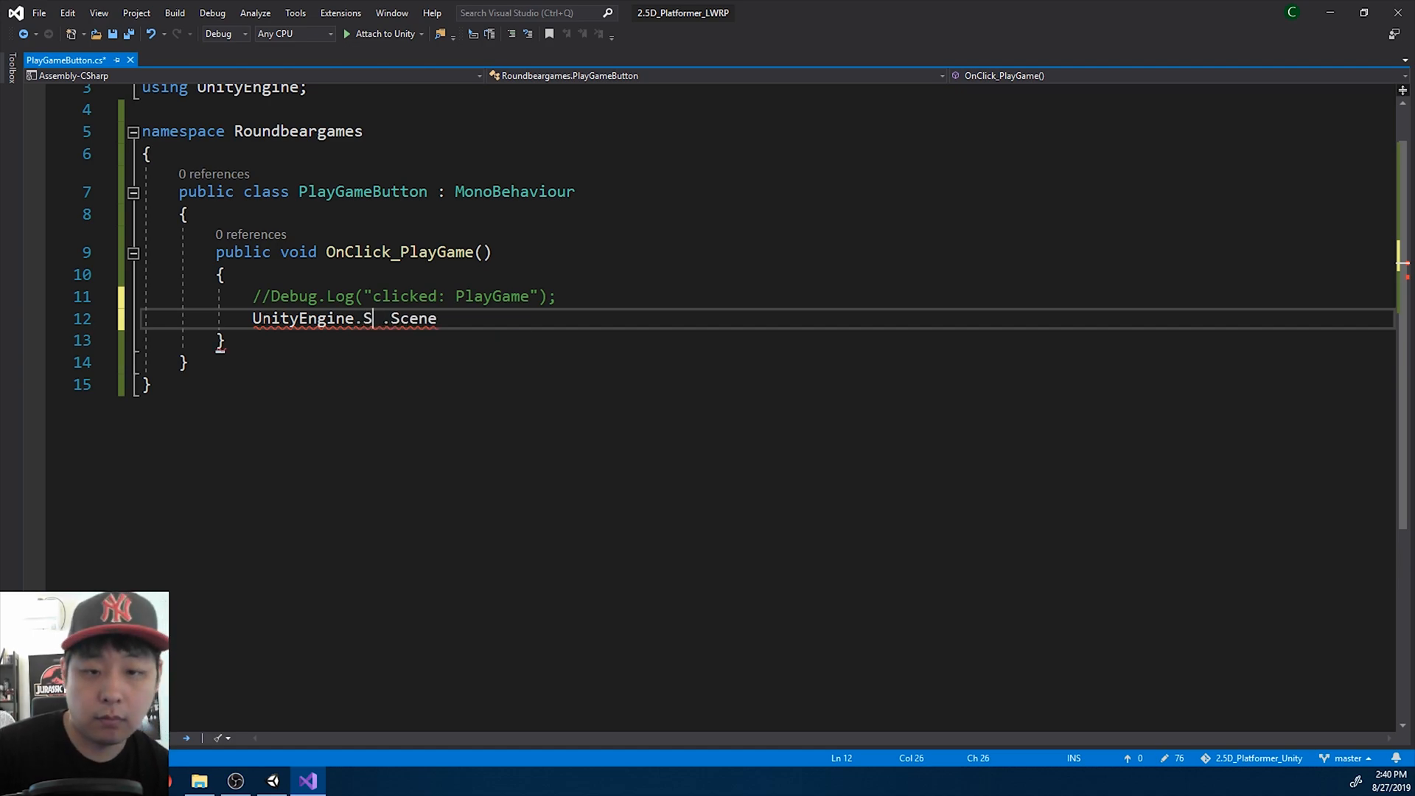
{"action": "key", "text": "Tab"}
{"action": "type", "text": "."}
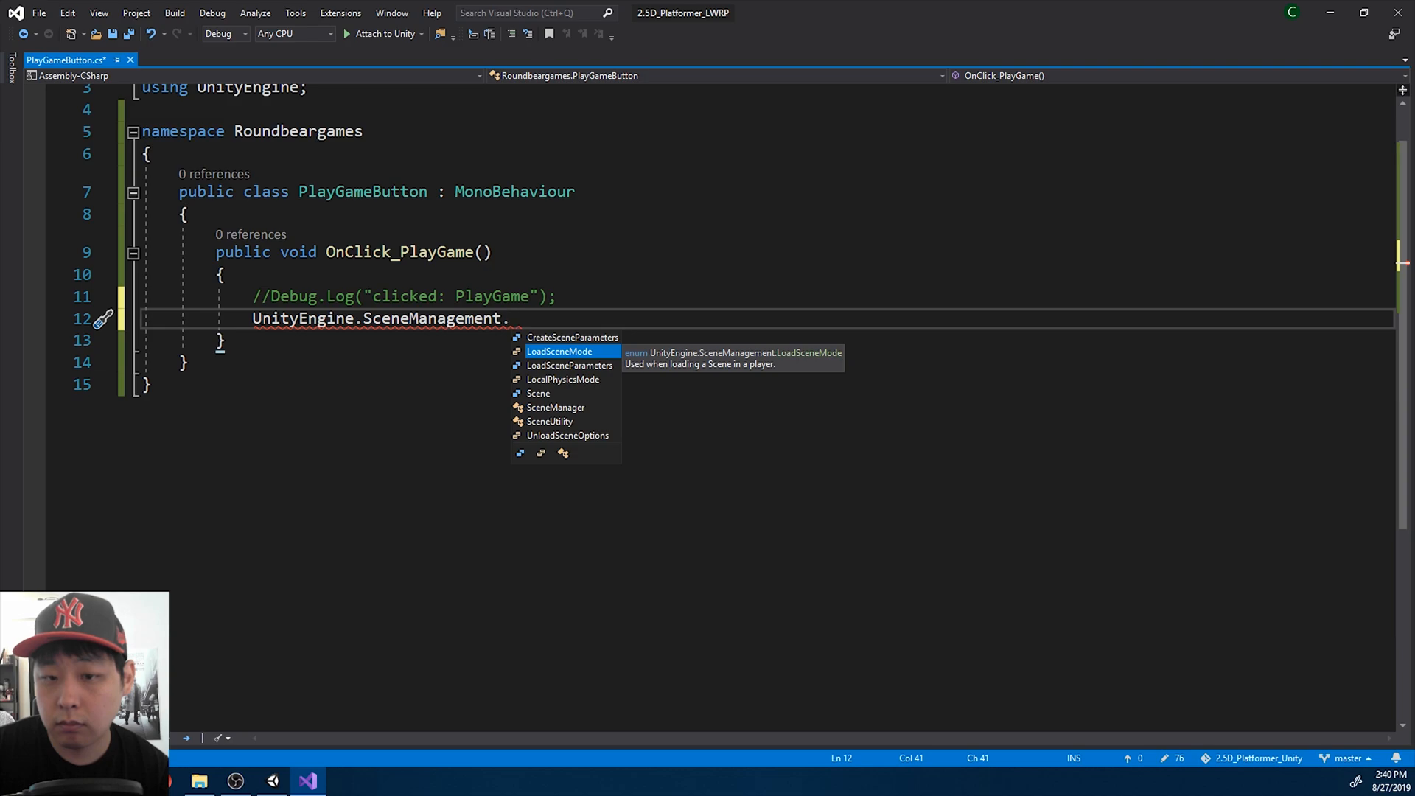
- Complete the statement as a SceneManager.LoadScene("") call with an empty scene name
{"action": "key", "text": "Down"}
{"action": "key", "text": "Down"}
{"action": "key", "text": "Down"}
{"action": "key", "text": "Down"}
{"action": "key", "text": "Tab"}
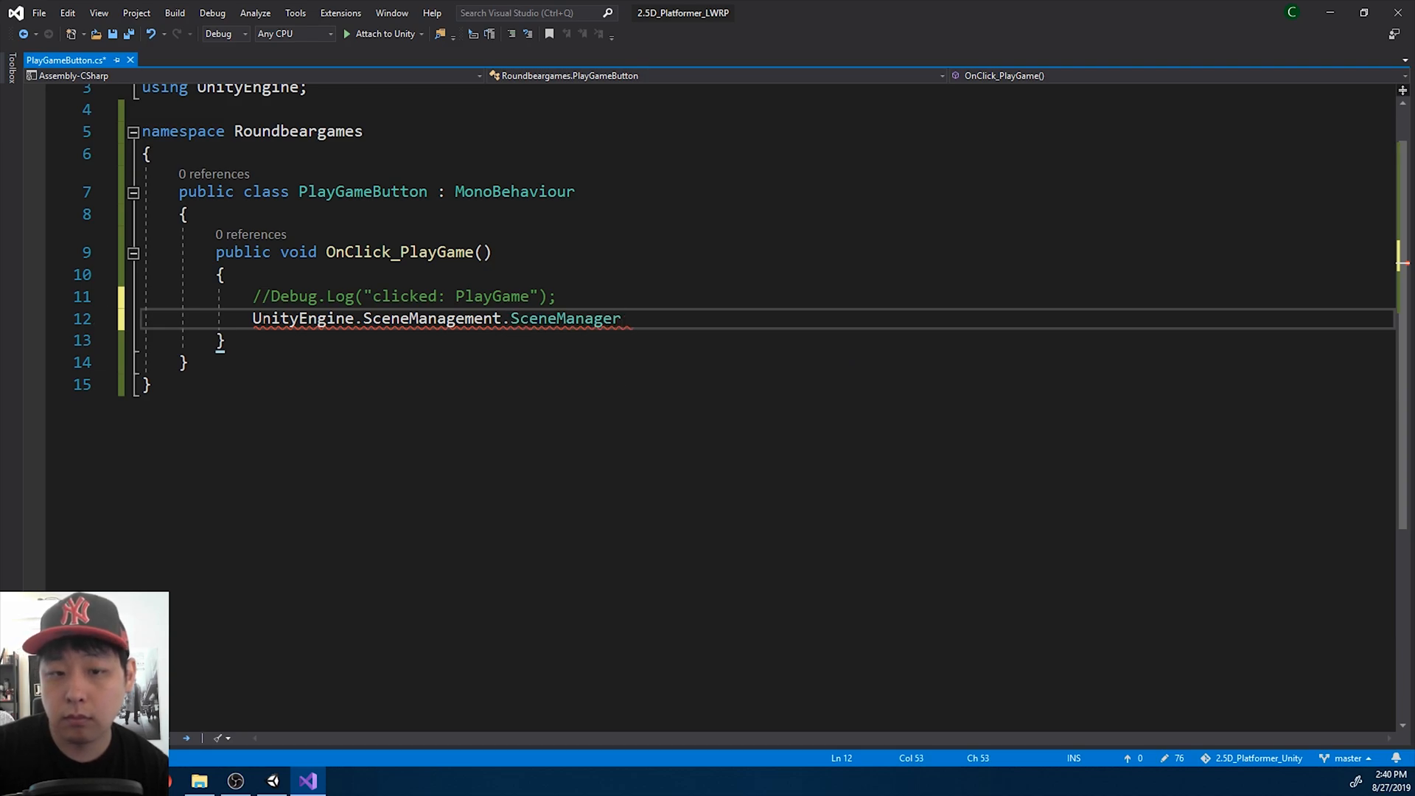
{"action": "type", "text": "."}
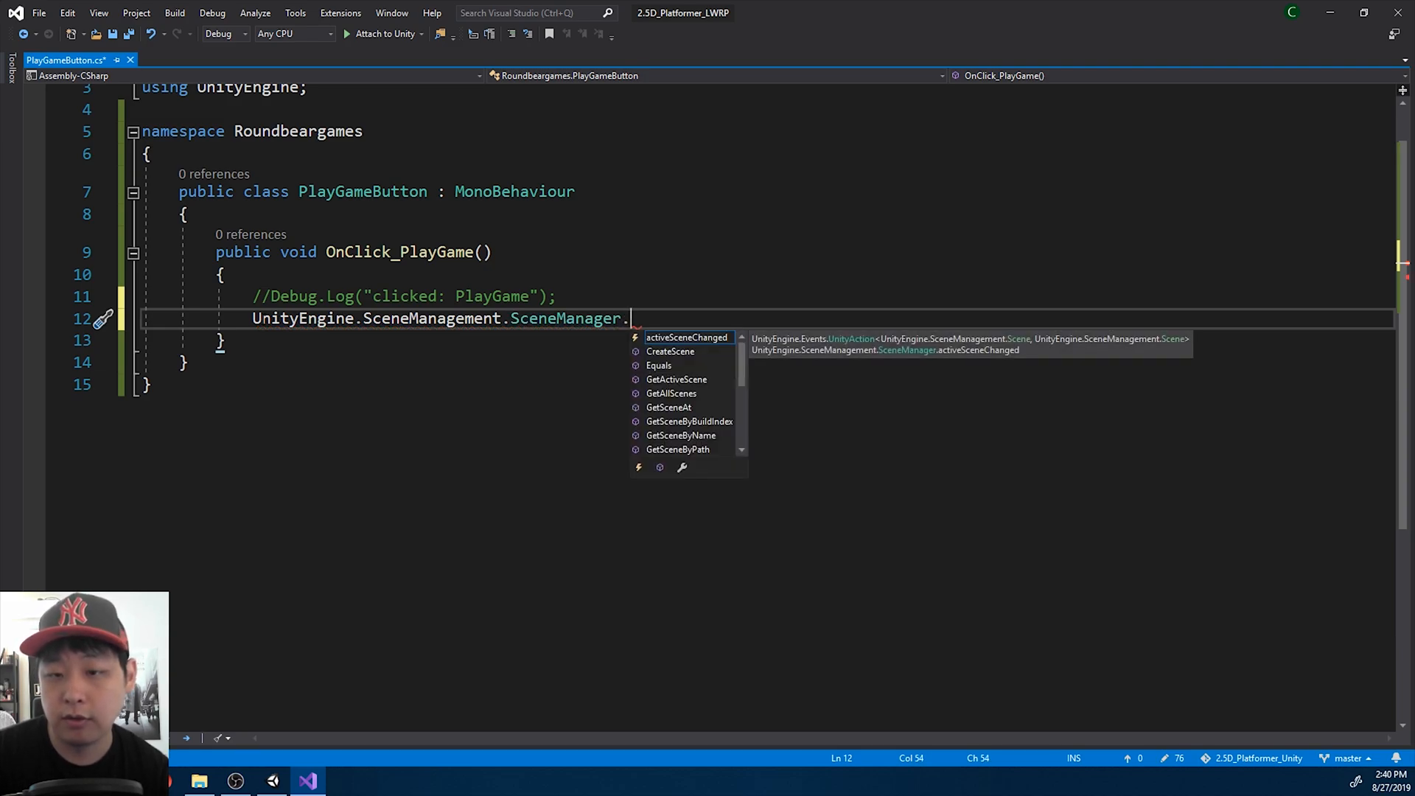
{"action": "type", "text": "Load"}
{"action": "key", "text": "Tab"}
{"action": "type", "text": "(\"\");"}
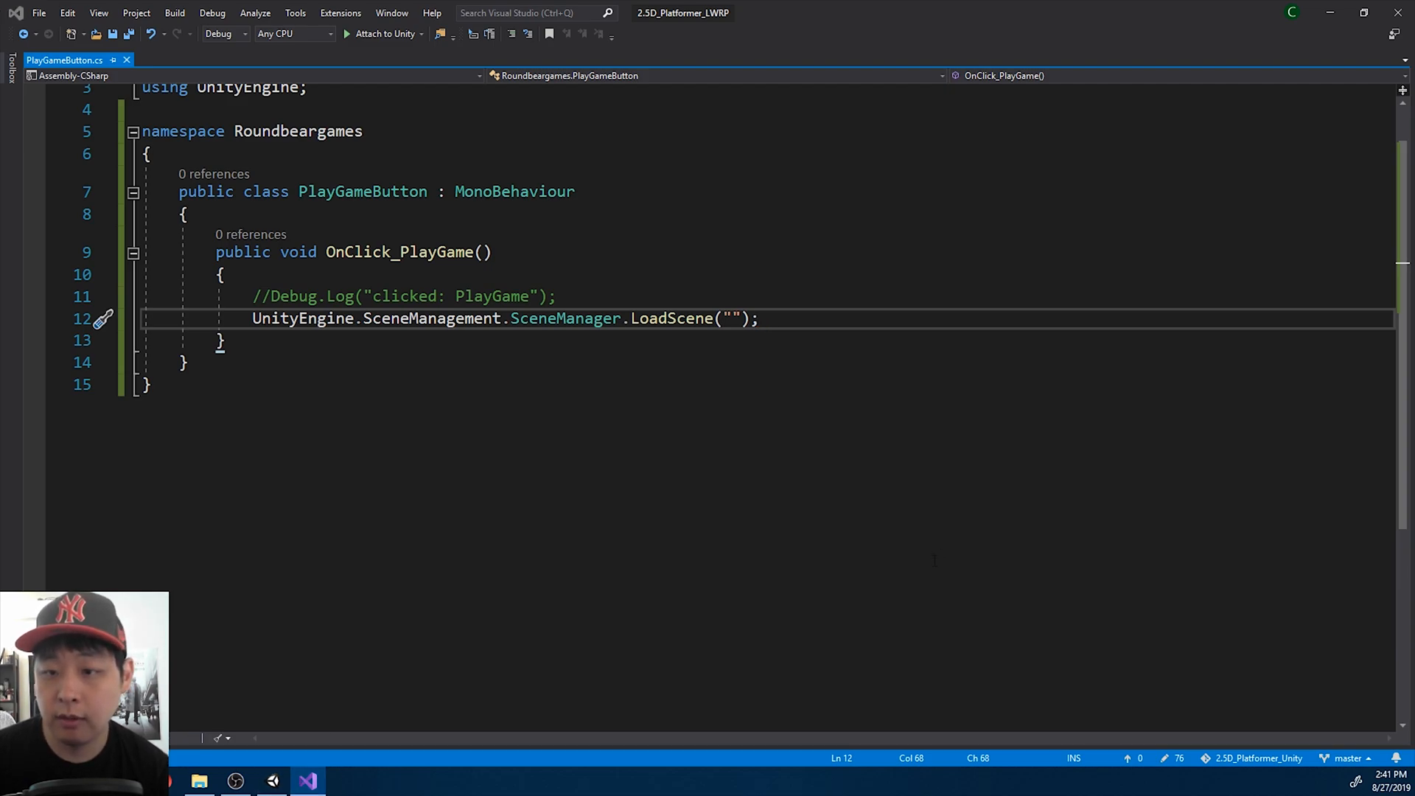
- Switch to Unity, search the project for "tutoria" and copy the name of the TutorialScene_Sample_Day scene asset
{"action": "key", "text": "alt+Tab"}
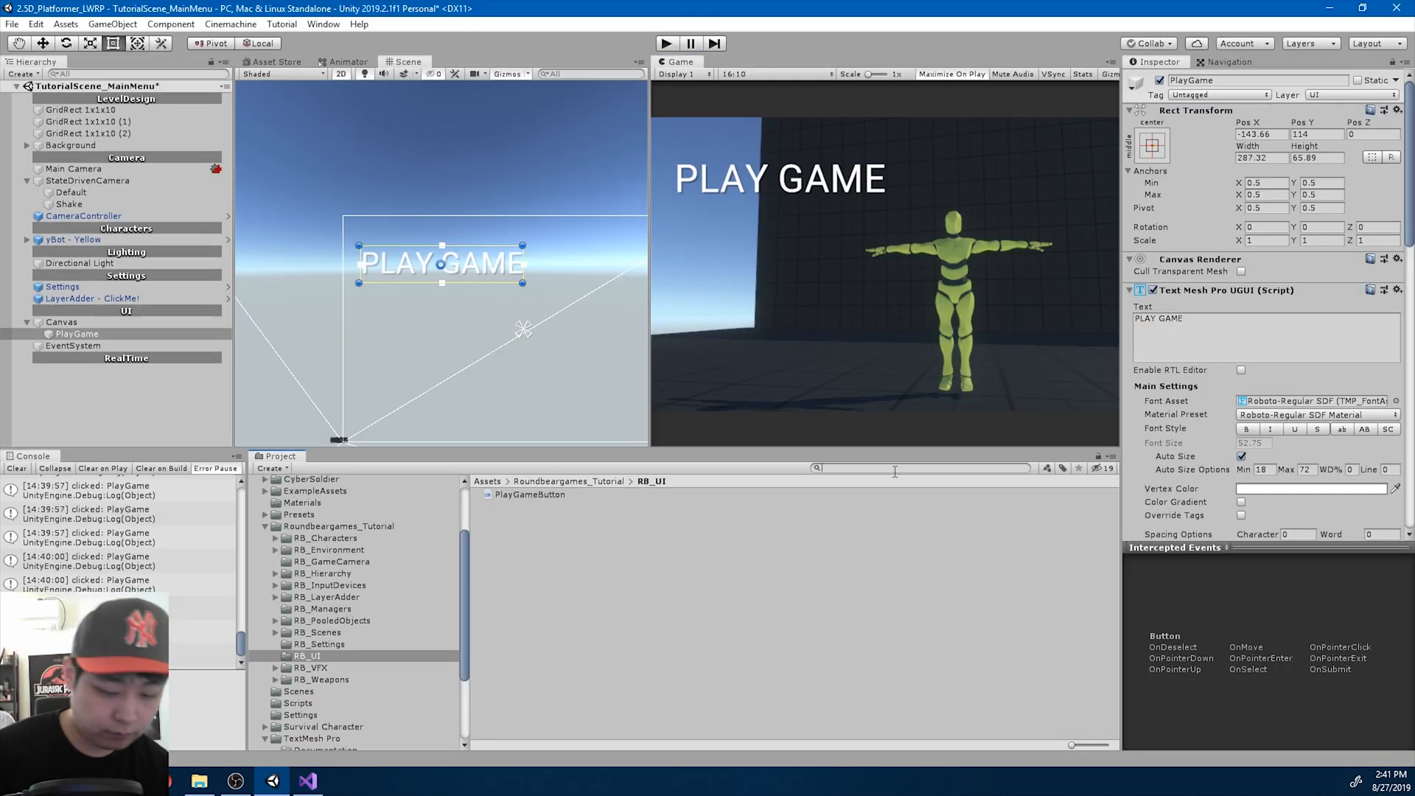
{"action": "key", "text": "Down"}
{"action": "key", "text": "Down"}
{"action": "key", "text": "Down"}
{"action": "key", "text": "Down"}
{"action": "key", "text": "Down"}
{"action": "key", "text": "Down"}
{"action": "key", "text": "Down"}
{"action": "key", "text": "Down"}
{"action": "key", "text": "Down"}
{"action": "key", "text": "Down"}
{"action": "key", "text": "Down"}
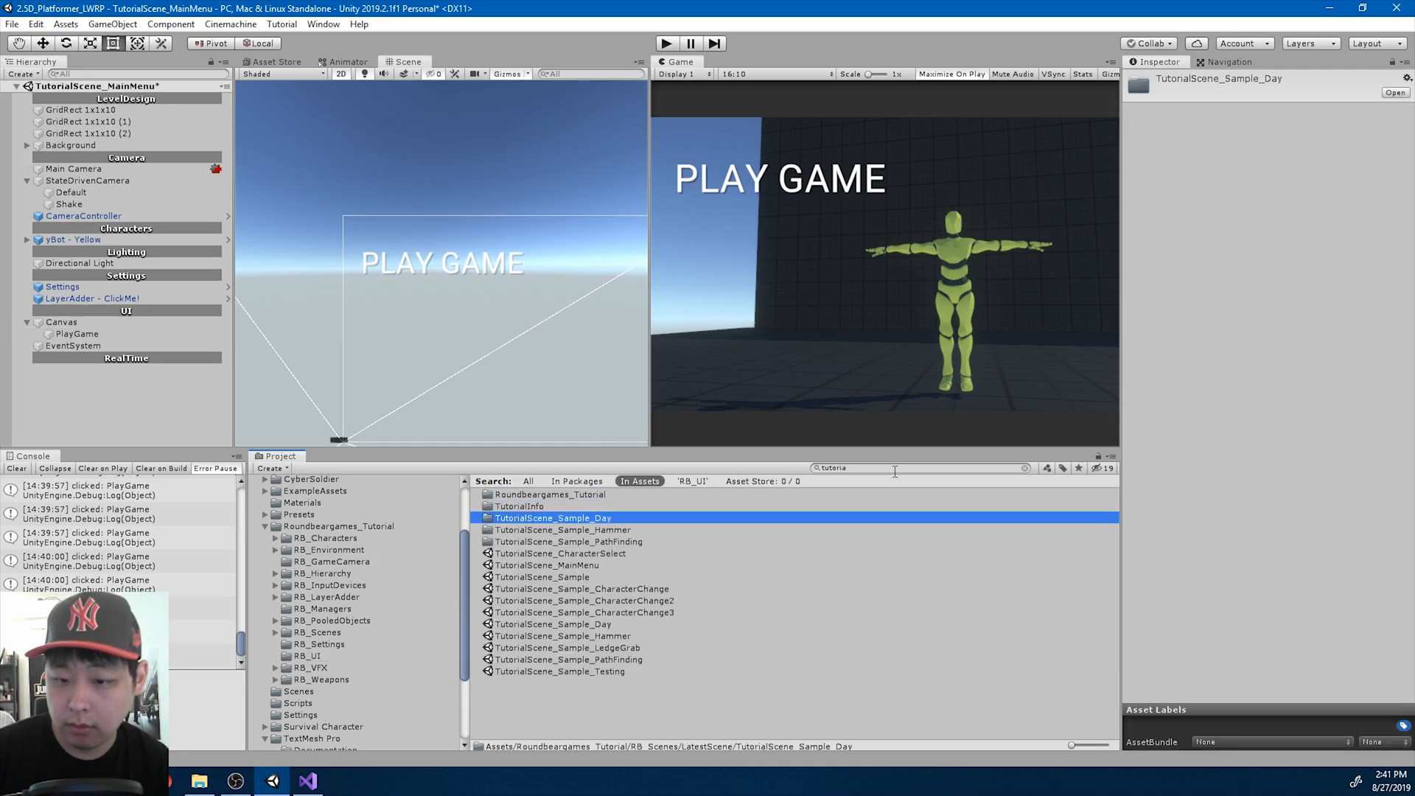
{"action": "key", "text": "Down"}
{"action": "key", "text": "F2"}
{"action": "key", "text": "ctrl+c"}
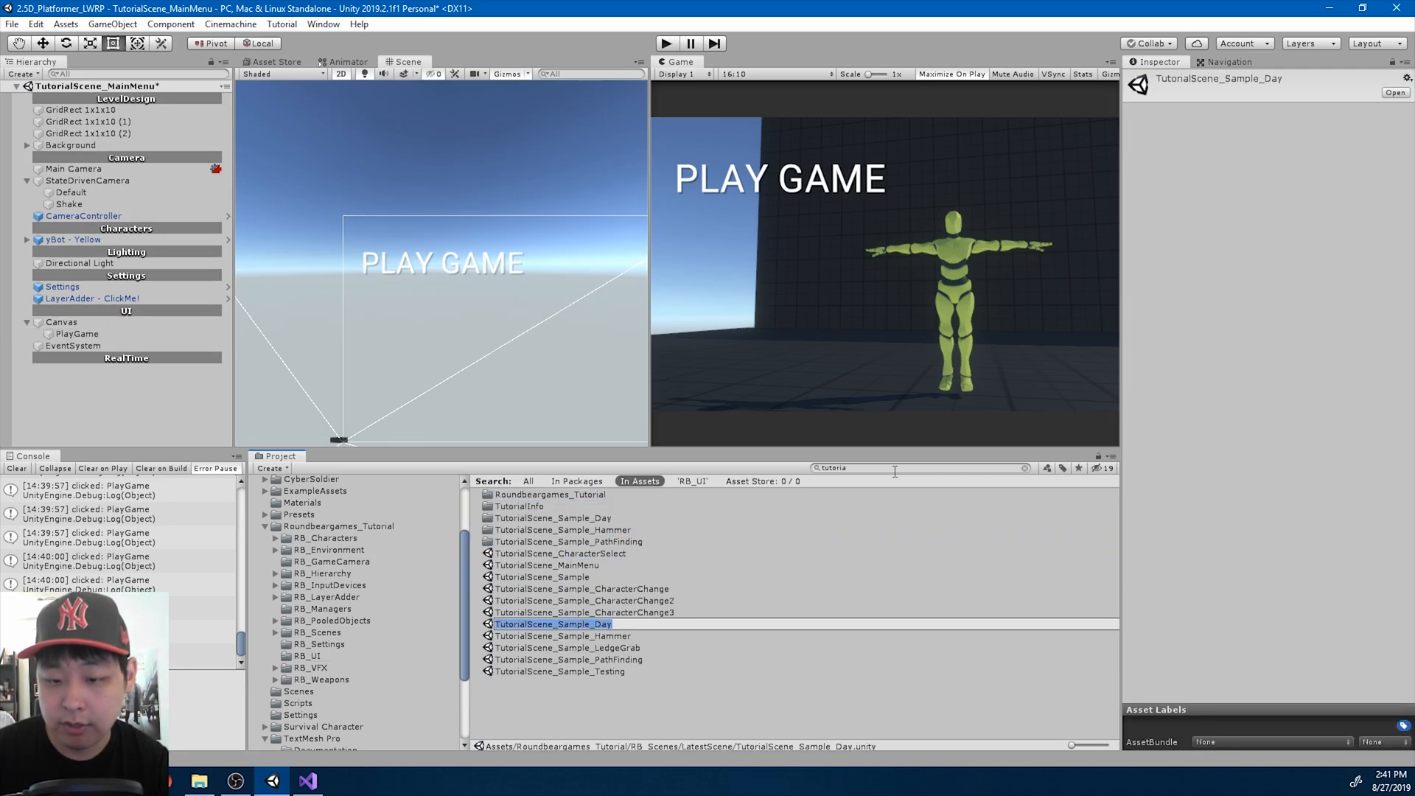
{"action": "key", "text": "Escape"}
- Return to Visual Studio and paste TutorialScene_Sample_Day between the quotes of the LoadScene call
{"action": "key", "text": "alt+Tab"}
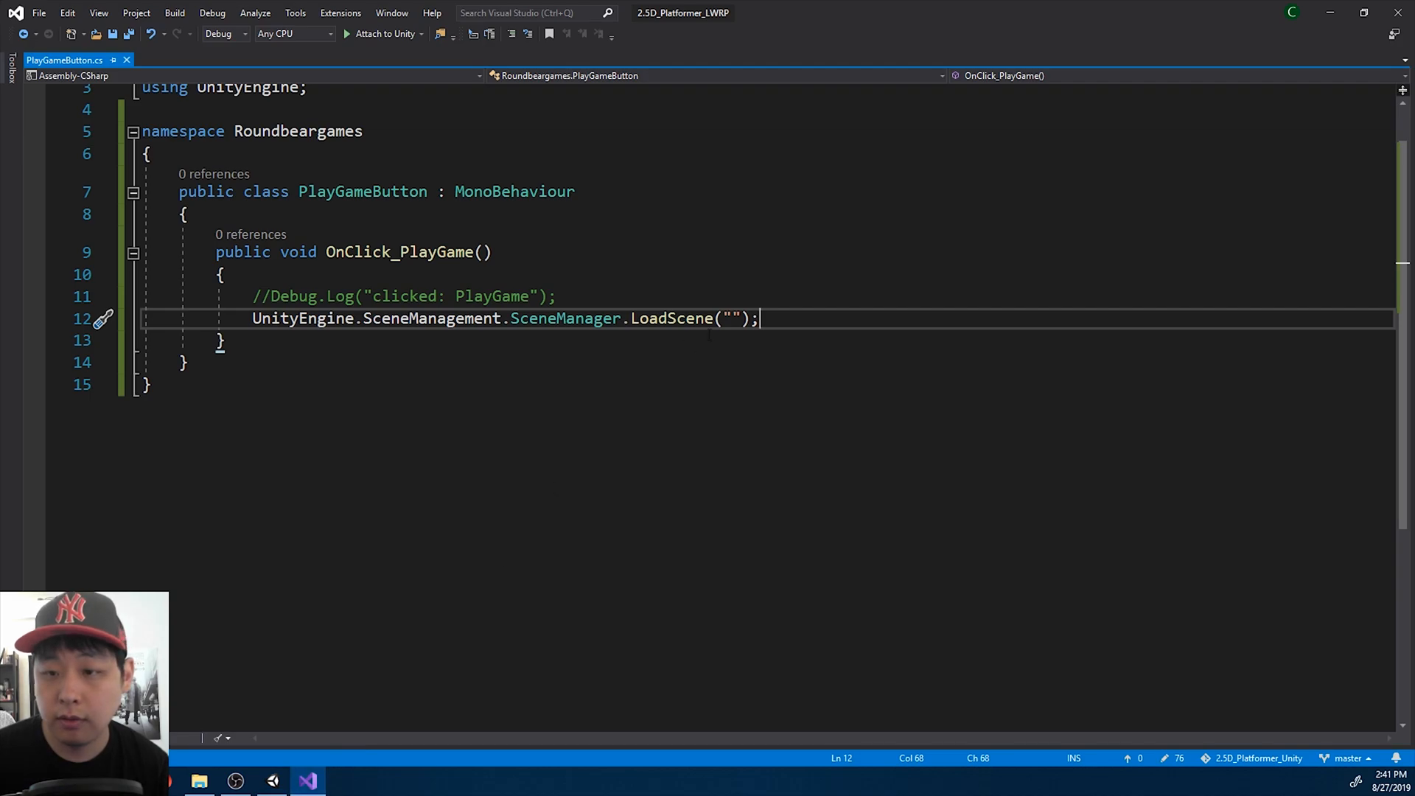
{"action": "key", "text": "ctrl+v"}
{"action": "left_click", "coordinate": [1048, 319]}
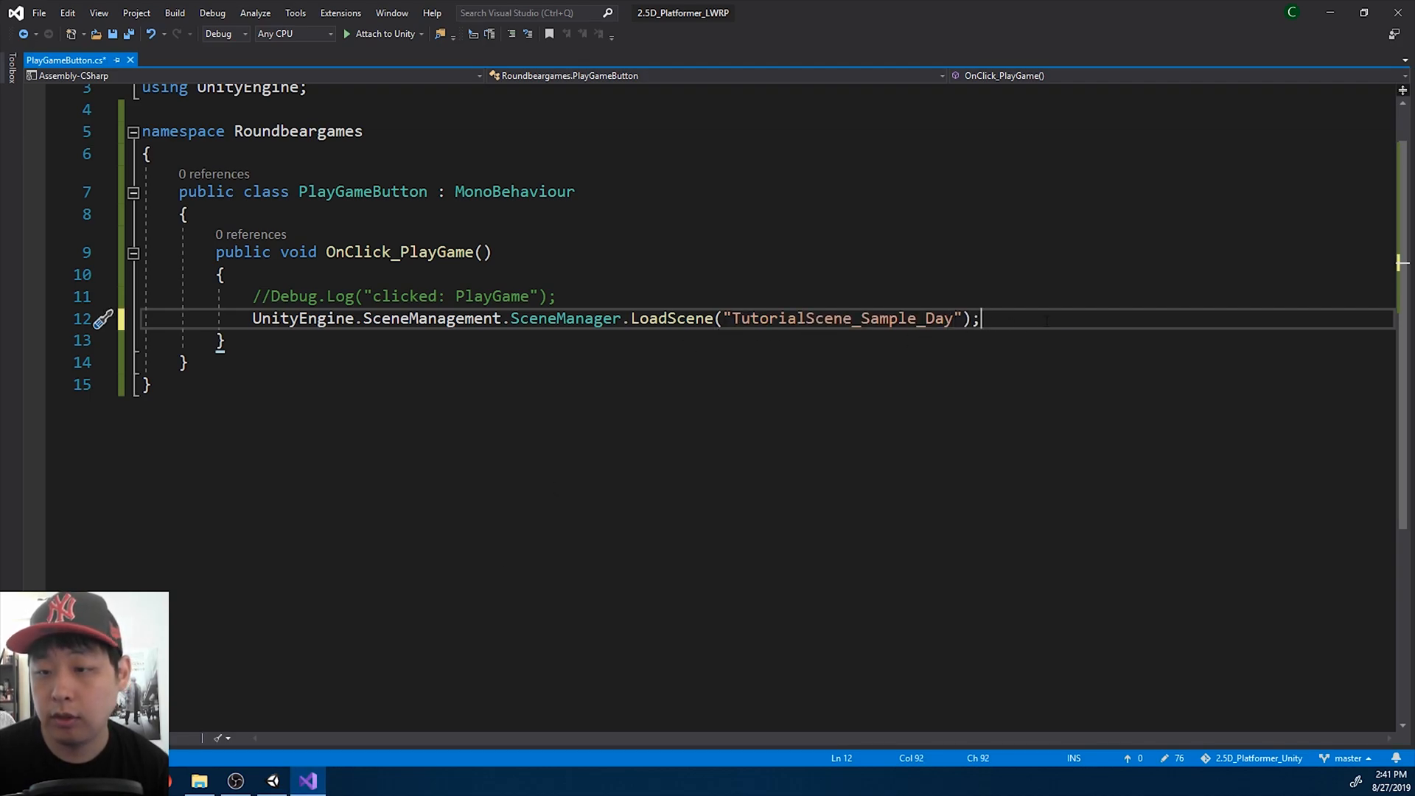
- Switch to Unity, add the open TutorialScene_MainMenu scene to the Build Settings and place it above TutorialScene_Sample
{"action": "left_click", "coordinate": [273, 777]}
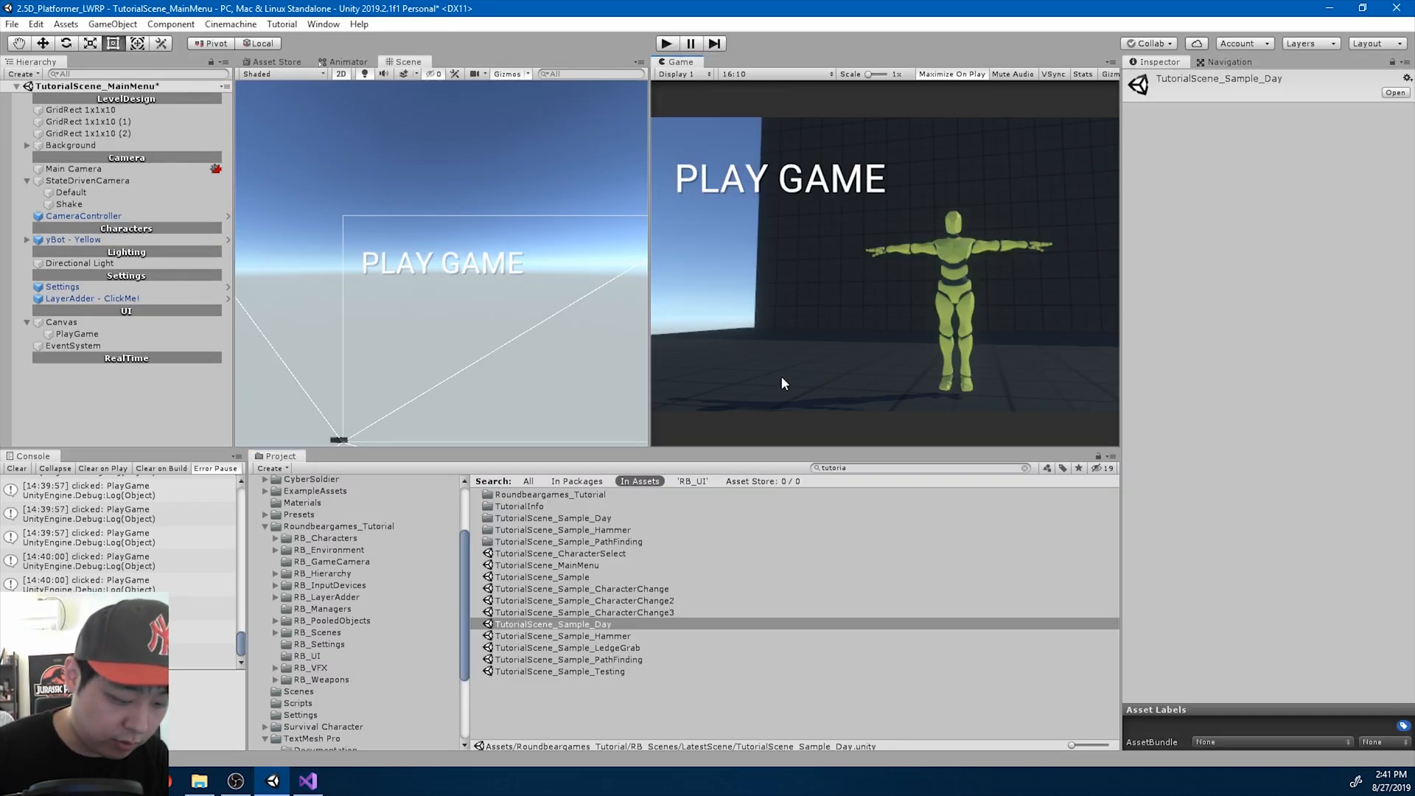
{"action": "key", "text": "ctrl+shift+b"}
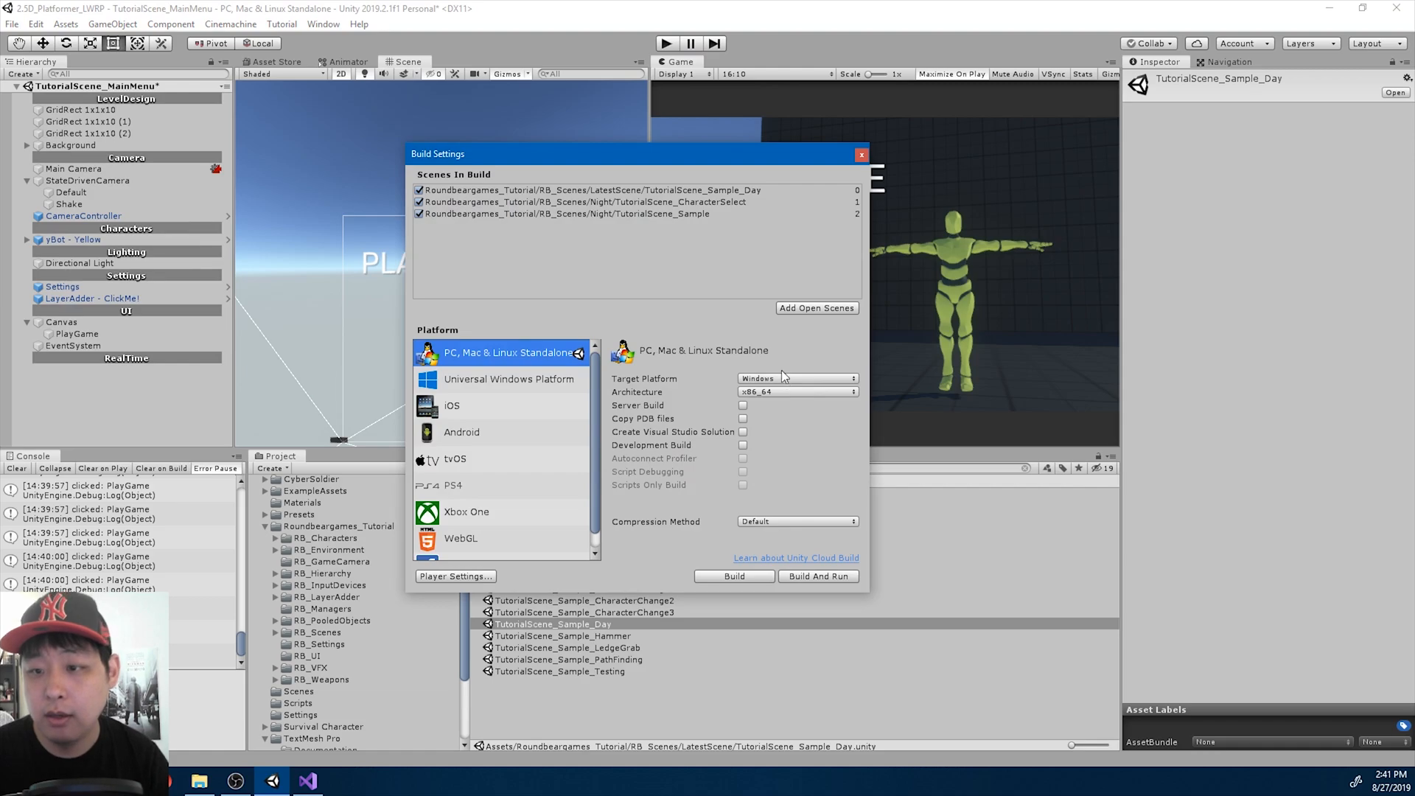
{"action": "left_click", "coordinate": [814, 307]}
{"action": "left_click", "coordinate": [581, 214]}
{"action": "left_click", "coordinate": [620, 227]}
{"action": "left_click", "coordinate": [629, 215]}
{"action": "left_click", "coordinate": [634, 224]}
{"action": "left_click", "coordinate": [634, 215]}
{"action": "left_click", "coordinate": [667, 225]}
{"action": "left_click_drag", "start_coordinate": [709, 226], "coordinate": [710, 215]}
{"action": "left_click", "coordinate": [693, 224]}
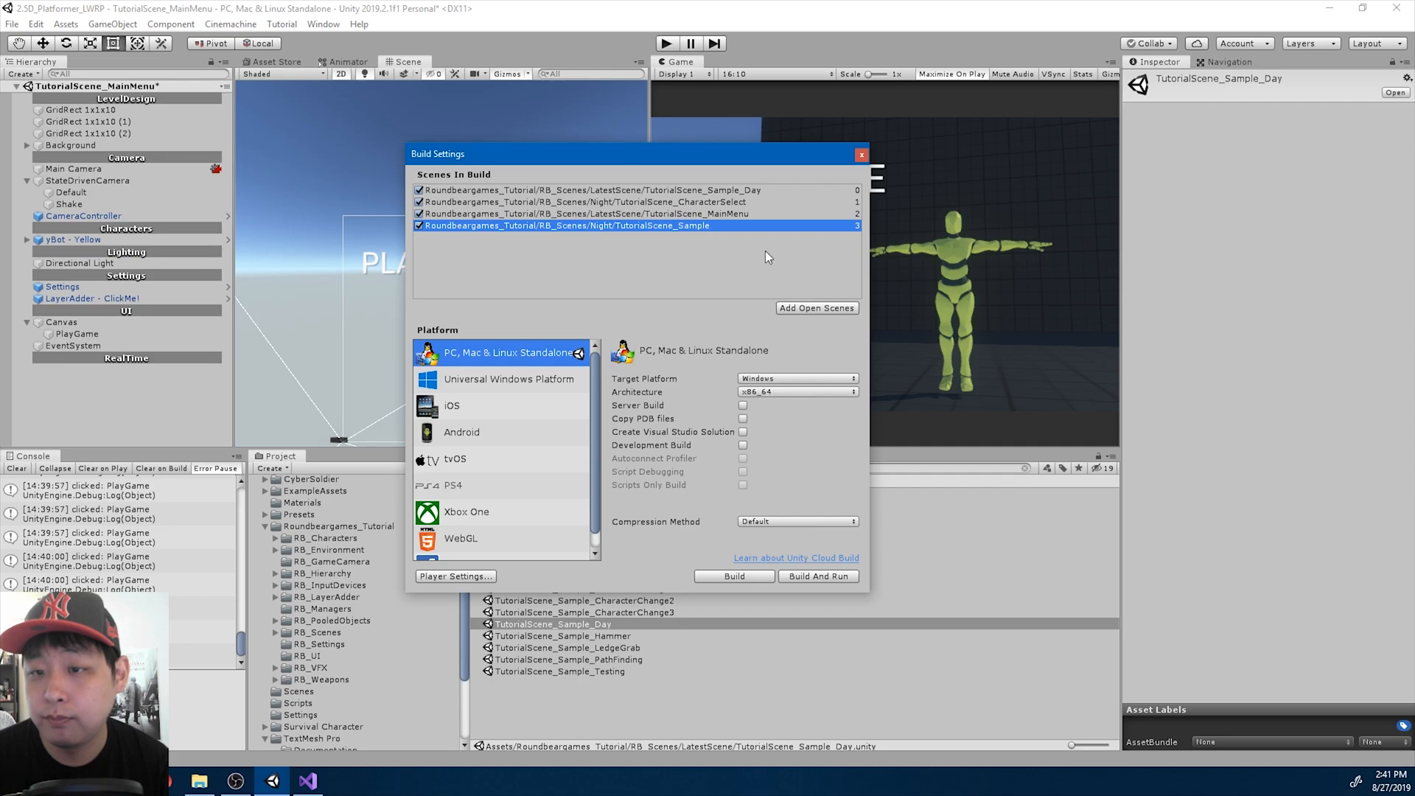
- Reorder the build scenes to put TutorialScene_MainMenu first and TutorialScene_Sample_Day second, then save the scene and close Build Settings
{"action": "left_click", "coordinate": [735, 191]}
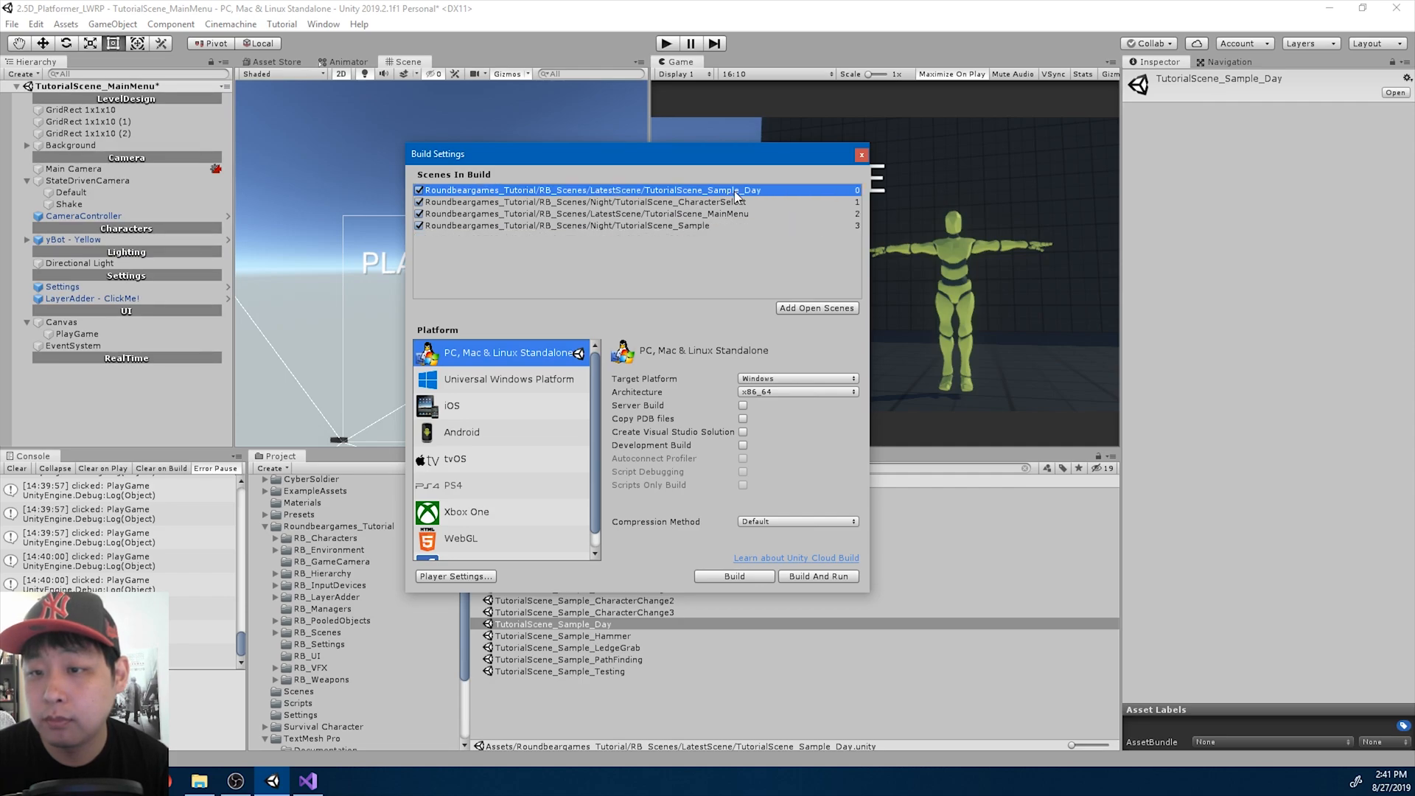
{"action": "left_click_drag", "start_coordinate": [736, 190], "coordinate": [731, 217]}
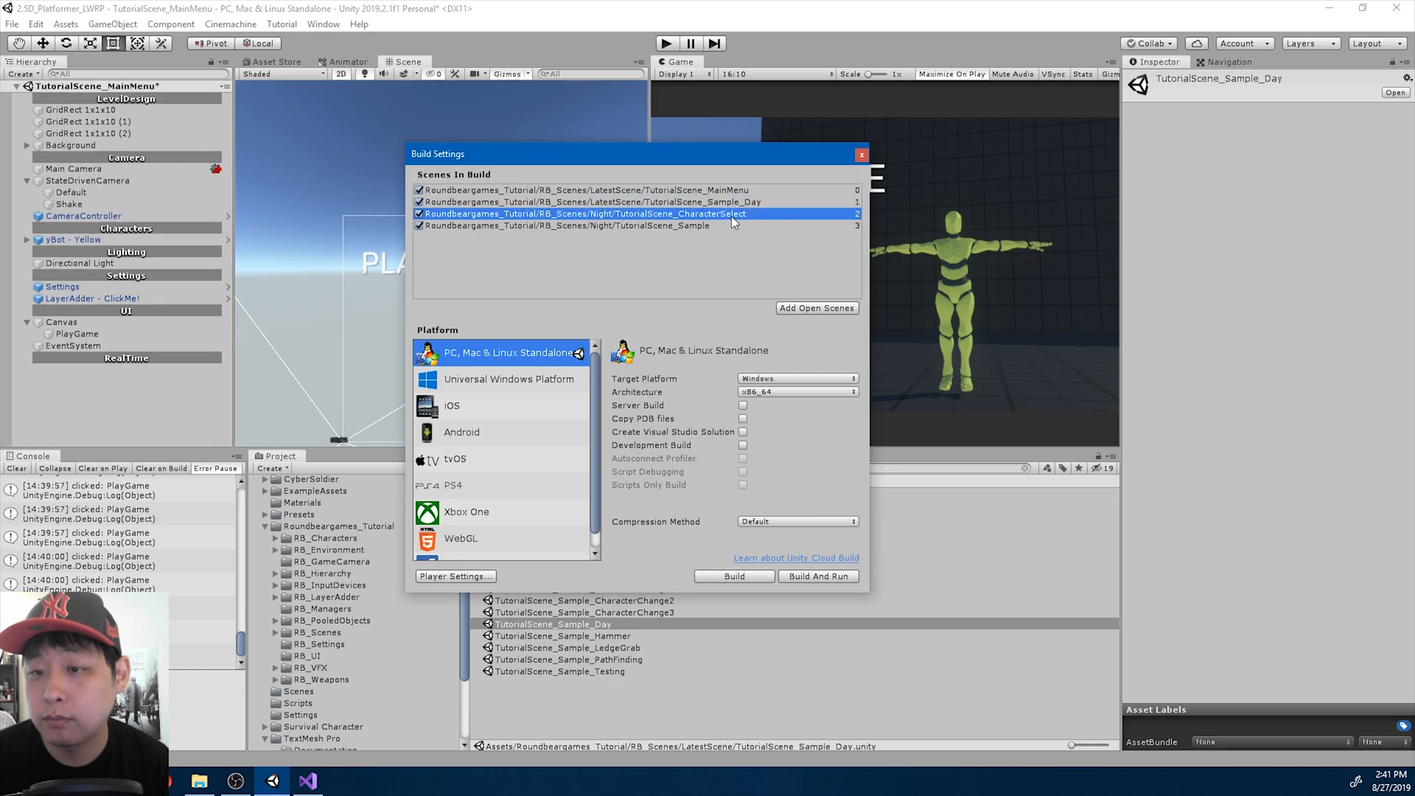
{"action": "left_click", "coordinate": [734, 202]}
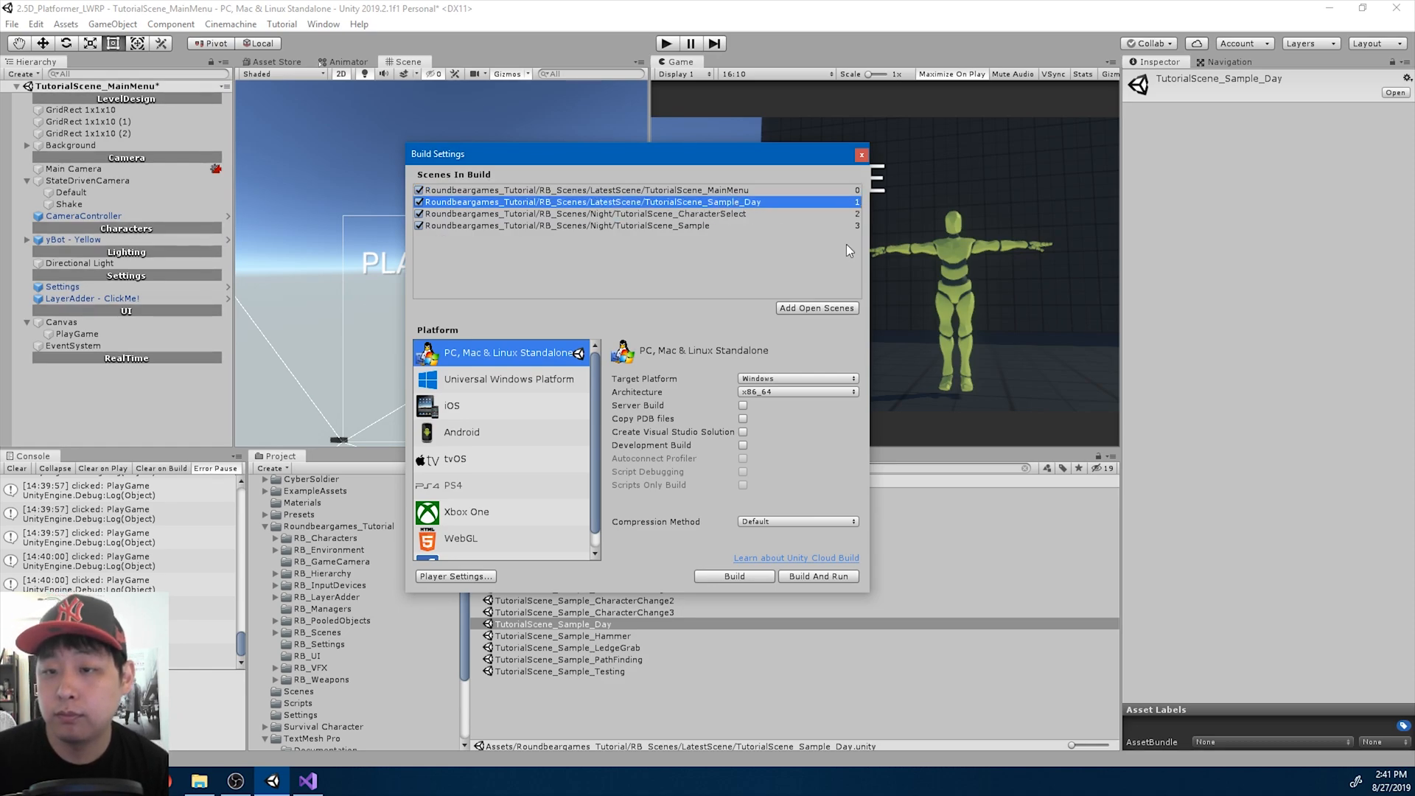
{"action": "left_click", "coordinate": [846, 244]}
{"action": "key", "text": "ctrl+s"}
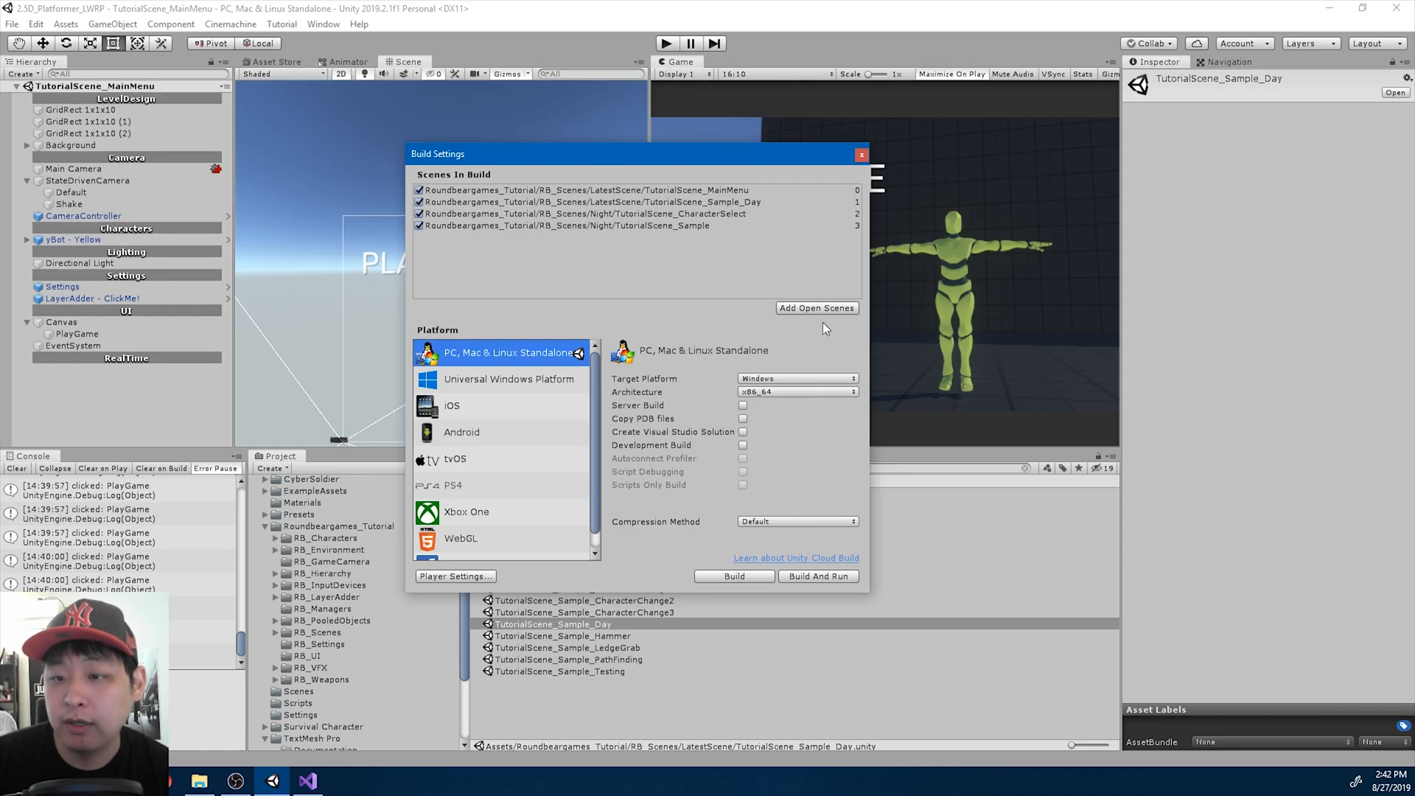
{"action": "left_click", "coordinate": [860, 155]}
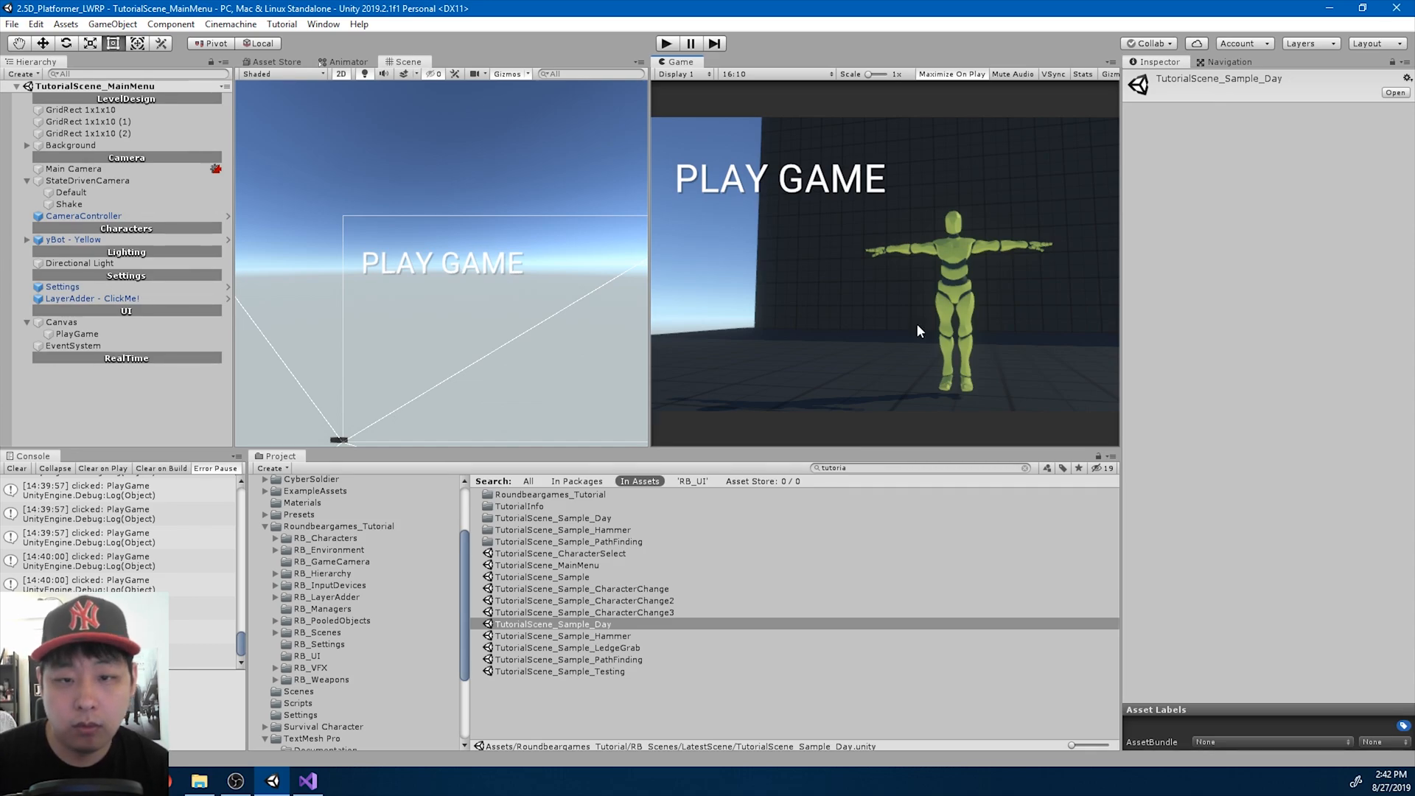
- Disable Save During Play on the Default virtual camera under StateDrivenCamera
{"action": "left_click", "coordinate": [92, 195]}
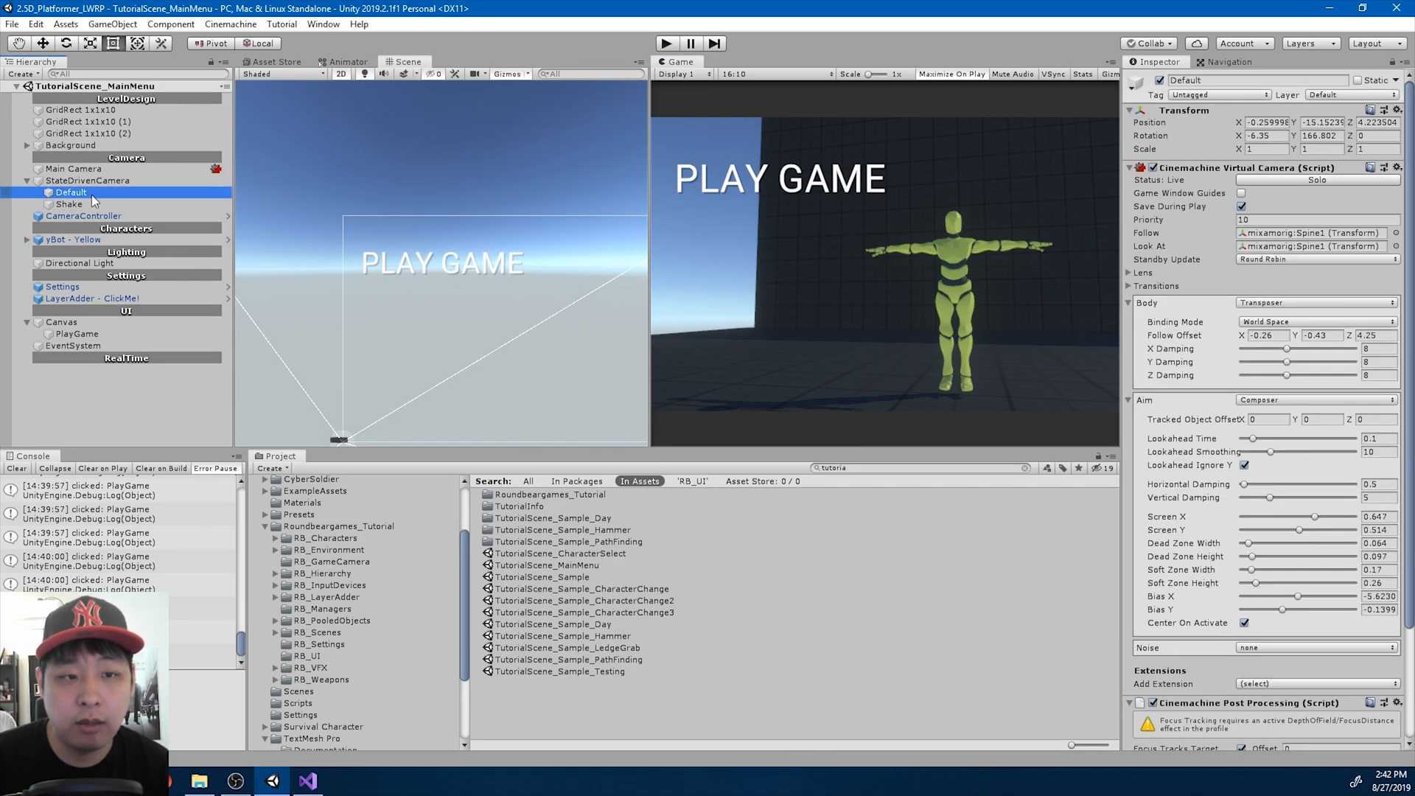
{"action": "left_click", "coordinate": [1242, 208]}
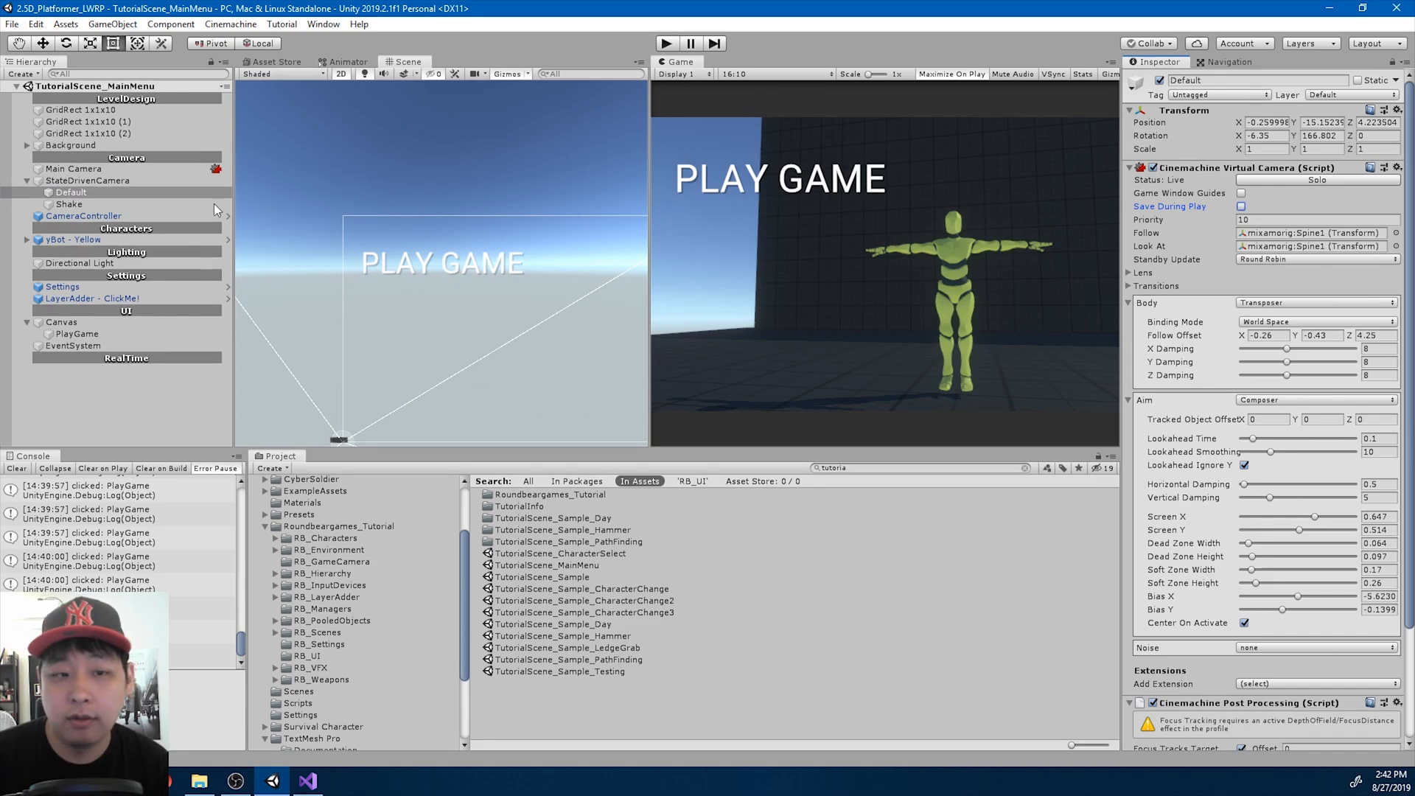
{"action": "left_click", "coordinate": [184, 193]}
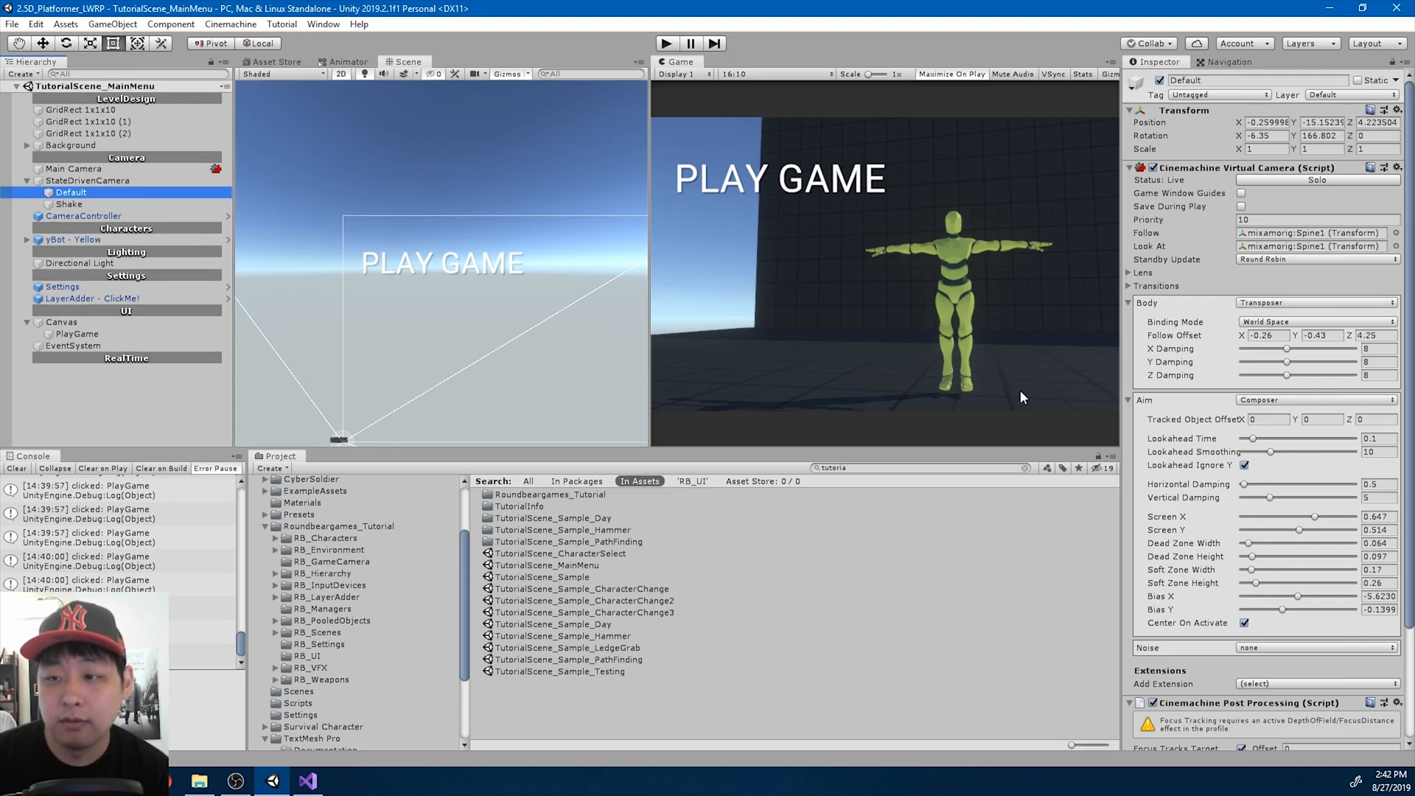
- Run the main menu in Play mode, trigger PLAY GAME and try the character controls in the loaded scene
{"action": "left_click", "coordinate": [667, 44]}
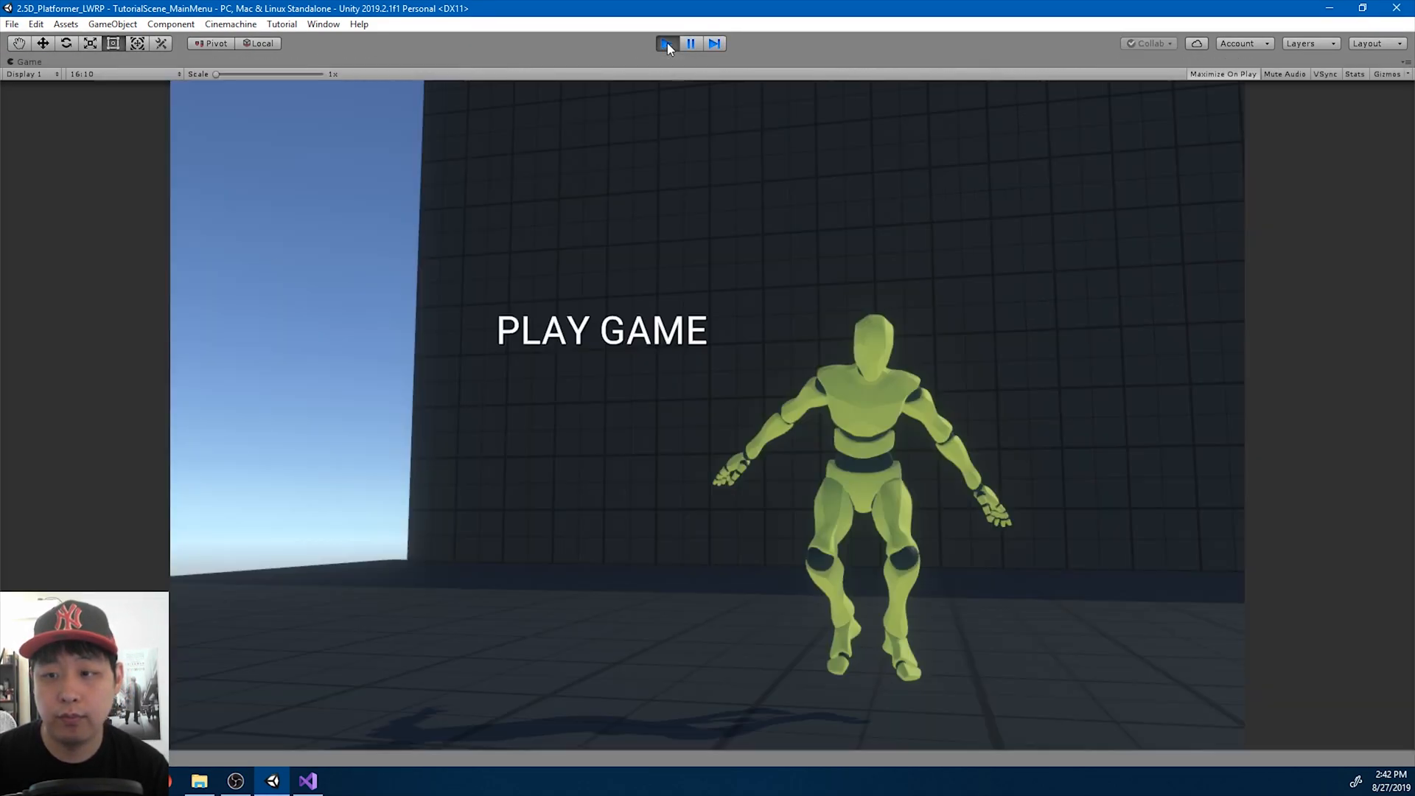
{"action": "left_click", "coordinate": [623, 328]}
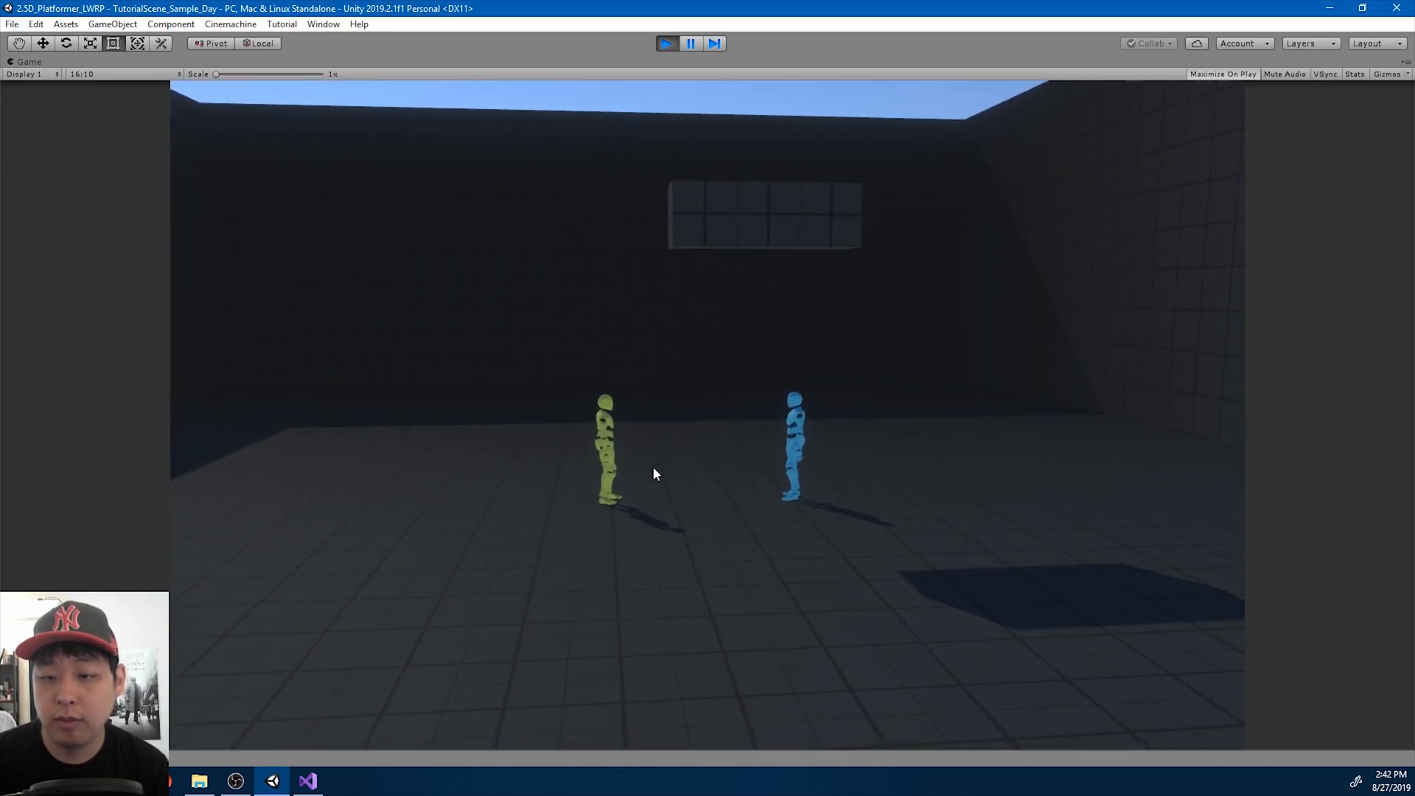
{"action": "key", "text": "a"}
{"action": "key", "text": "Return"}
{"action": "key", "text": "Return"}
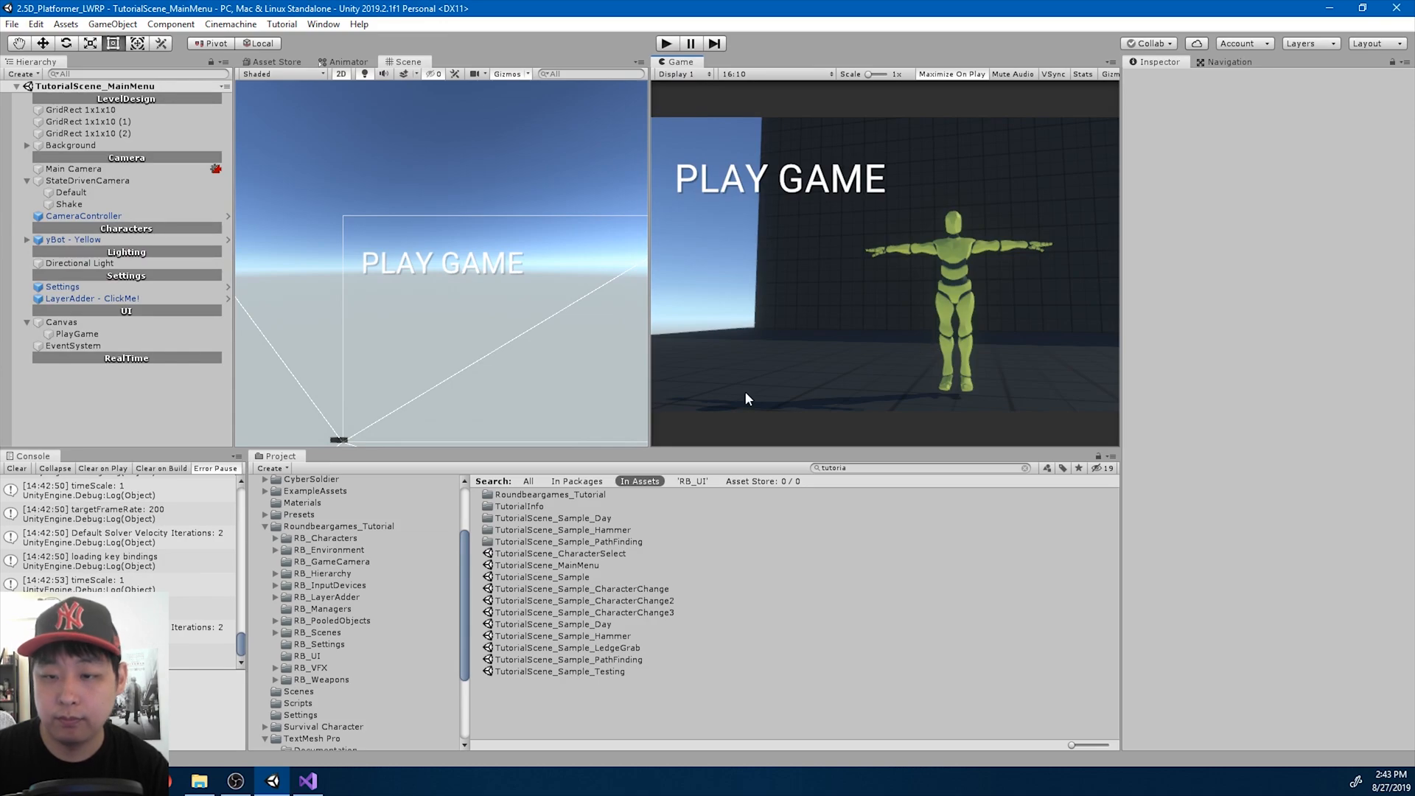
- Lower the yBot - Yellow character to a Y position of about -0.951 and run the scene in Play mode
{"action": "double_click", "coordinate": [87, 239]}
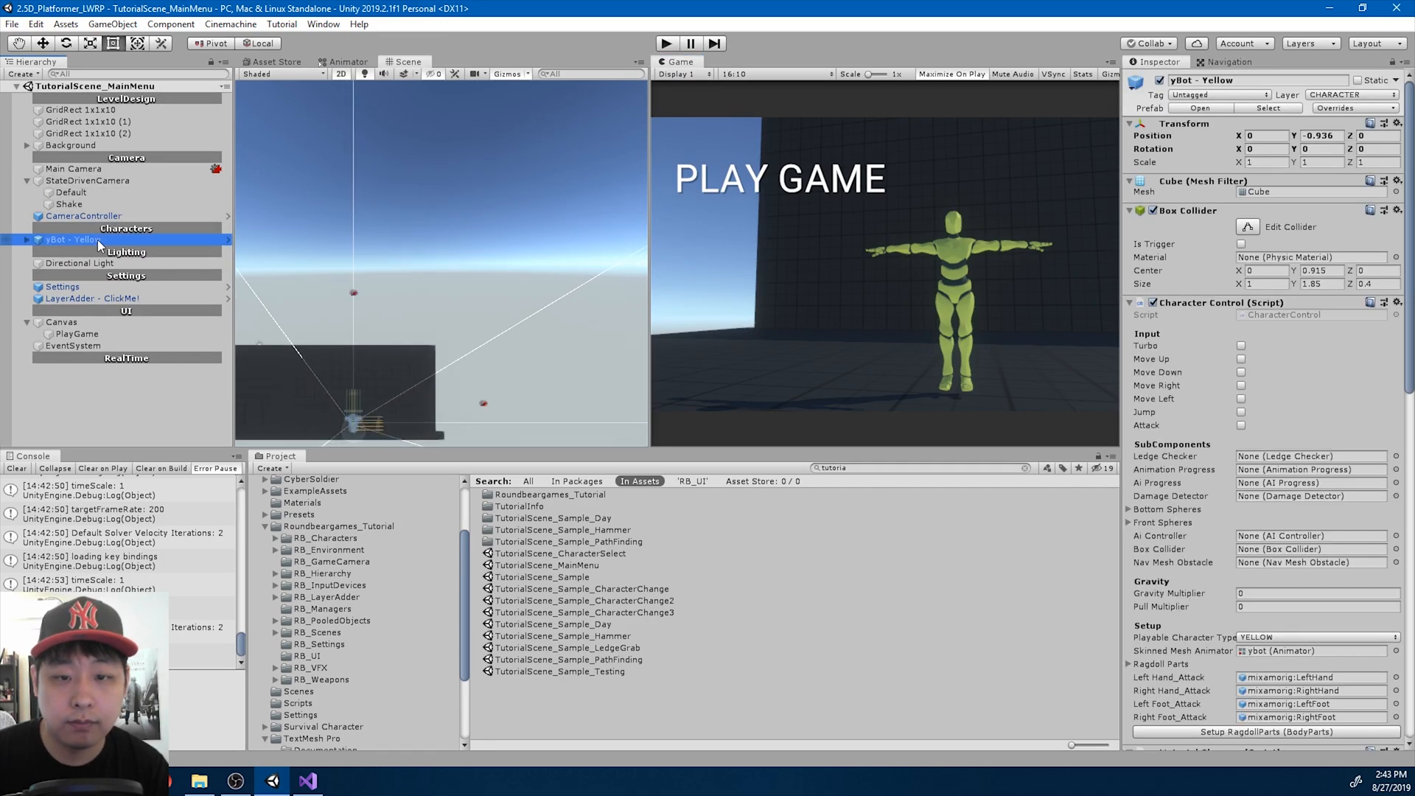
{"action": "scroll", "coordinate": [286, 264], "scroll_direction": "up", "scroll_amount": 6}
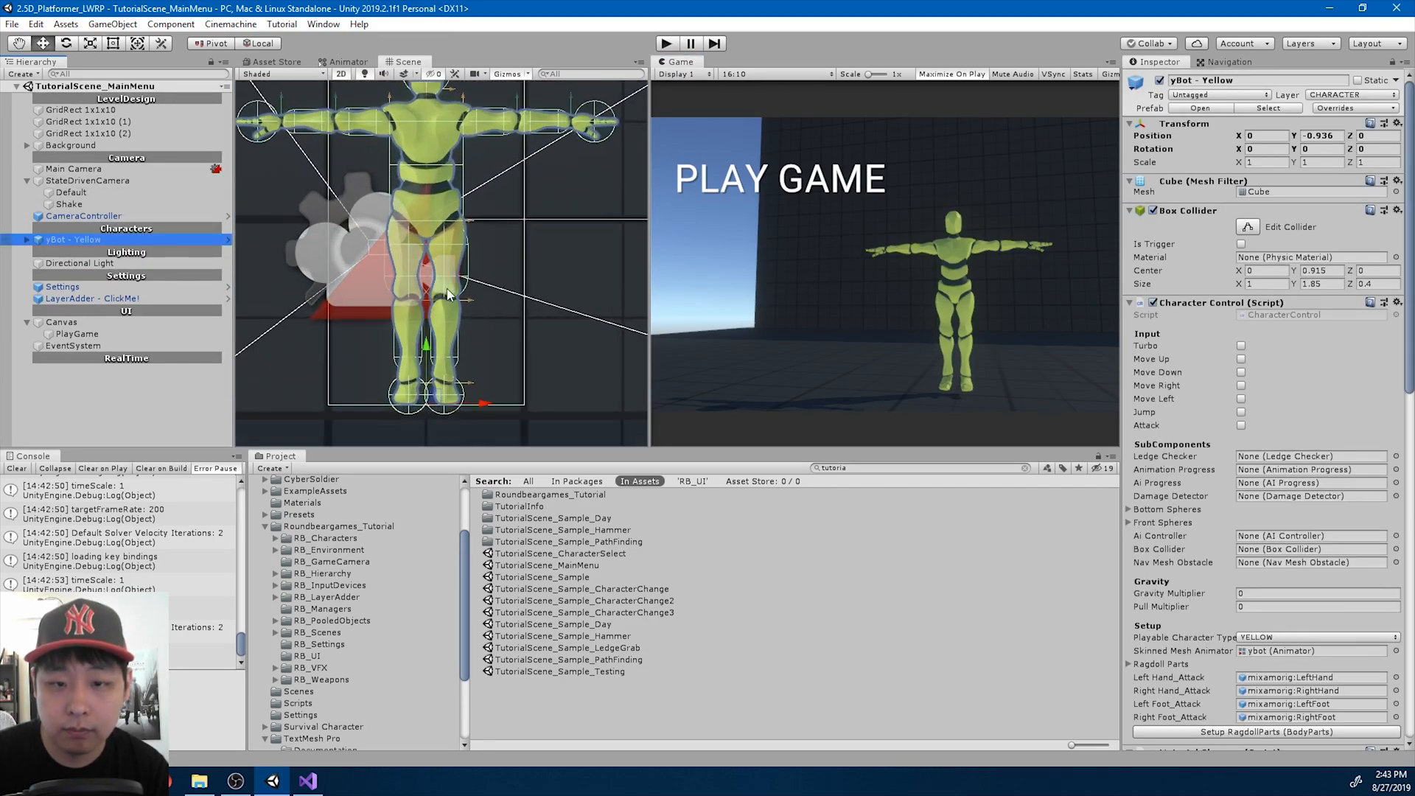
{"action": "left_click_drag", "start_coordinate": [429, 346], "coordinate": [428, 349]}
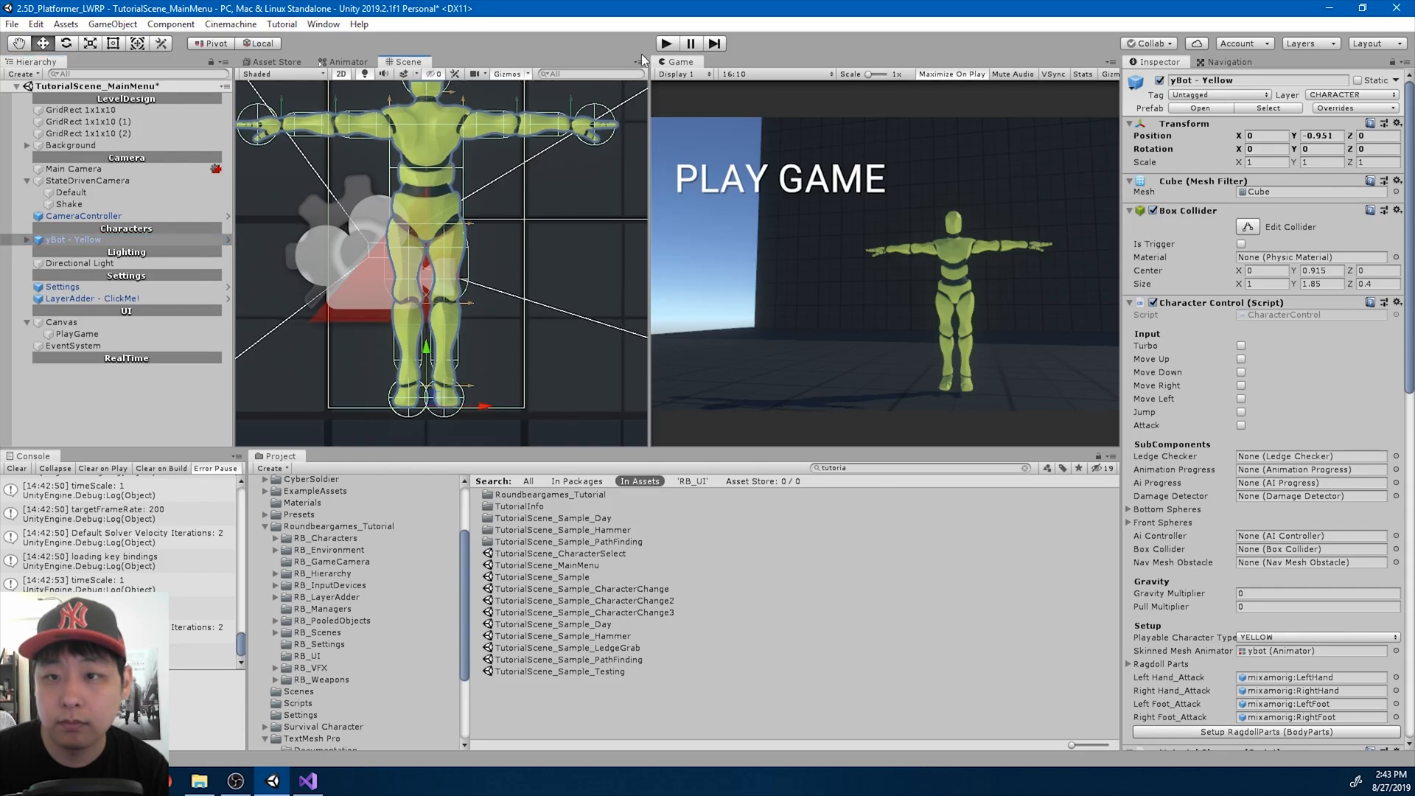
{"action": "left_click", "coordinate": [671, 43]}
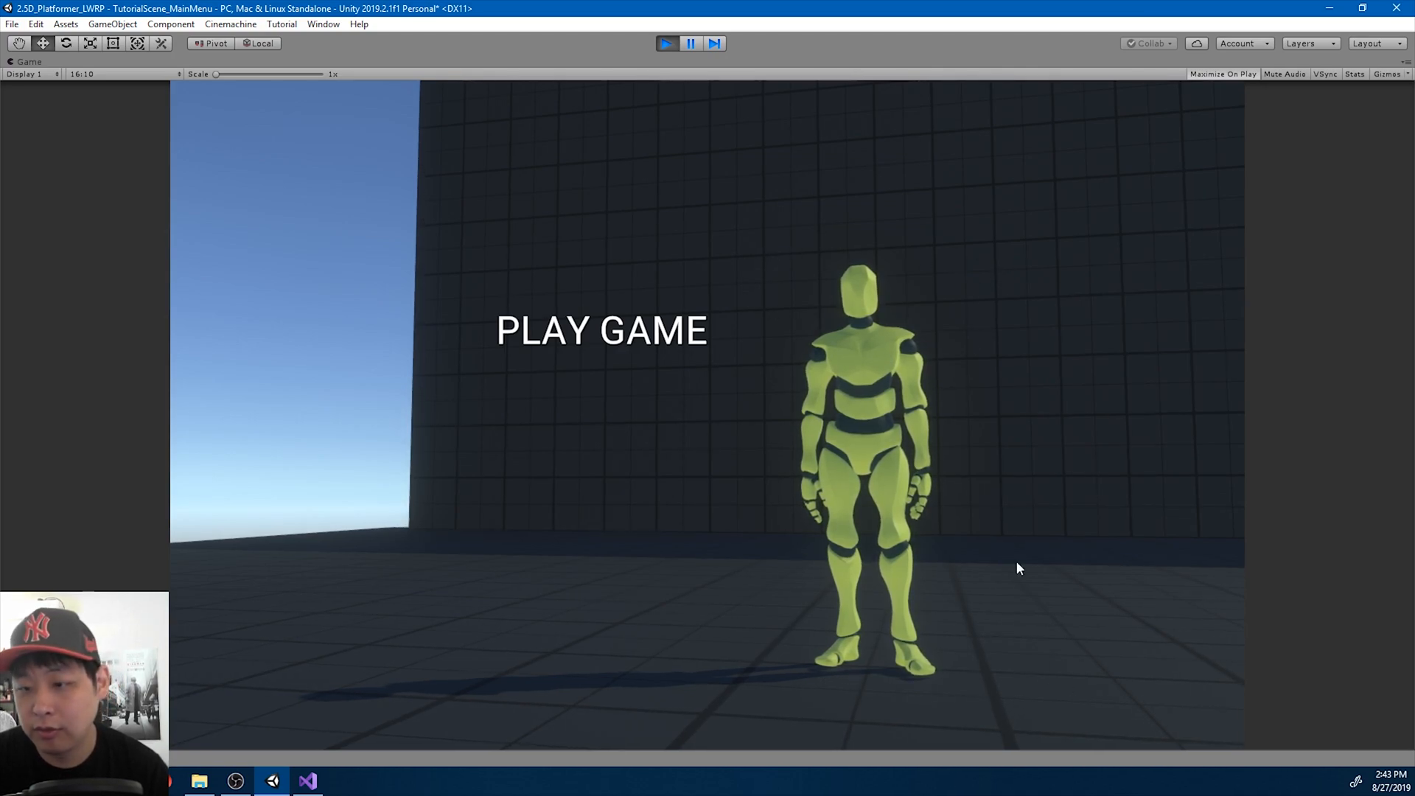
- Restart the main menu in Play mode, trigger PLAY GAME, move and attack with the yellow character, and stop the run
{"action": "left_click", "coordinate": [667, 45]}
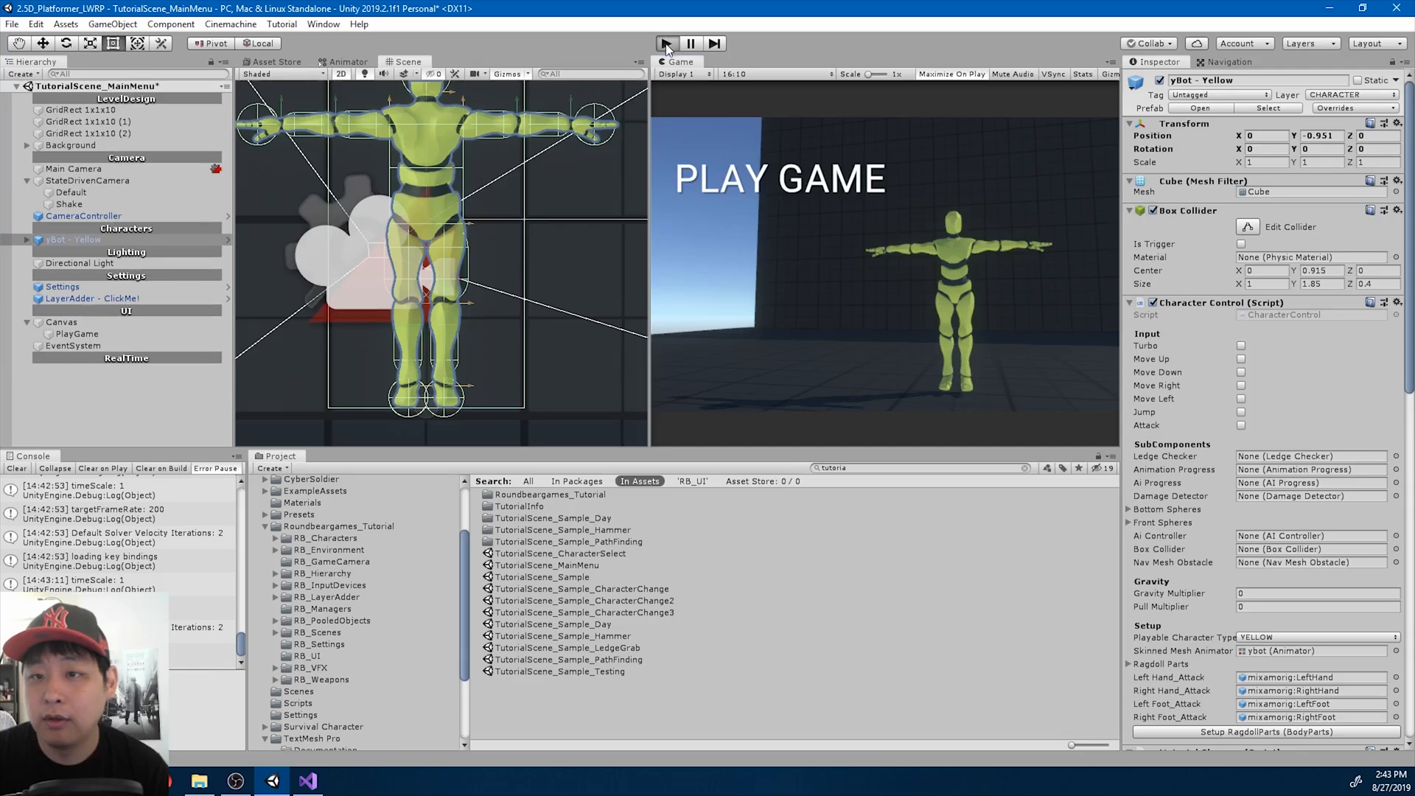
{"action": "left_click", "coordinate": [666, 44]}
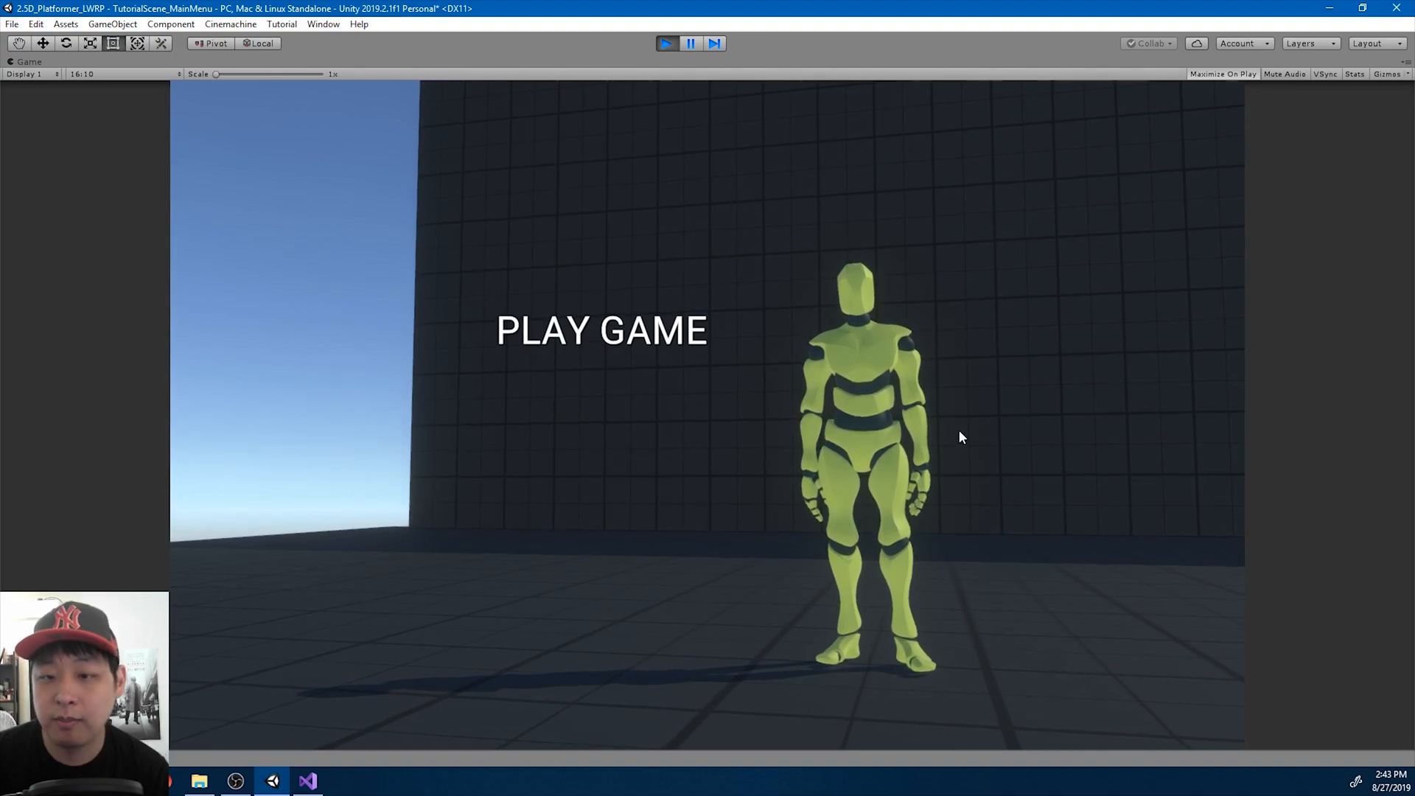
{"action": "left_click", "coordinate": [616, 335]}
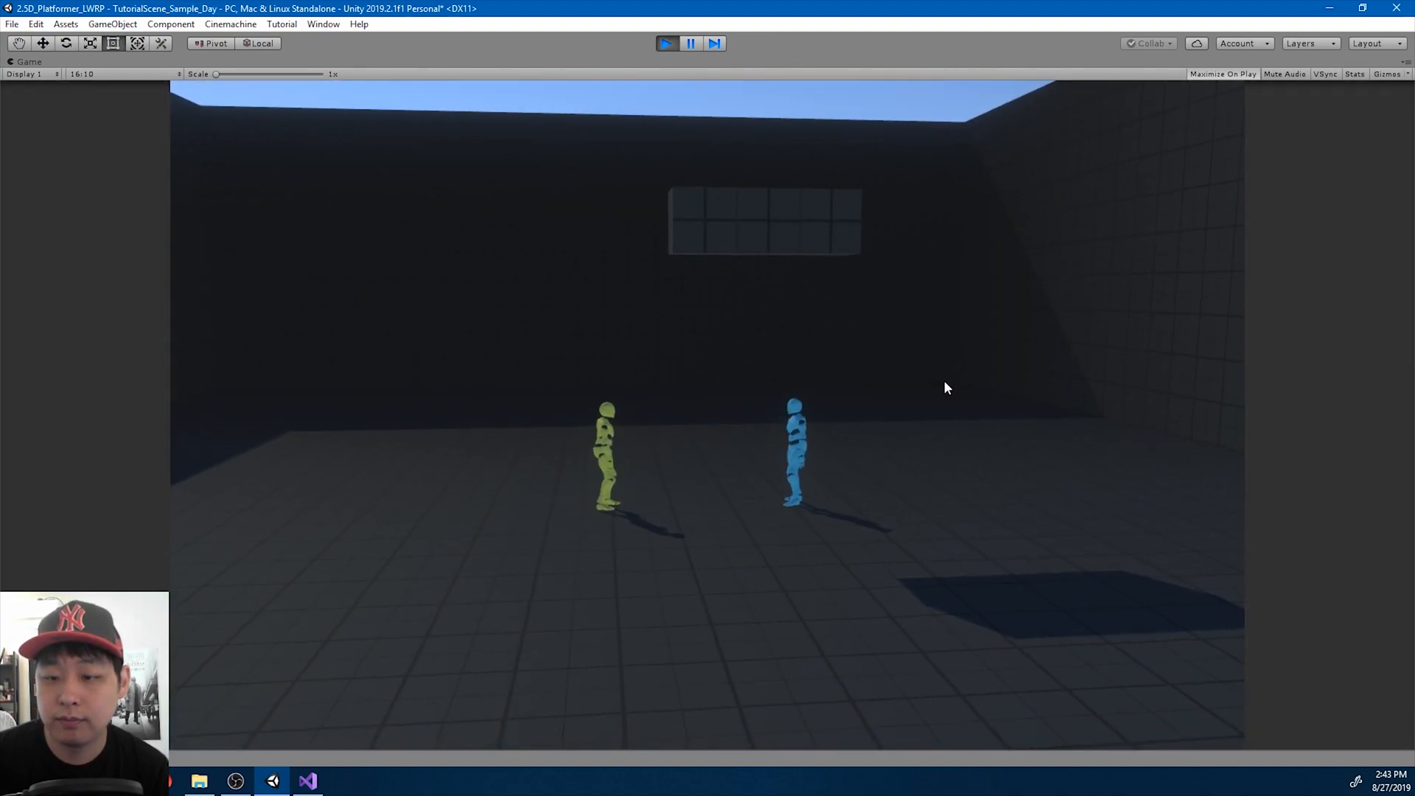
{"action": "key", "text": "d"}
{"action": "key", "text": "Return"}
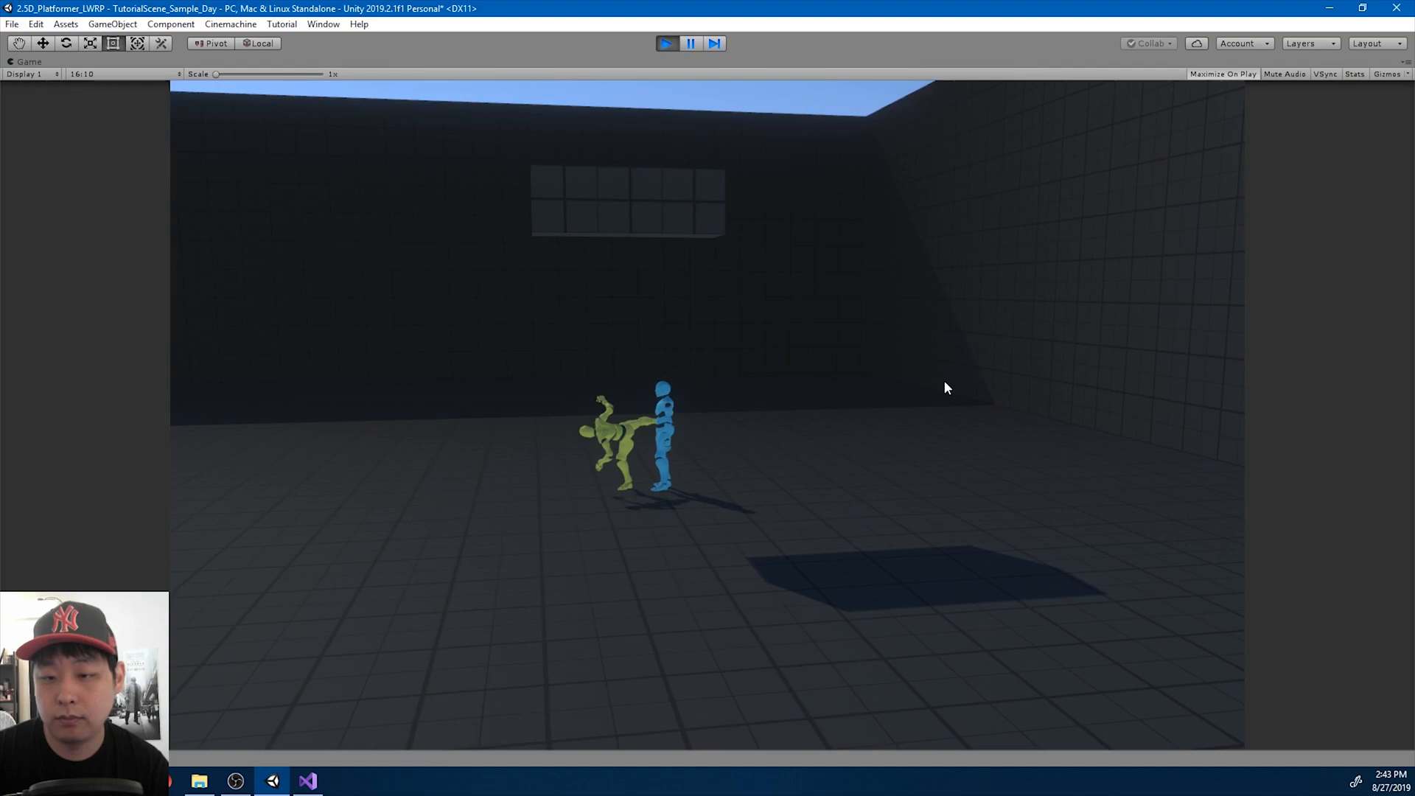
{"action": "left_click", "coordinate": [666, 42]}
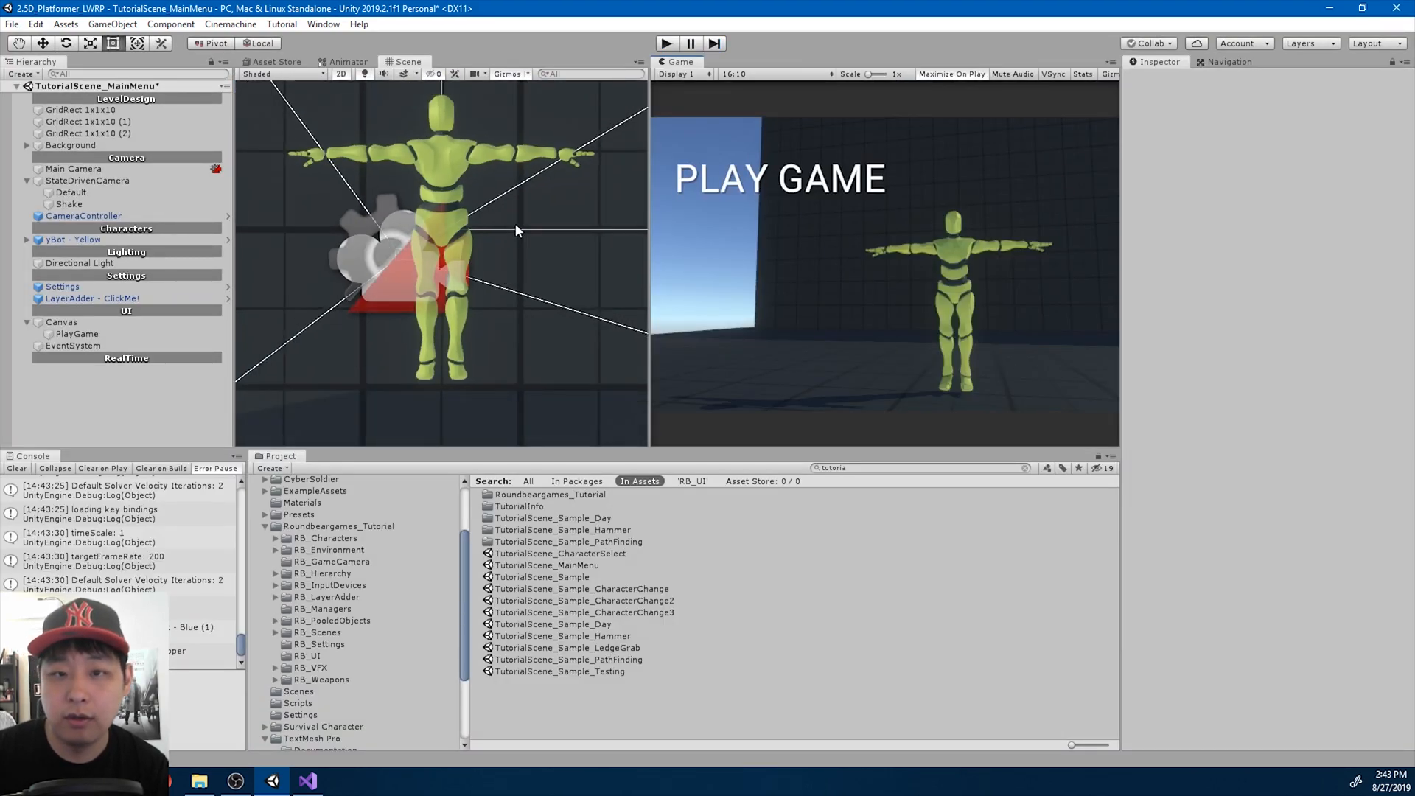
{"action": "left_click_drag", "start_coordinate": [511, 245], "coordinate": [540, 272], "text": "alt"}
{"action": "key", "text": "s"}
{"action": "key", "text": "d"}
{"action": "right_click_drag", "start_coordinate": [541, 272], "coordinate": [525, 319]}
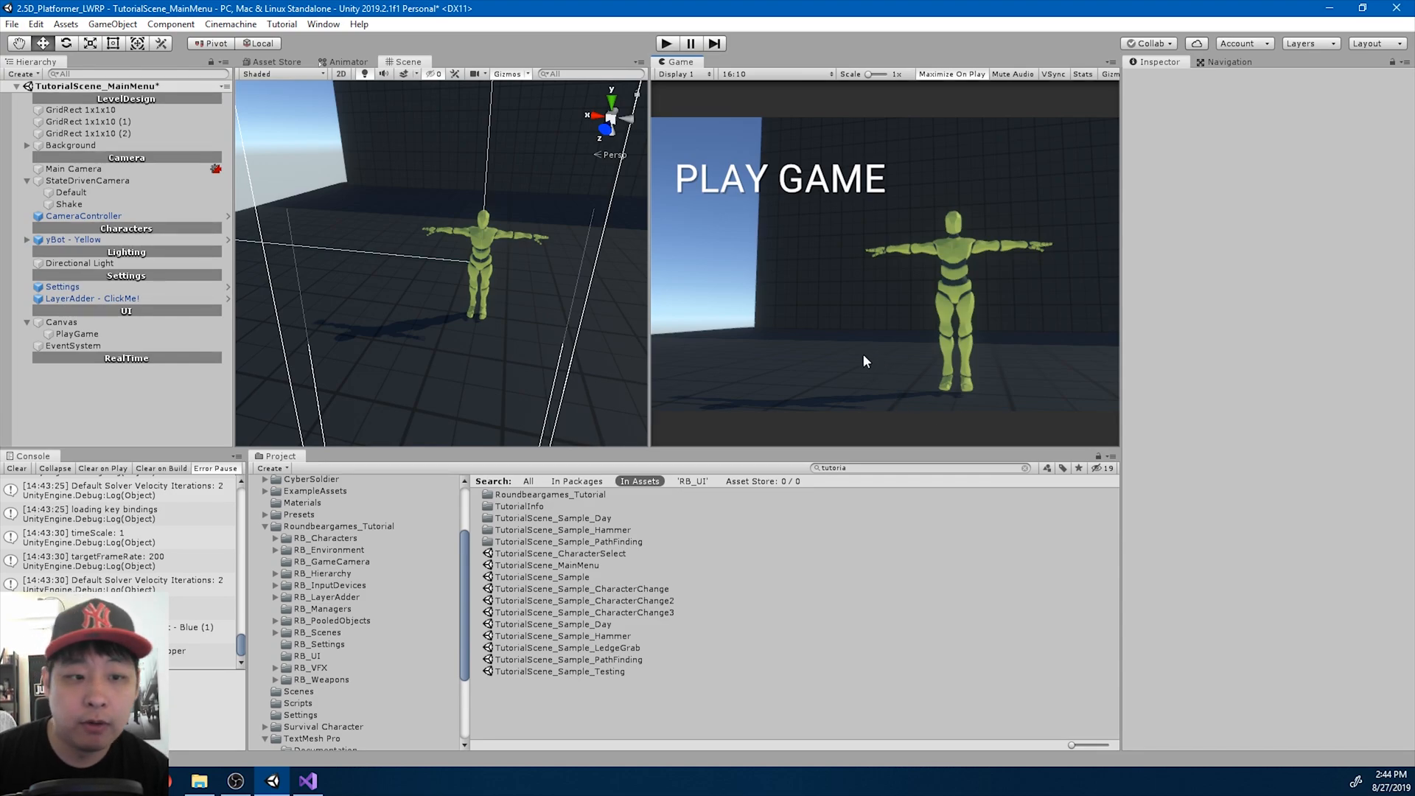
- Examine the PlayGame object's Button component and On Click event, and locate its PlayGameButton script in the project
{"action": "left_click", "coordinate": [86, 335]}
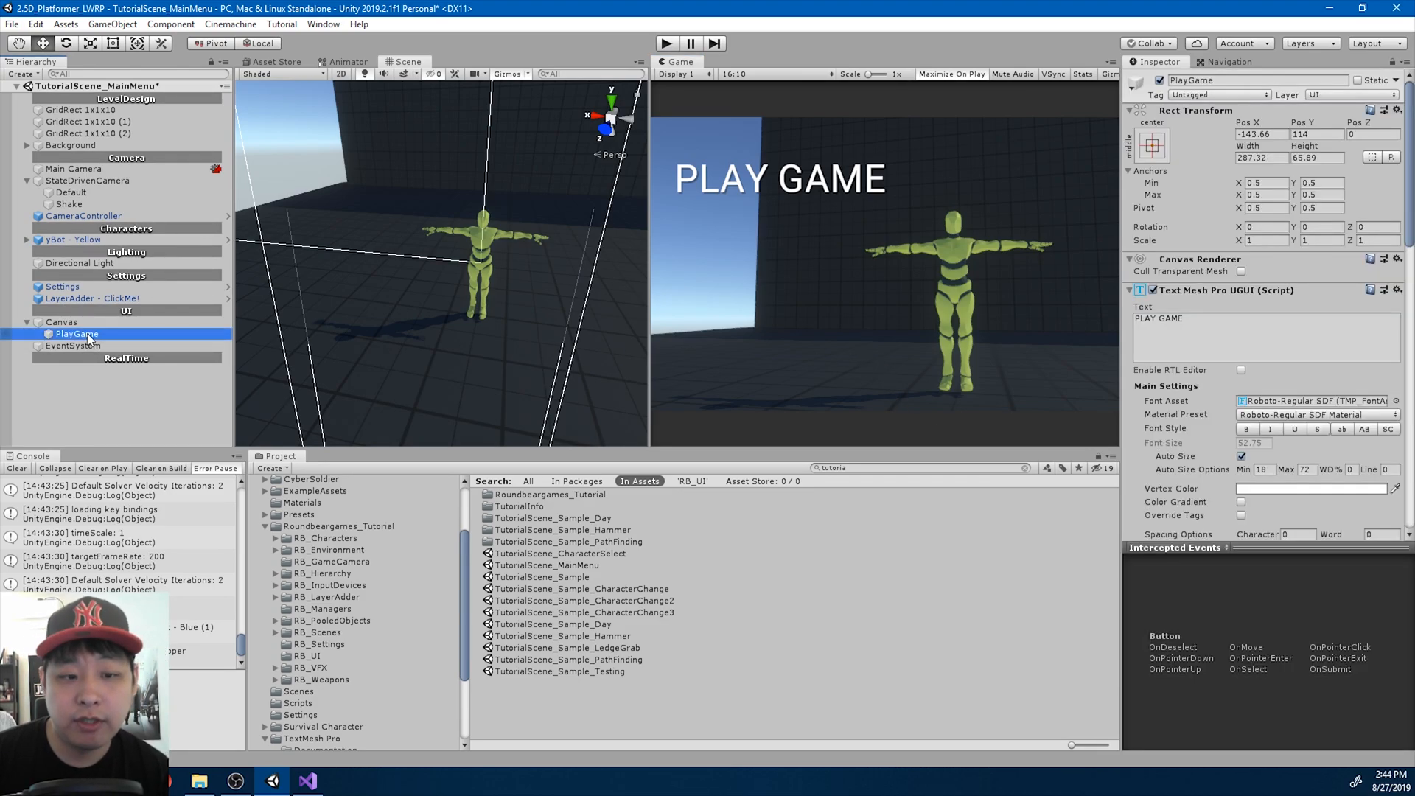
{"action": "scroll", "coordinate": [1241, 330], "scroll_direction": "down", "scroll_amount": 10}
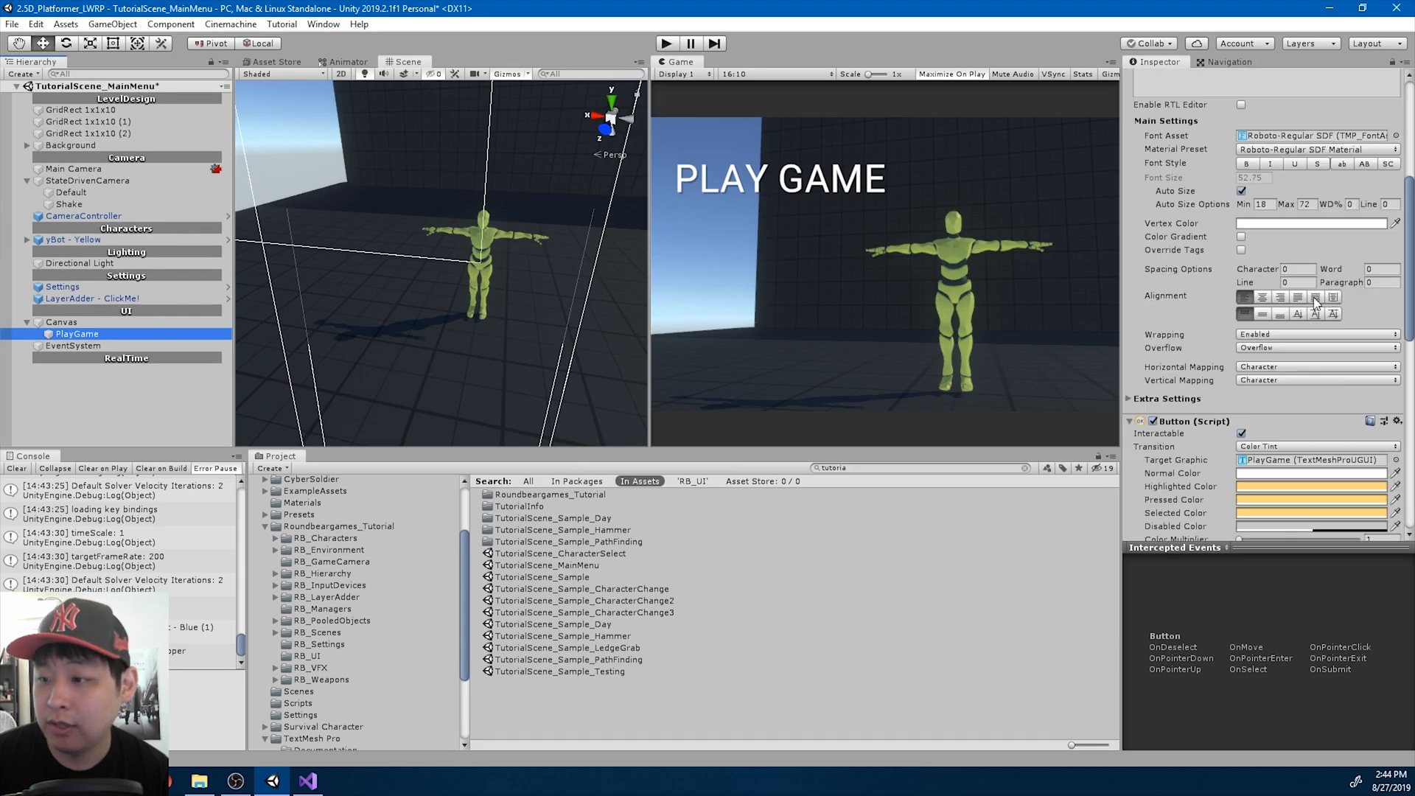
{"action": "scroll", "coordinate": [1229, 228], "scroll_direction": "up", "scroll_amount": 4}
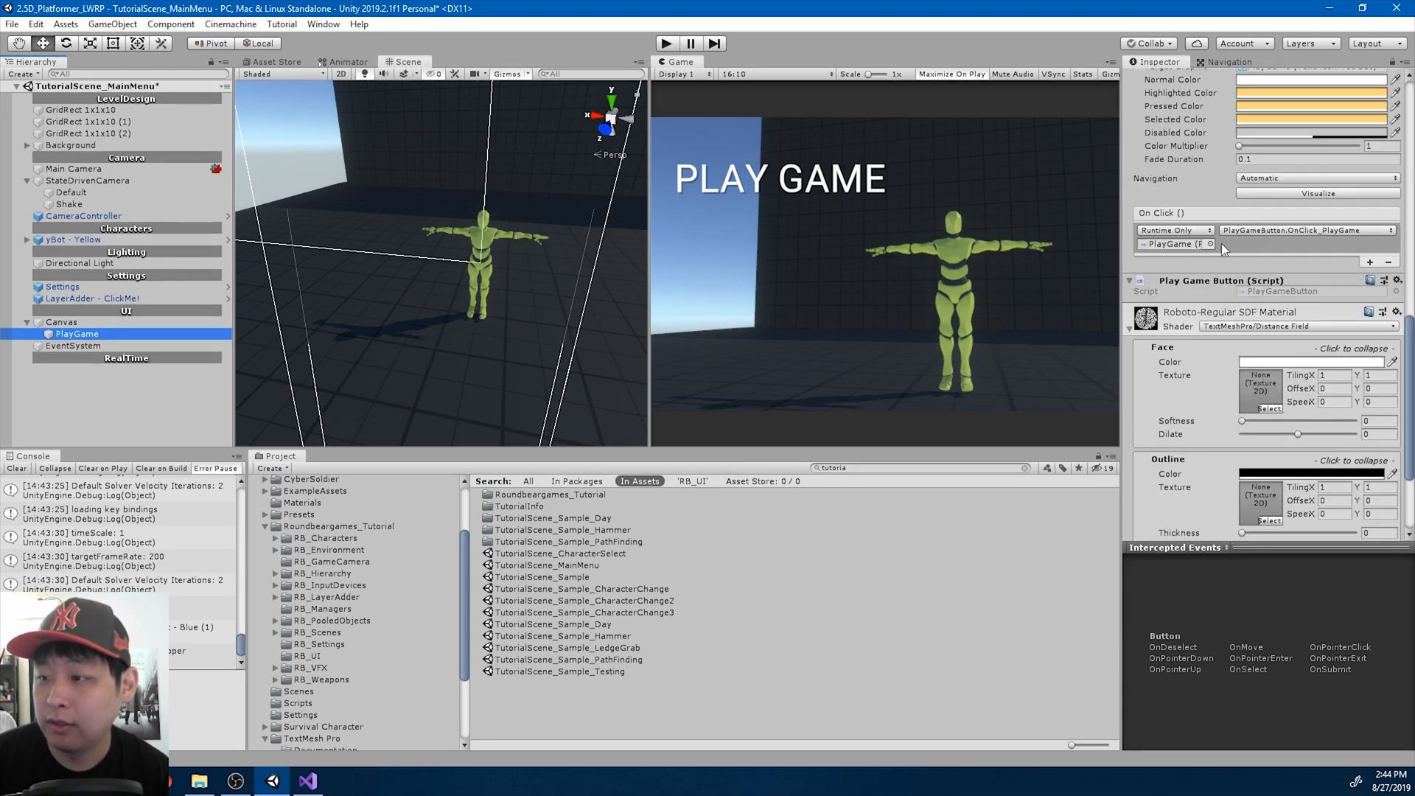
{"action": "left_click", "coordinate": [1293, 292]}
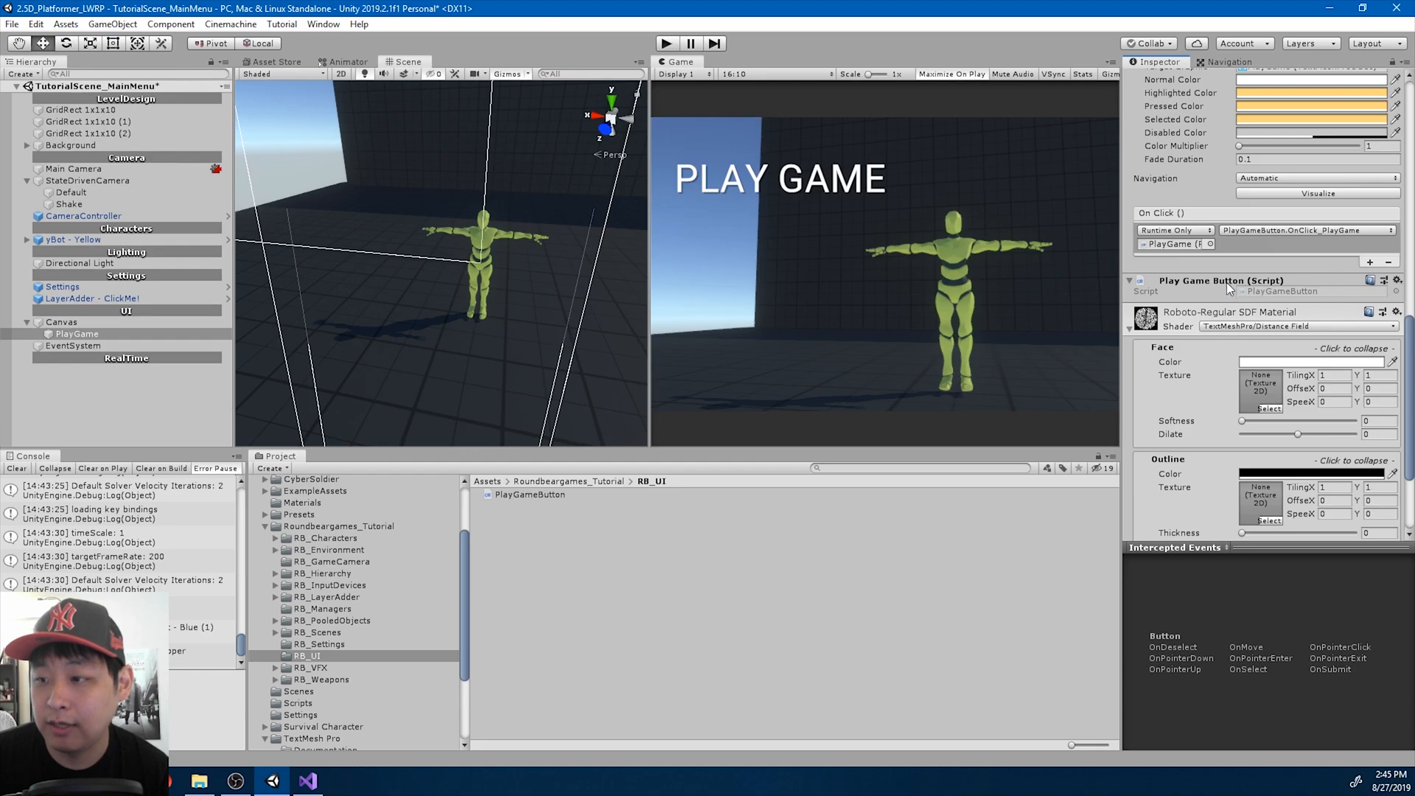
- Run the main menu scene in Play mode and load the sample day scene through PLAY GAME
{"action": "left_click", "coordinate": [666, 43]}
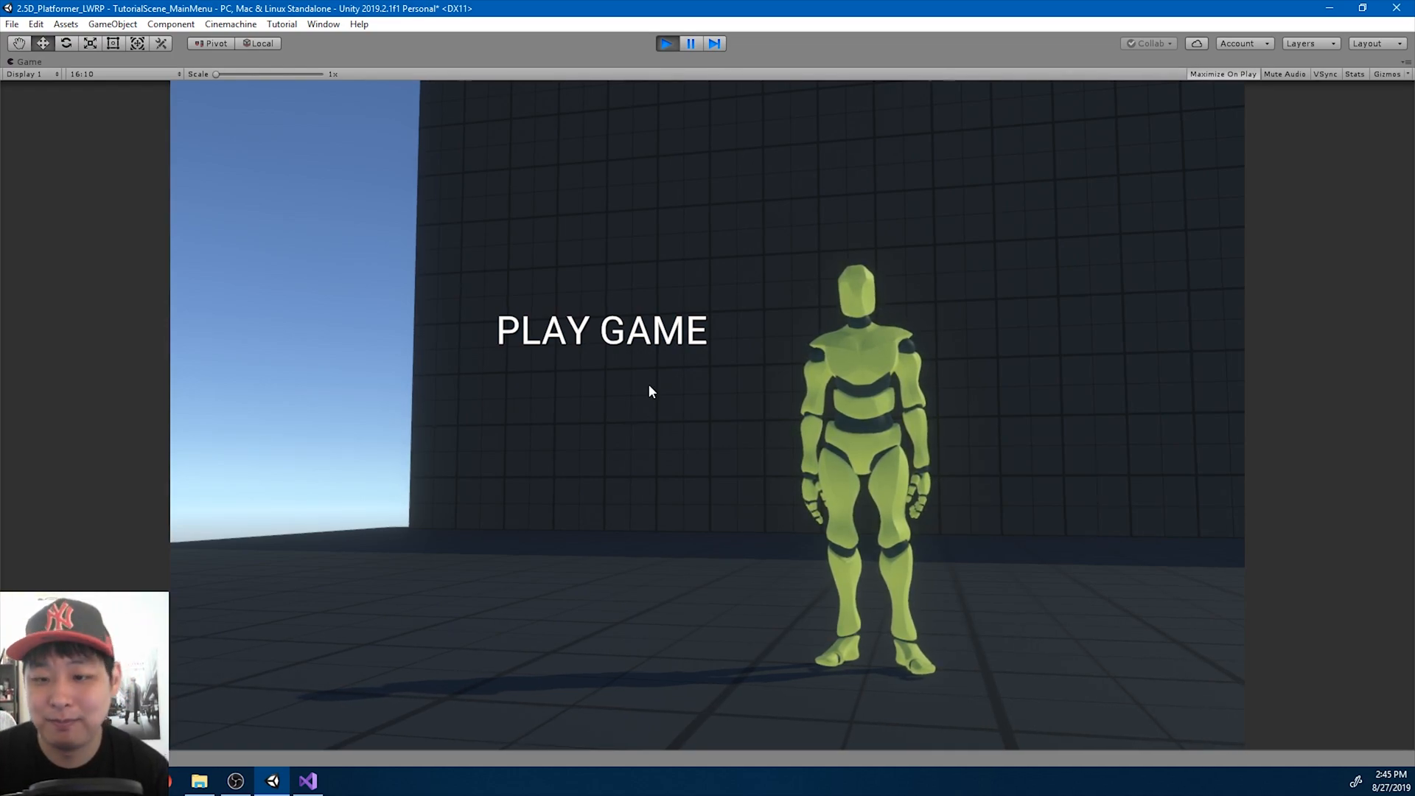
{"action": "left_click", "coordinate": [639, 341]}
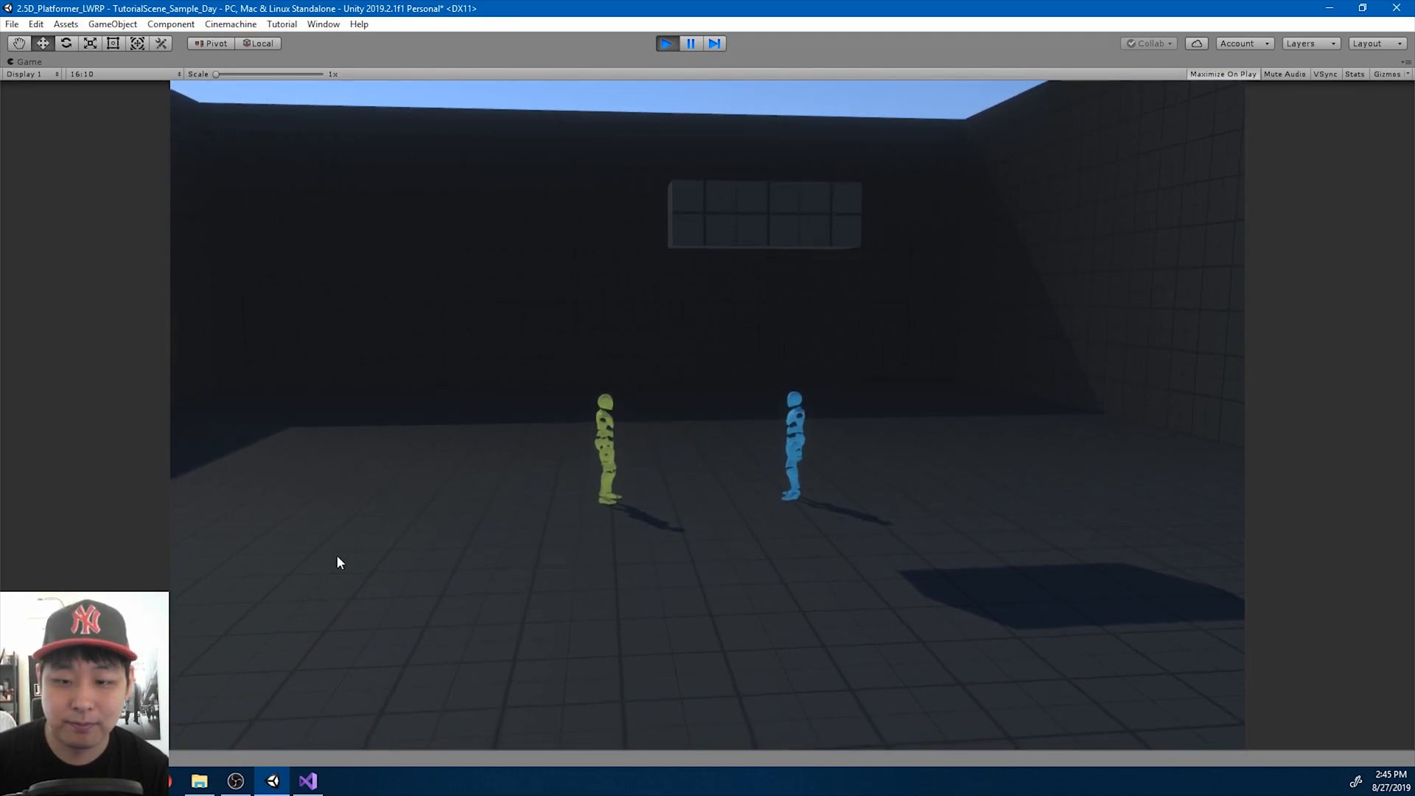